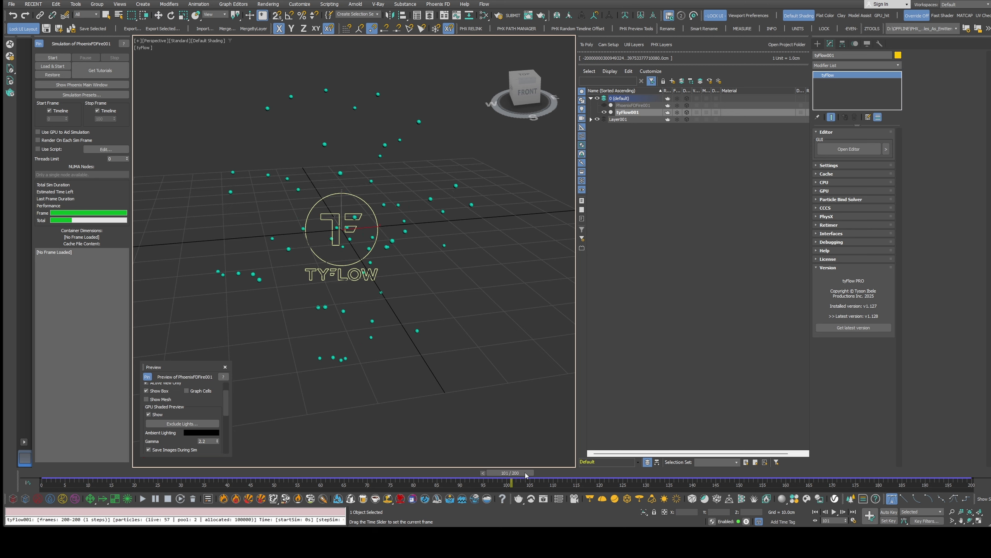
# Open the tyFlow editor for tyFlow001 and inspect the Birth, Shape and Speed operators of Event 001.
pyautogui.press('w')
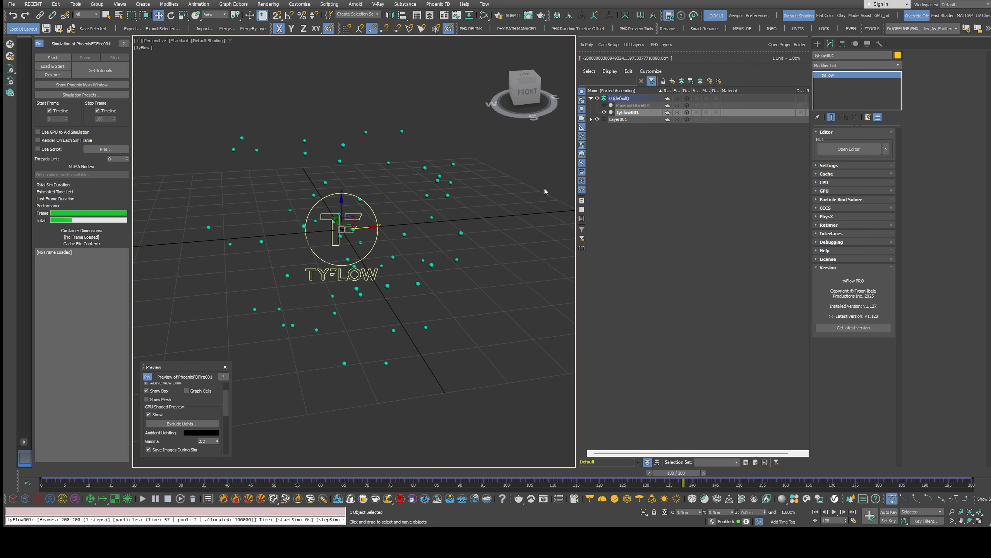
pyautogui.click(849, 149)
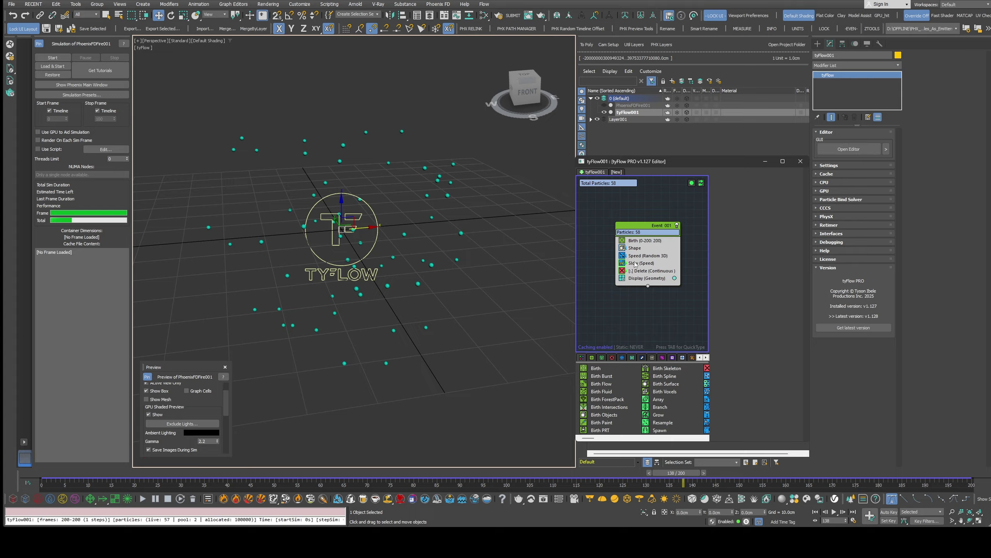
pyautogui.click(646, 242)
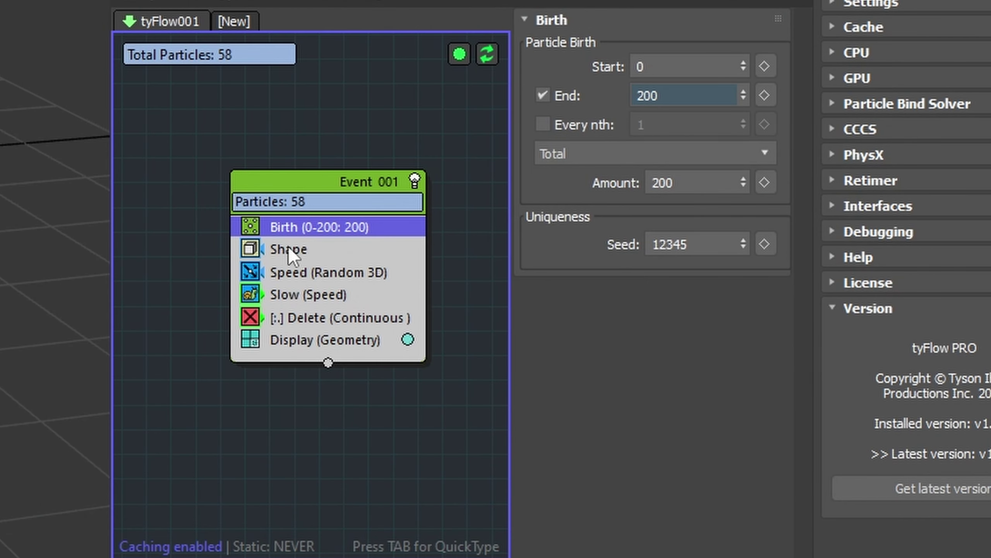
pyautogui.click(635, 248)
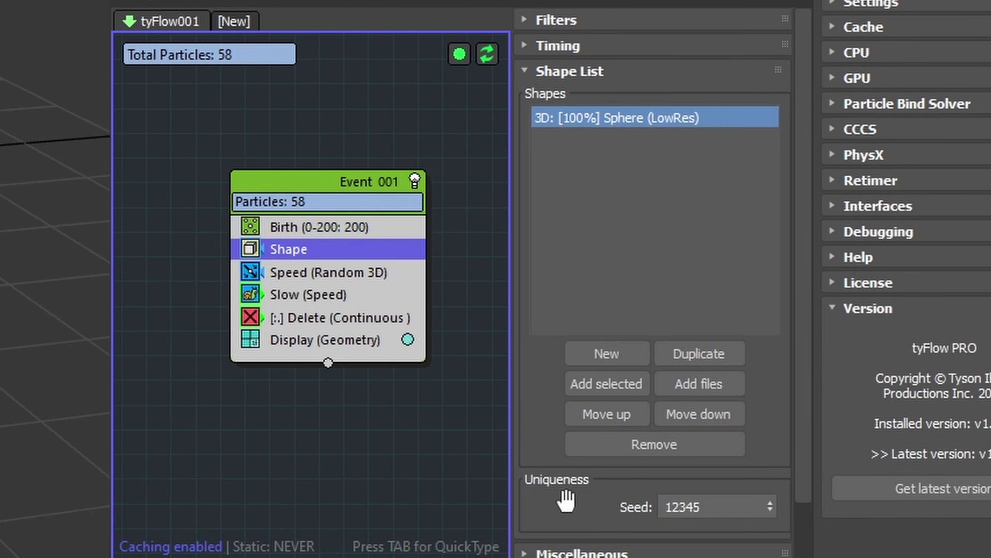
pyautogui.moveTo(565, 500); pyautogui.dragTo(578, 141)
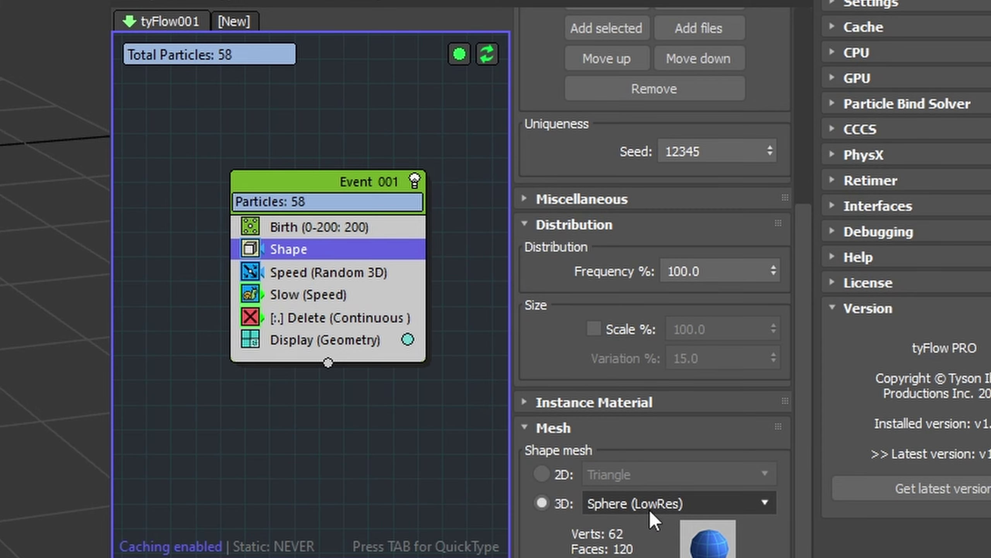
pyautogui.click(340, 272)
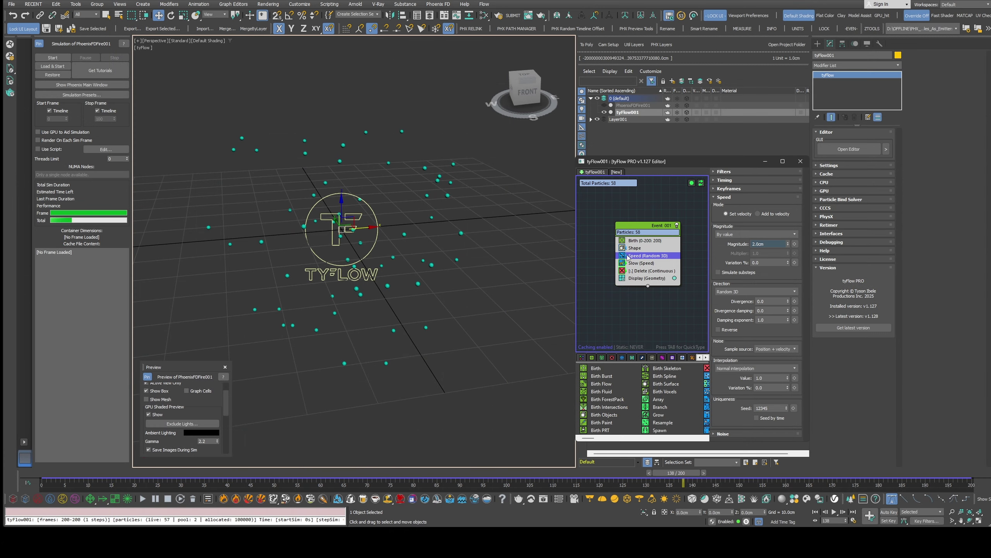
# Disable the Speed and Delete operators in Event 001 and re-enable Speed to compare the particle motion.
pyautogui.click(623, 256)
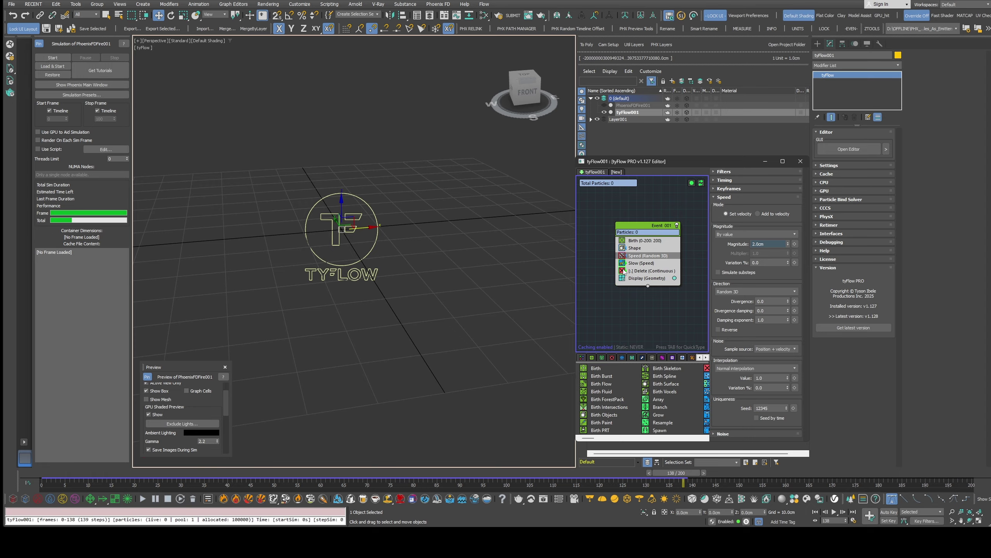
pyautogui.click(622, 270)
pyautogui.scroll(2, 293, 240)
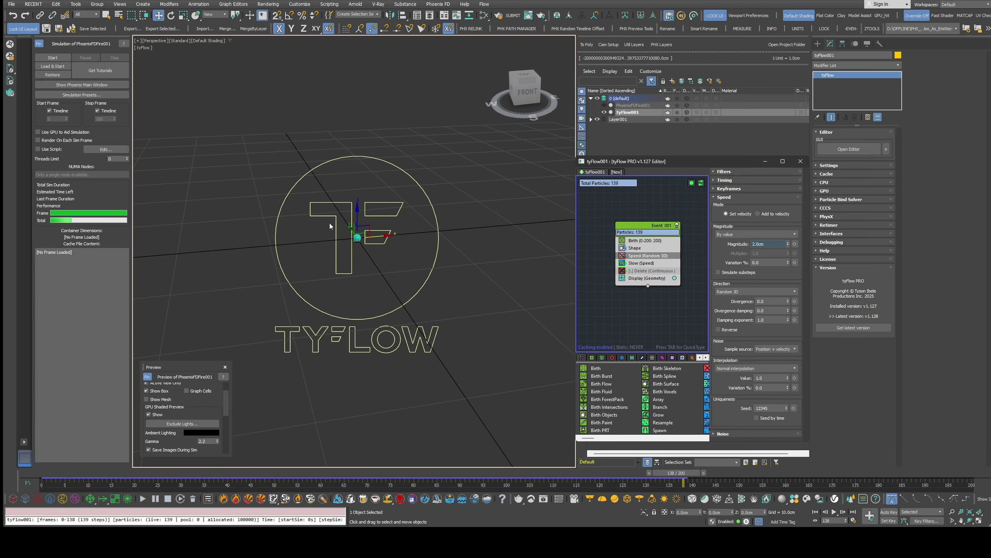
pyautogui.click(624, 255)
pyautogui.scroll(-4, 426, 266)
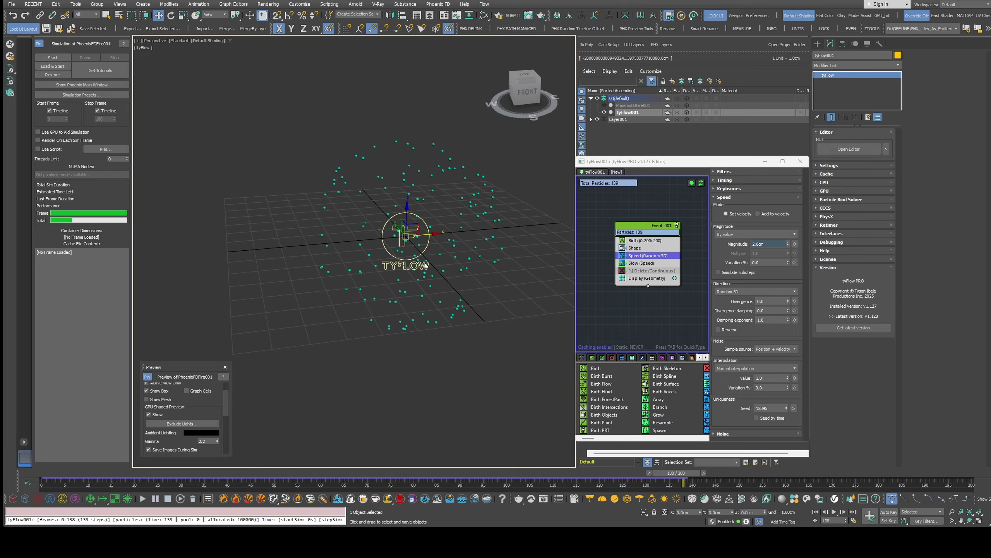
# Scrub the timeline to preview the particles and re-enable the Delete operator in Event 001.
pyautogui.moveTo(678, 473); pyautogui.dragTo(805, 474)
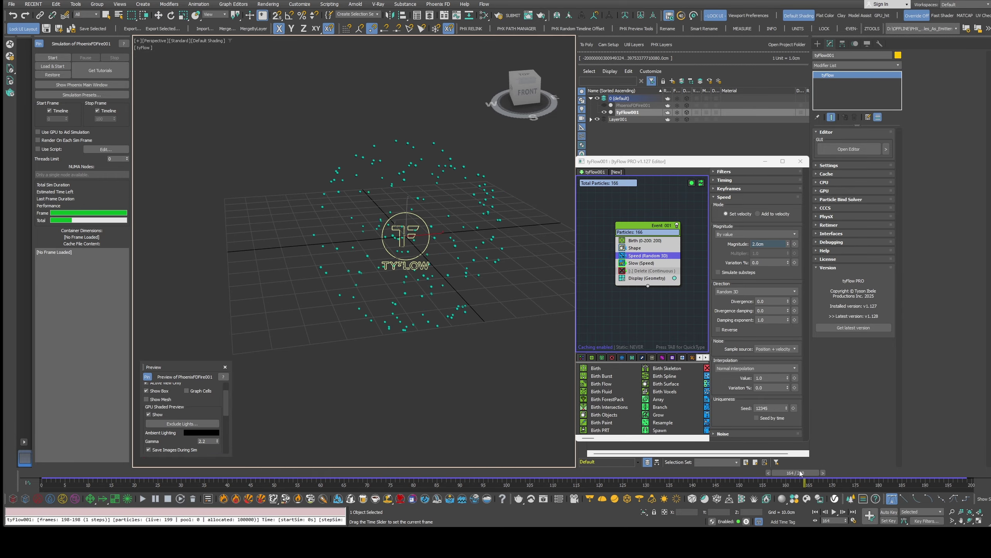
pyautogui.press('w')
pyautogui.click(625, 271)
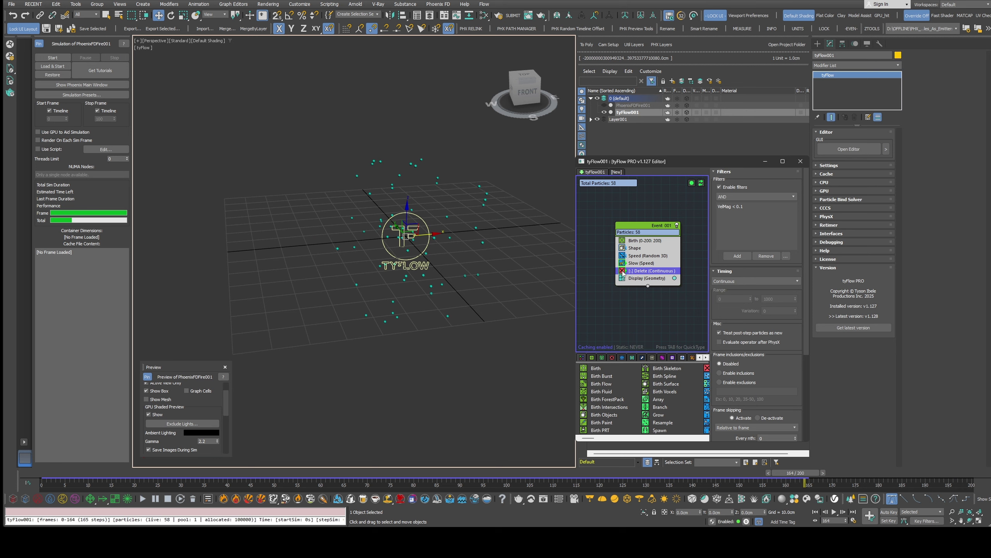
# Inspect the Delete operator's velocity magnitude filter and scrub the timeline back to frame 0.
pyautogui.click(730, 206)
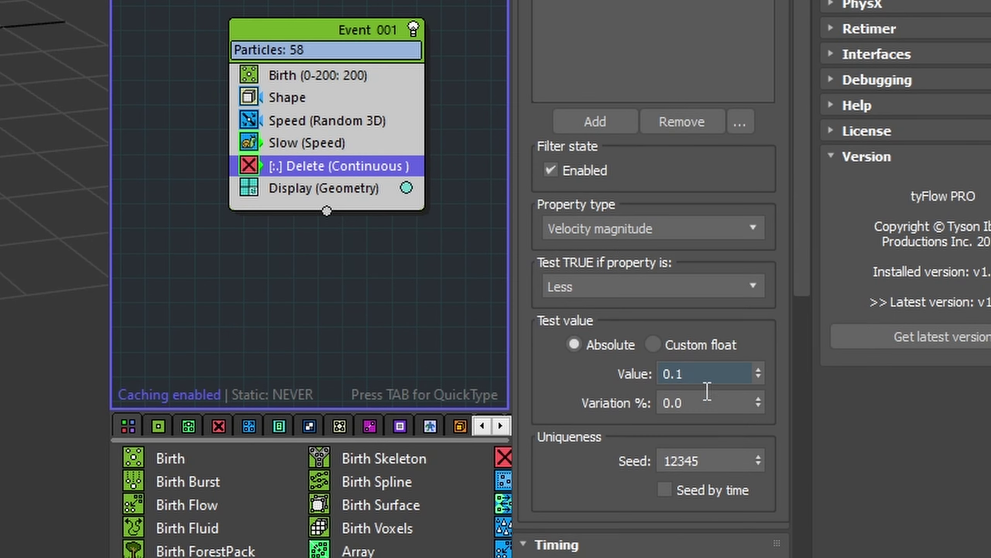
pyautogui.moveTo(596, 397); pyautogui.dragTo(596, 384)
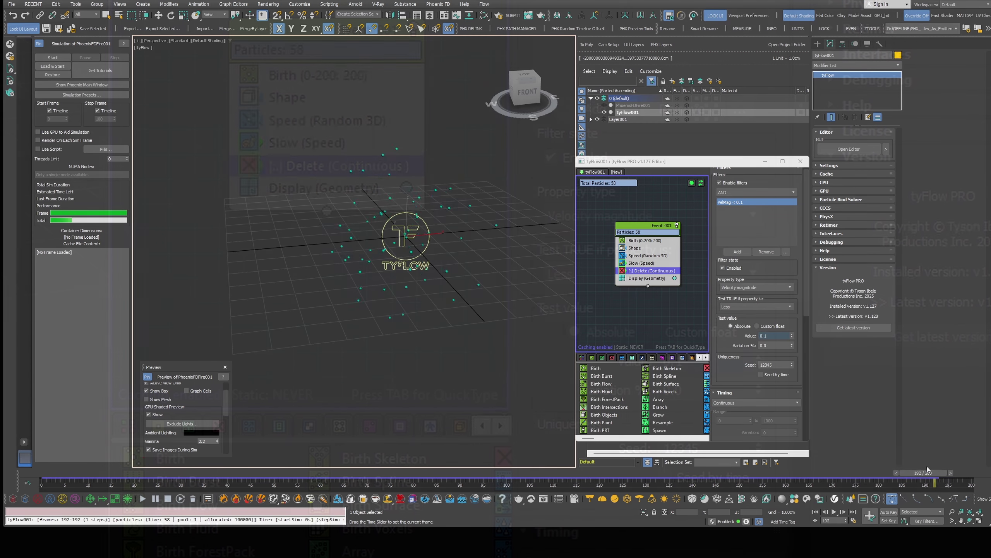
pyautogui.moveTo(926, 472); pyautogui.dragTo(49, 482)
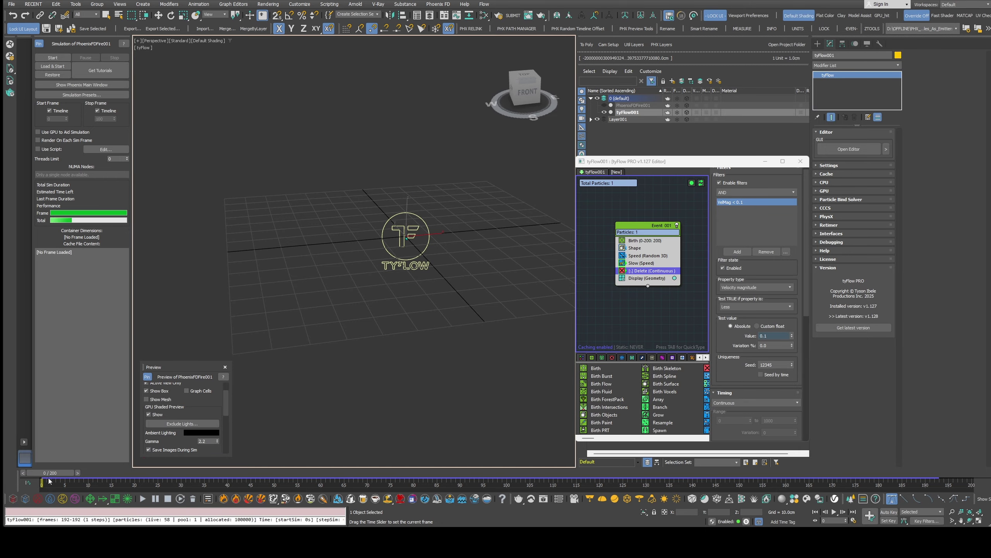
pyautogui.press('w')
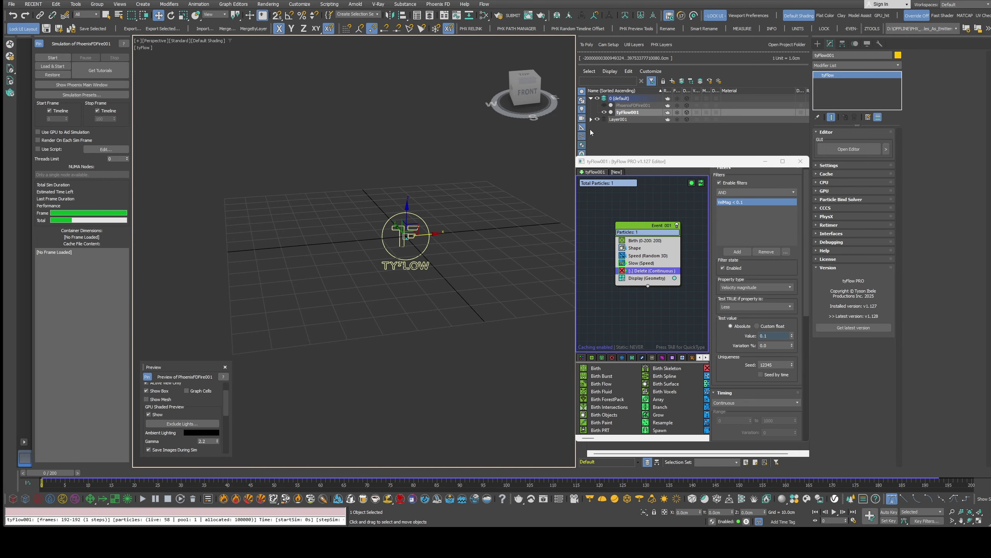
# Unhide the PhoenixFDFire001 simulator and place a PHXSource helper inside its box, beside the tyFlow icon.
pyautogui.click(604, 105)
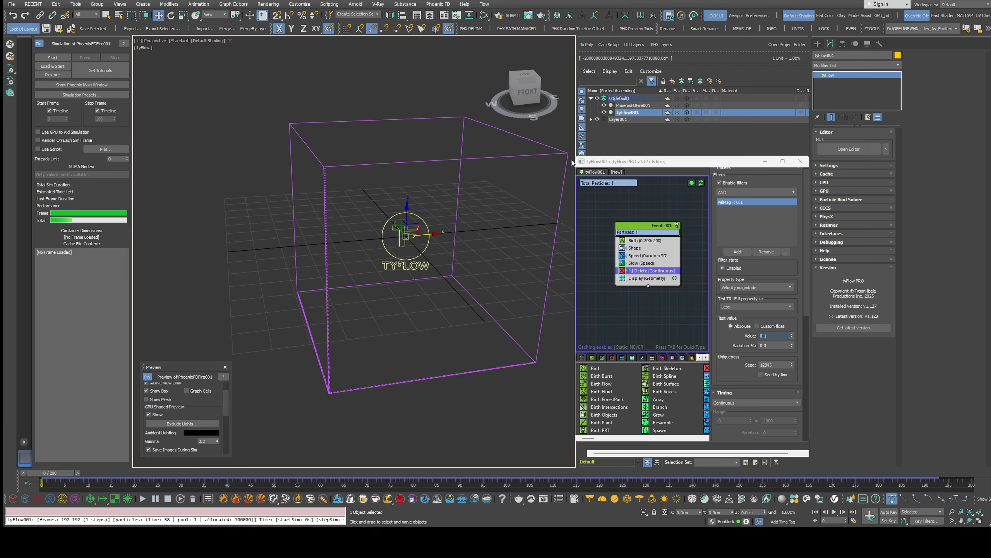
pyautogui.keyDown('alt'); pyautogui.moveTo(422, 254); pyautogui.dragTo(357, 223, button='middle'); pyautogui.keyUp('alt')
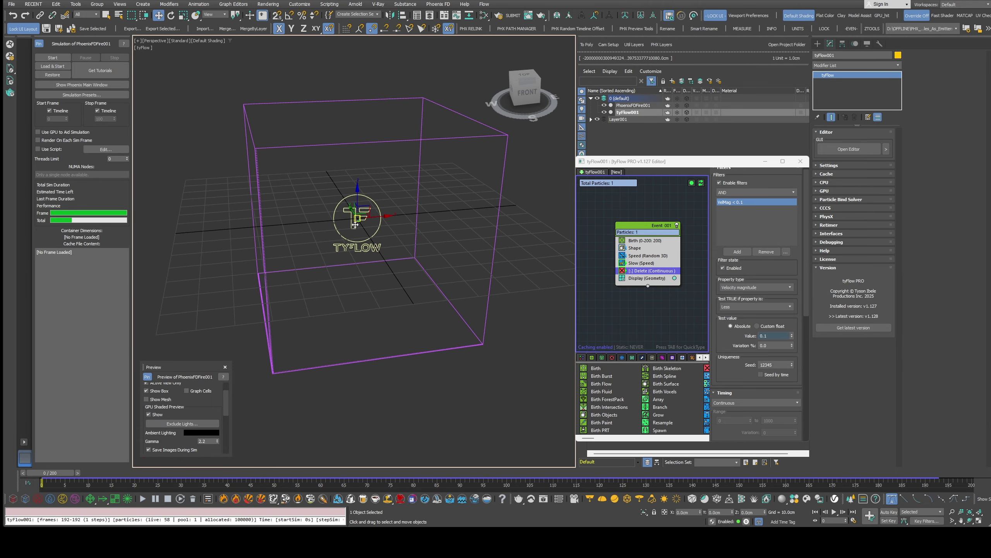
pyautogui.click(39, 500)
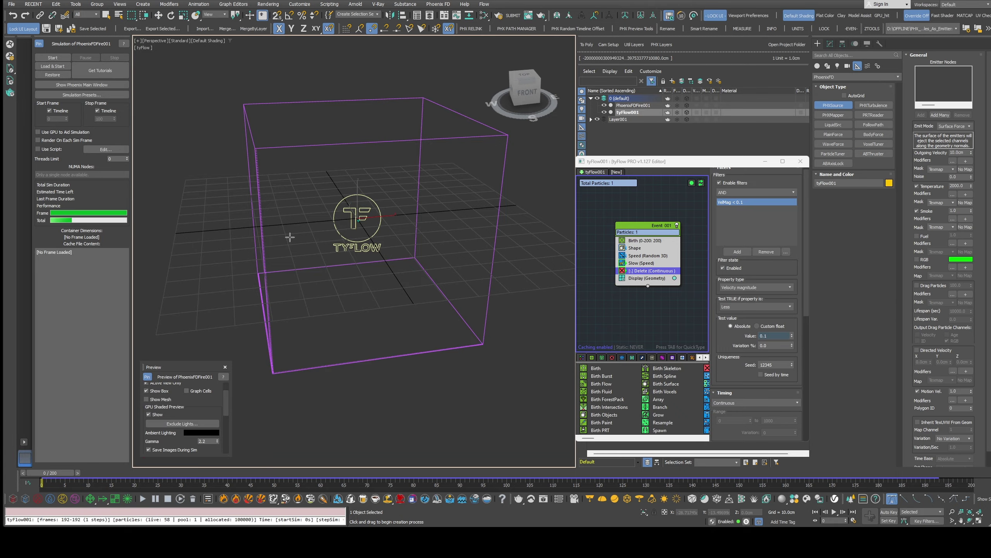
pyautogui.moveTo(290, 237); pyautogui.dragTo(301, 250)
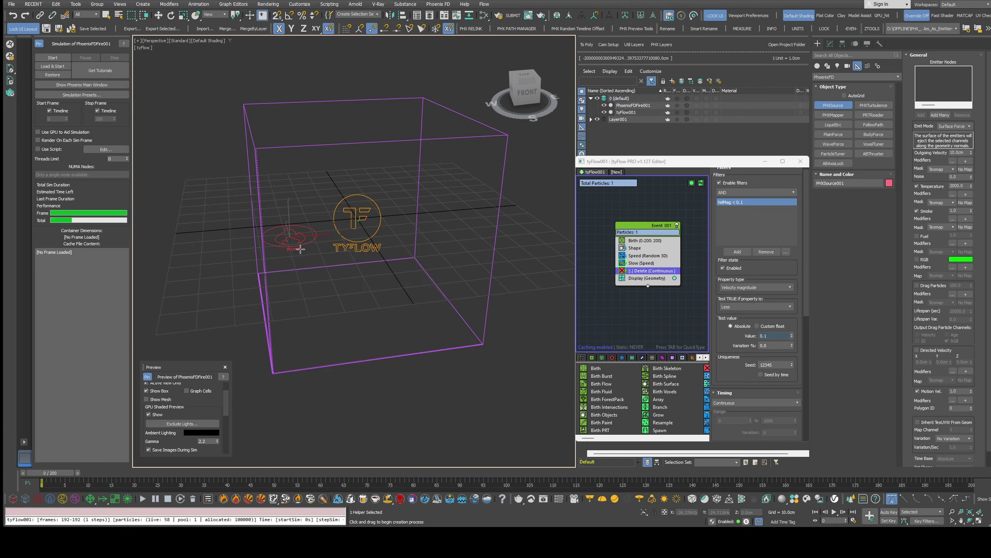
# Add tyFlow001 to the emitter nodes of the new Phoenix source.
pyautogui.click(831, 44)
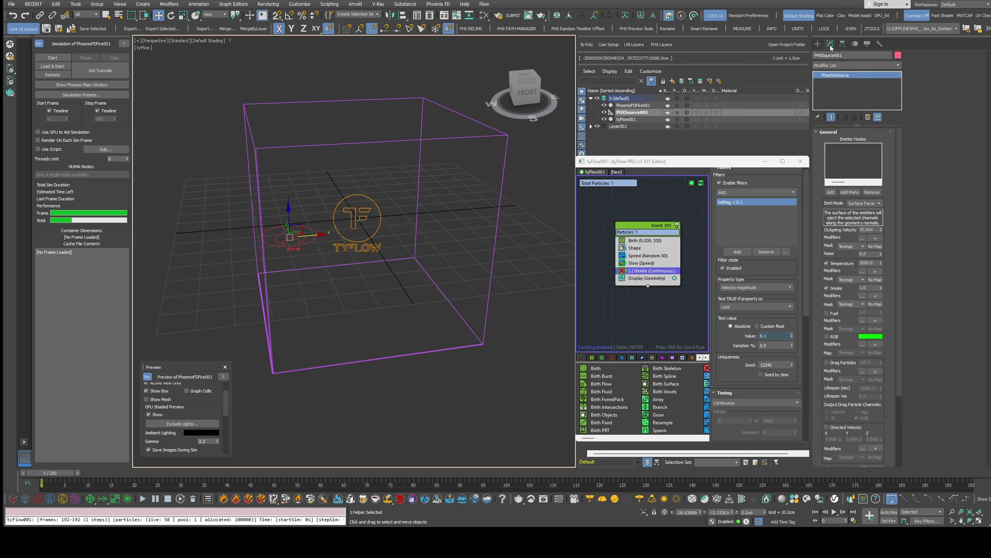
pyautogui.click(830, 192)
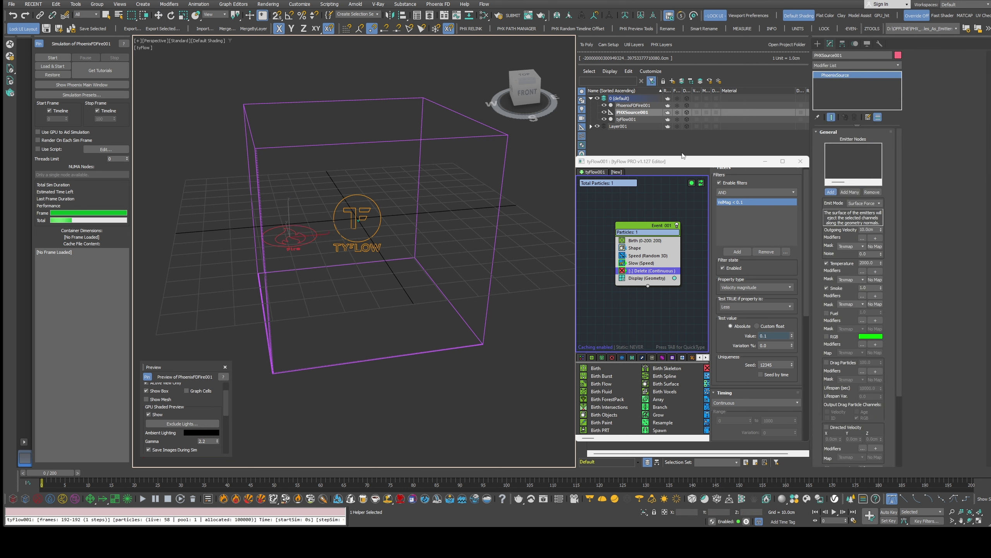
pyautogui.click(366, 208)
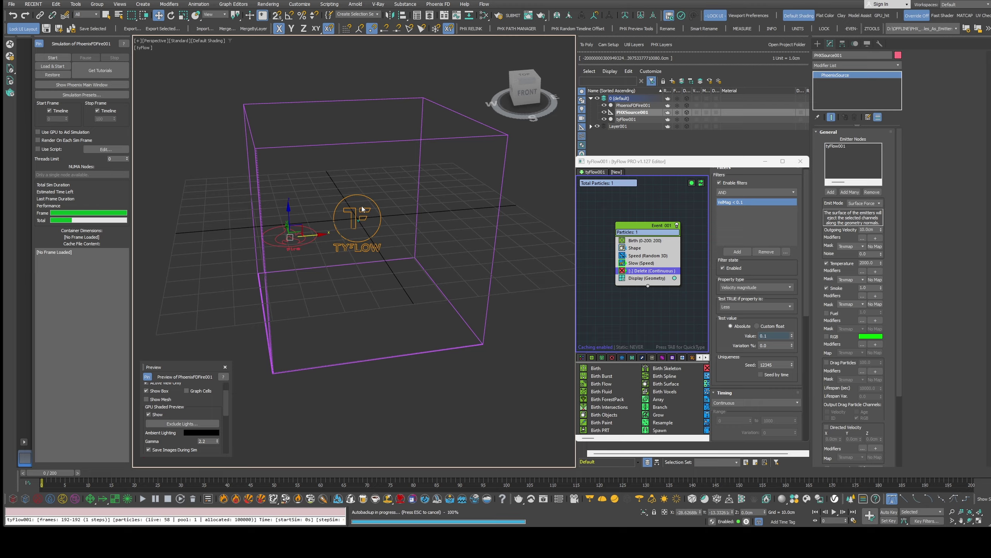
# Start the PhoenixFDFire001 simulation and pause it at about frame 37.
pyautogui.click(53, 59)
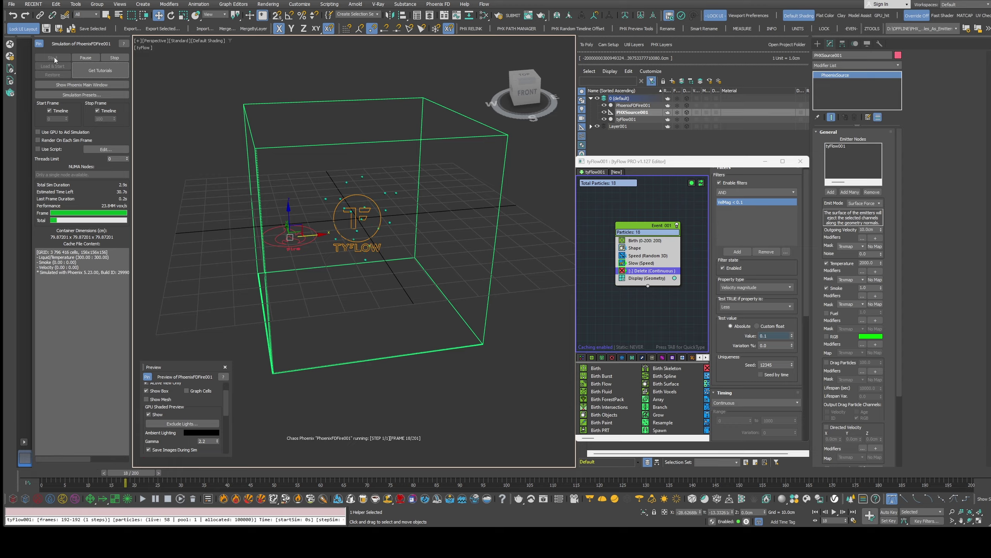
pyautogui.click(86, 58)
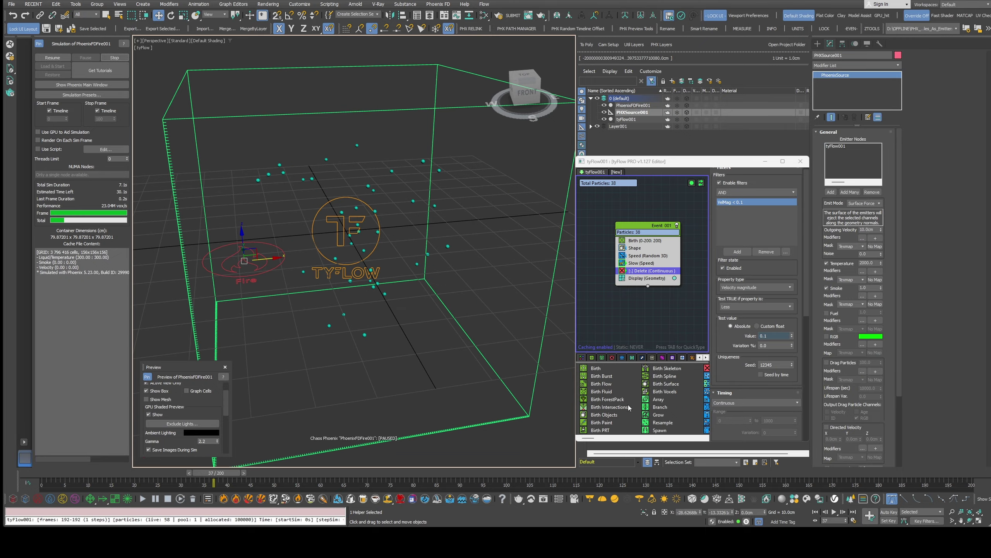
# Add a triangle Mesh operator between Delete and Display in Event 001 and turn off its Render only option.
pyautogui.scroll(-10, 627, 410)
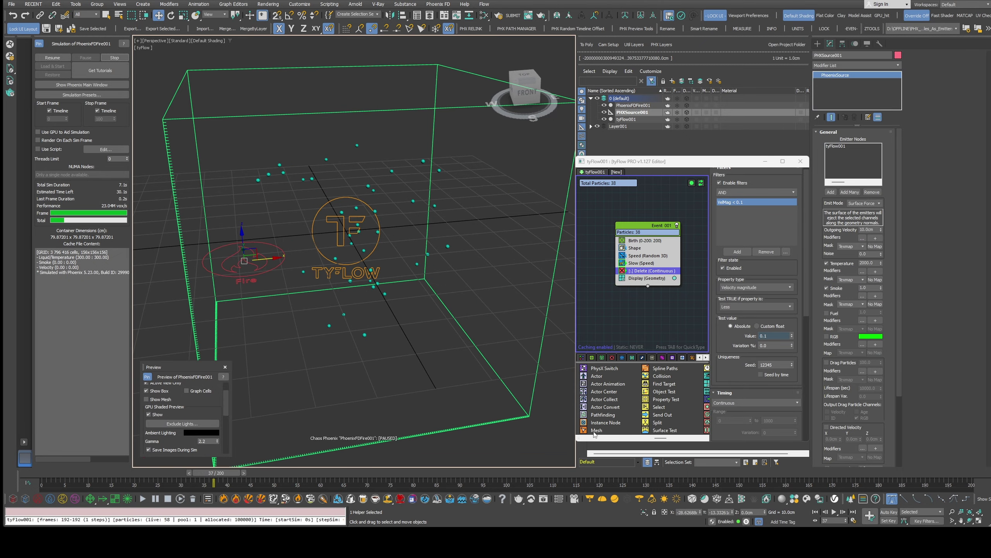
pyautogui.moveTo(595, 431); pyautogui.dragTo(655, 281)
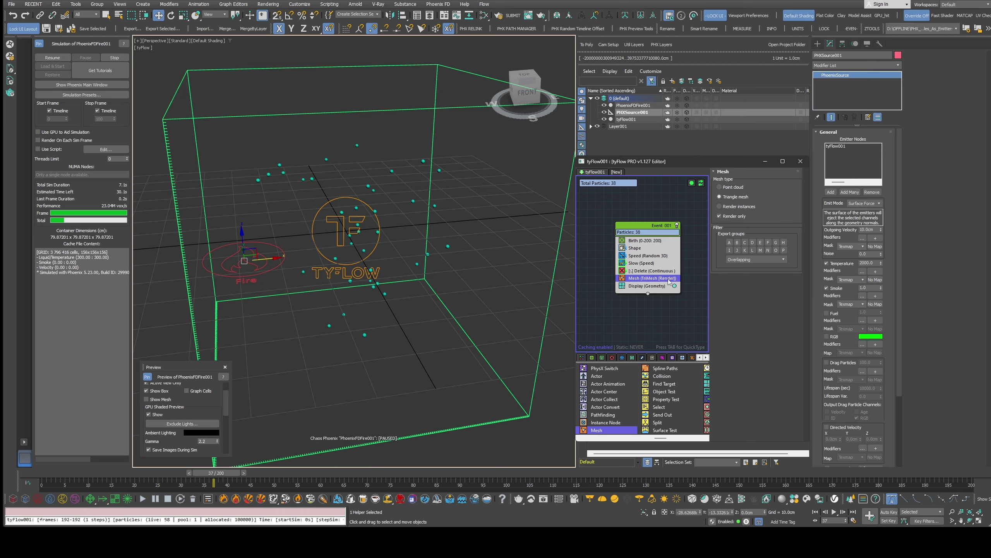
pyautogui.click(728, 220)
# Resume the simulation, test the Mesh operator's Render only option on and off, and stop and rewind to frame 0.
pyautogui.click(59, 58)
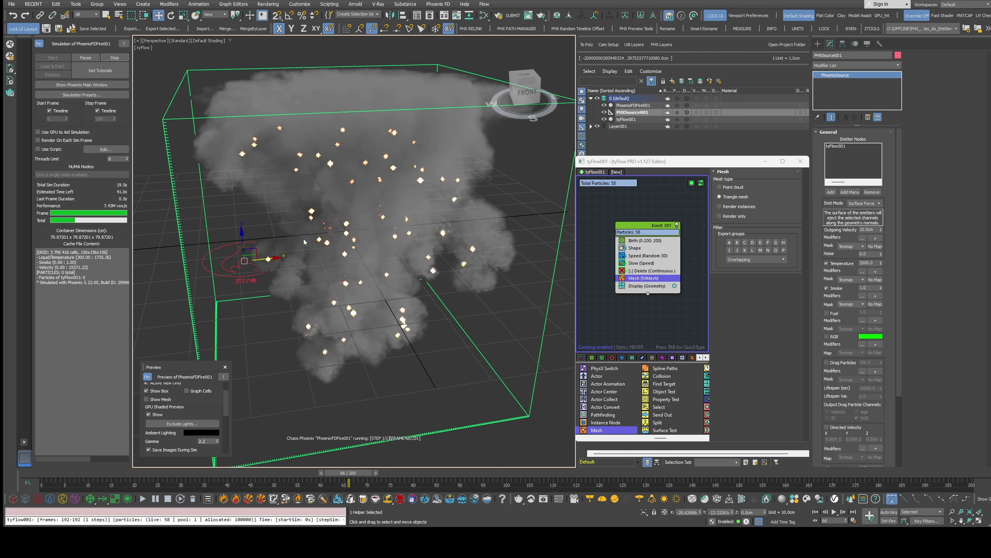
pyautogui.click(731, 217)
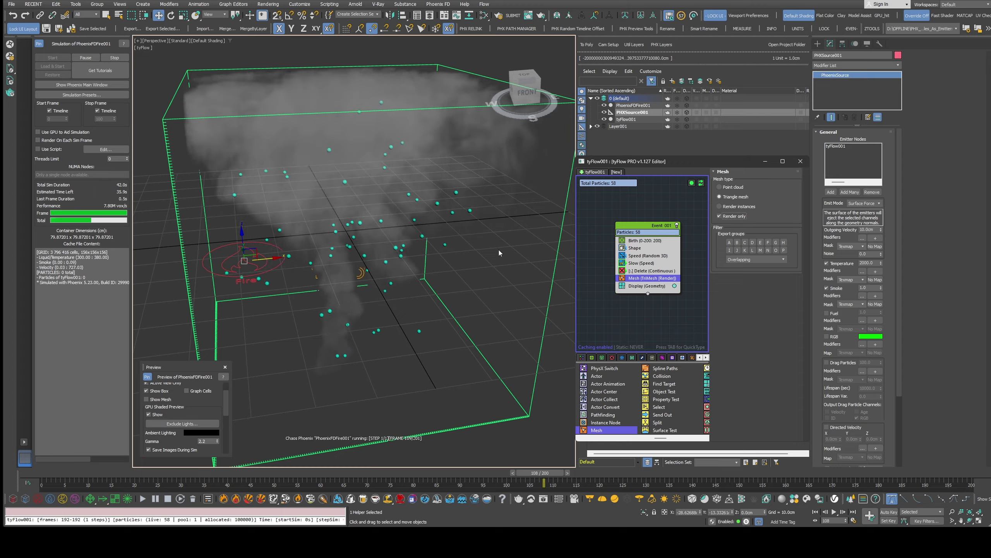
pyautogui.click(720, 217)
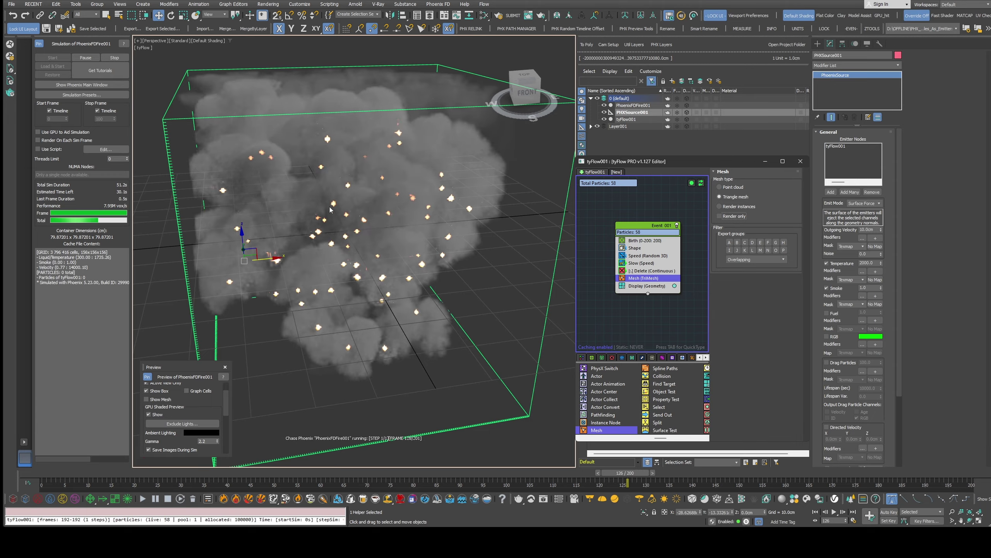
pyautogui.click(115, 57)
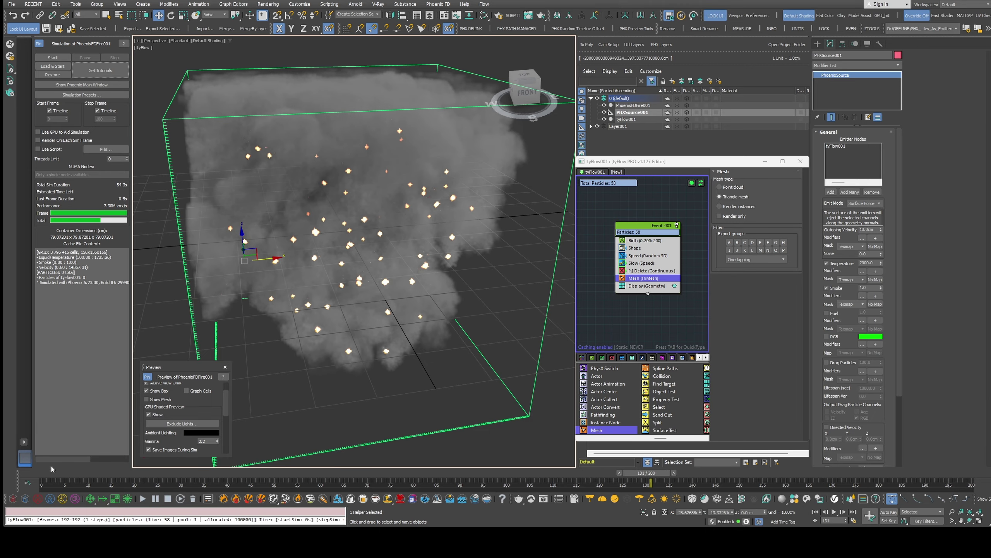
pyautogui.click(38, 473)
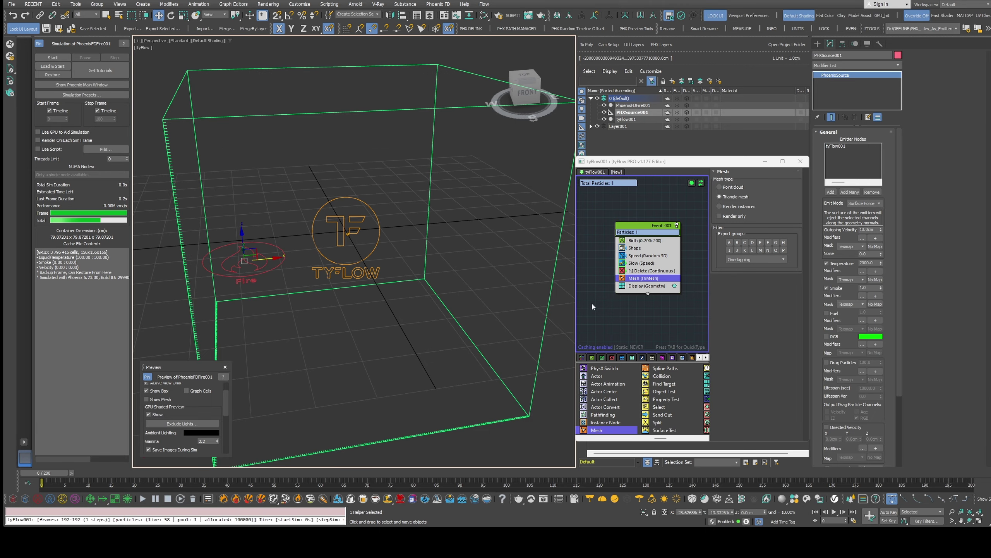
# Disable Event 001 and move it aside in the tyFlow editor.
pyautogui.moveTo(818, 433); pyautogui.dragTo(820, 333)
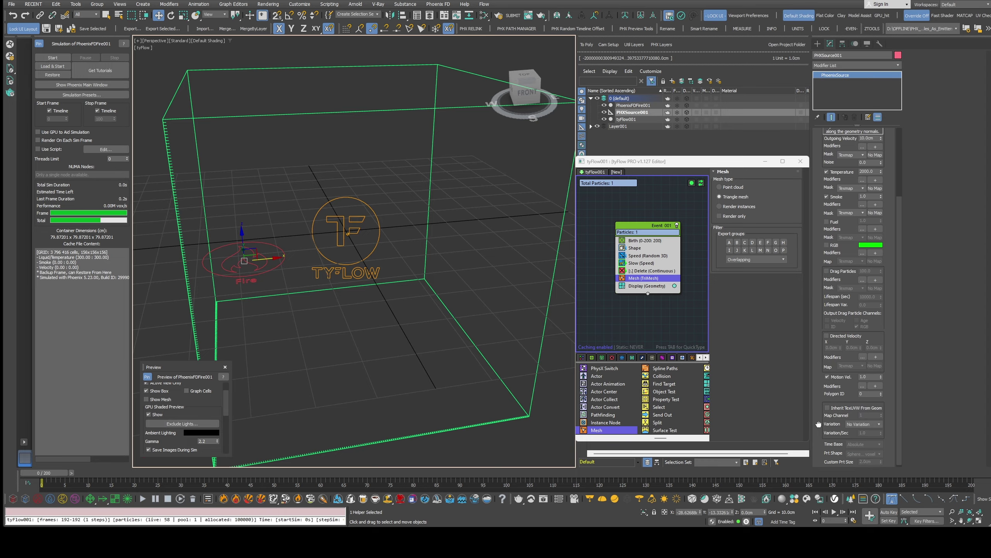
pyautogui.scroll(3, 825, 442)
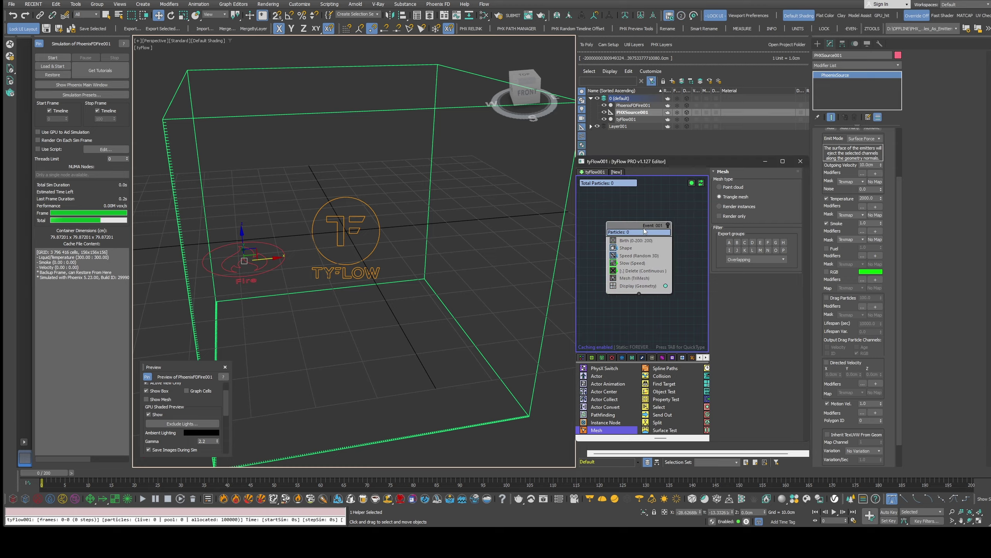
pyautogui.moveTo(656, 230); pyautogui.dragTo(603, 236)
# Expand Layer001 in the scene list and unhide Cylinder001.
pyautogui.click(591, 126)
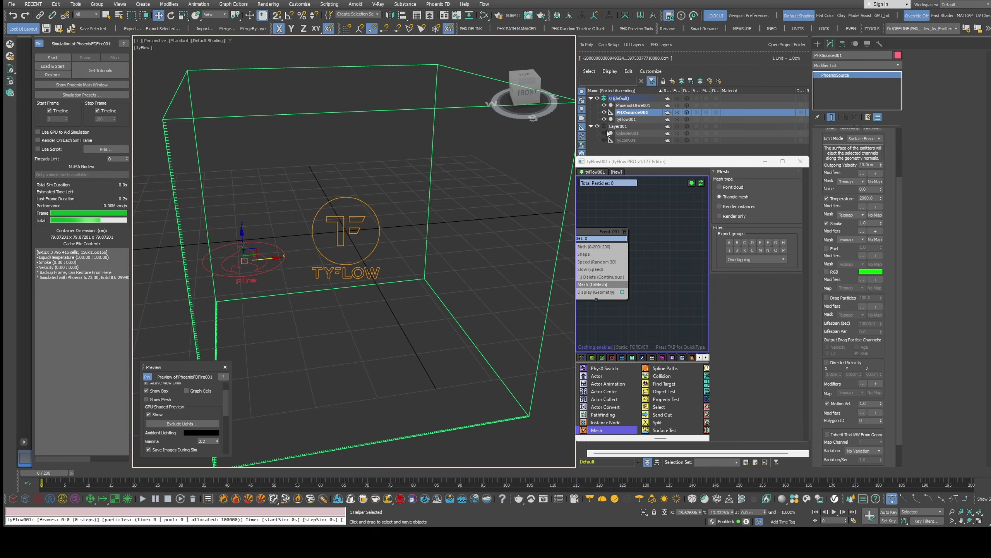
pyautogui.click(604, 134)
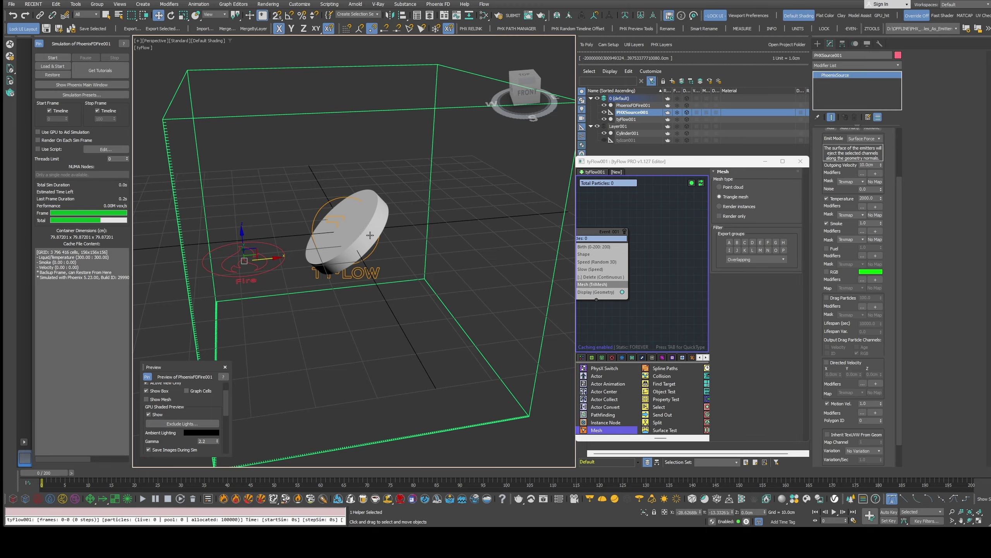
# Create a cylinder about 14.9 cm in radius and 11.1 cm high beside the tilted cylinder.
pyautogui.keyDown('alt'); pyautogui.moveTo(362, 231); pyautogui.dragTo(412, 260, button='middle'); pyautogui.keyUp('alt')
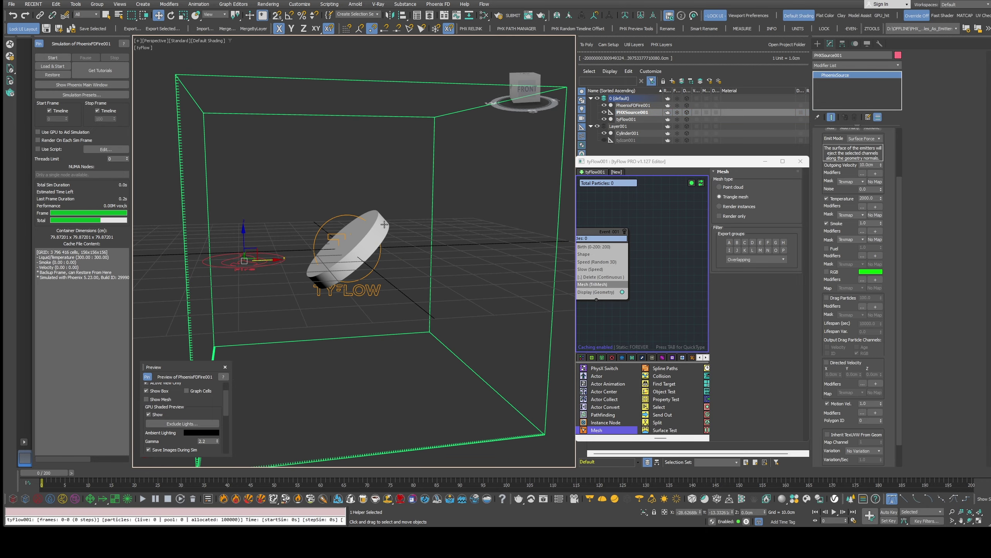
pyautogui.scroll(-5, 384, 293)
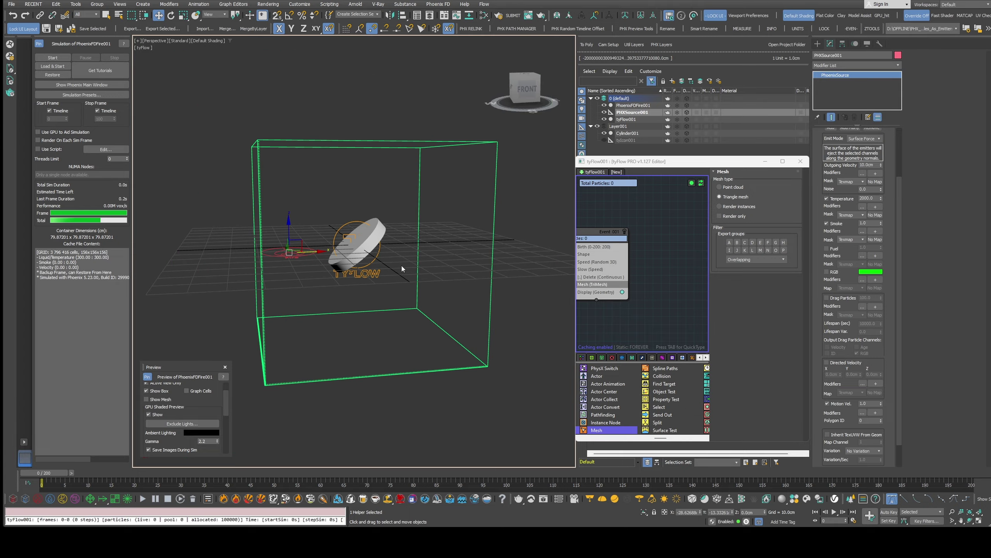
pyautogui.keyDown('ctrl'); pyautogui.rightClick(437, 279); pyautogui.keyUp('ctrl')
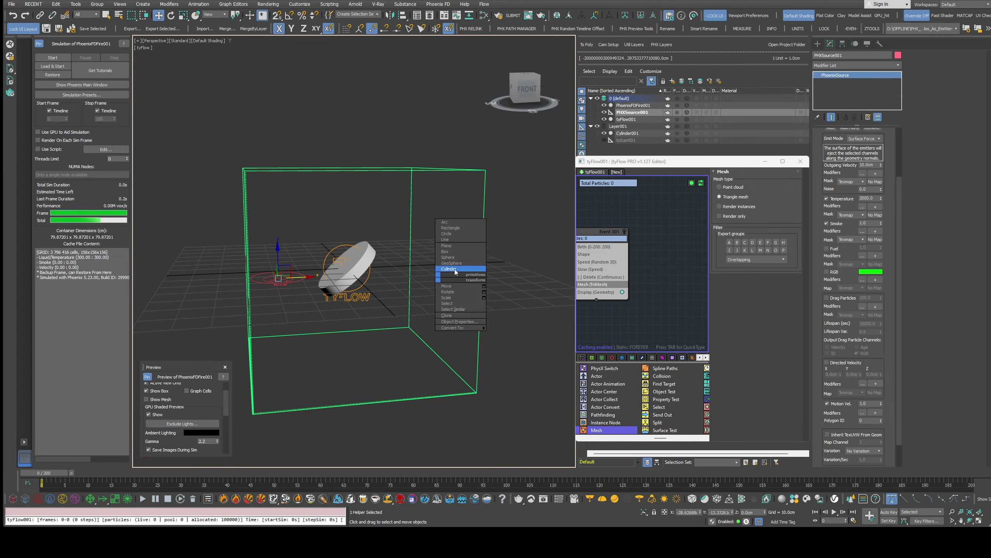
pyautogui.click(453, 269)
pyautogui.moveTo(441, 278); pyautogui.dragTo(452, 288)
pyautogui.click(451, 256)
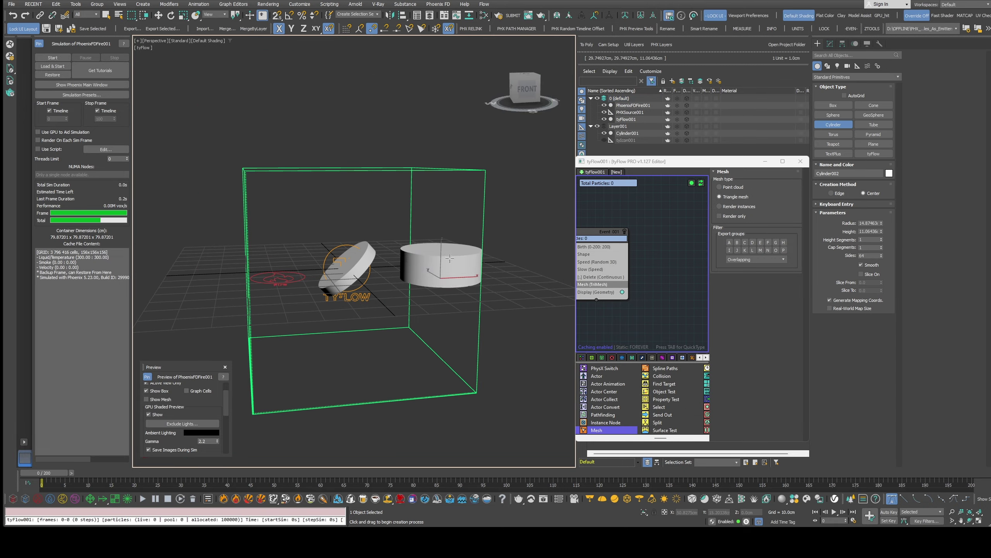
# Convert the new cylinder to an Editable Poly.
pyautogui.moveTo(451, 260); pyautogui.dragTo(437, 262, button='middle')
pyautogui.press('w')
pyautogui.rightClick(445, 265)
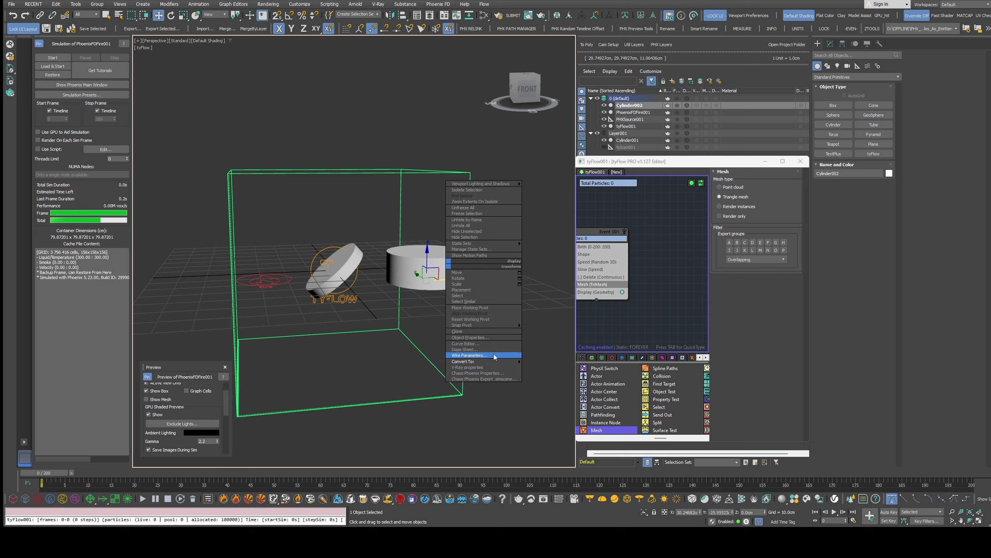
pyautogui.moveTo(504, 362)
pyautogui.click(538, 366)
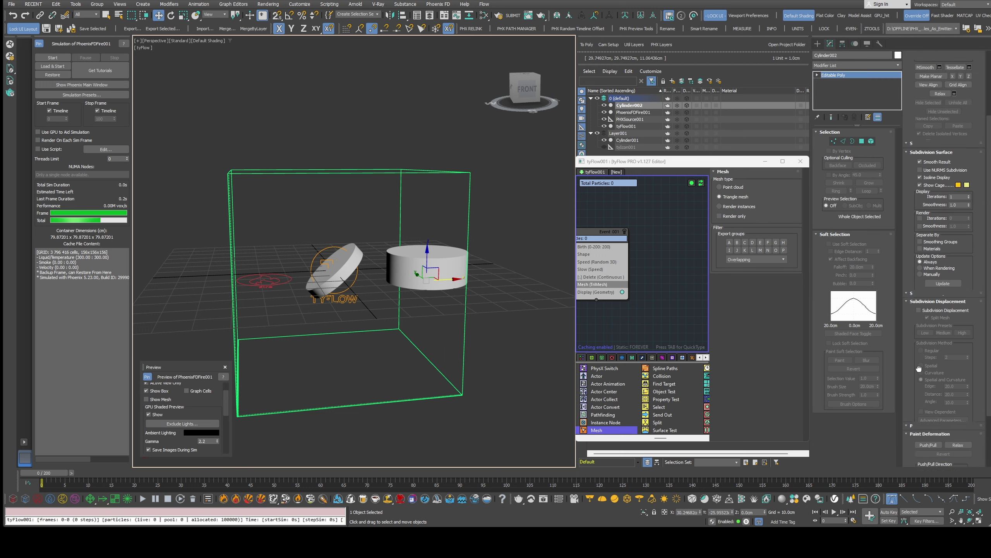
# Select the new cylinder's polygons by material ID 1 and by material ID 2 to identify which faces each covers.
pyautogui.moveTo(925, 471); pyautogui.dragTo(932, 235)
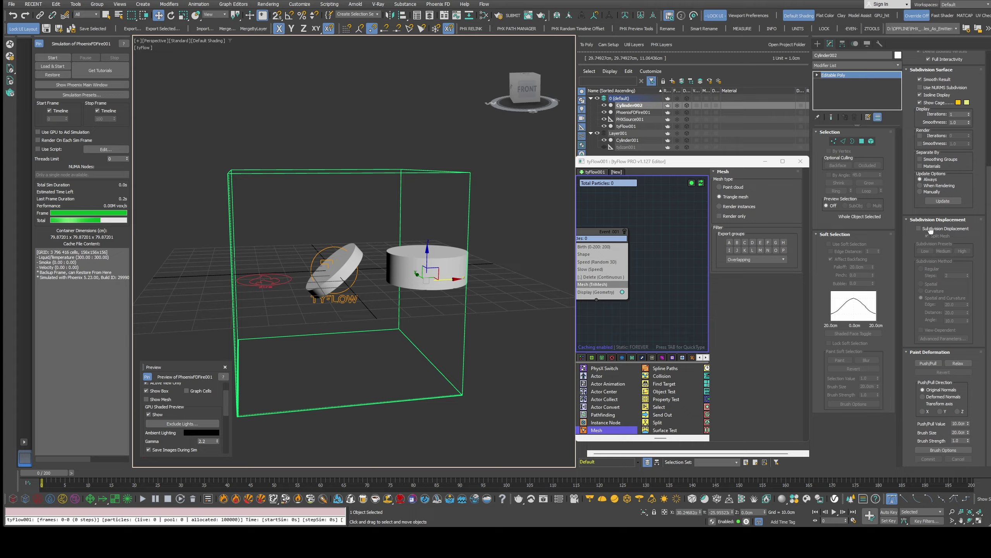
pyautogui.press('4')
pyautogui.click(953, 172)
pyautogui.write('1')
pyautogui.click(933, 173)
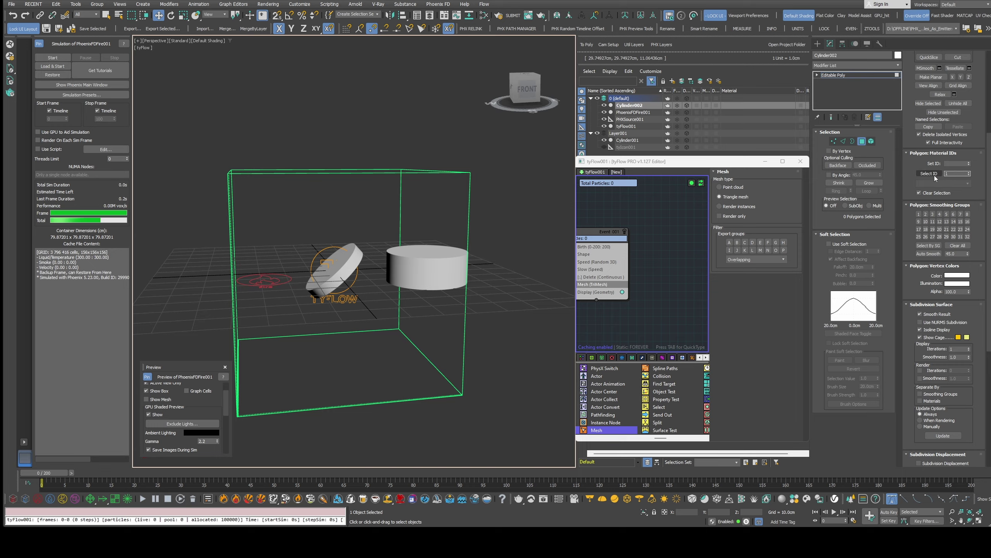
pyautogui.doubleClick(953, 174)
pyautogui.write('2')
pyautogui.click(930, 175)
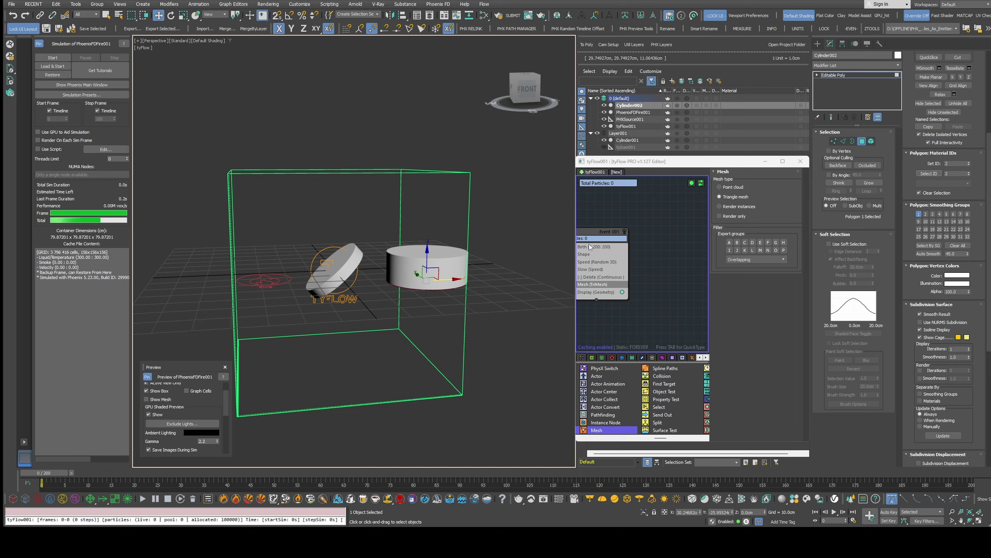
pyautogui.keyDown('alt'); pyautogui.moveTo(445, 274); pyautogui.dragTo(513, 254, button='middle'); pyautogui.keyUp('alt')
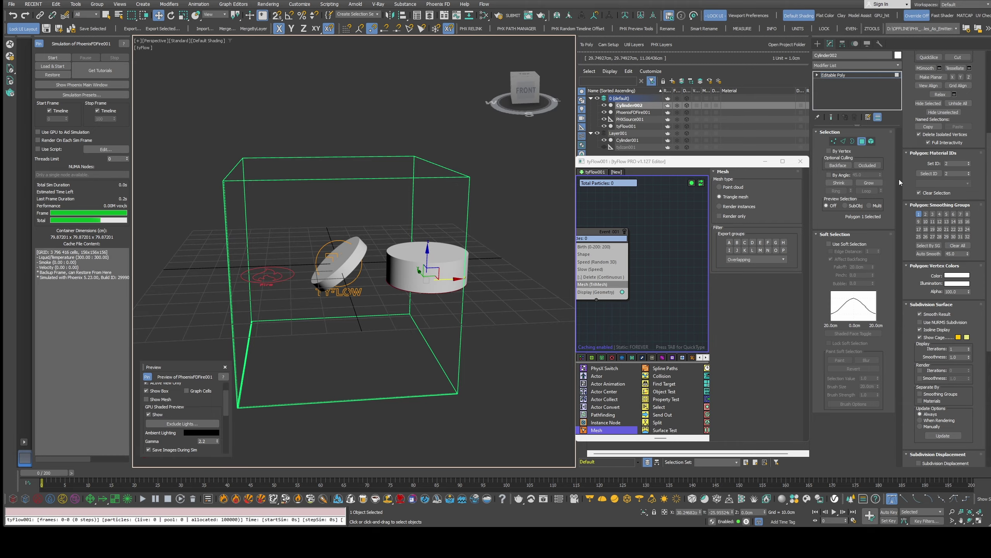
pyautogui.click(937, 174)
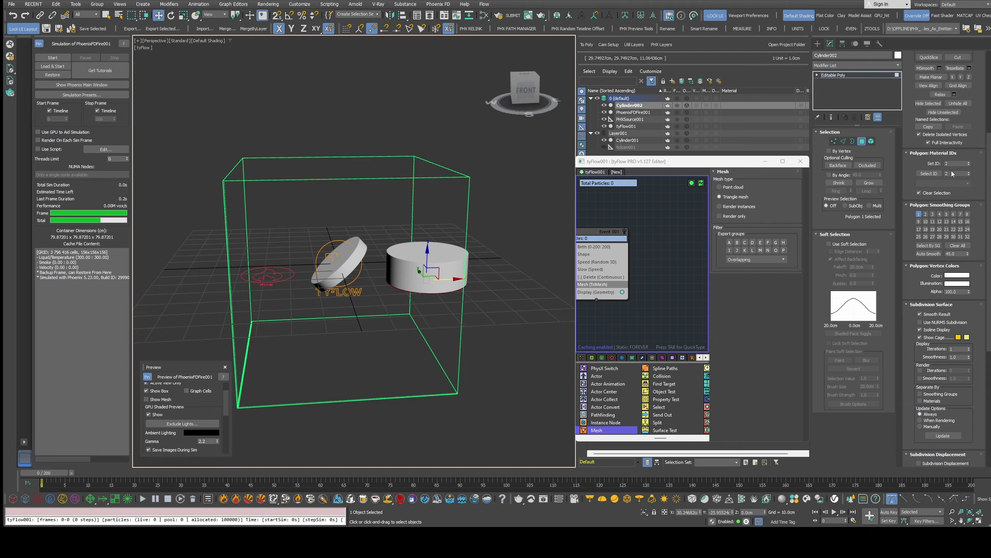
pyautogui.click(929, 173)
# Leave polygon editing and delete the new cylinder.
pyautogui.keyDown('alt'); pyautogui.moveTo(462, 264); pyautogui.dragTo(478, 264, button='middle'); pyautogui.keyUp('alt')
pyautogui.click(863, 142)
pyautogui.press('Delete')
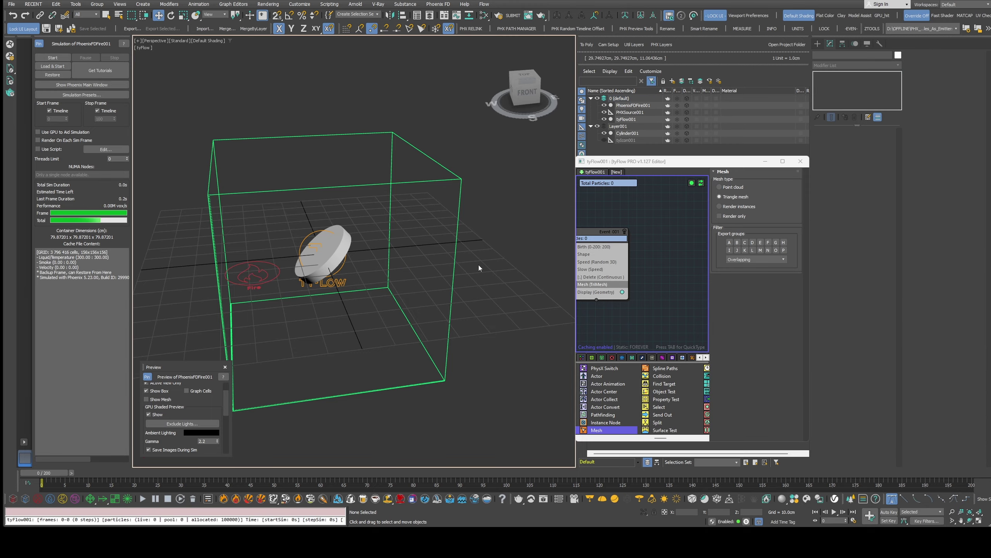
# Create a separate tyFlow event containing a Birth Objects operator, to the side of the disabled event.
pyautogui.scroll(3, 473, 259)
pyautogui.moveTo(316, 241); pyautogui.dragTo(376, 253, button='middle')
pyautogui.click(391, 238)
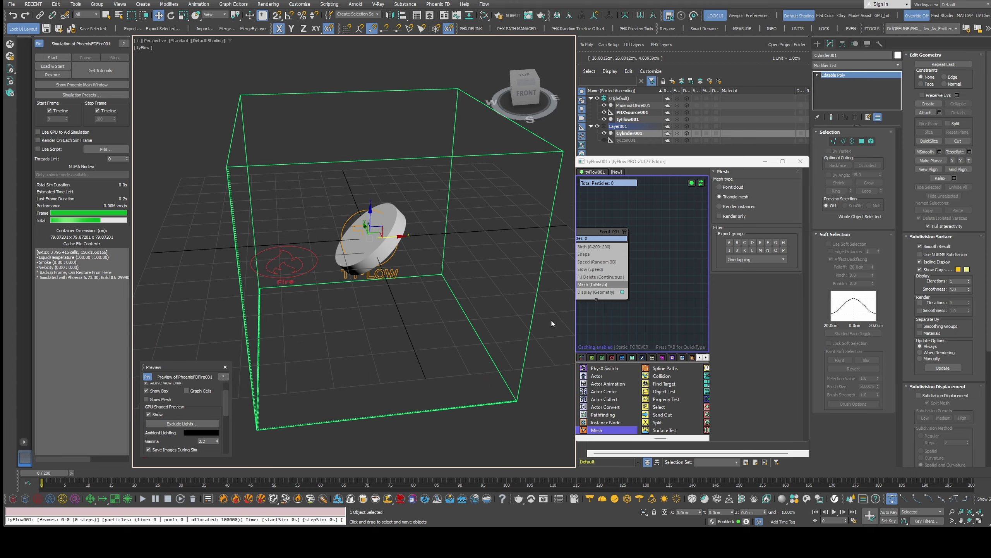
pyautogui.scroll(5, 604, 414)
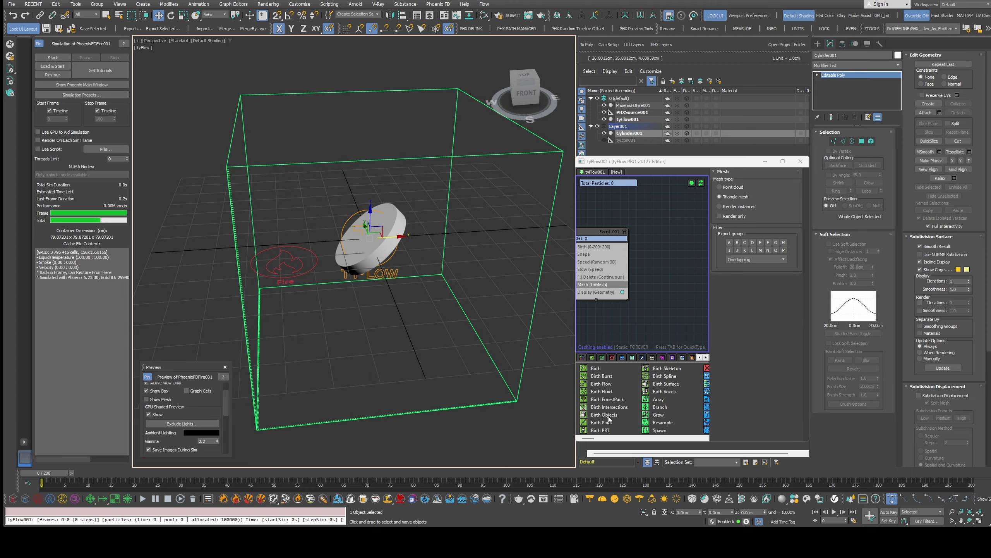
pyautogui.moveTo(608, 416); pyautogui.dragTo(664, 285)
pyautogui.moveTo(676, 233); pyautogui.dragTo(675, 234)
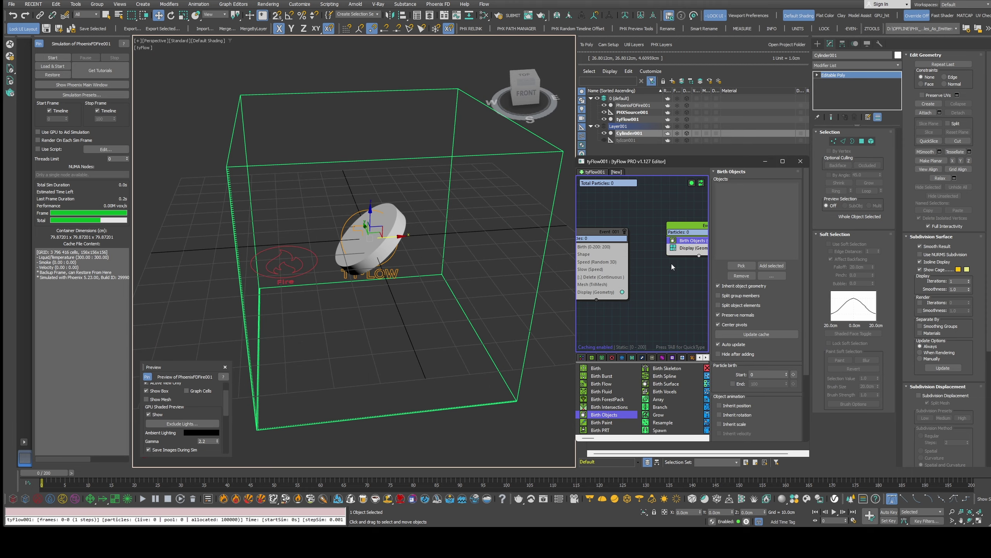
pyautogui.moveTo(671, 262); pyautogui.dragTo(633, 282, button='middle')
# Pick Cylinder001 as the Birth Objects source and hide the original cylinder.
pyautogui.click(742, 265)
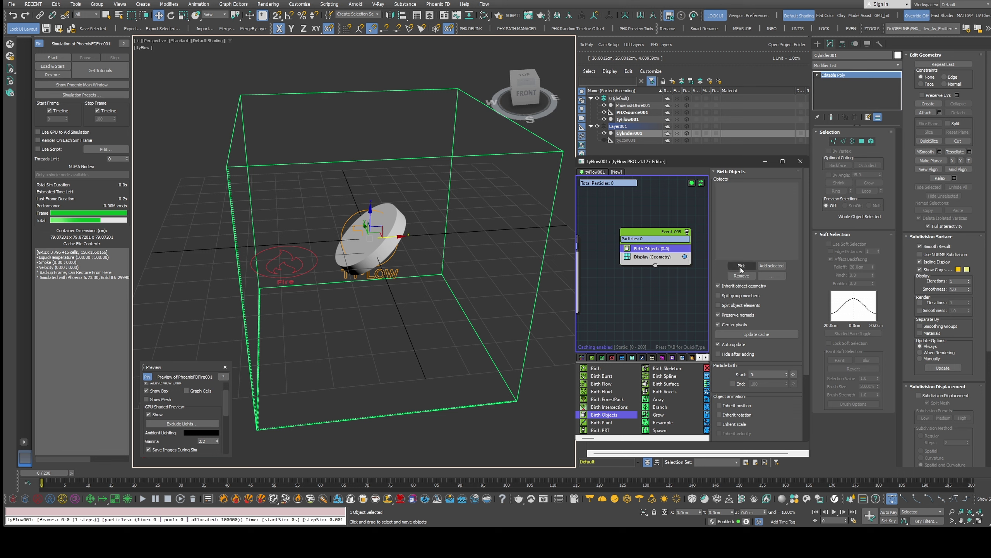
pyautogui.click(395, 213)
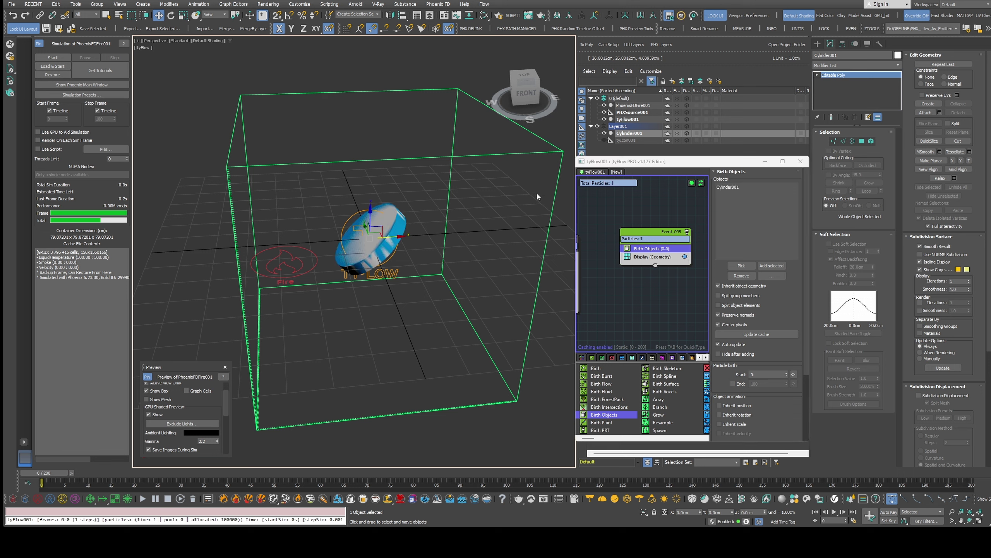
pyautogui.click(603, 133)
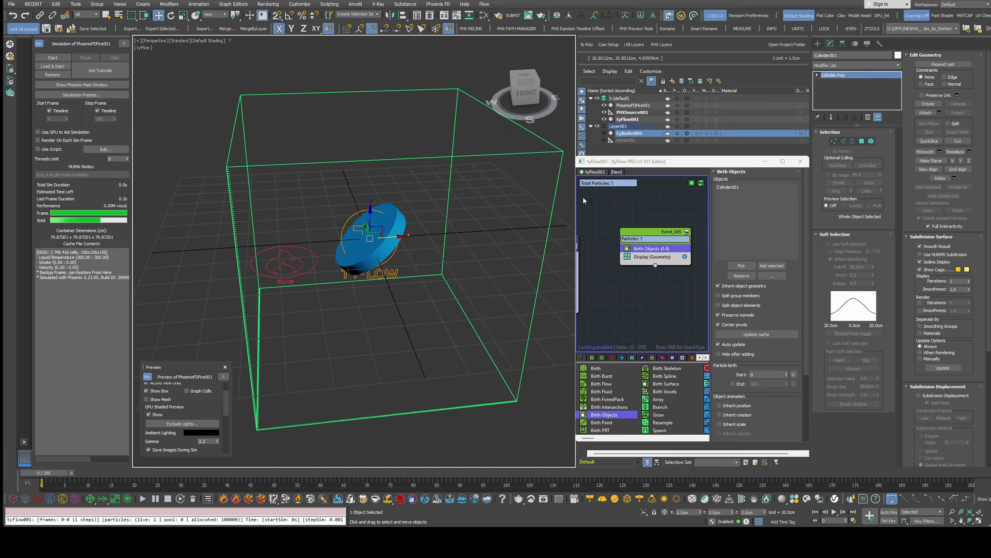
# Add a triangle Mesh operator between Birth Objects and Display and turn off its Render only option.
pyautogui.scroll(-5, 631, 410)
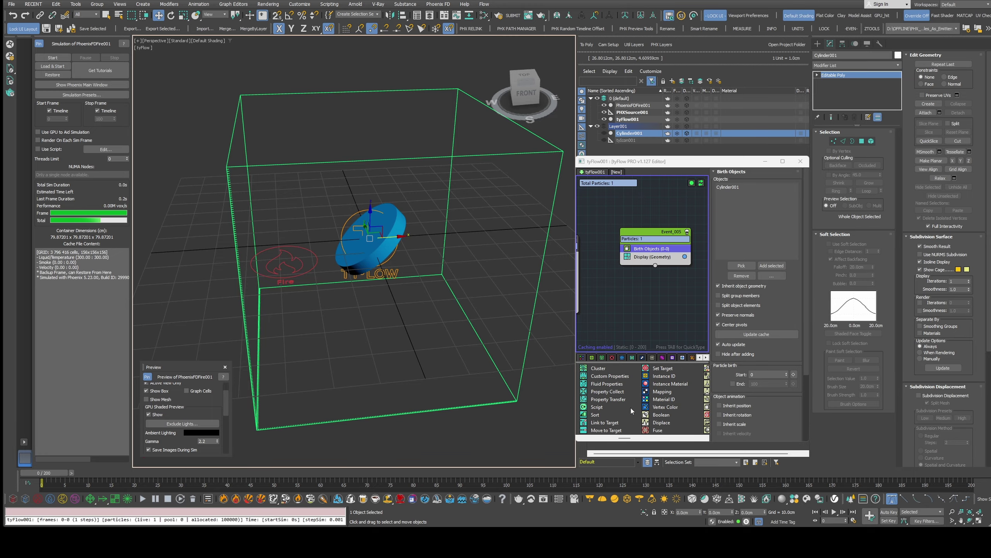
pyautogui.scroll(-5, 654, 424)
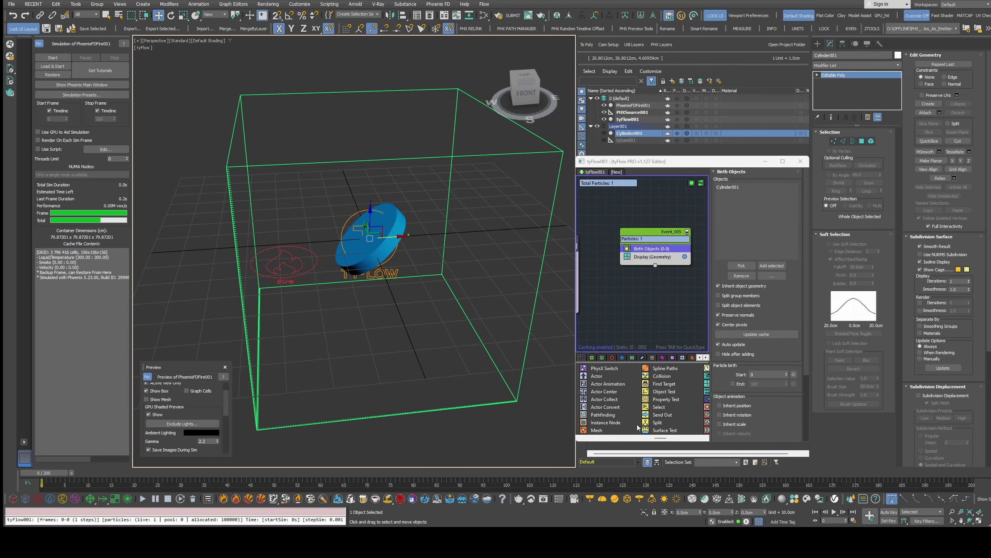
pyautogui.moveTo(599, 432); pyautogui.dragTo(670, 256)
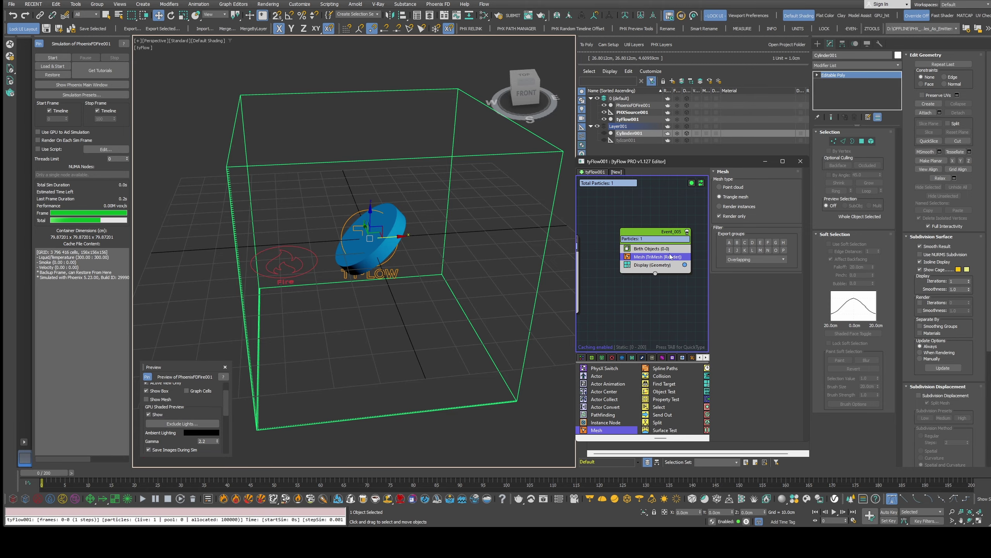
pyautogui.click(720, 216)
# Set Polygon ID to 3 on the Phoenix source, start the smoke simulation and inspect the emission around the cylinder.
pyautogui.moveTo(478, 268); pyautogui.dragTo(496, 258, button='middle')
pyautogui.click(313, 263)
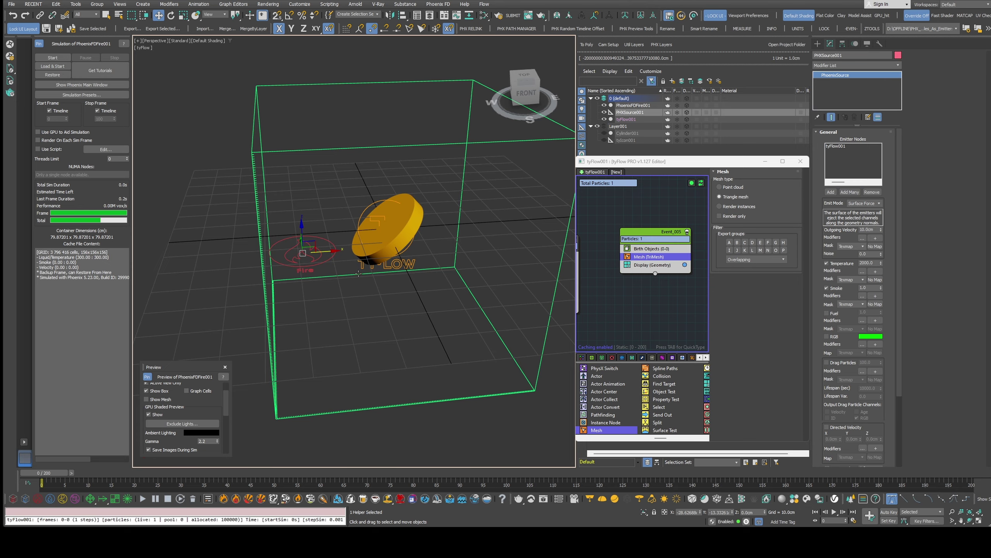
pyautogui.moveTo(826, 419); pyautogui.dragTo(833, 331)
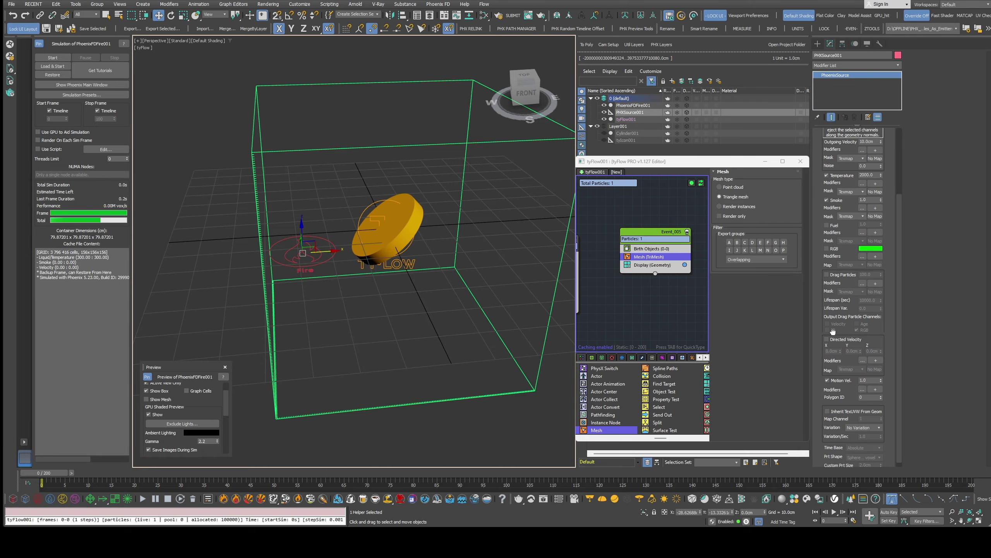
pyautogui.click(871, 397)
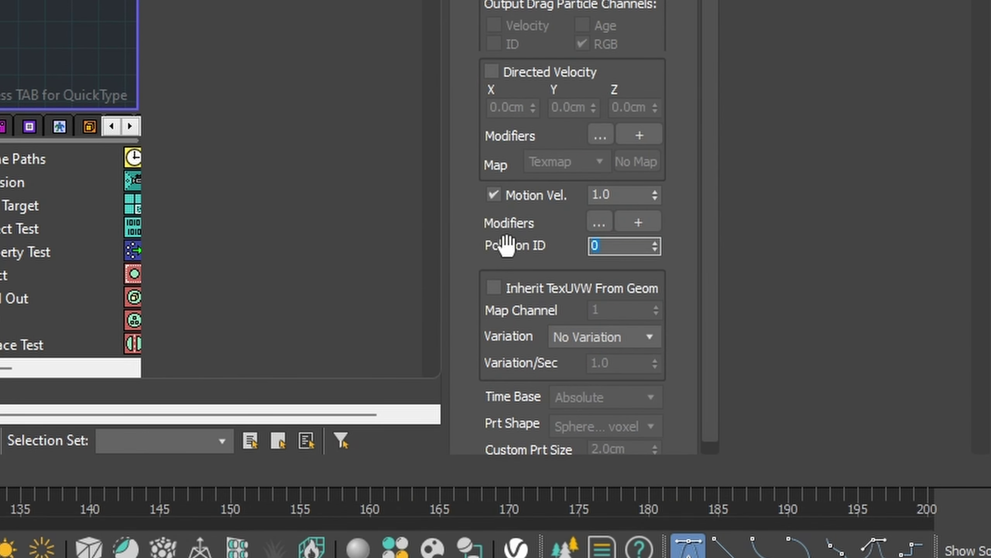
pyautogui.write('3')
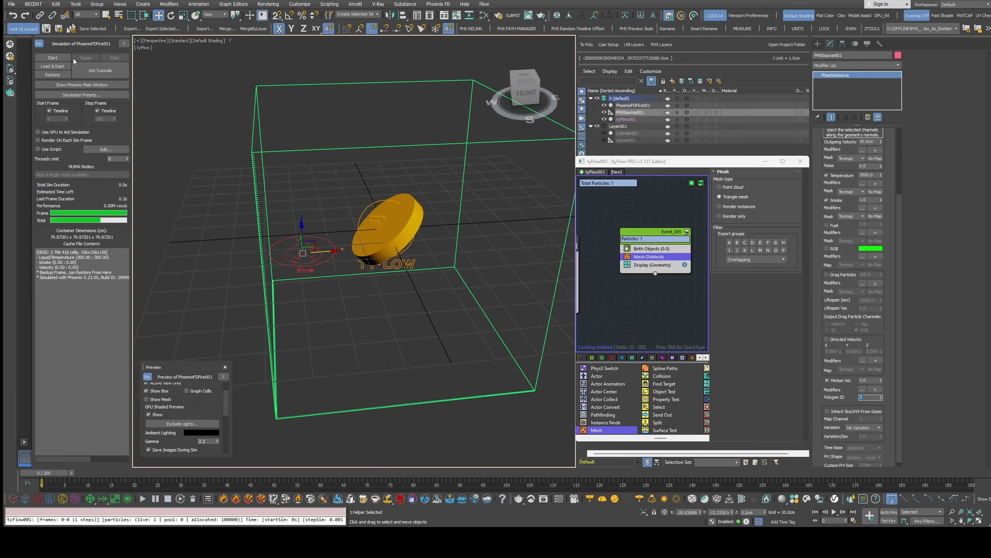
pyautogui.click(52, 57)
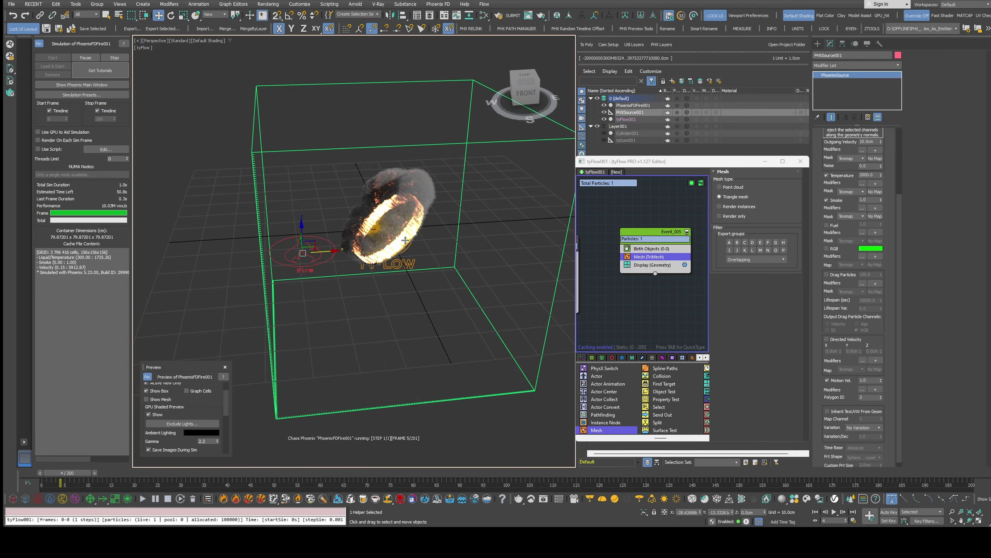
pyautogui.keyDown('alt'); pyautogui.moveTo(382, 203); pyautogui.dragTo(438, 230, button='middle'); pyautogui.keyUp('alt')
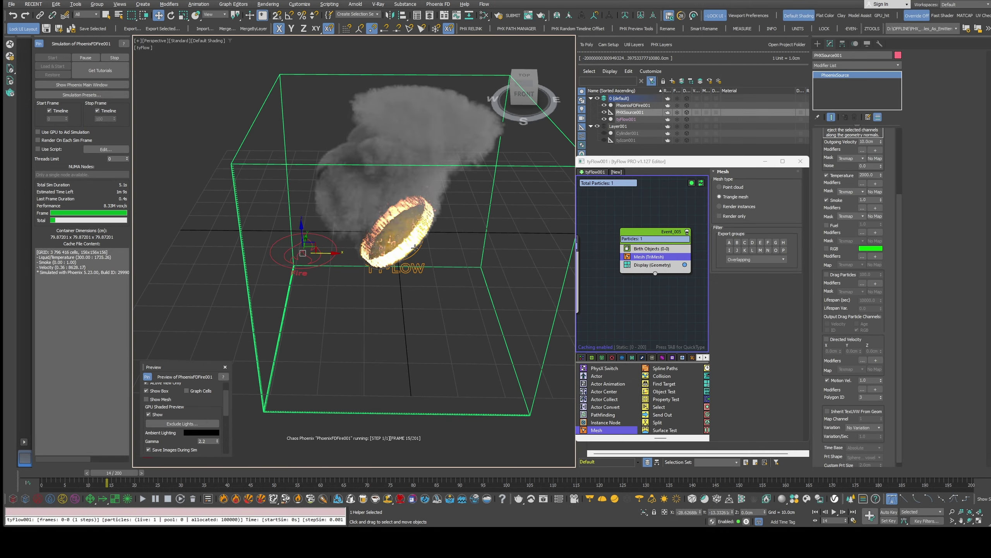
# Test Polygon IDs 1 and 2 on the Phoenix source while the simulation runs, inspecting the emitting faces.
pyautogui.doubleClick(870, 397)
pyautogui.write('1')
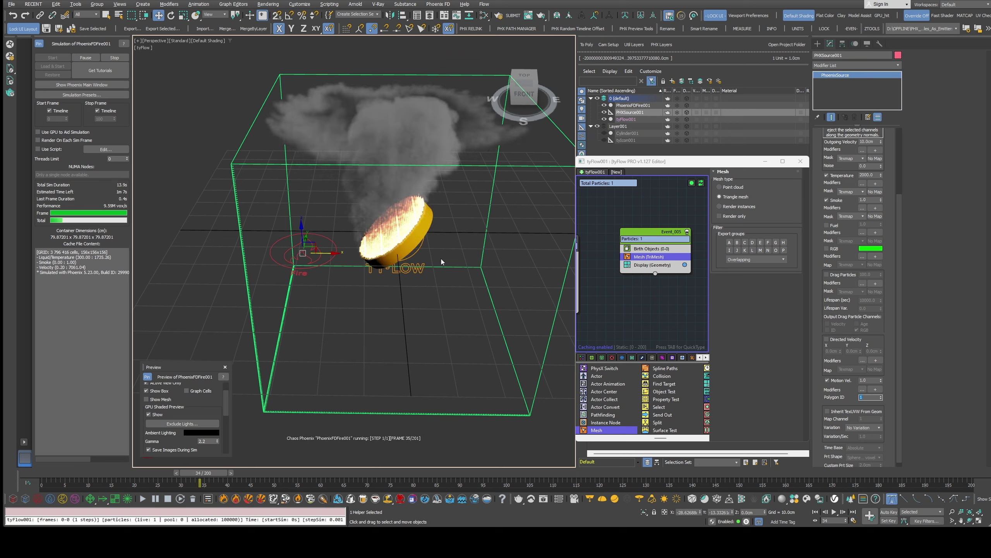
pyautogui.keyDown('alt'); pyautogui.moveTo(442, 261); pyautogui.dragTo(431, 219, button='middle'); pyautogui.keyUp('alt')
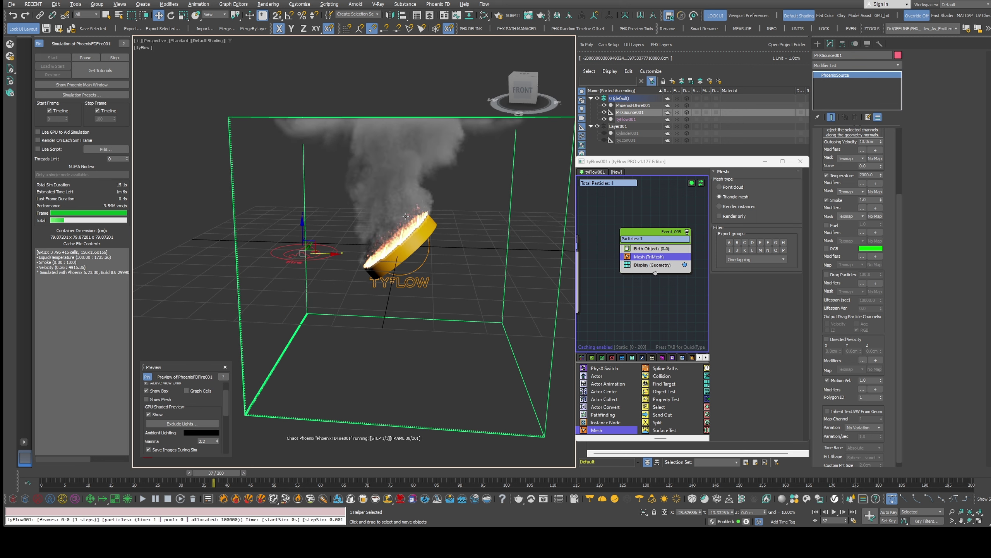
pyautogui.doubleClick(869, 397)
pyautogui.write('2')
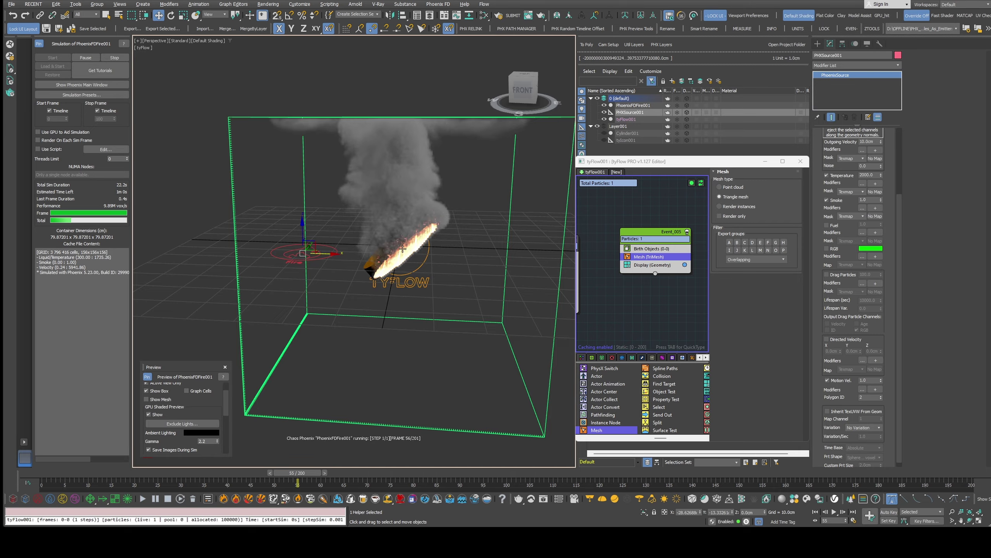
pyautogui.keyDown('alt'); pyautogui.moveTo(390, 254); pyautogui.dragTo(396, 239, button='middle'); pyautogui.keyUp('alt')
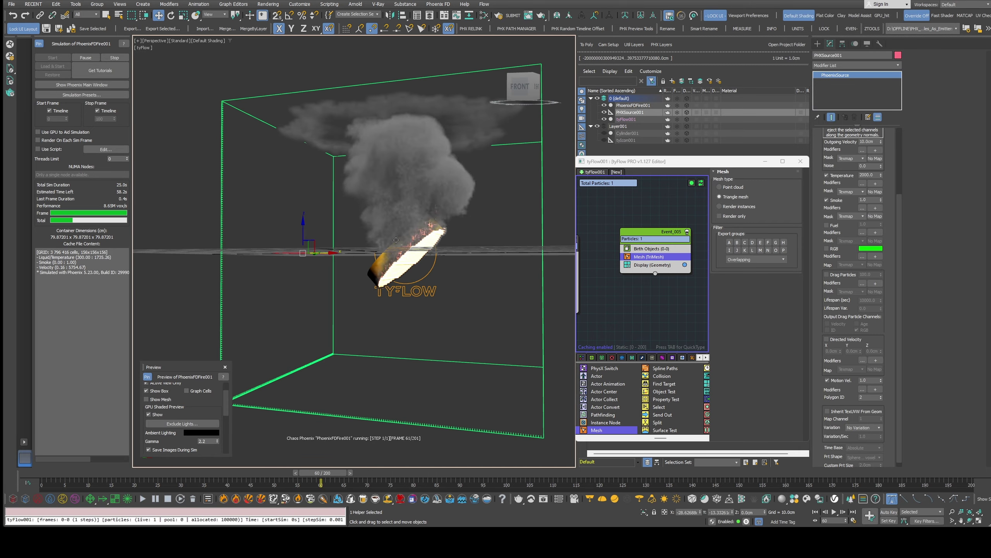
# Set the Phoenix source's Polygon ID to 3 and inspect the emission from the cylinder's side.
pyautogui.doubleClick(869, 397)
pyautogui.write('3')
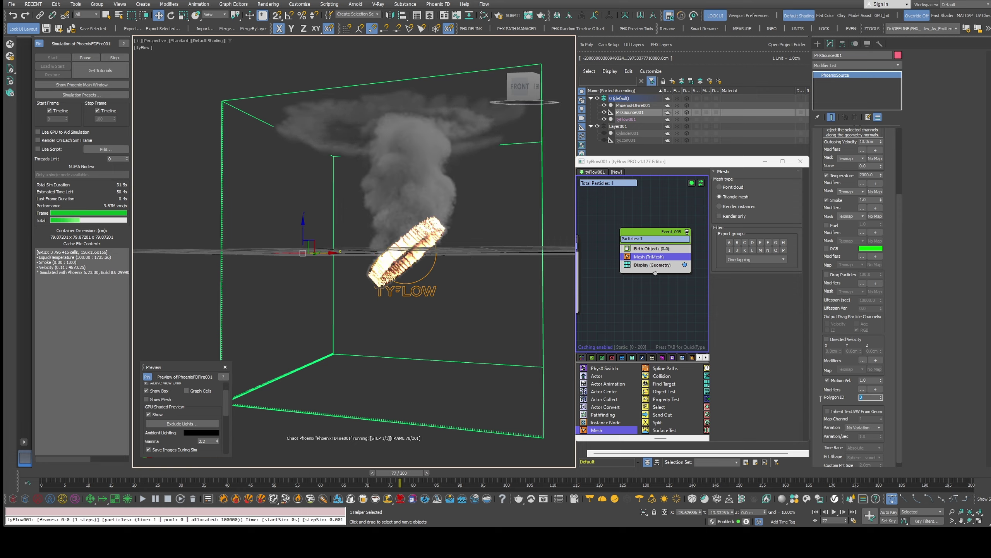
pyautogui.keyDown('alt'); pyautogui.moveTo(411, 241); pyautogui.dragTo(322, 270, button='middle'); pyautogui.keyUp('alt')
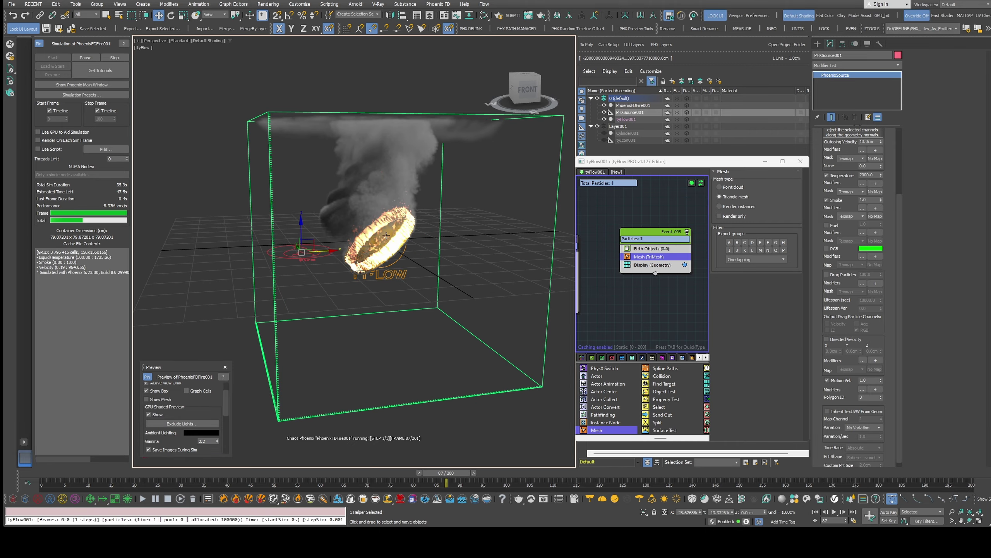
# Turn off the source's Temperature channel, check the smoke-only emission and stop the simulation.
pyautogui.scroll(1, 872, 193)
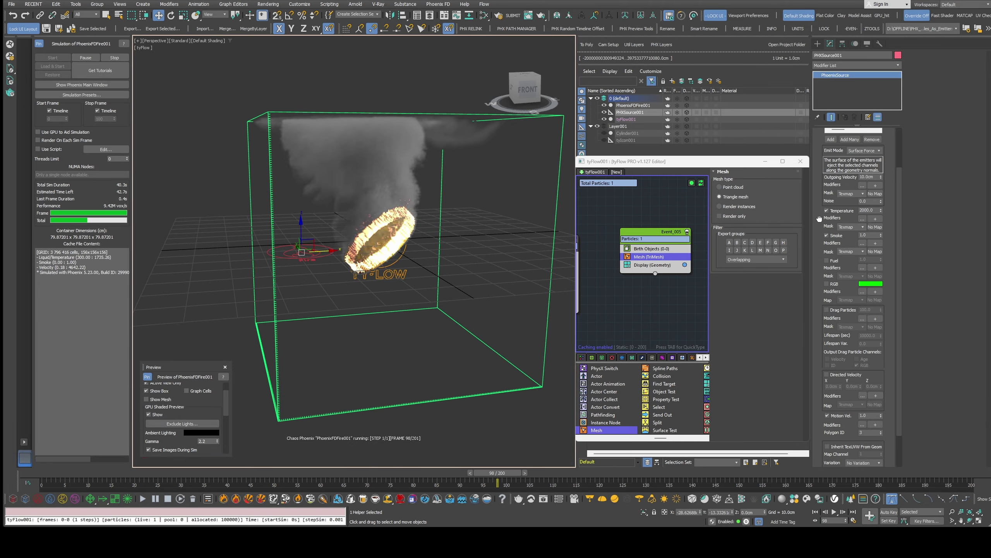
pyautogui.click(827, 211)
pyautogui.keyDown('alt'); pyautogui.moveTo(445, 242); pyautogui.dragTo(350, 242, button='middle'); pyautogui.keyUp('alt')
pyautogui.click(114, 58)
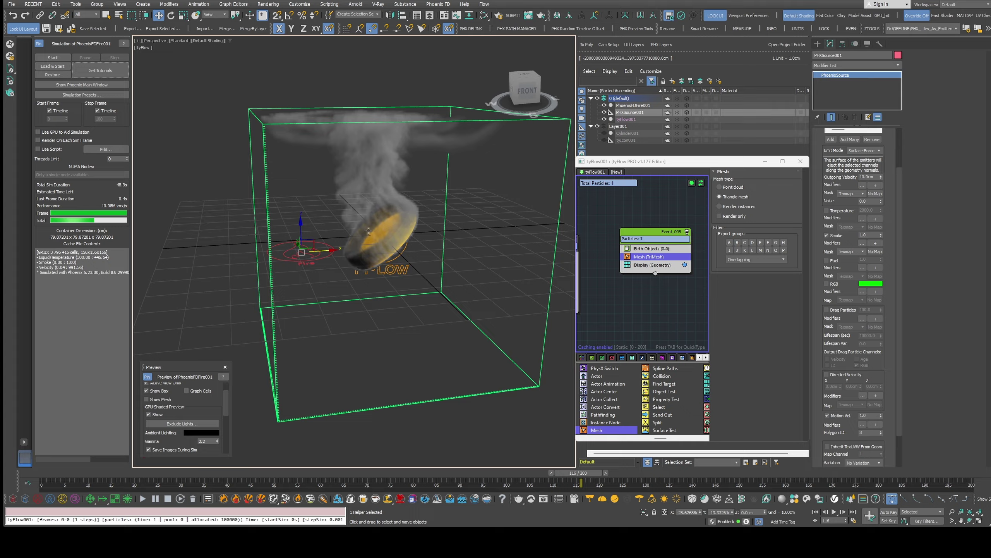
# Enable the particle interface on the tyFlow object in its Interfaces settings.
pyautogui.keyDown('alt'); pyautogui.moveTo(394, 242); pyautogui.dragTo(388, 239, button='middle'); pyautogui.keyUp('alt')
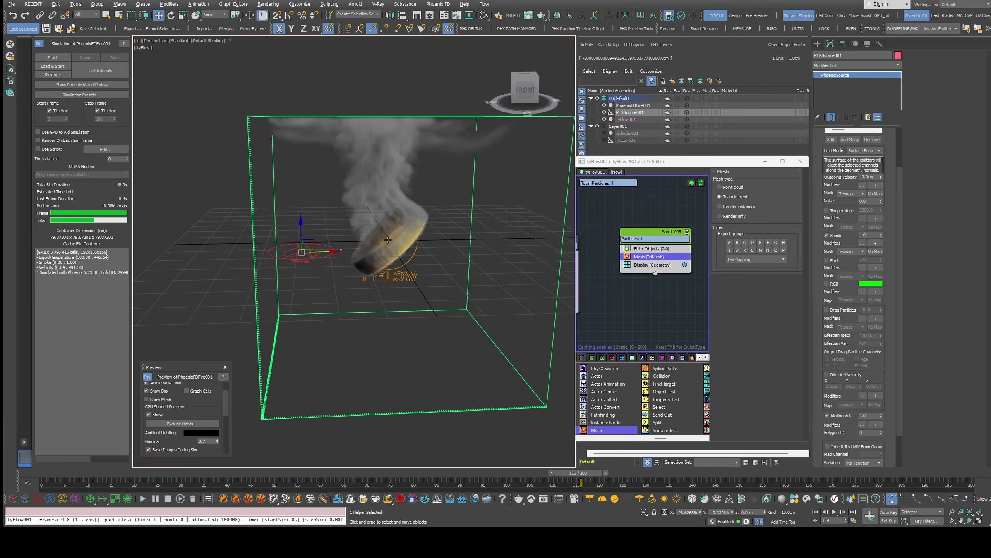
pyautogui.scroll(-3, 821, 454)
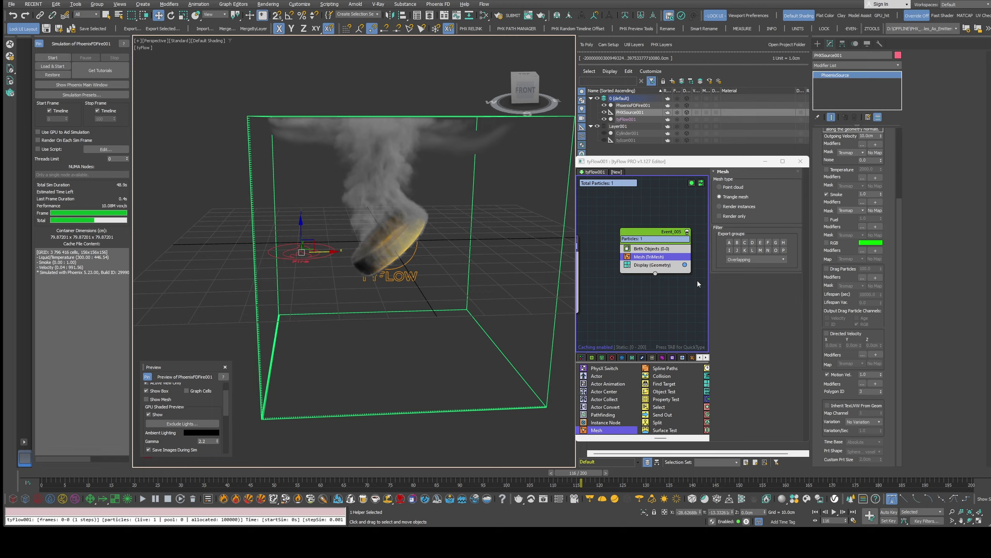
pyautogui.click(633, 120)
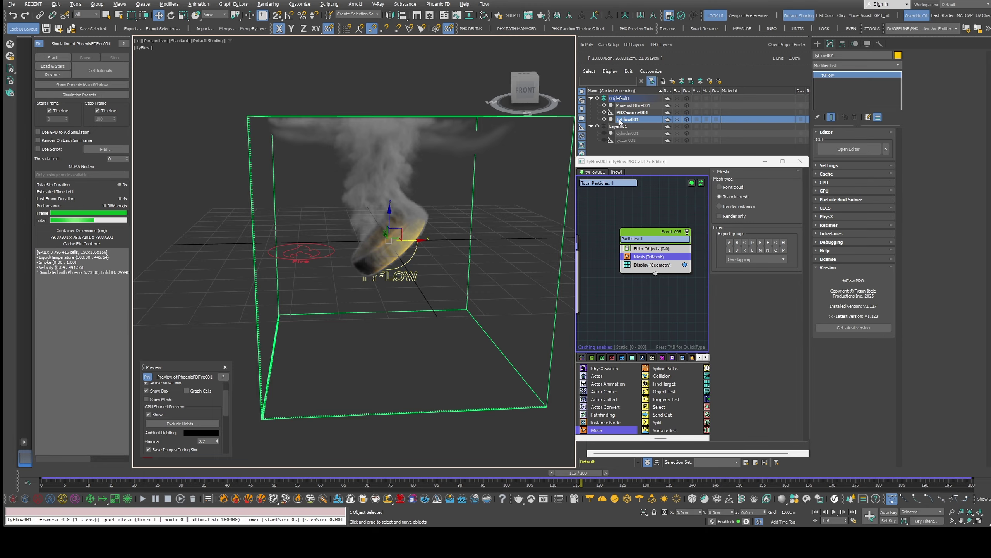
pyautogui.click(832, 234)
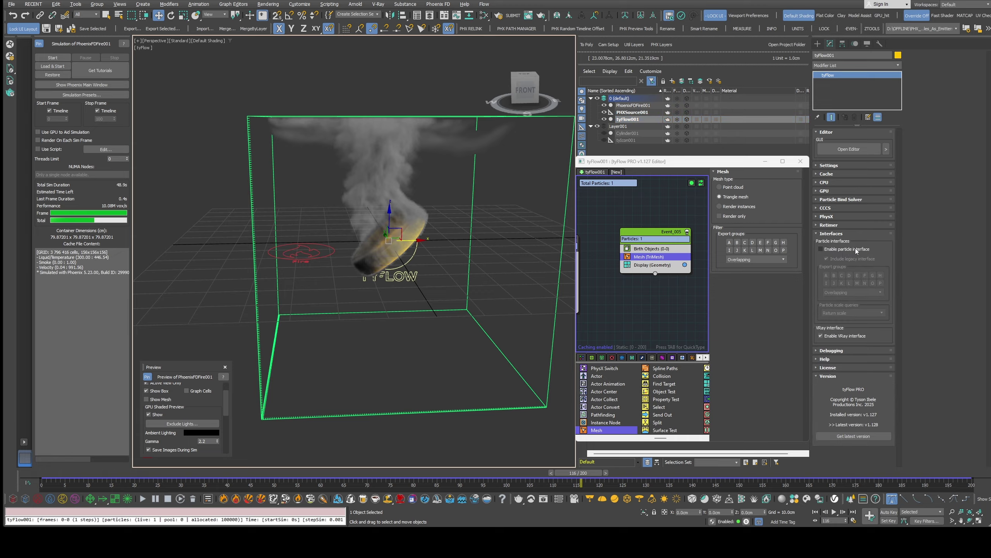
pyautogui.click(833, 249)
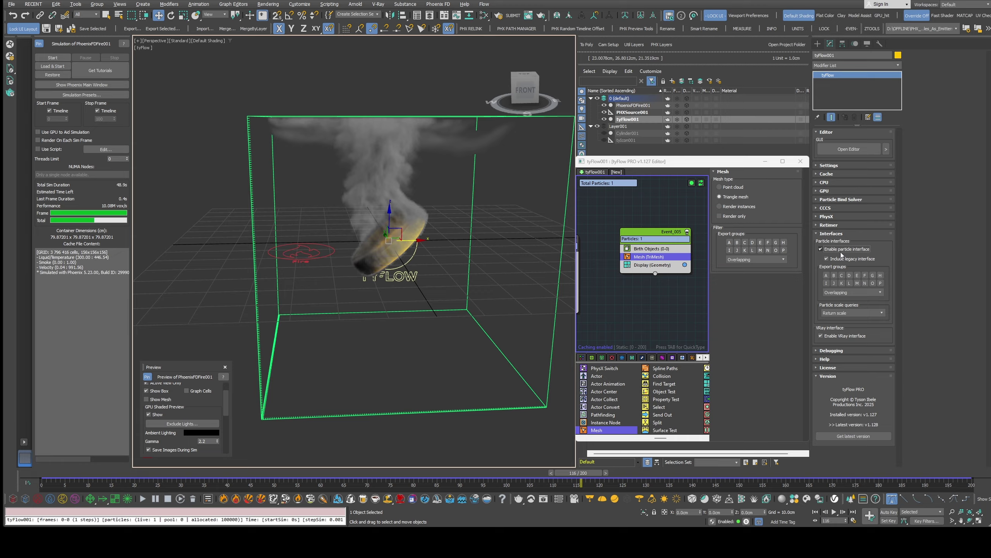
# Review the particle shape options at the end of the Phoenix source's General settings.
pyautogui.click(647, 112)
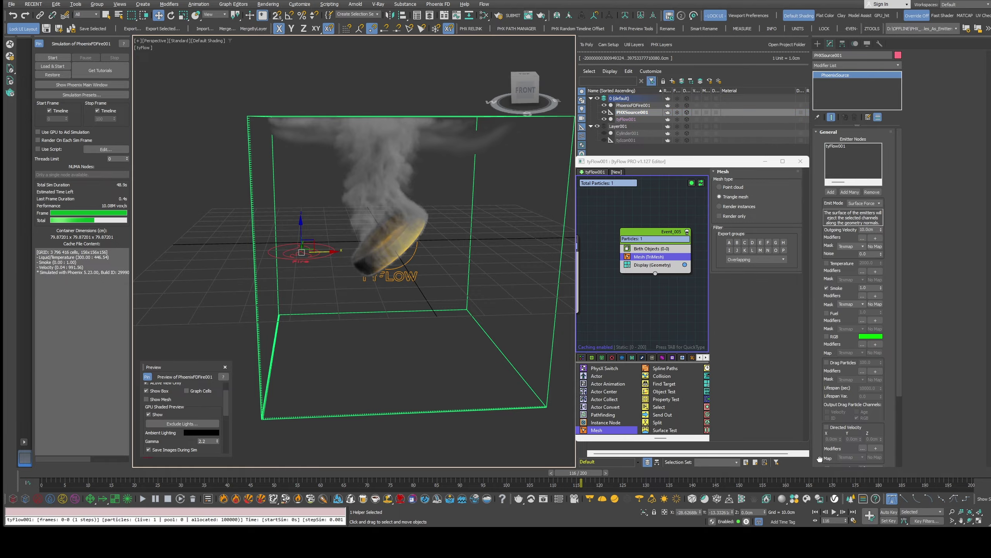
pyautogui.moveTo(820, 459); pyautogui.dragTo(833, 353)
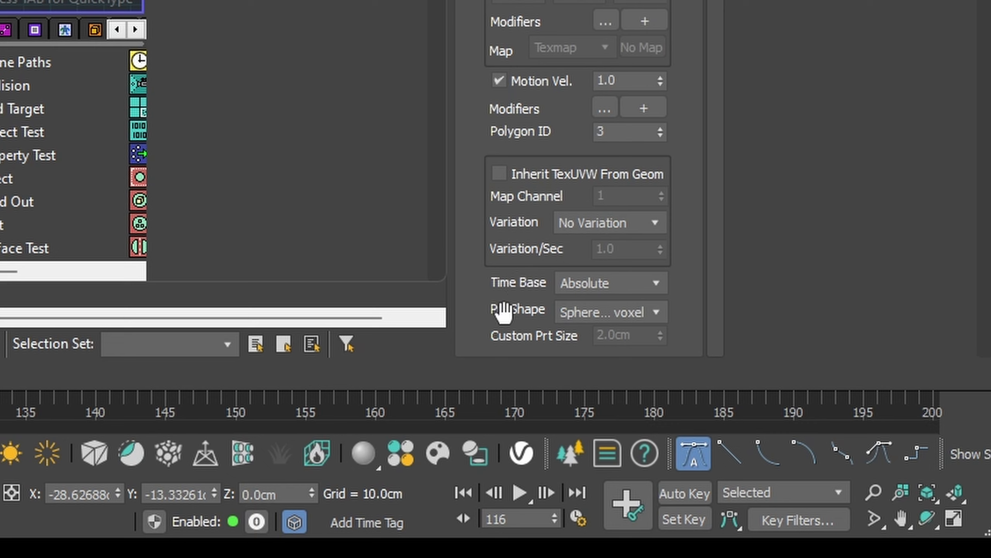
pyautogui.click(637, 313)
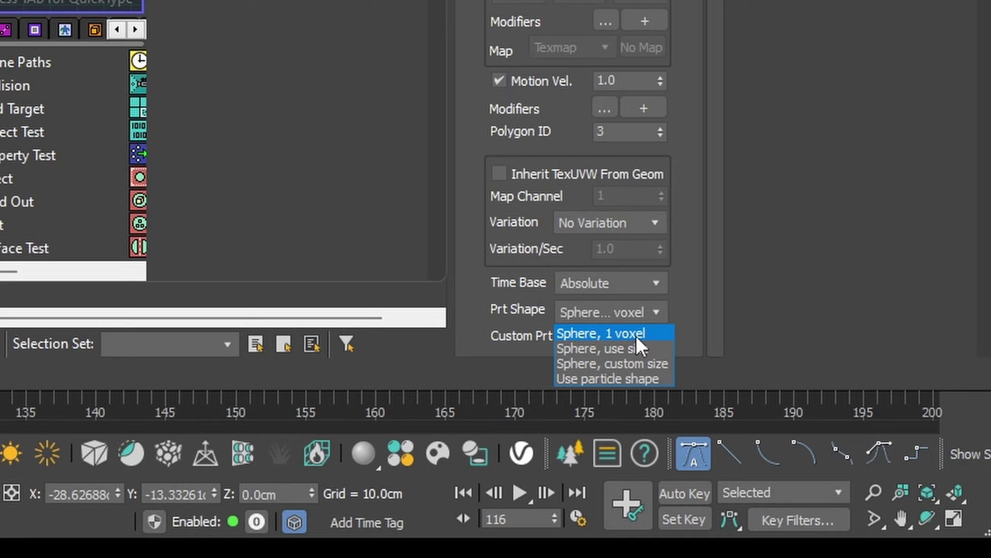
pyautogui.click(514, 308)
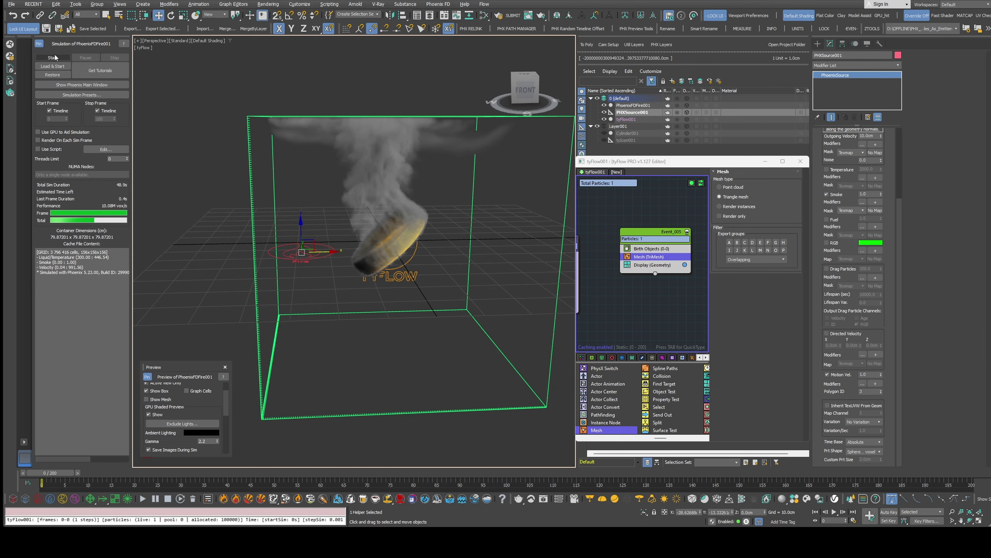
# Start the smoke simulation and turn on the Phoenix source's Temperature channel while it runs.
pyautogui.click(53, 58)
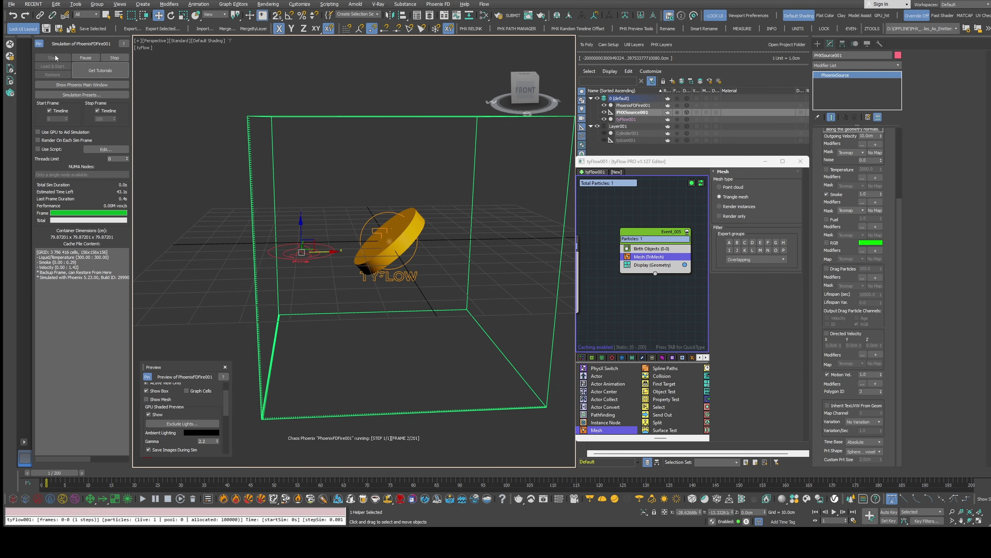
pyautogui.scroll(3, 396, 244)
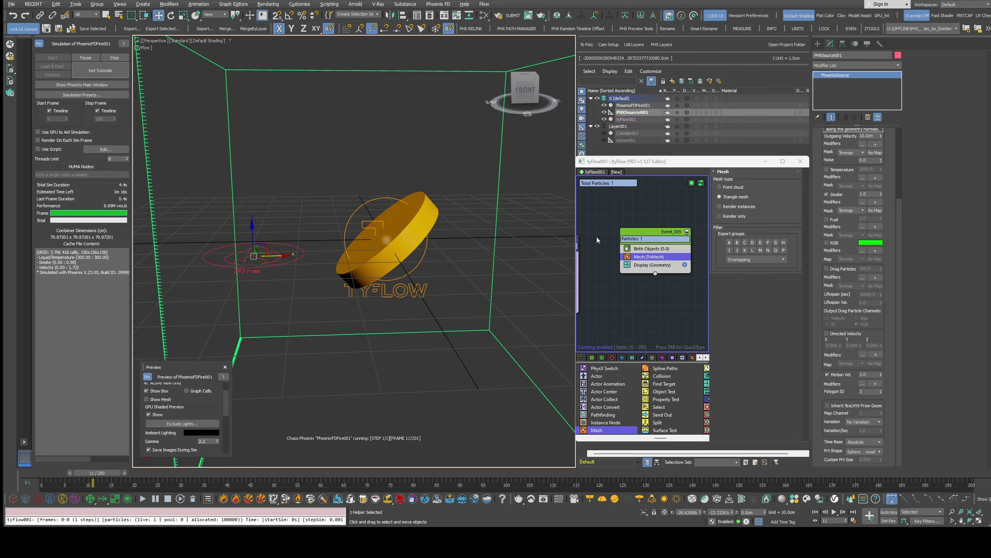
pyautogui.scroll(3, 851, 187)
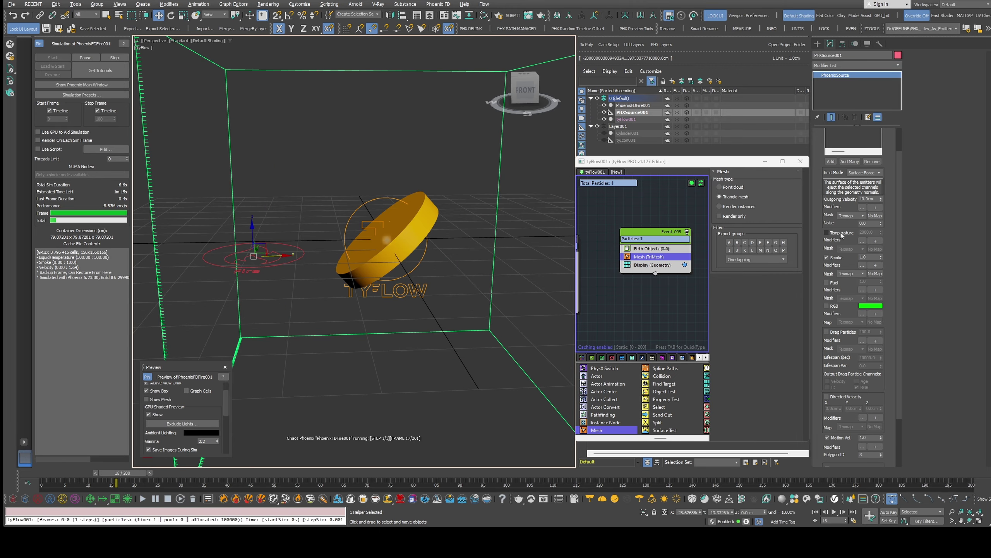
pyautogui.click(841, 234)
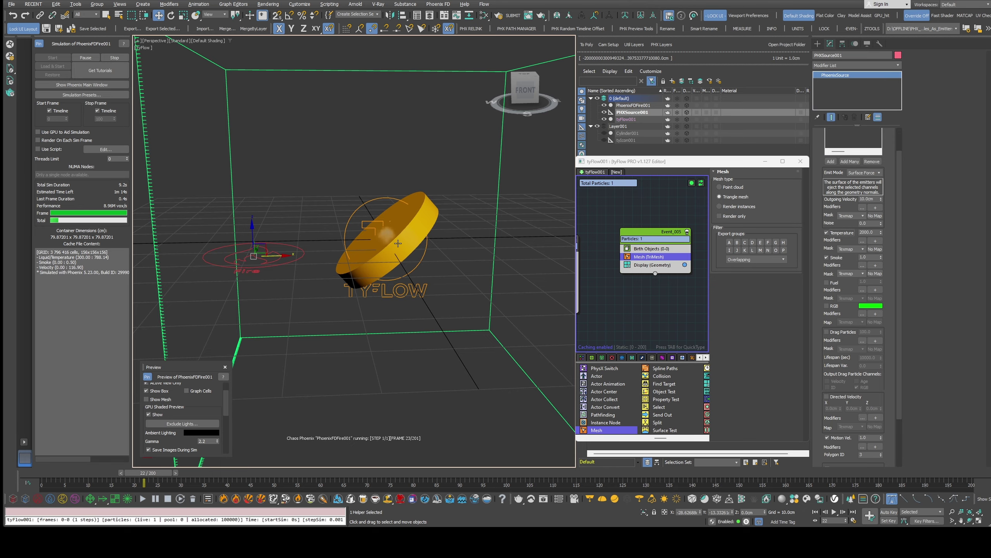
pyautogui.keyDown('alt'); pyautogui.moveTo(397, 202); pyautogui.dragTo(371, 202, button='middle'); pyautogui.keyUp('alt')
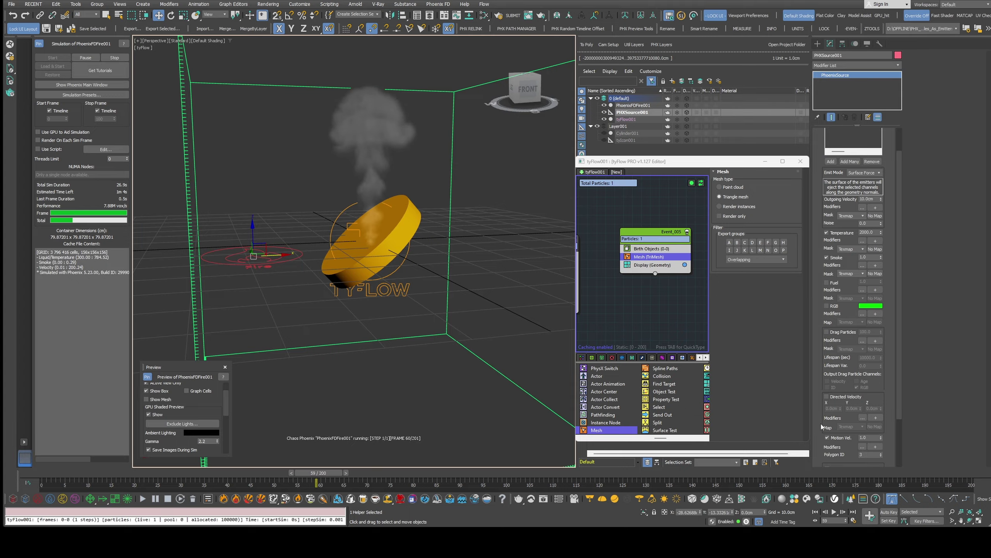
# Disable the Mesh operator in the tyFlow event and set the Phoenix source's Prt Shape to Sphere, use size.
pyautogui.scroll(-1, 847, 289)
pyautogui.click(628, 257)
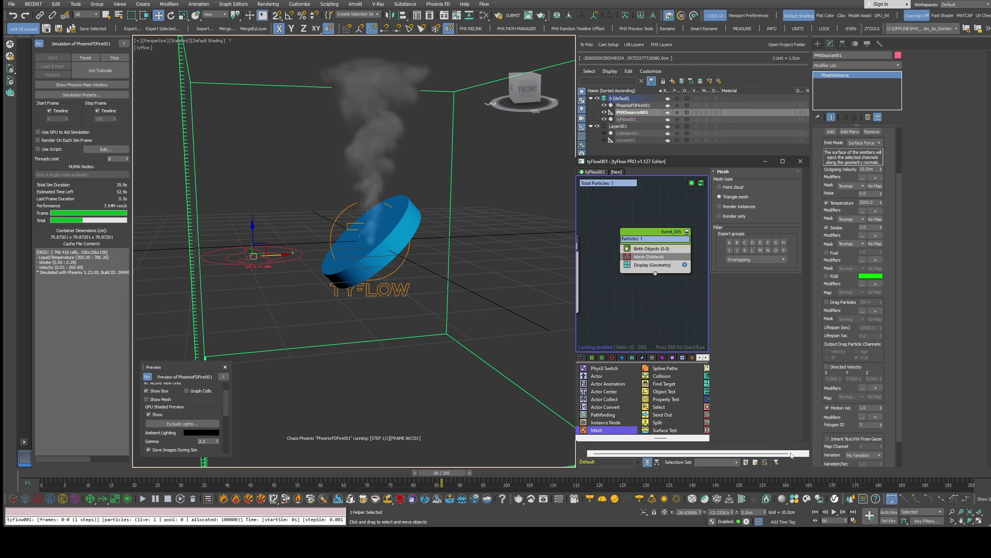
pyautogui.scroll(-1, 833, 401)
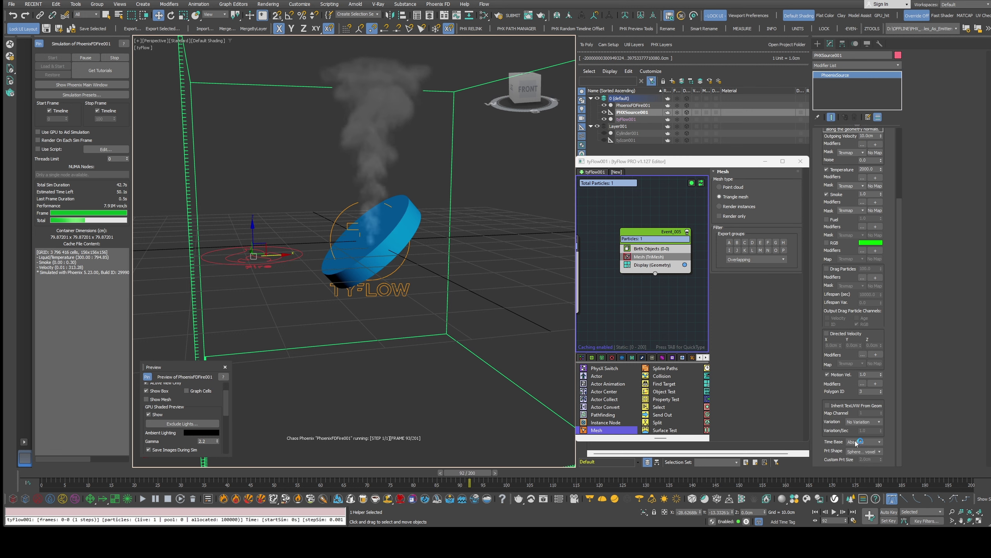
pyautogui.click(876, 451)
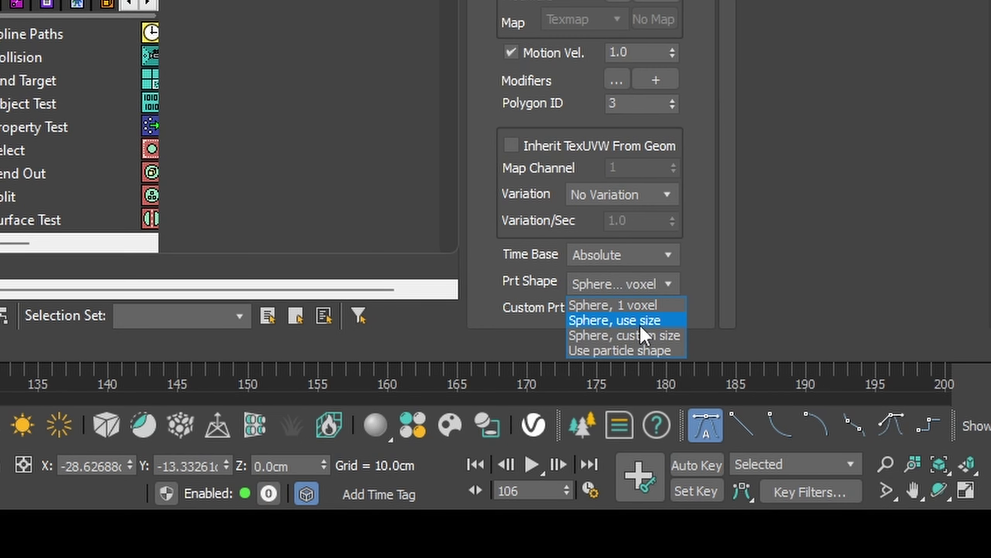
pyautogui.click(642, 335)
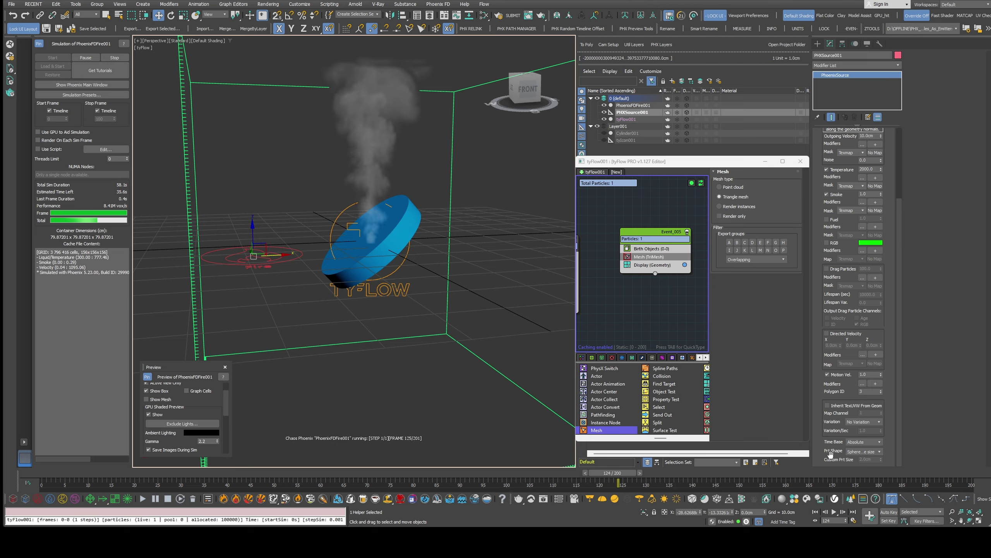
# Switch the Phoenix source's Prt Shape to Sphere, custom size, with a Custom Prt Size of 10 cm.
pyautogui.click(863, 451)
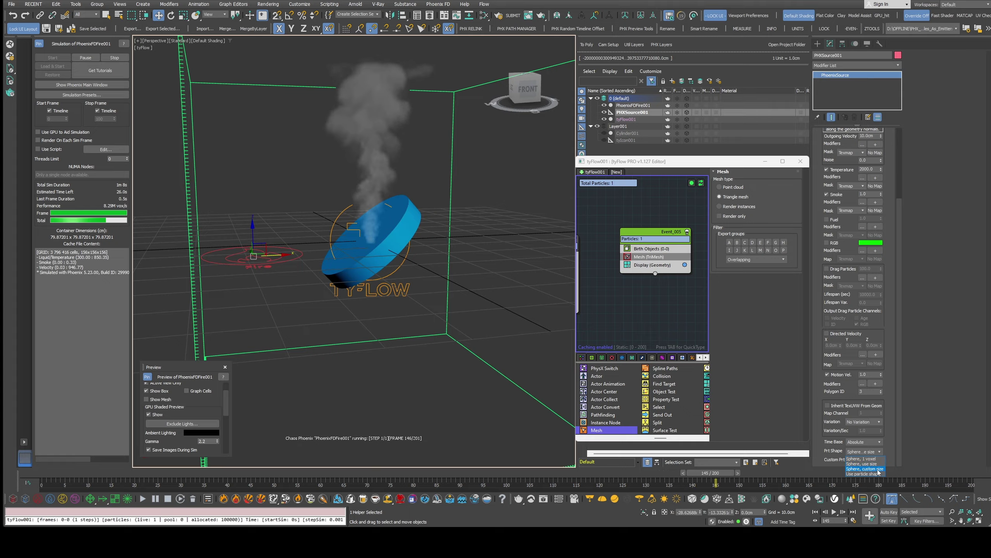
pyautogui.click(879, 470)
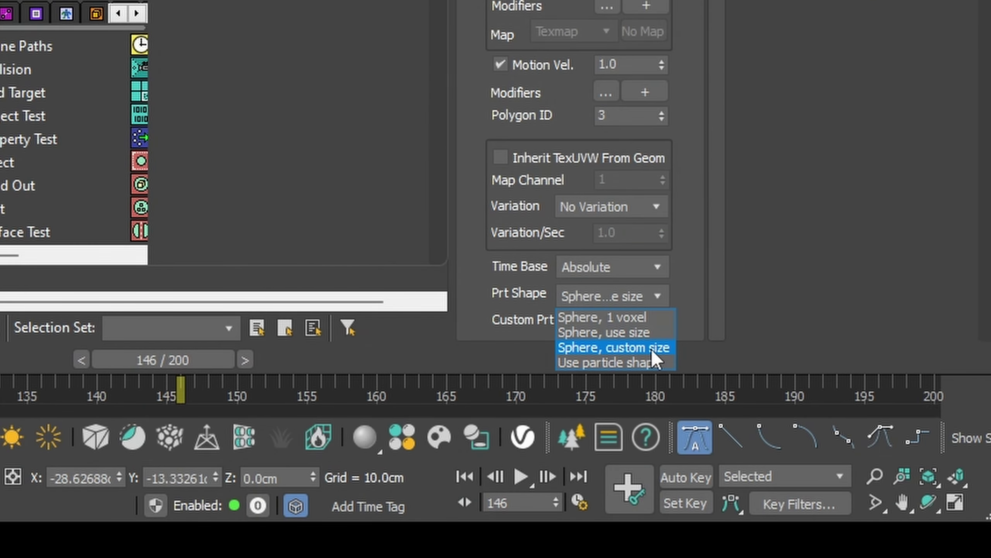
pyautogui.click(650, 347)
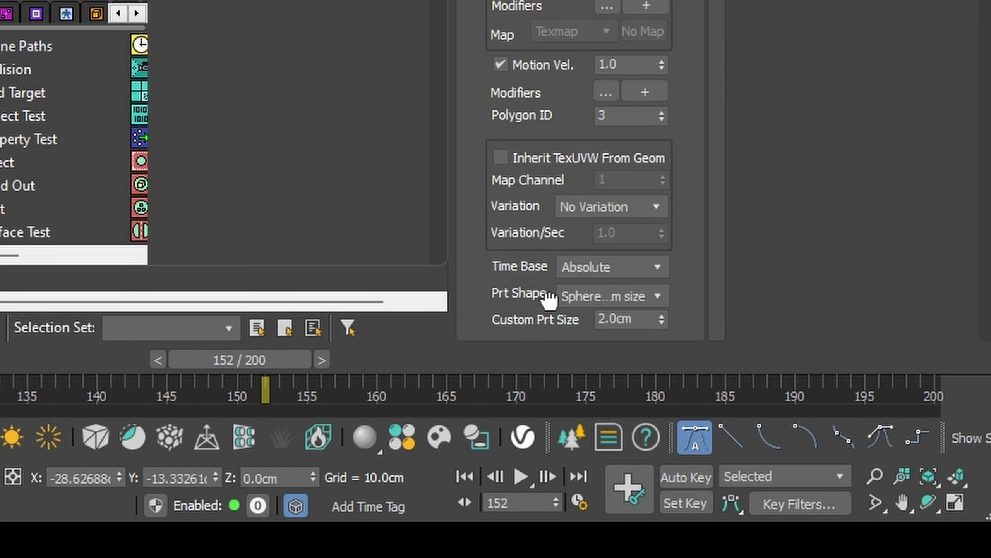
pyautogui.doubleClick(626, 319)
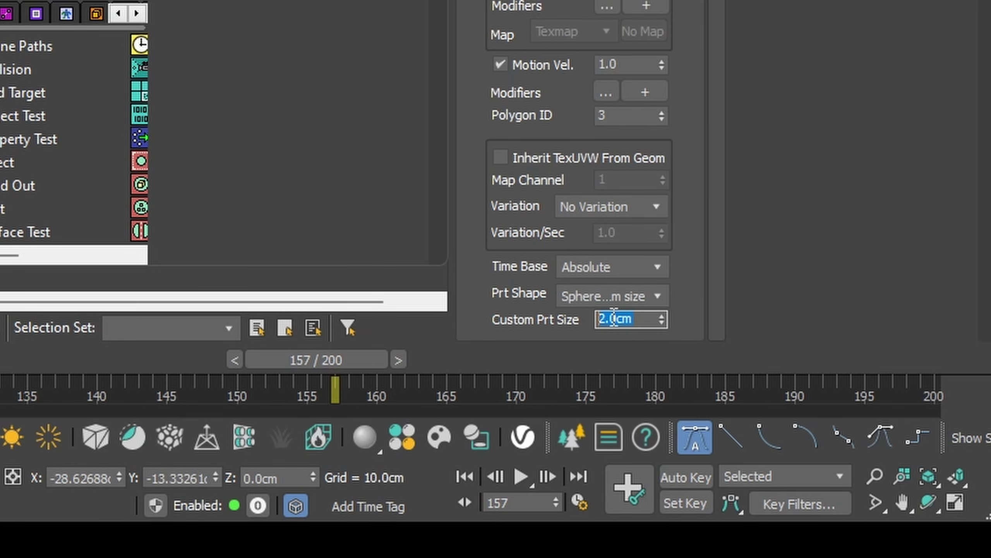
pyautogui.write('10')
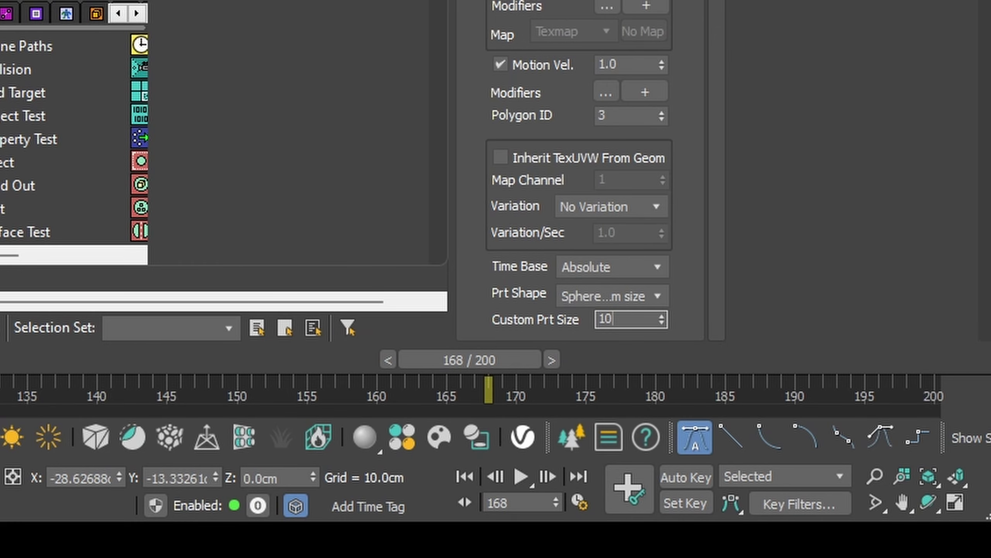
pyautogui.press('Return')
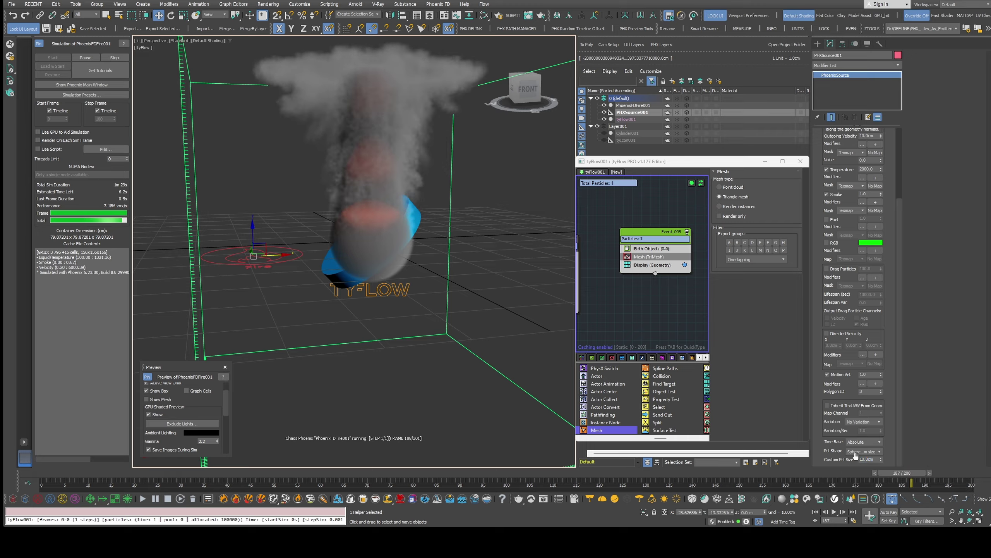
# Stop the simulation, set the Phoenix source's Prt Shape to Use particle shape, and restart it.
pyautogui.click(114, 58)
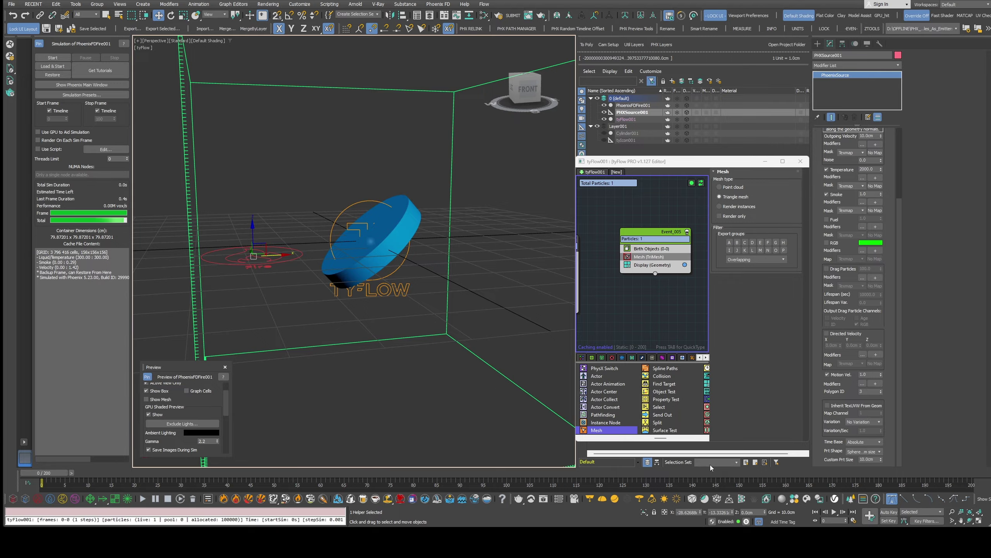
pyautogui.click(852, 451)
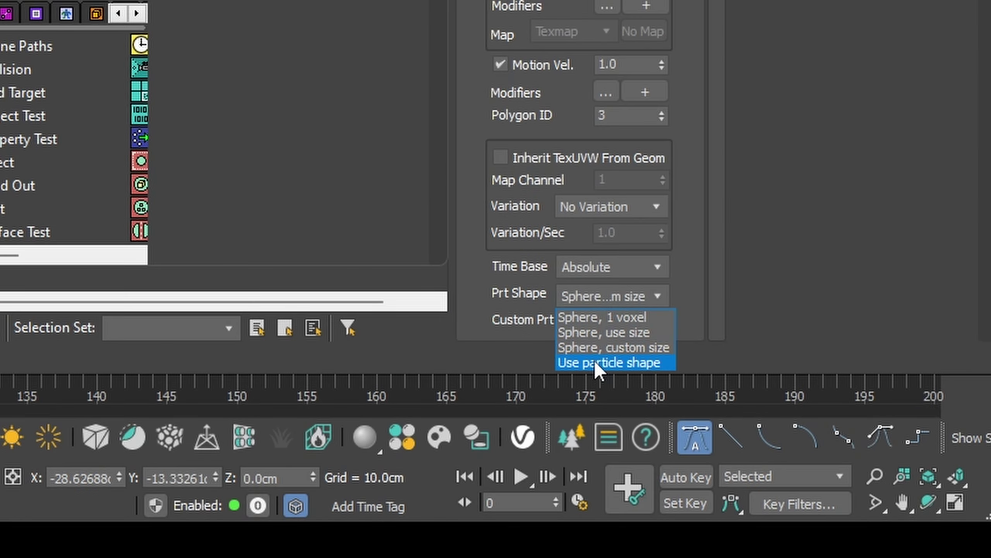
pyautogui.click(596, 362)
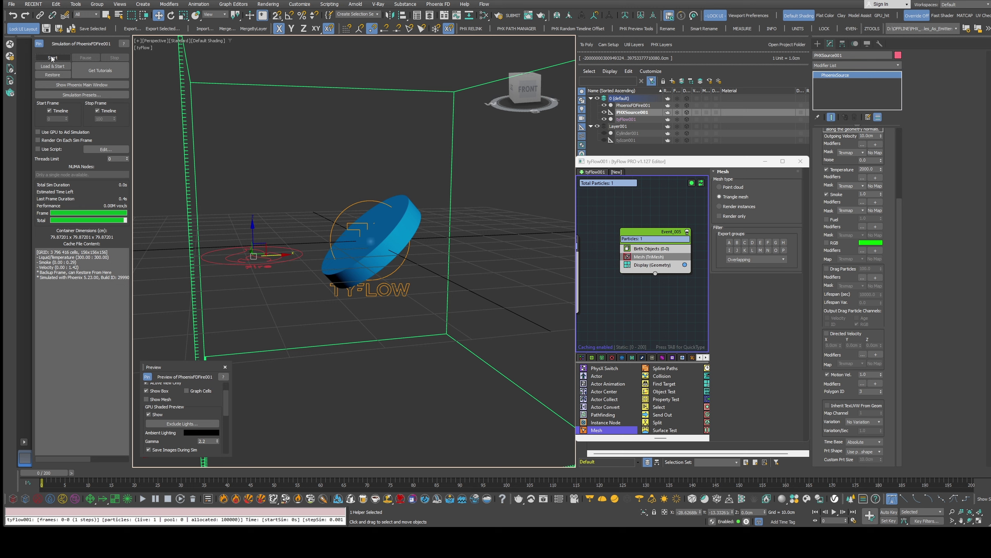
pyautogui.click(52, 58)
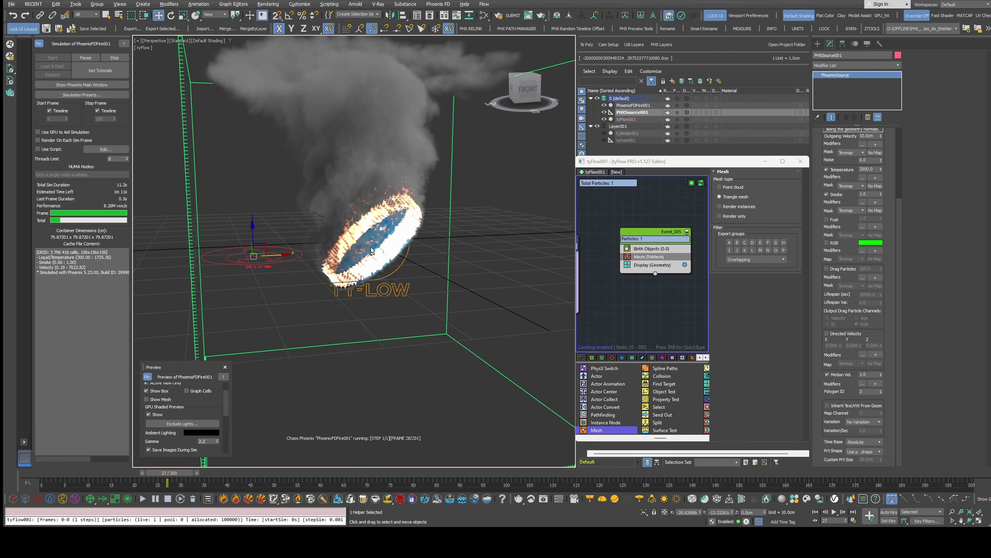
# Set Polygon ID to 1 on the Phoenix source and inspect the emission from the cylinder's cap.
pyautogui.keyDown('alt'); pyautogui.moveTo(361, 275); pyautogui.dragTo(590, 310, button='middle'); pyautogui.keyUp('alt')
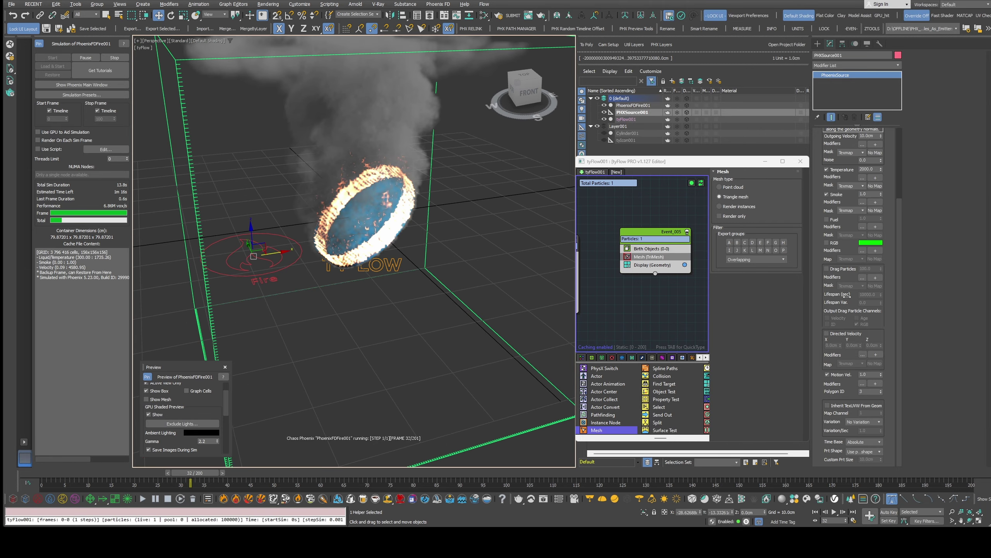
pyautogui.click(867, 390)
pyautogui.write('1')
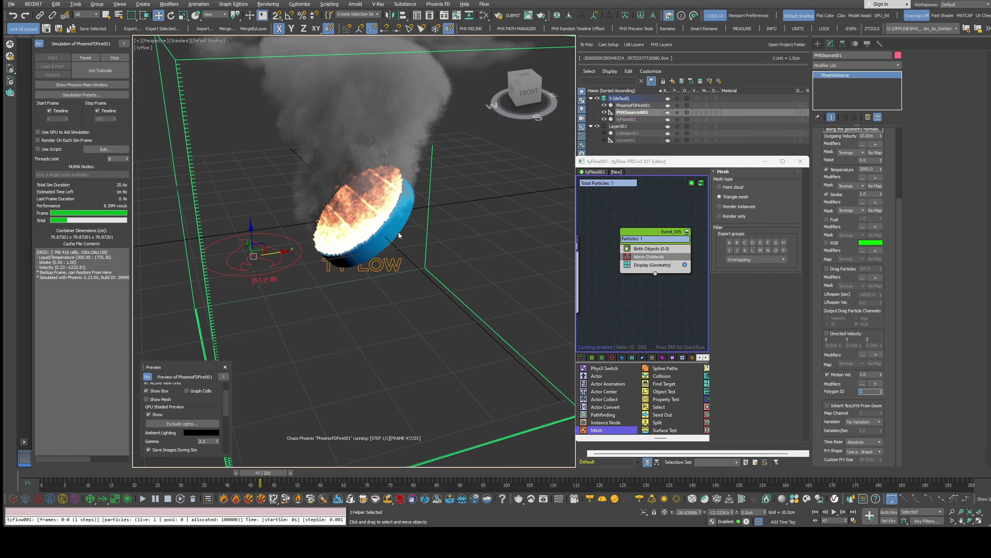
pyautogui.keyDown('alt'); pyautogui.moveTo(467, 307); pyautogui.dragTo(384, 230, button='middle'); pyautogui.keyUp('alt')
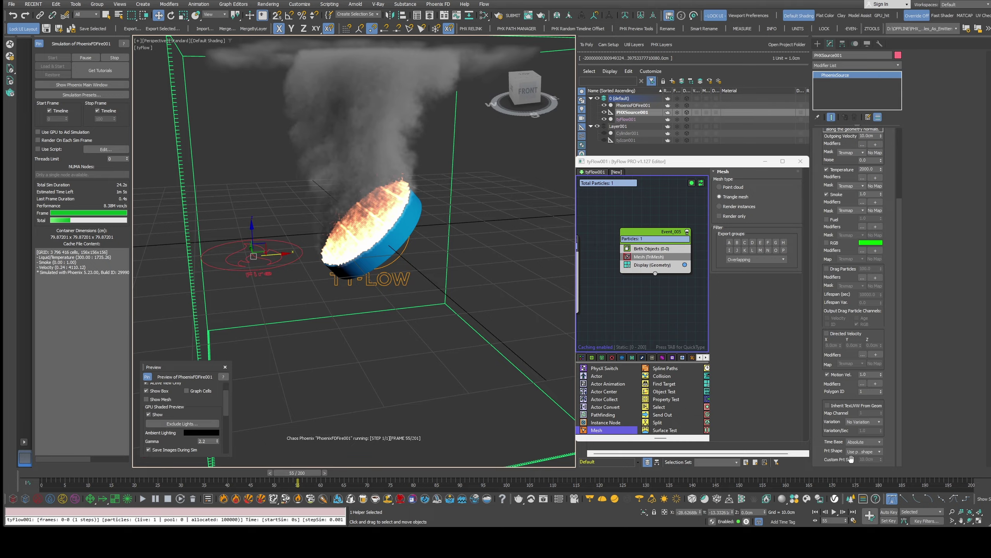
# Recheck the particle shape options, stop the smoke simulation and select the tyFlow object.
pyautogui.click(870, 452)
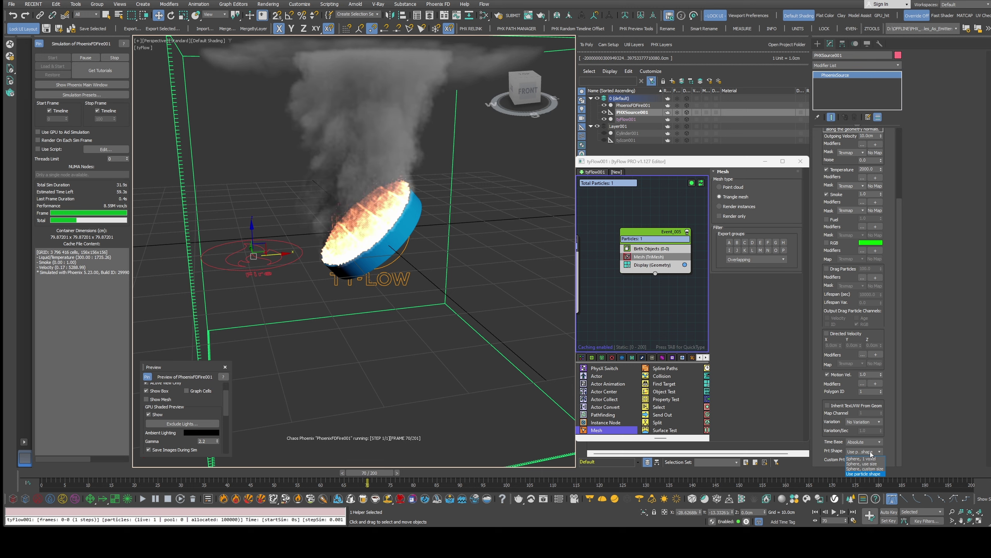
pyautogui.click(871, 454)
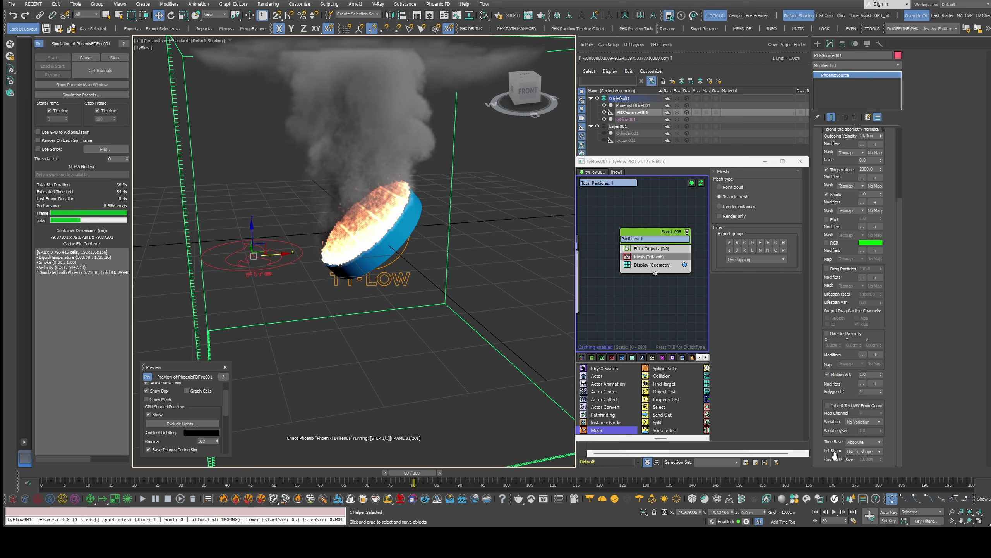
pyautogui.press('Escape')
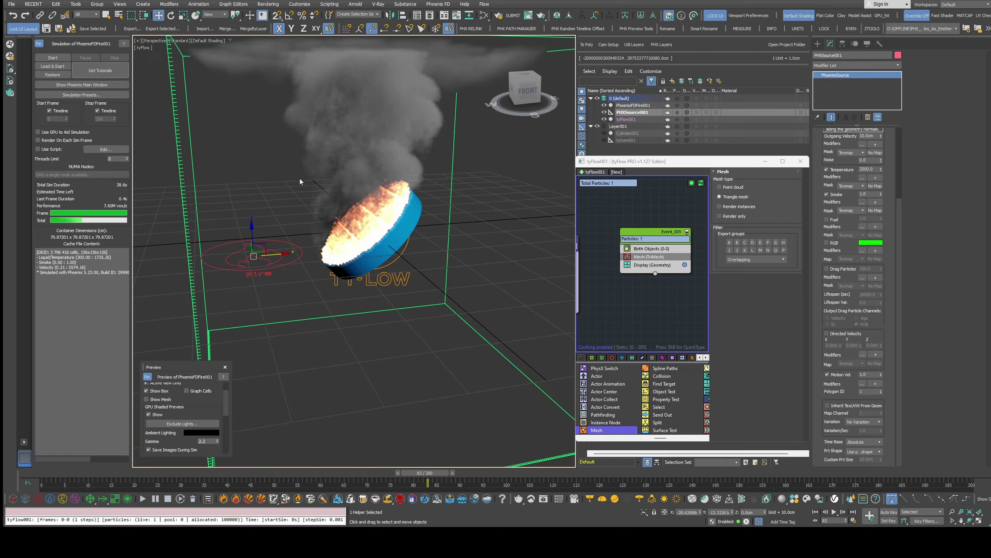
pyautogui.click(359, 287)
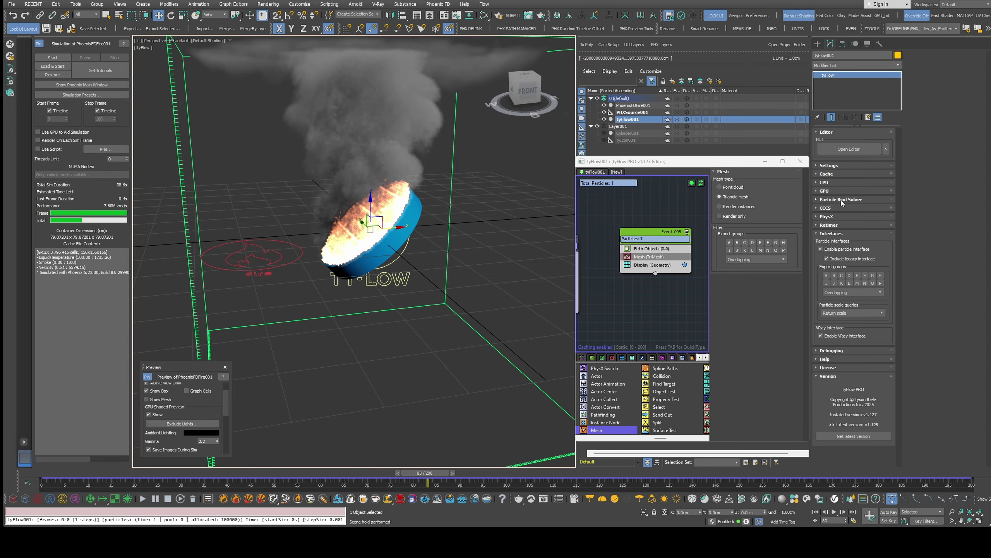
# Set the Phoenix source's Time Base to Particle Age and enable the Age channel in the tyFlow object's particle cache.
pyautogui.click(833, 174)
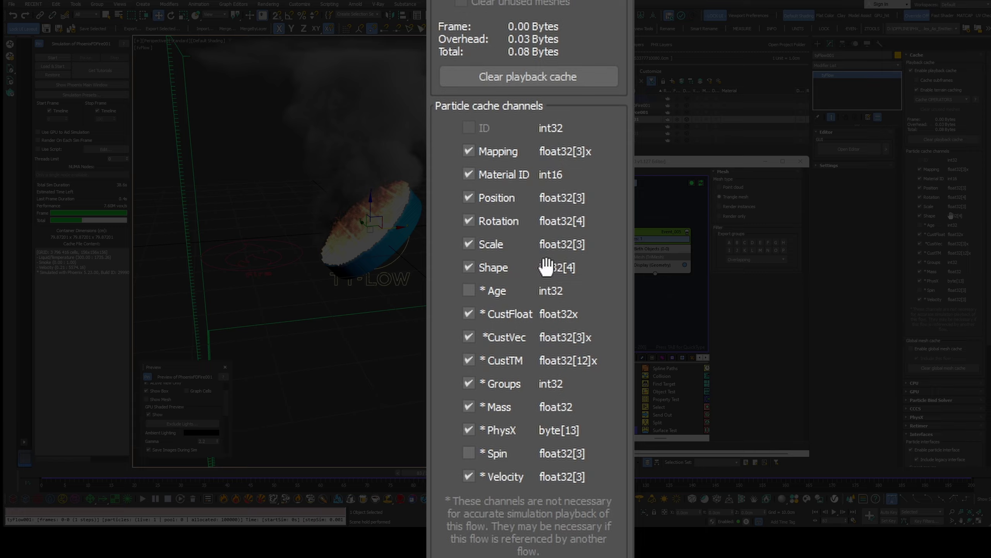
pyautogui.click(931, 216)
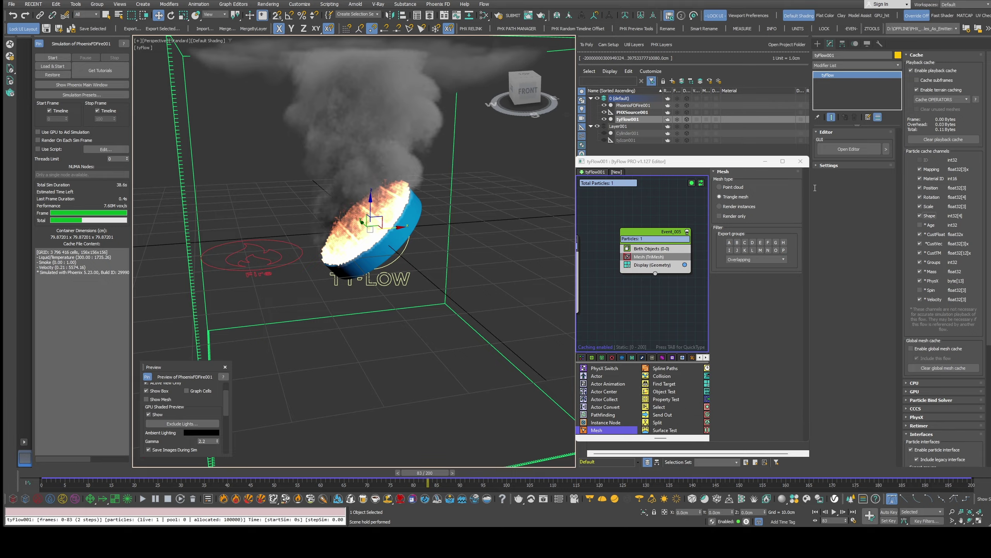
pyautogui.click(640, 113)
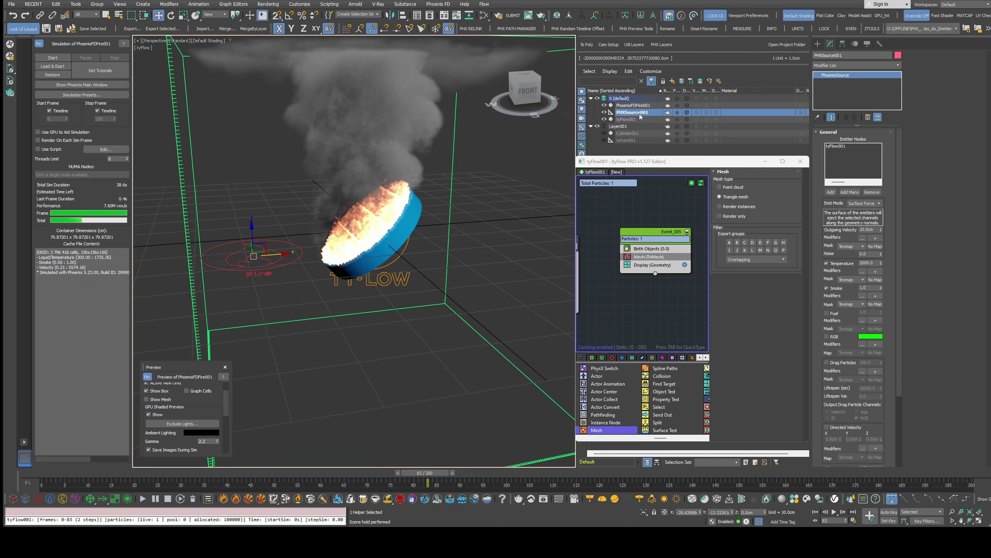
pyautogui.scroll(-5, 815, 407)
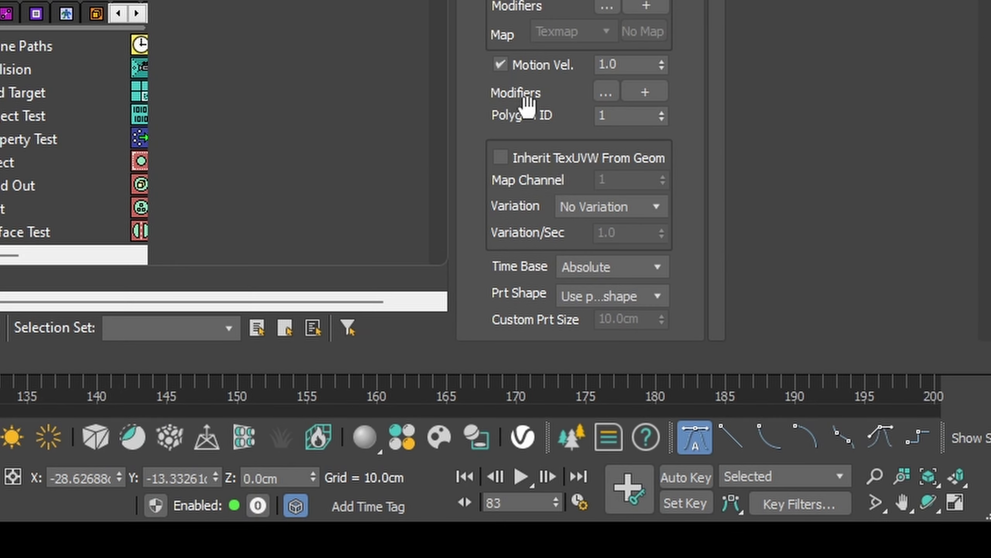
pyautogui.click(845, 442)
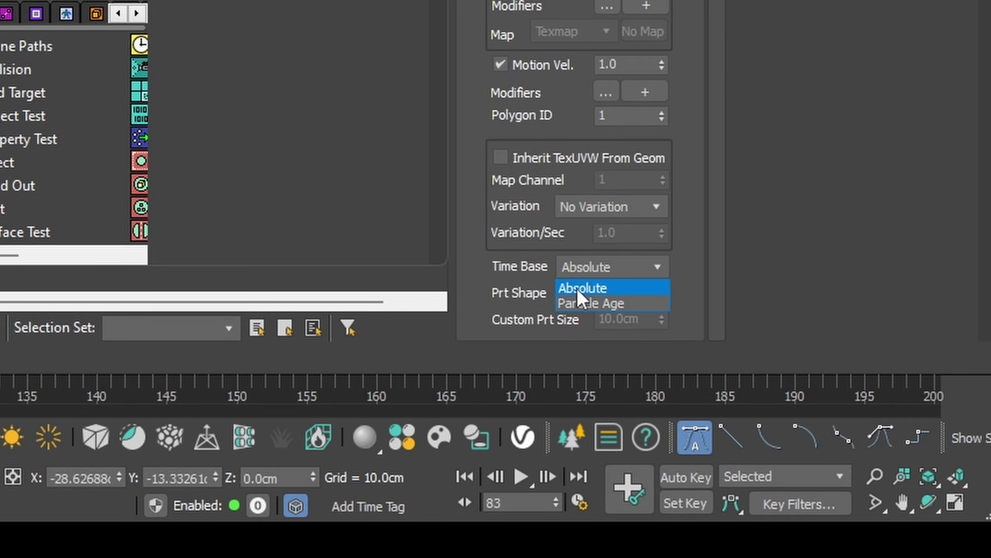
pyautogui.click(608, 304)
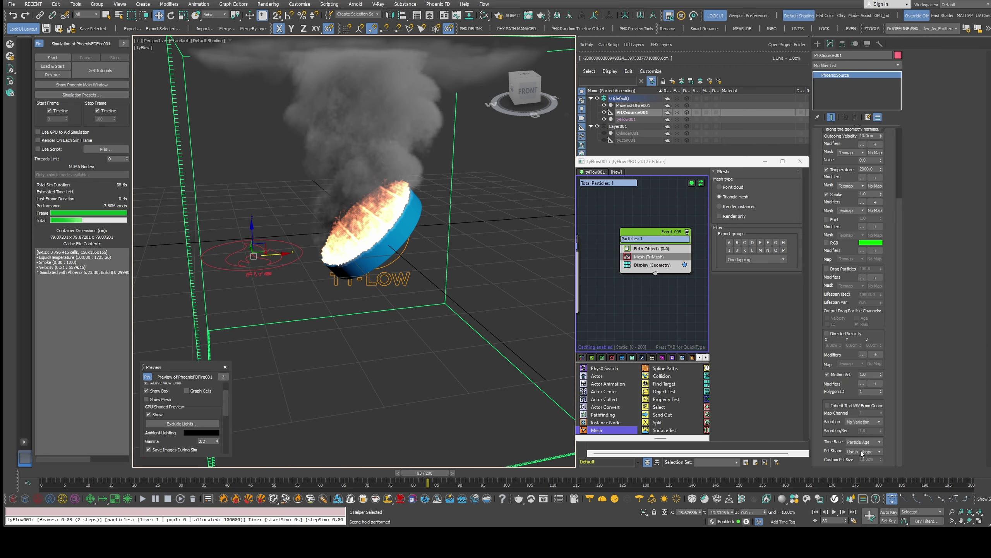
pyautogui.click(629, 120)
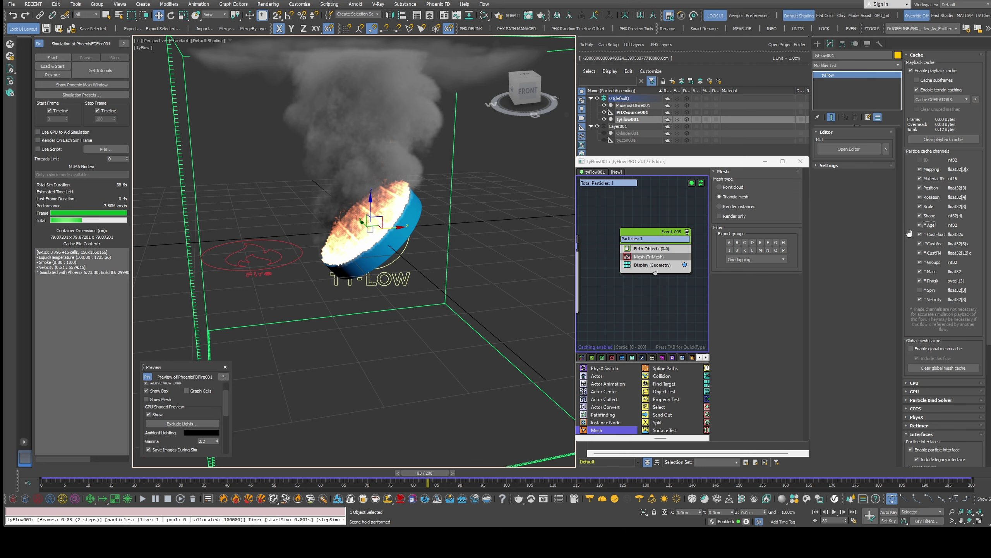
# Set the Phoenix source's Prt Shape to Sphere, use size, then run and stop the smoke simulation.
pyautogui.click(634, 112)
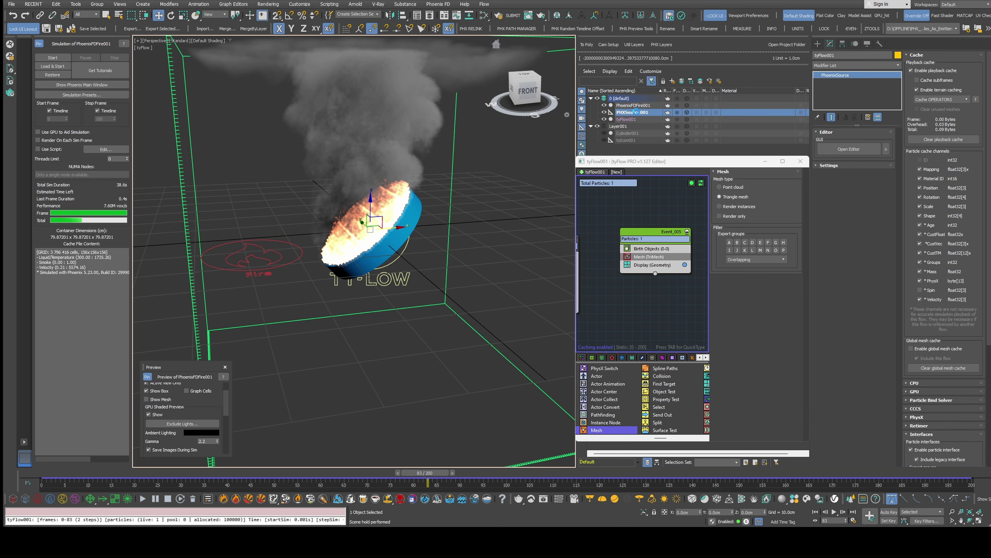
pyautogui.scroll(-3, 879, 424)
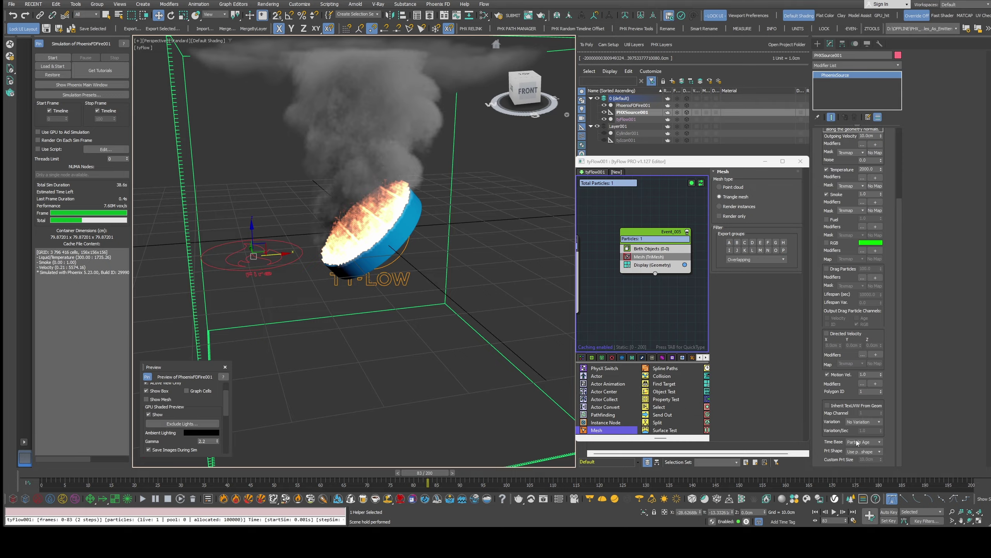
pyautogui.click(863, 452)
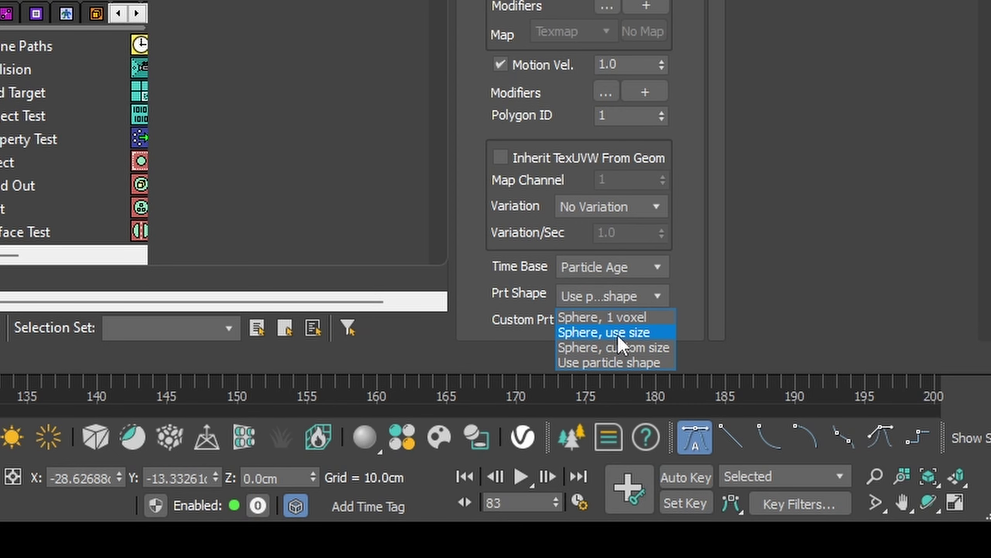
pyautogui.click(621, 333)
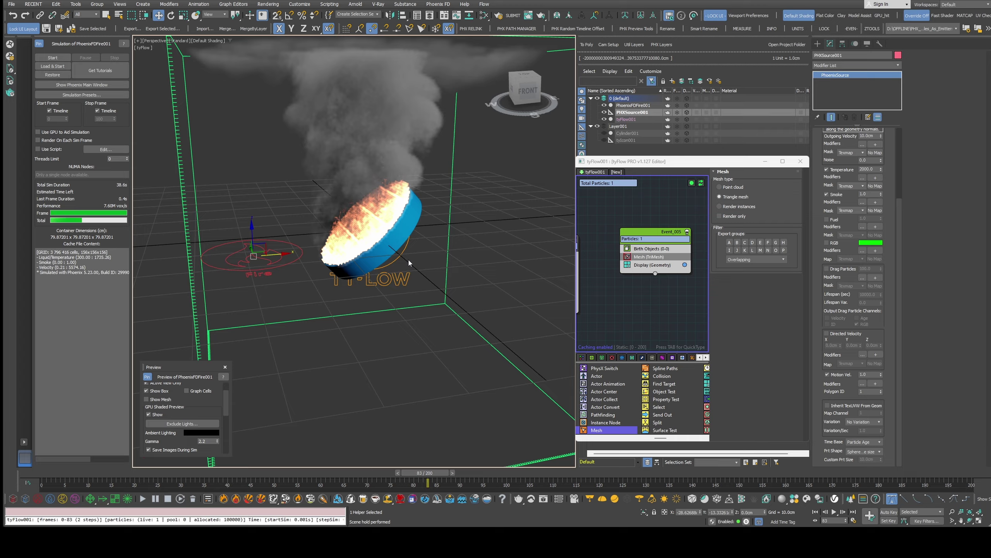
pyautogui.click(53, 58)
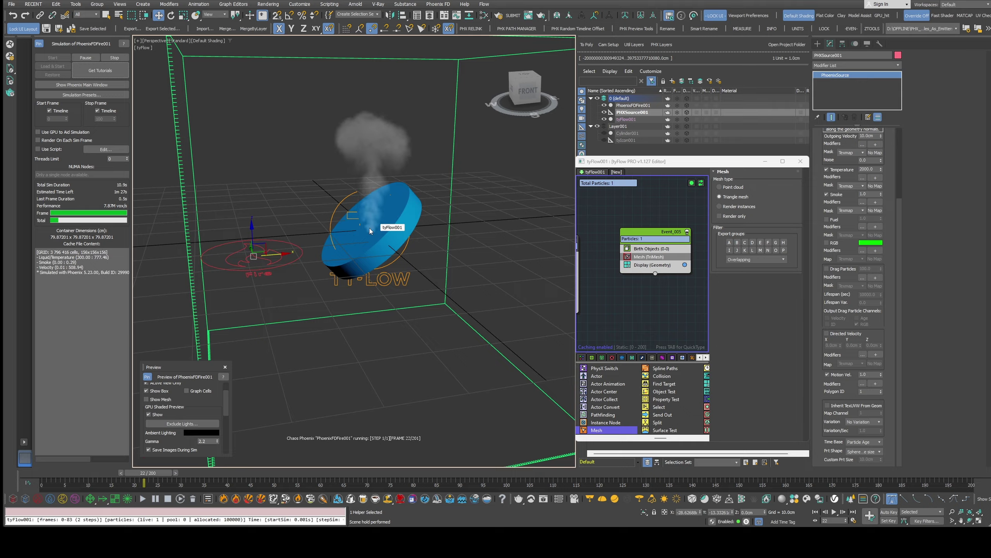
pyautogui.click(114, 58)
# Set the Phoenix source's Prt Shape to Sphere, 1 voxel, restart the simulation and inspect the emission point on the cylinder.
pyautogui.click(871, 453)
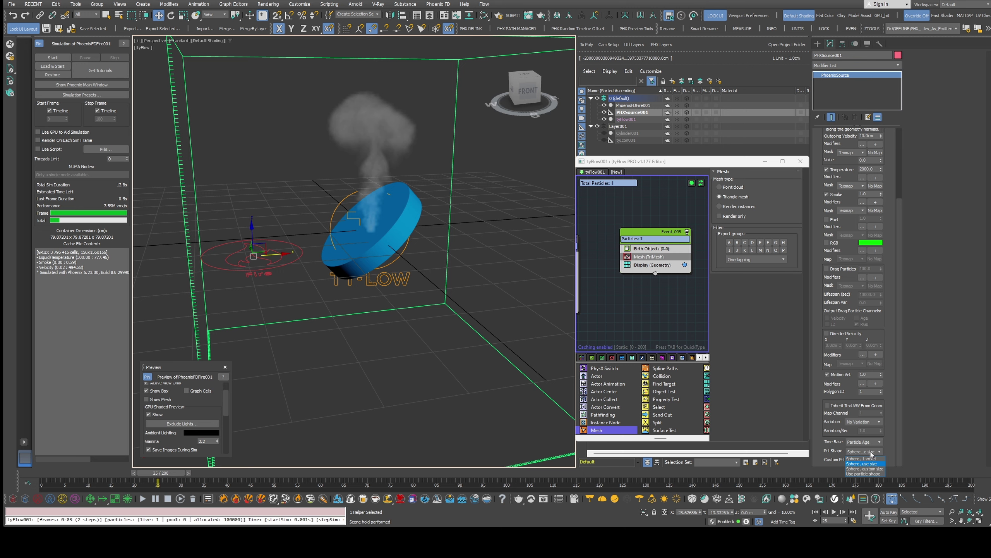
pyautogui.click(873, 459)
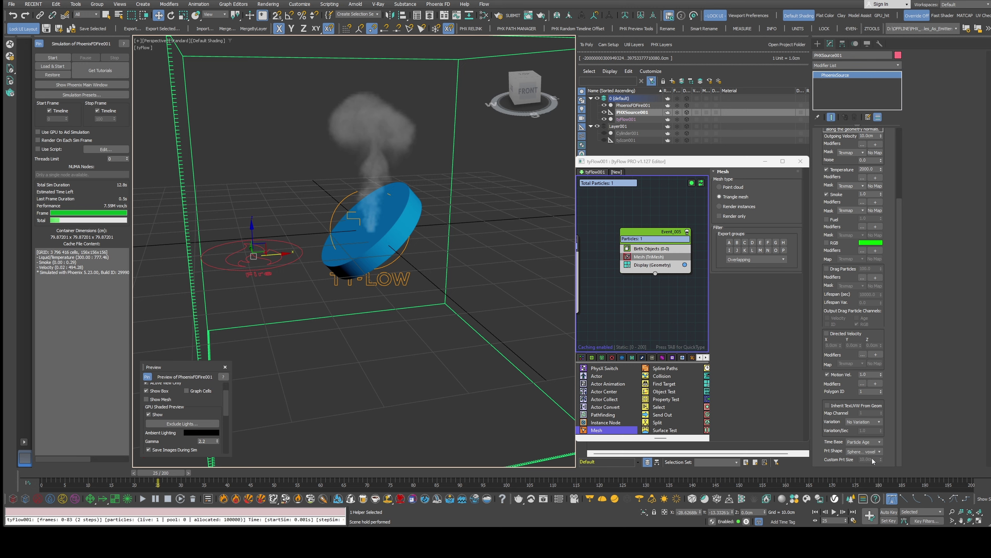
pyautogui.click(69, 58)
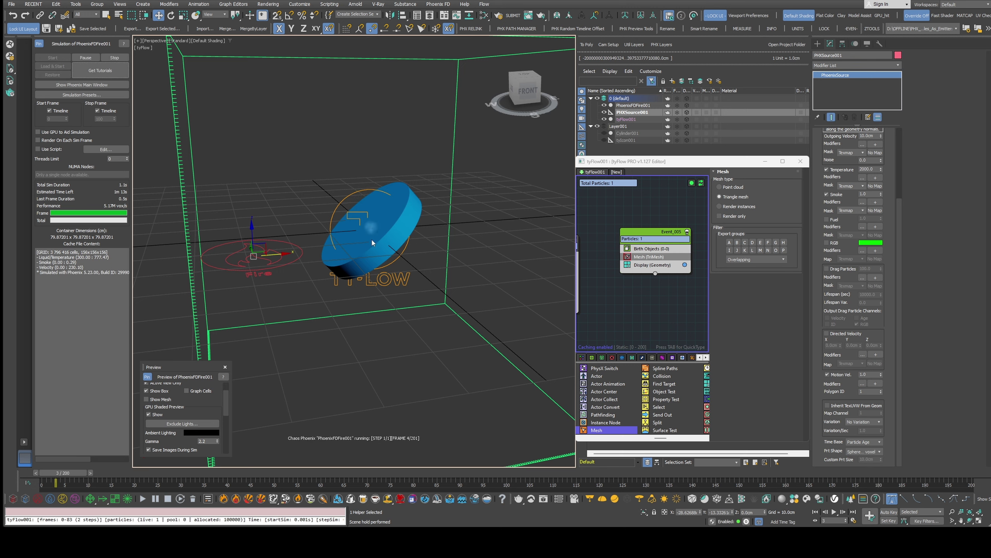
pyautogui.scroll(6, 372, 238)
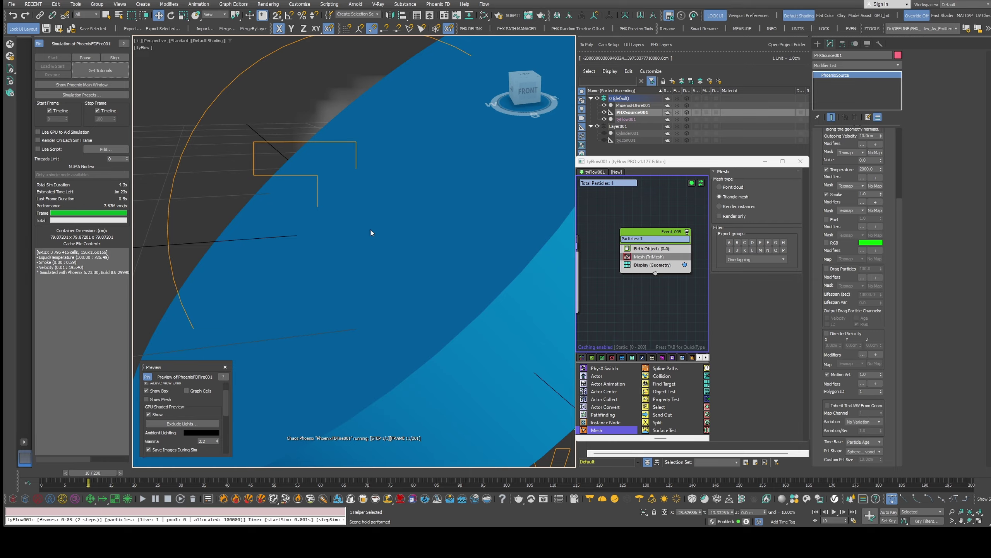
pyautogui.scroll(-6, 371, 233)
# Disable the tyFlow event's Display operator and turn off the Phoenix simulator's GPU Shaded Preview.
pyautogui.click(644, 105)
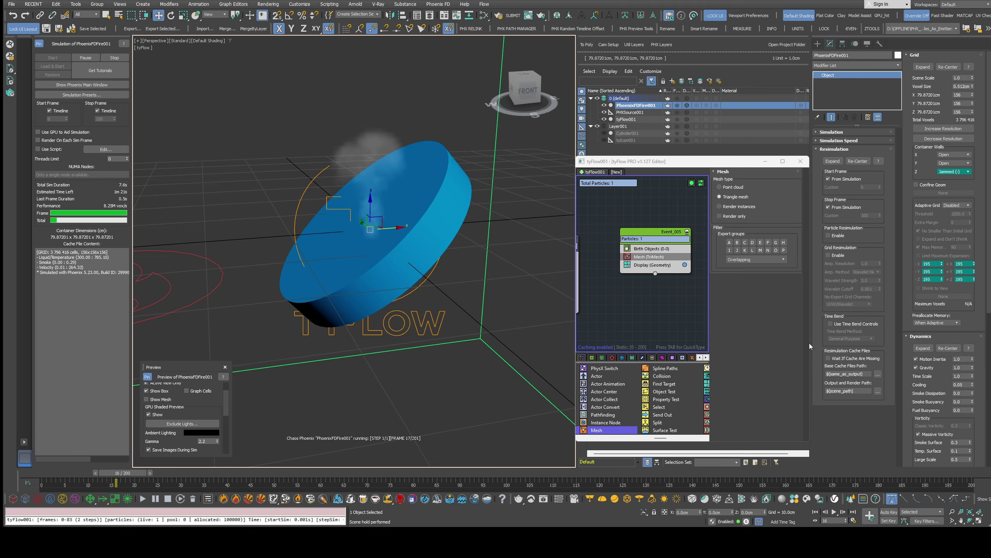
pyautogui.click(627, 265)
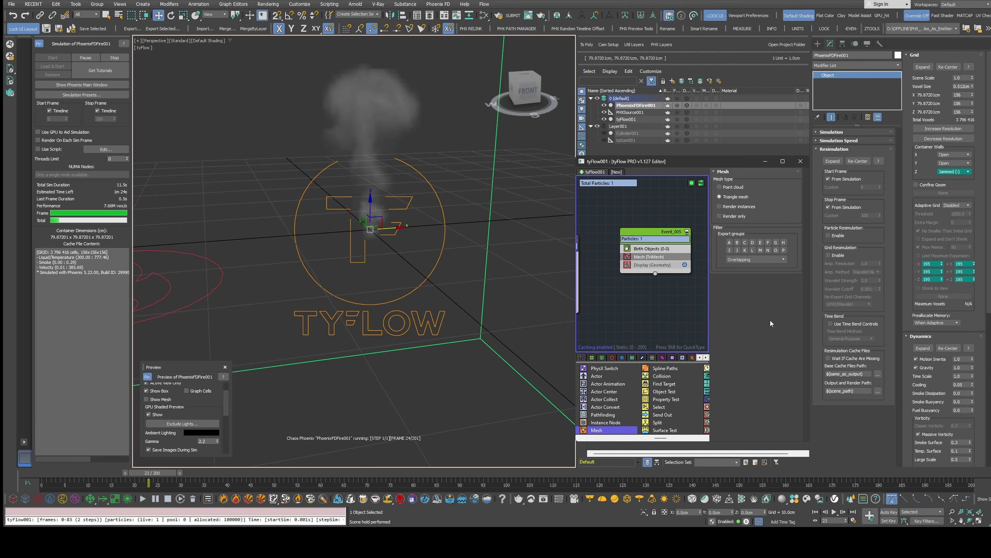
pyautogui.scroll(-5, 910, 387)
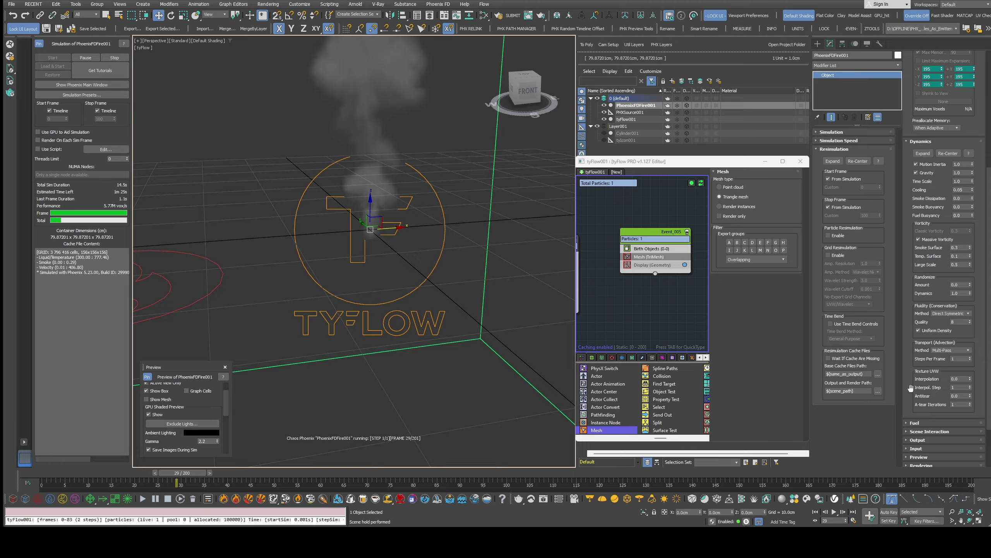
pyautogui.click(919, 457)
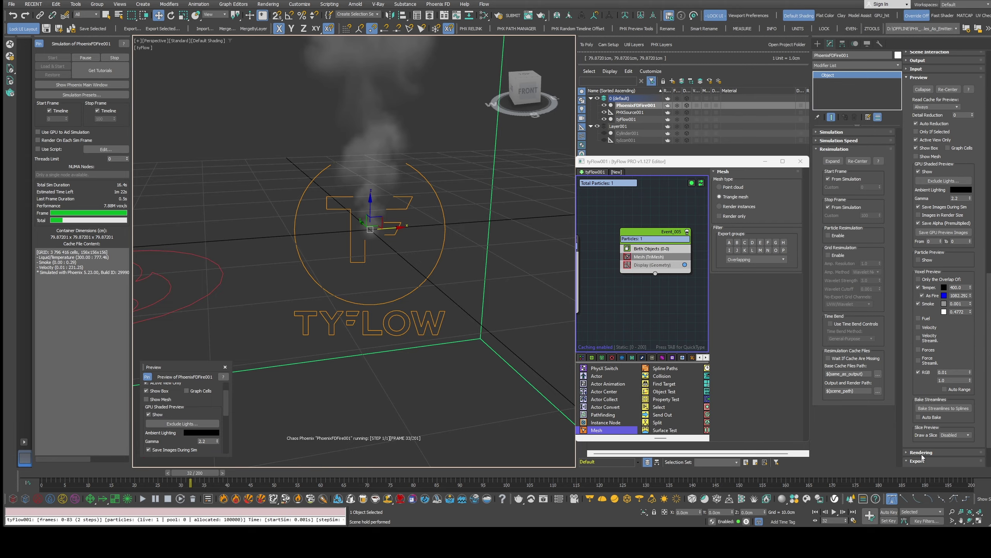
pyautogui.click(918, 172)
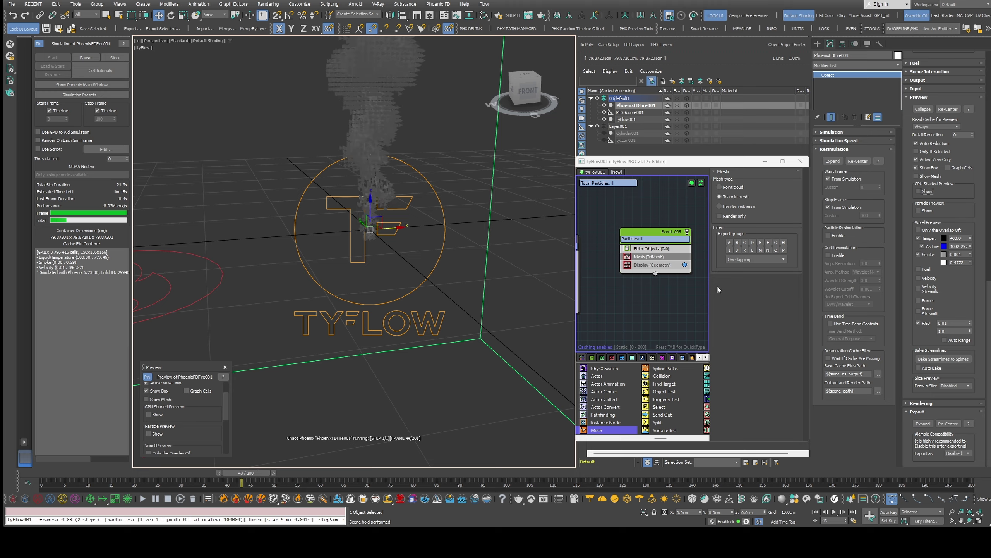
# Lighten the smoke colour in the simulator's voxel preview and stop the simulation.
pyautogui.click(944, 254)
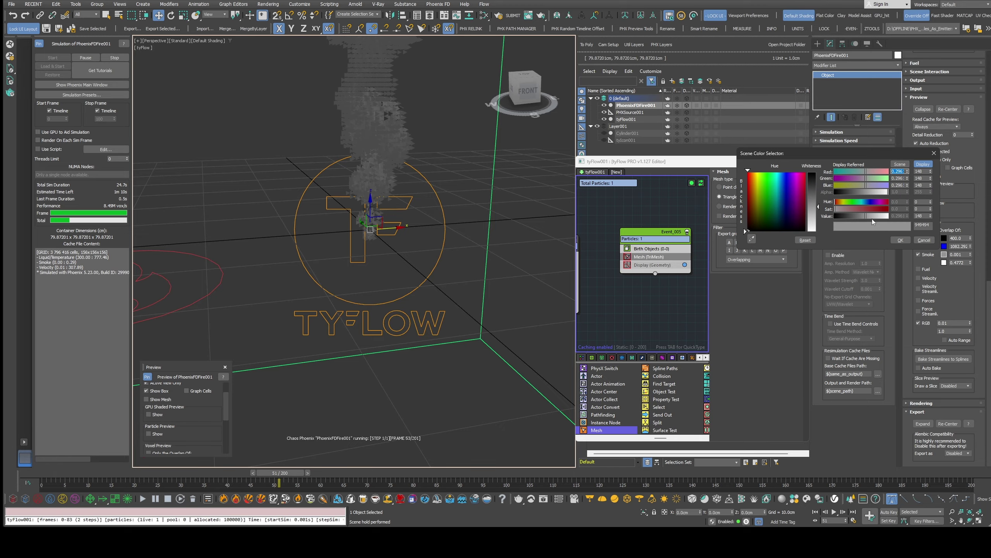
pyautogui.click(875, 217)
pyautogui.click(900, 240)
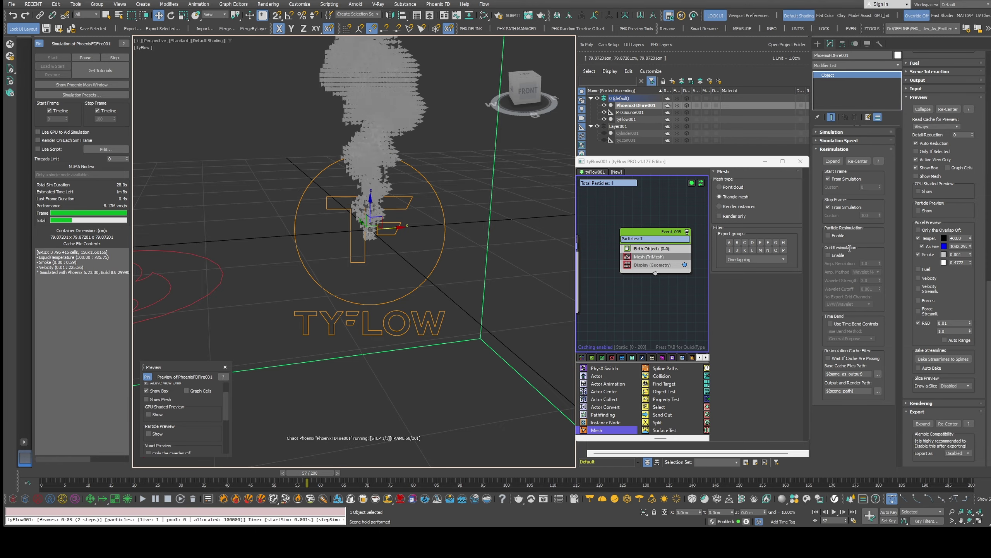
pyautogui.click(114, 58)
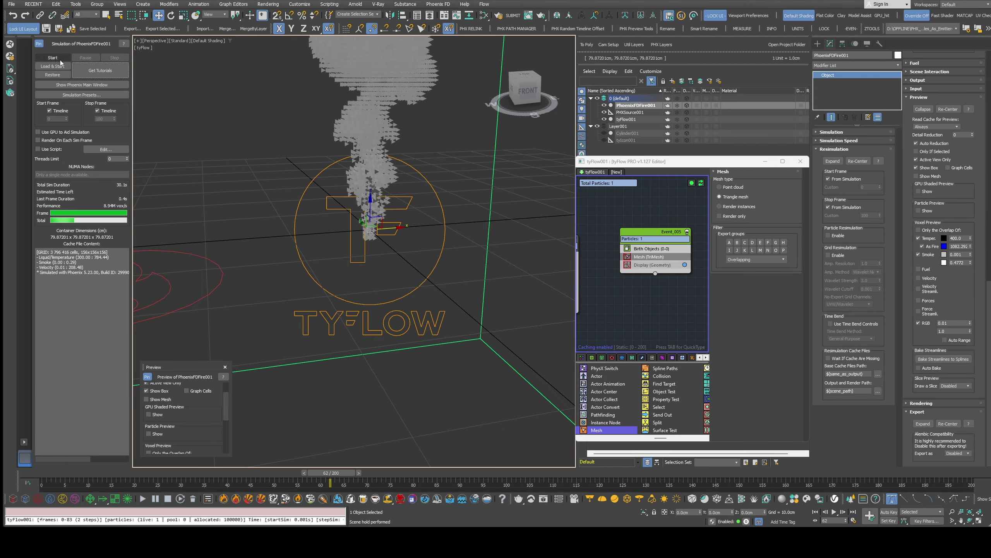
# Switch the Phoenix source's Prt Shape back to Sphere, use size, run the simulation again and pause it.
pyautogui.click(630, 111)
pyautogui.scroll(-1, 820, 436)
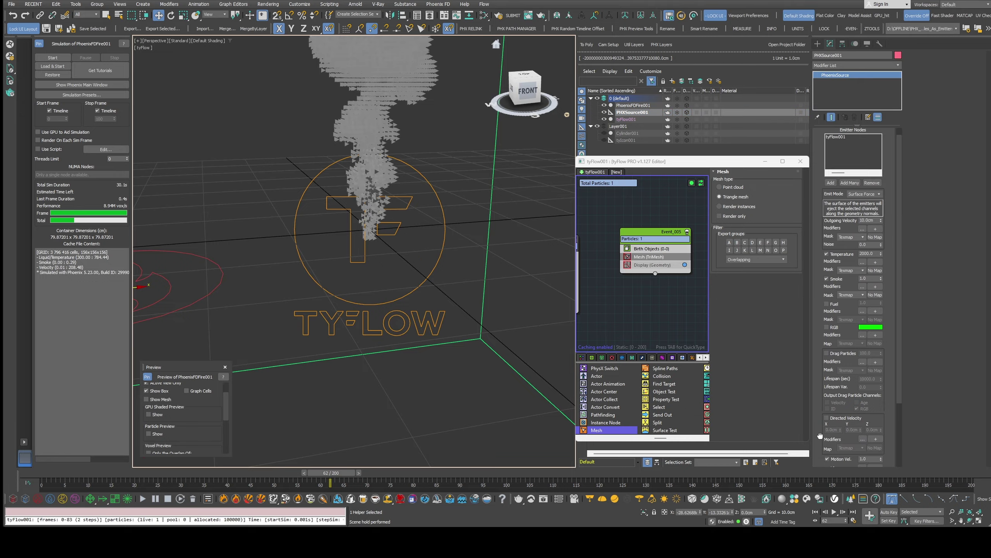
pyautogui.moveTo(820, 435); pyautogui.dragTo(828, 340)
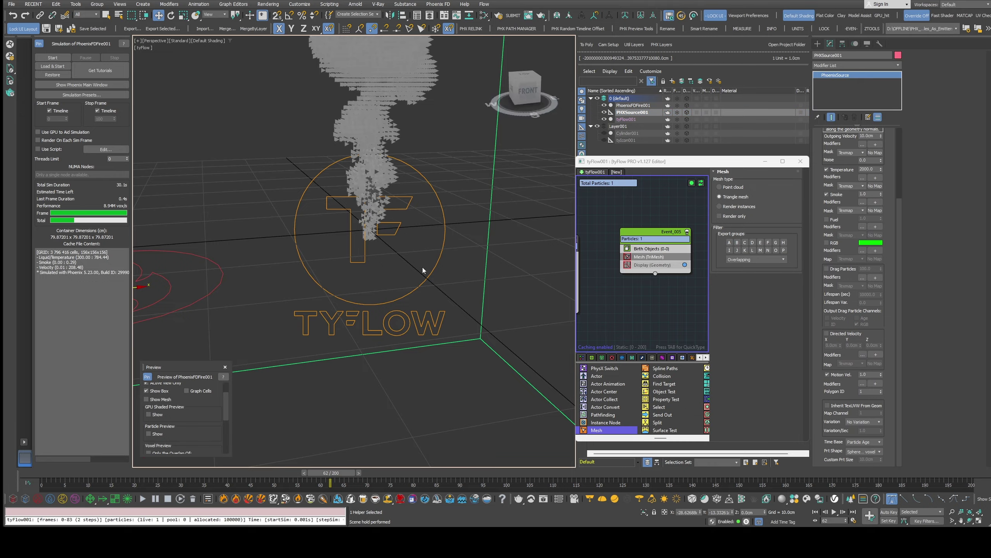
pyautogui.click(53, 58)
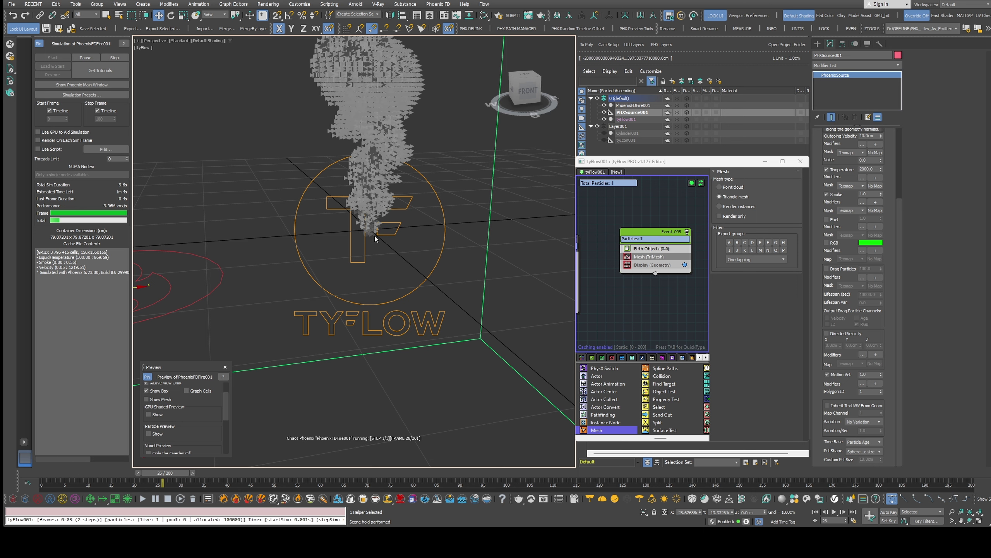
pyautogui.click(86, 58)
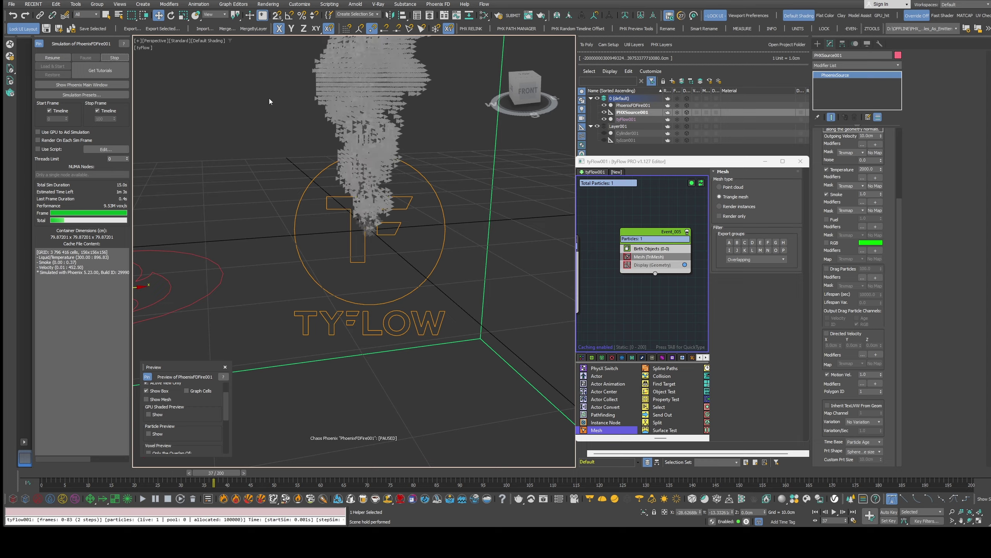
# Review the Phoenix simulator's settings and set the source's Prt Shape to Sphere, custom size, with a Custom Prt Size of 1 cm.
pyautogui.click(641, 106)
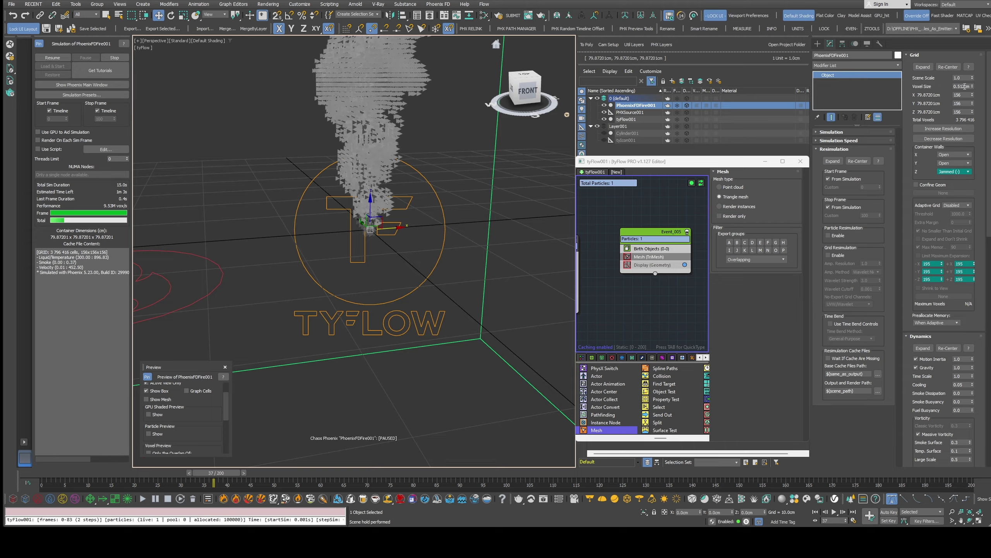
pyautogui.moveTo(909, 439); pyautogui.dragTo(920, 223)
pyautogui.moveTo(910, 387); pyautogui.dragTo(912, 251)
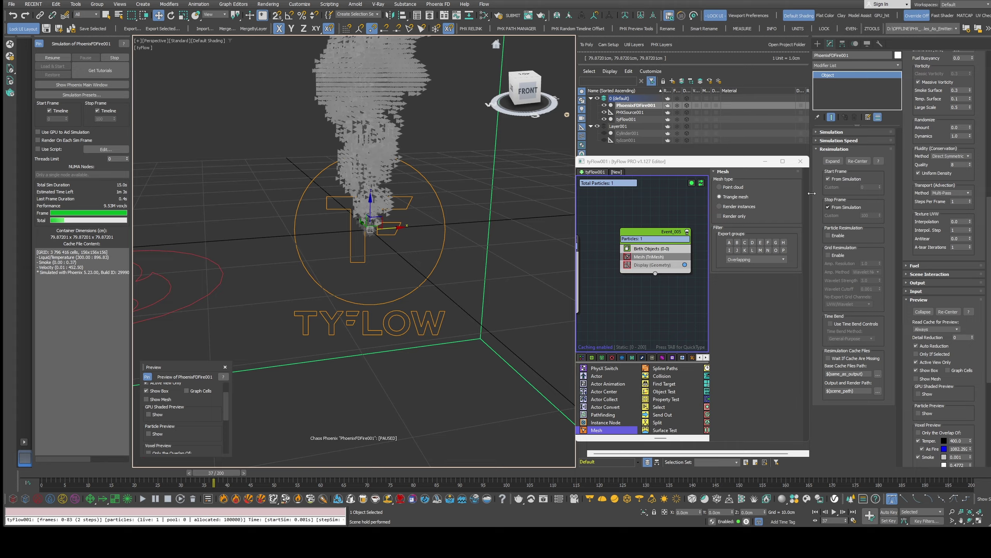
pyautogui.click(639, 113)
pyautogui.scroll(-5, 870, 430)
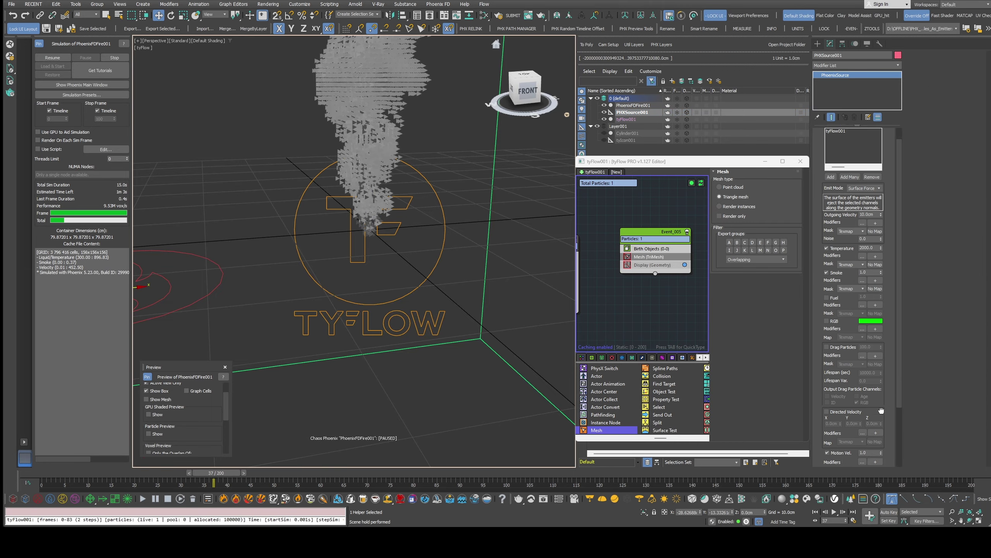
pyautogui.click(874, 453)
pyautogui.click(874, 463)
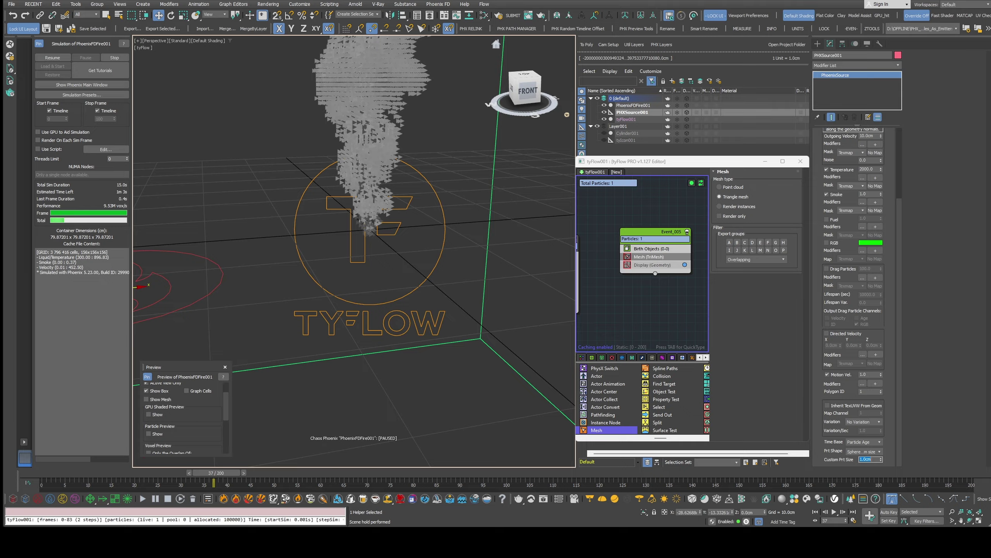
# End the paused simulation, rerun it with the custom particle size, and stop it.
pyautogui.click(115, 58)
pyautogui.click(59, 58)
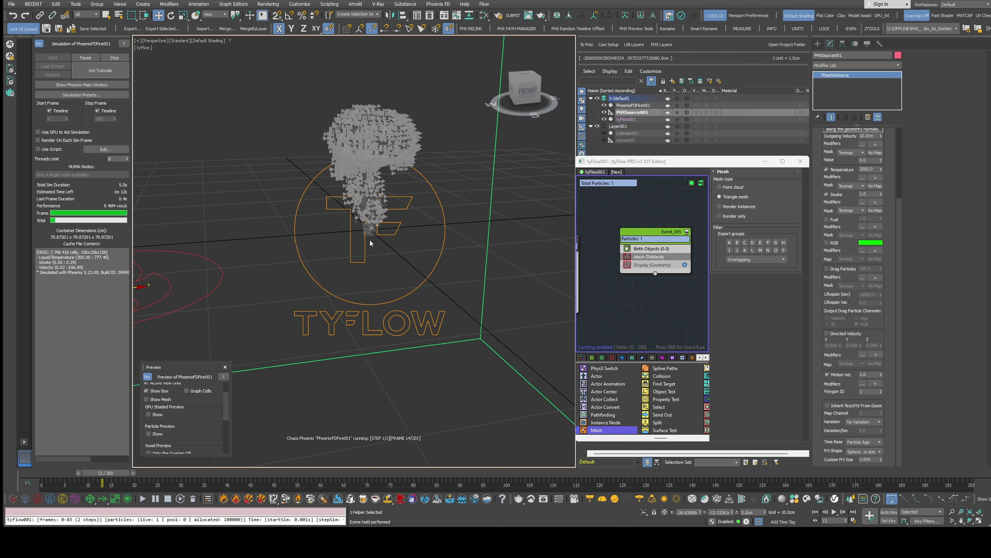
pyautogui.click(115, 58)
# Turn off the Temperature channel on the Phoenix source.
pyautogui.click(632, 113)
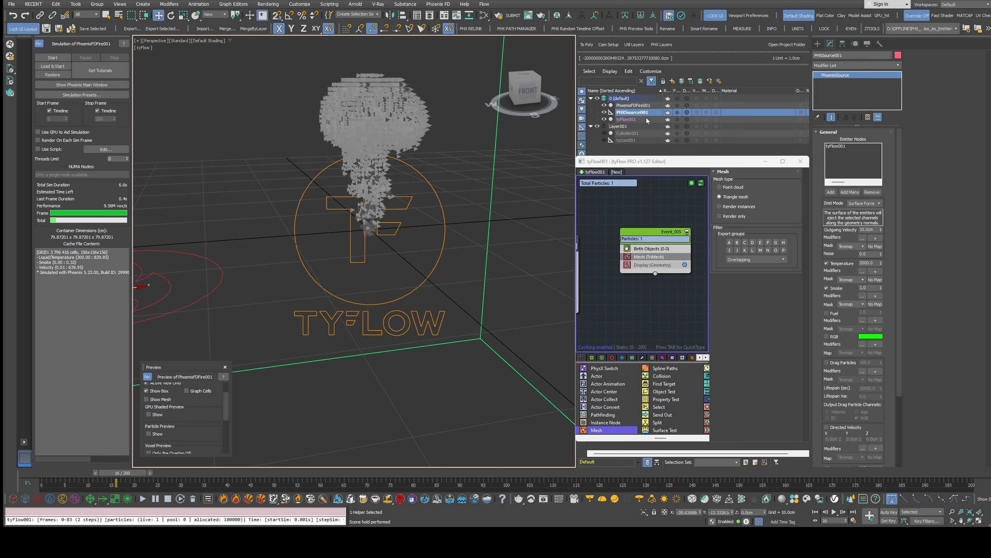
pyautogui.click(842, 266)
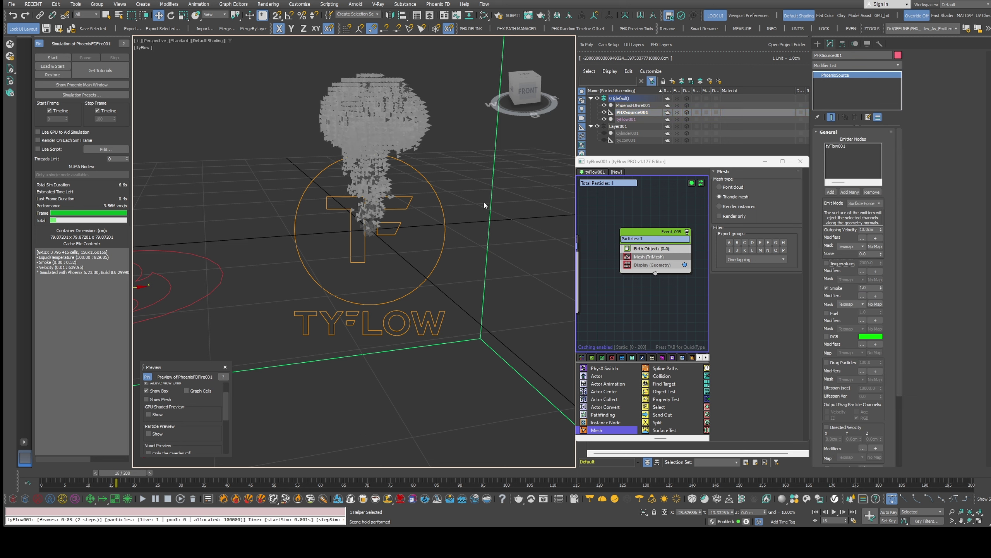
# Run the Phoenix simulation, switch the source's Prt Shape to Sphere, use size while it runs, and stop it.
pyautogui.click(56, 58)
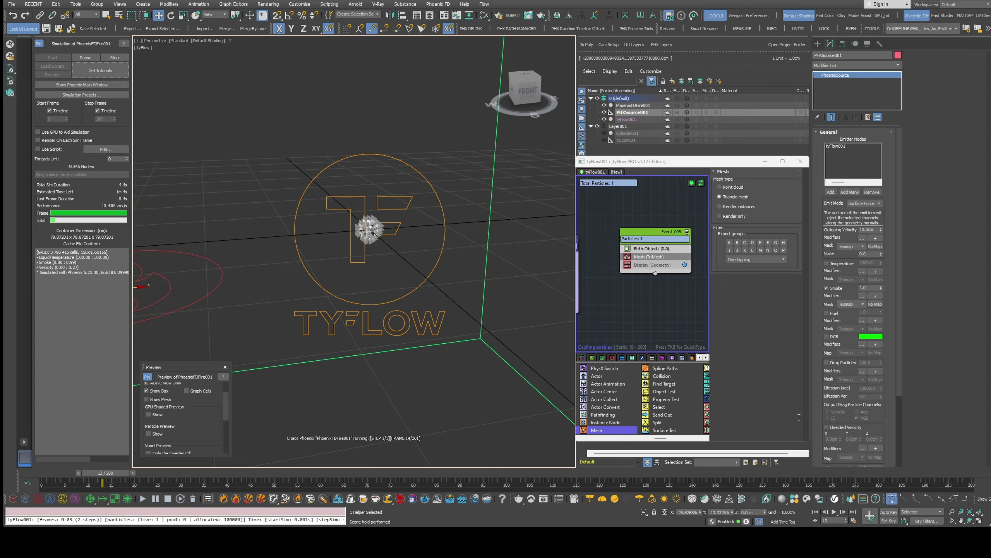
pyautogui.scroll(-5, 872, 451)
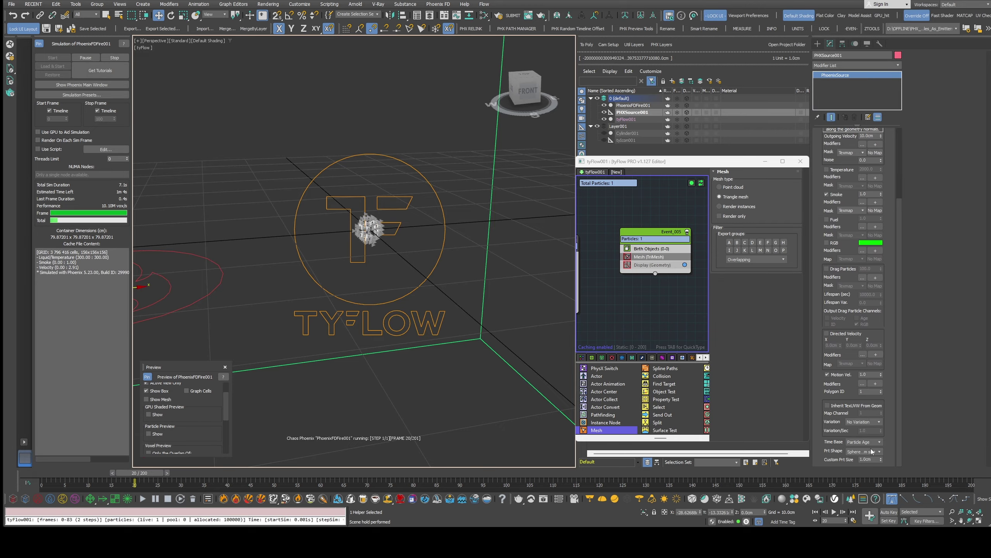
pyautogui.click(872, 451)
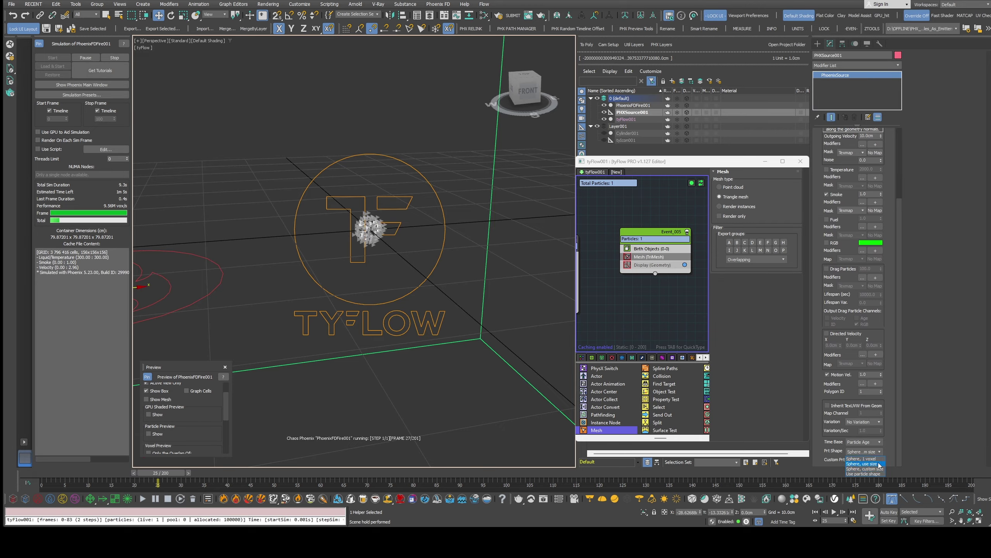
pyautogui.click(879, 464)
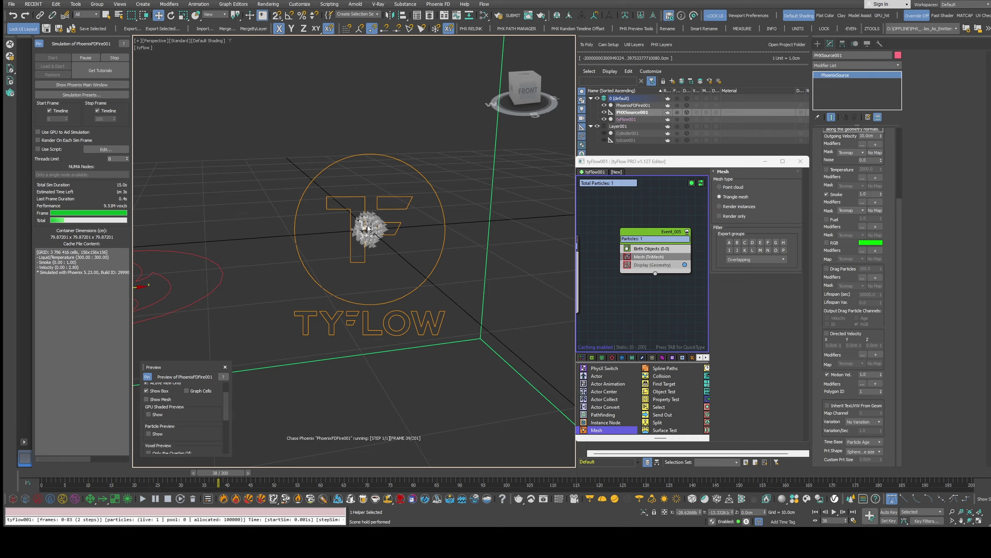
pyautogui.click(113, 58)
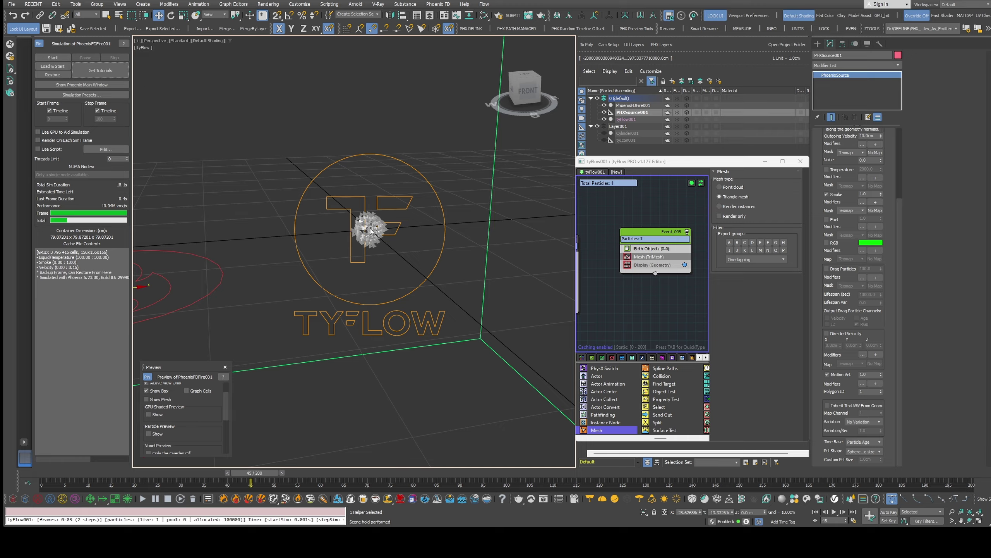
# Remove Cylinder001 from the object list of the Birth Objects operator.
pyautogui.scroll(-8, 373, 217)
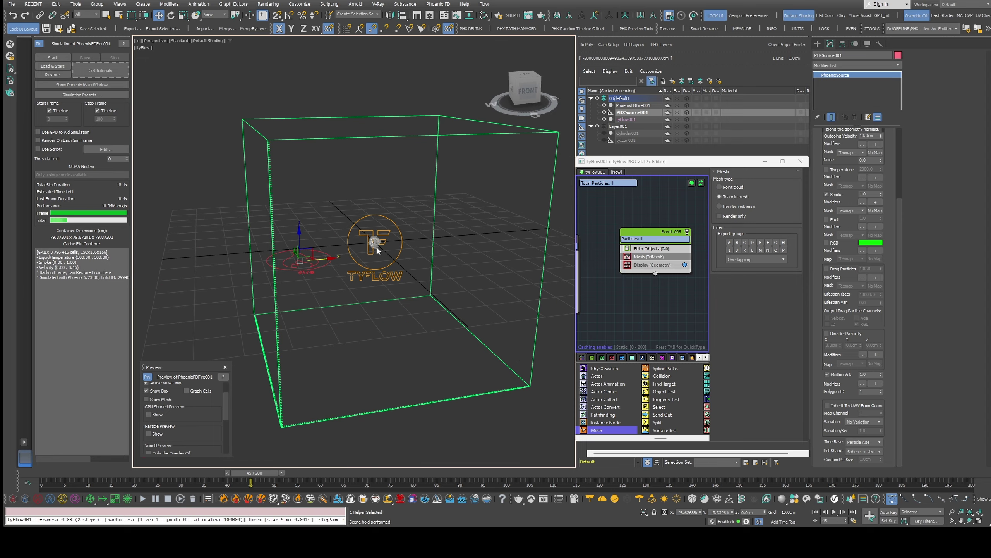
pyautogui.click(646, 248)
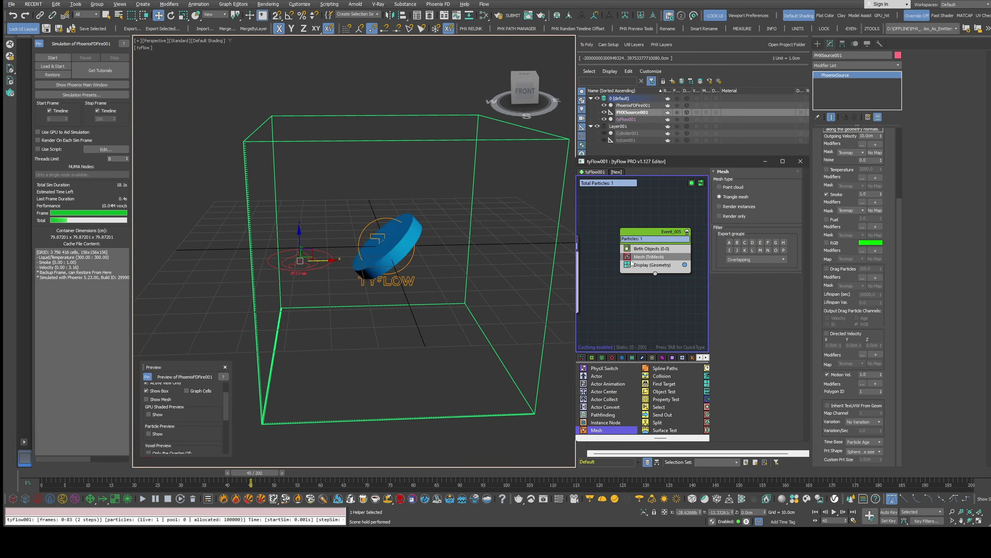
pyautogui.click(727, 187)
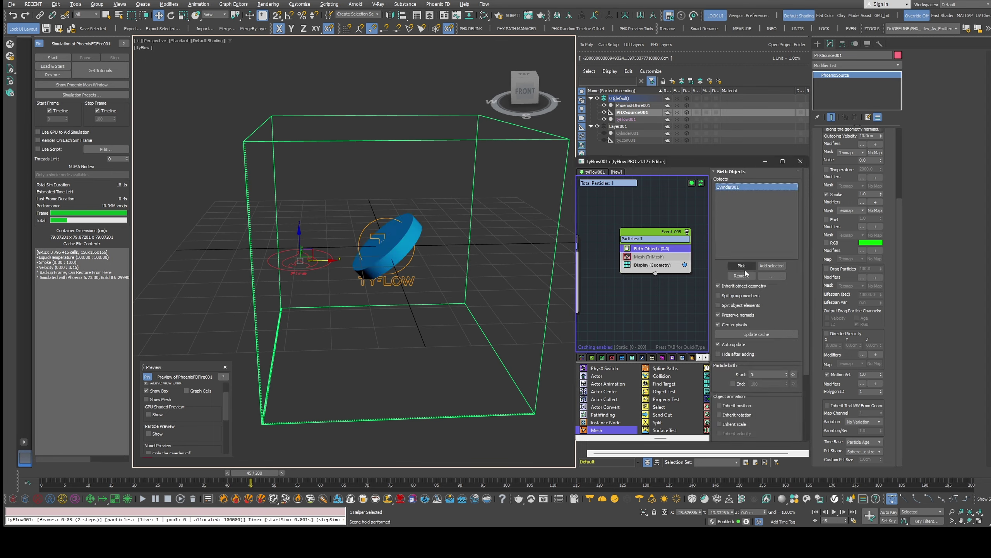
pyautogui.click(742, 276)
# Create two GeoSpheres side by side in the simulator box and set the second one's radius to 3 cm.
pyautogui.rightClick(331, 279)
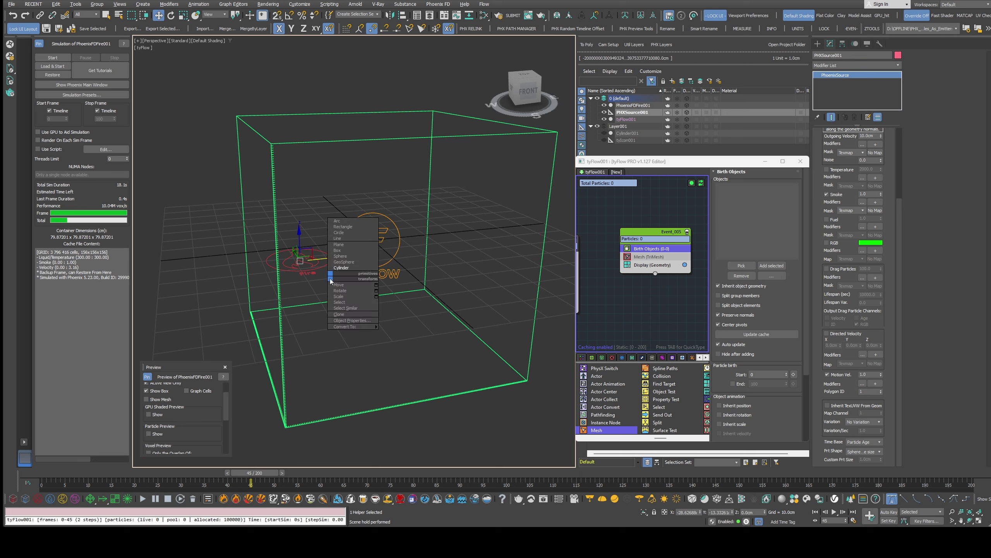
pyautogui.click(343, 266)
pyautogui.moveTo(320, 254); pyautogui.dragTo(438, 250)
pyautogui.click(831, 43)
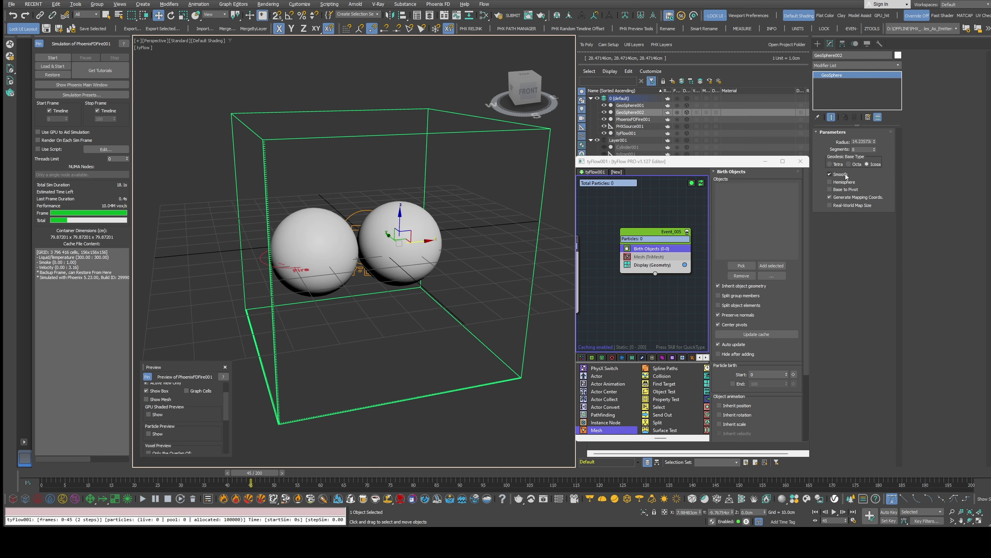
pyautogui.doubleClick(864, 142)
pyautogui.write('3')
pyautogui.press('Return')
# Set the radius of GeoSphere001 to 10 cm.
pyautogui.click(355, 239)
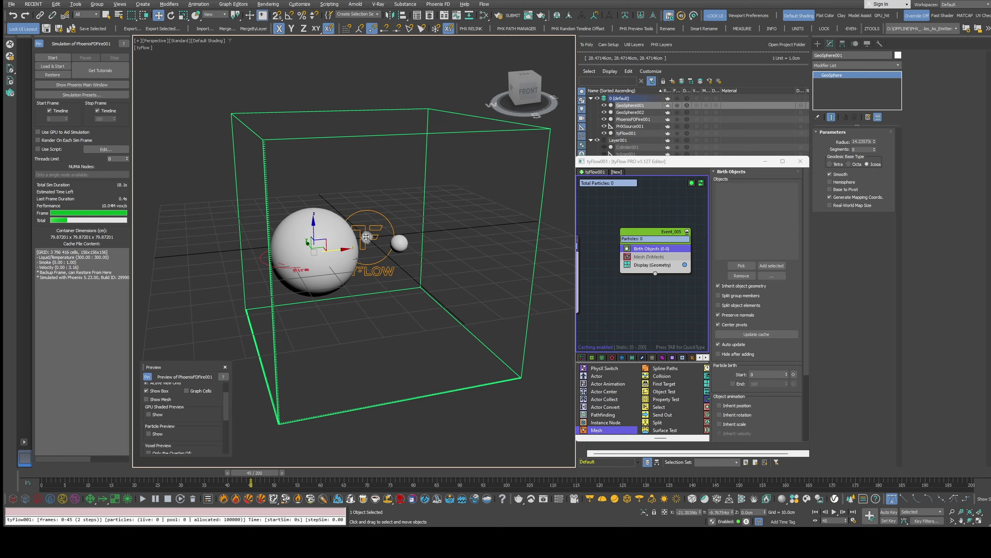
pyautogui.doubleClick(864, 141)
pyautogui.write('10')
pyautogui.press('Return')
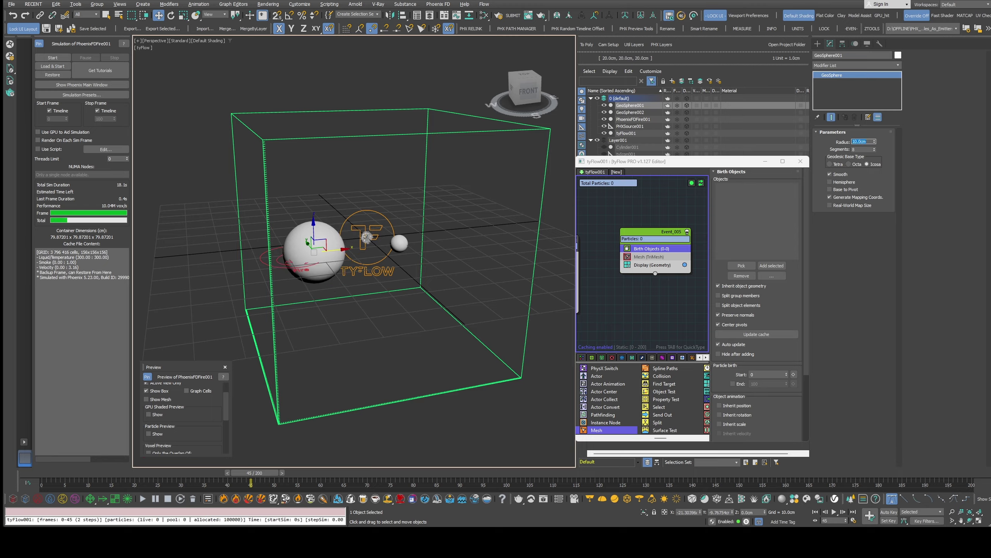
# Move the Phoenix source helper away from the large sphere, outside the simulator box.
pyautogui.click(285, 273)
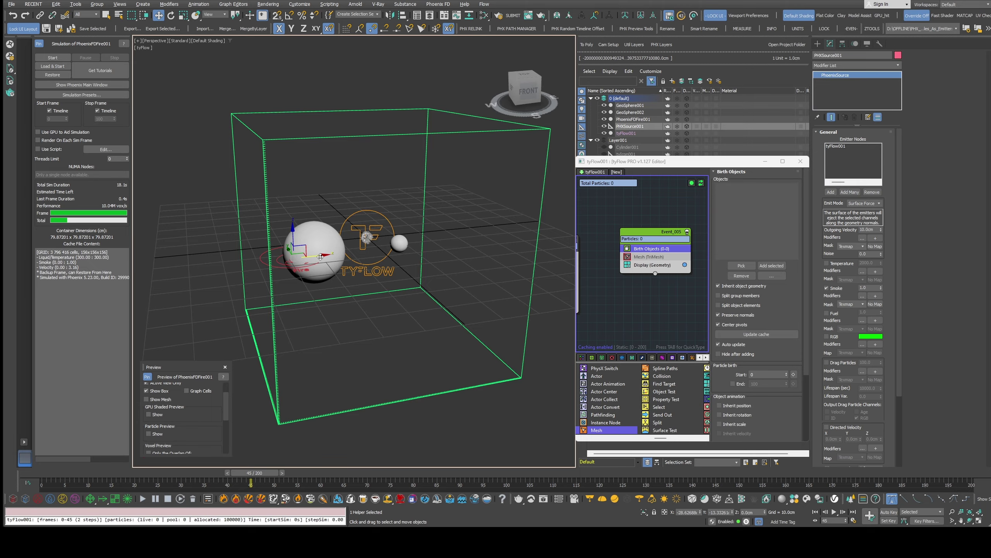
pyautogui.moveTo(318, 258); pyautogui.dragTo(241, 274)
pyautogui.keyDown('alt'); pyautogui.moveTo(241, 274); pyautogui.dragTo(338, 247, button='middle'); pyautogui.keyUp('alt')
# Add both GeoSpheres to the Birth Objects operator and hide the original spheres in the scene.
pyautogui.click(339, 248)
pyautogui.press('F4')
pyautogui.keyDown('ctrl'); pyautogui.click(424, 247); pyautogui.keyUp('ctrl')
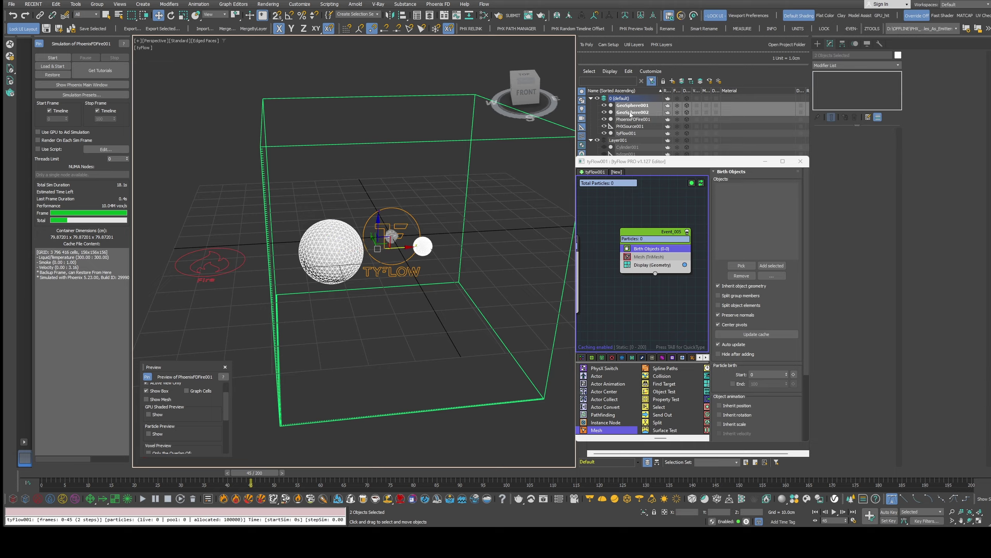
pyautogui.click(766, 266)
pyautogui.click(772, 276)
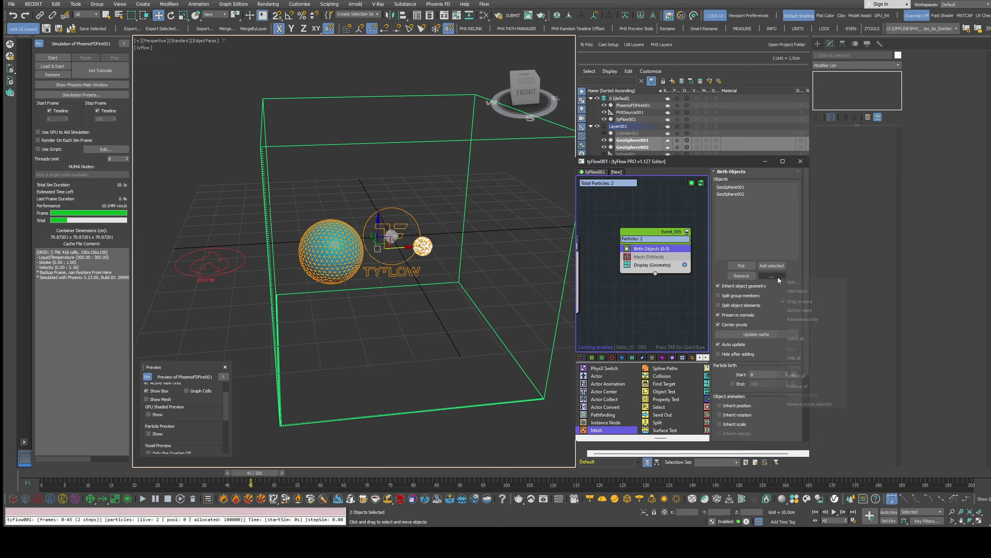
pyautogui.click(800, 358)
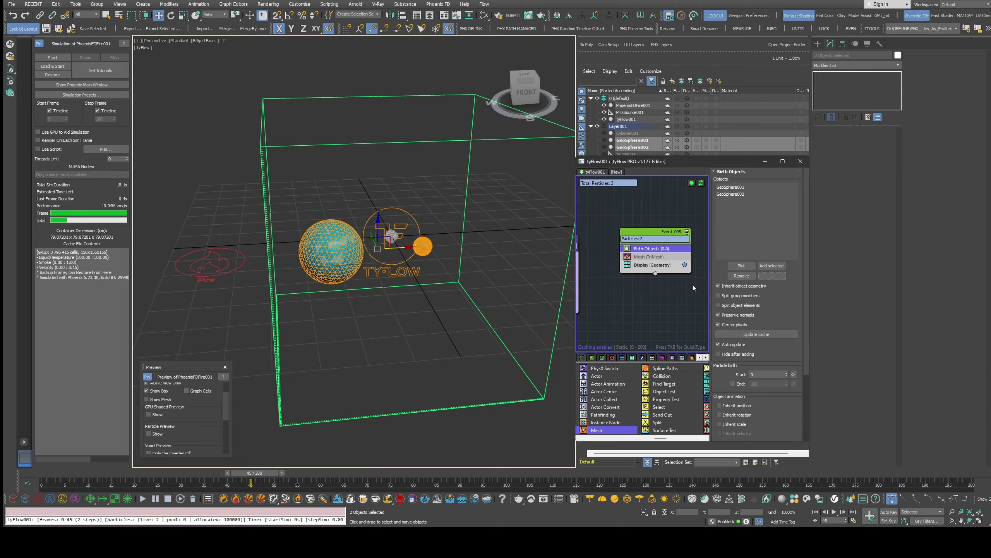
pyautogui.scroll(3, 417, 249)
pyautogui.moveTo(379, 275)
pyautogui.mouseDown(button='middle')
pyautogui.moveTo(391, 273)
pyautogui.moveTo(332, 268)
pyautogui.moveTo(448, 250)
pyautogui.mouseUp(button='middle')
pyautogui.press('F4')
# Run the Phoenix simulation with the two sphere particles, turn off their geometry display to see the smoke, and stop it.
pyautogui.scroll(-3, 448, 250)
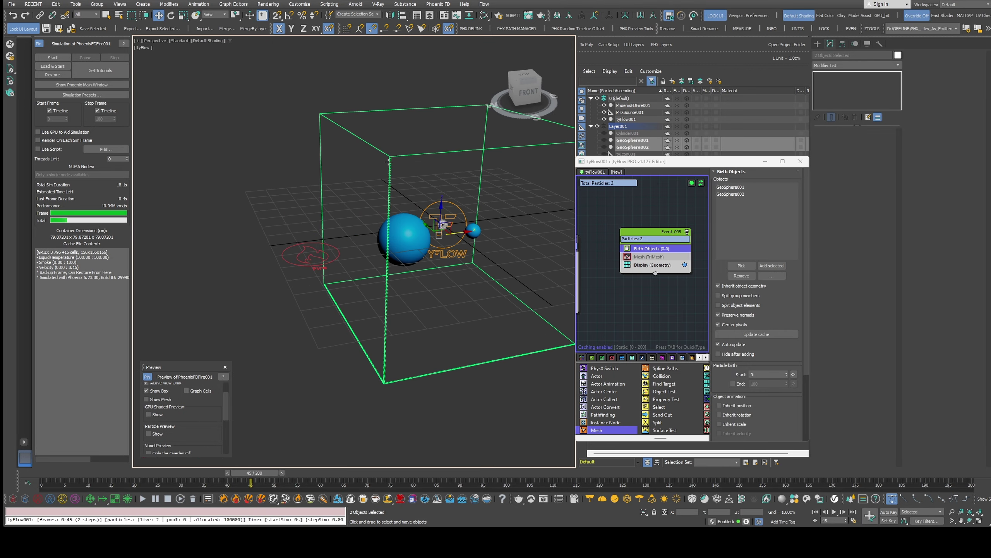
pyautogui.click(54, 58)
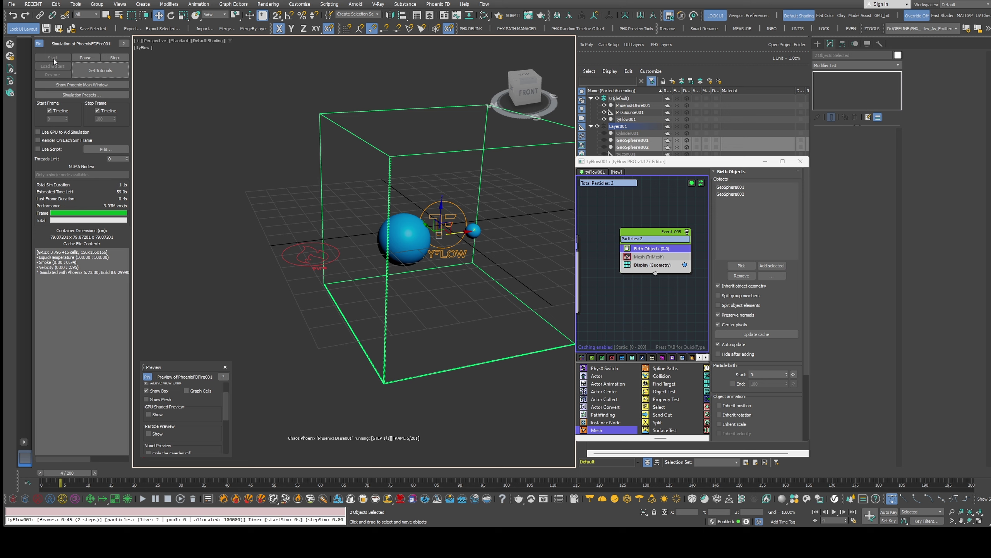
pyautogui.keyDown('alt'); pyautogui.moveTo(336, 219); pyautogui.dragTo(409, 230, button='middle'); pyautogui.keyUp('alt')
pyautogui.scroll(3, 397, 241)
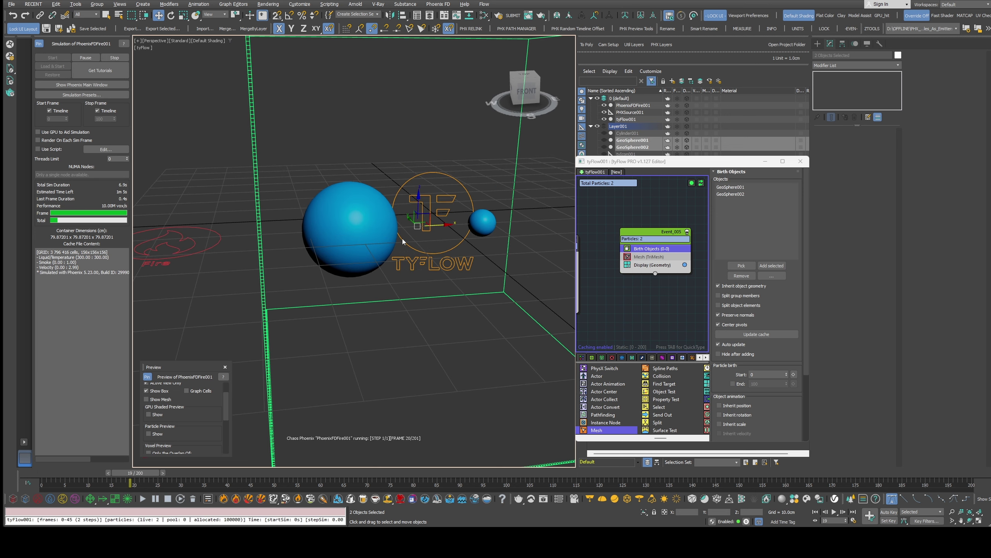
pyautogui.click(627, 265)
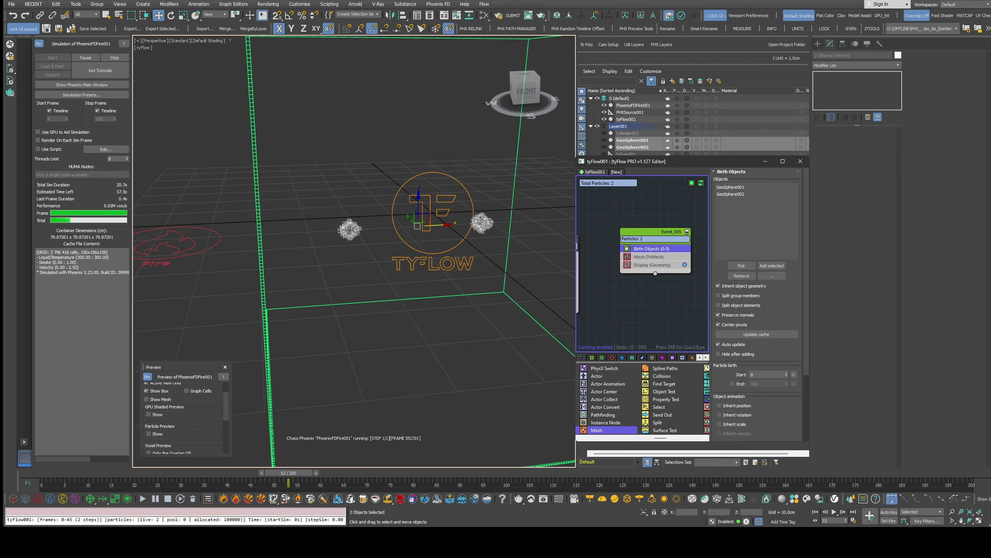
pyautogui.click(117, 58)
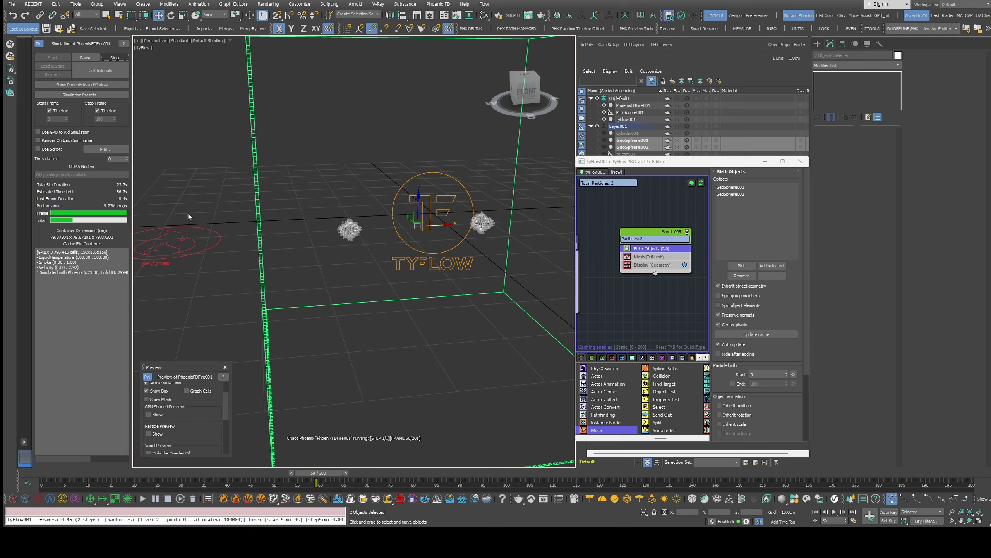
# Select the Phoenix source and review its Prt Shape options without changing them.
pyautogui.click(195, 242)
pyautogui.scroll(-5, 881, 420)
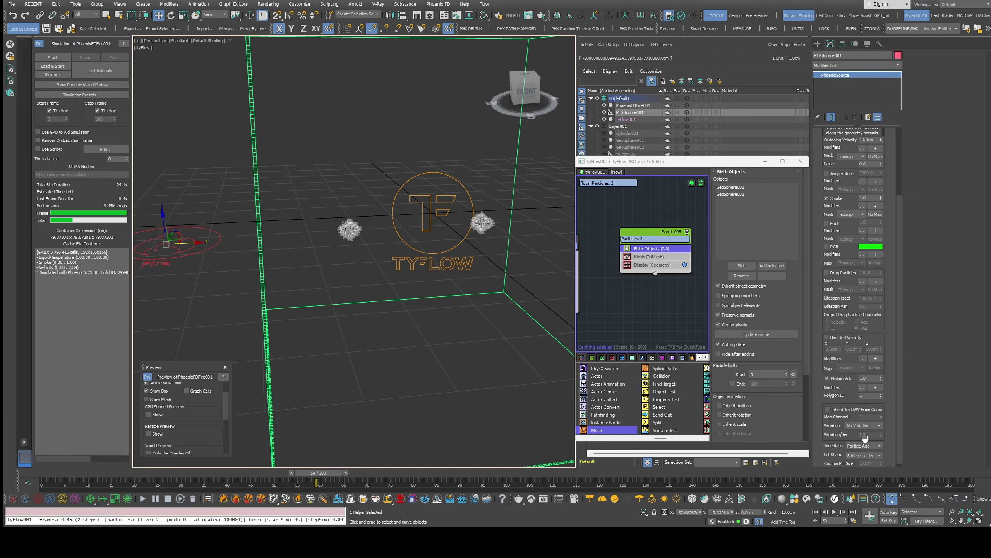
pyautogui.click(874, 455)
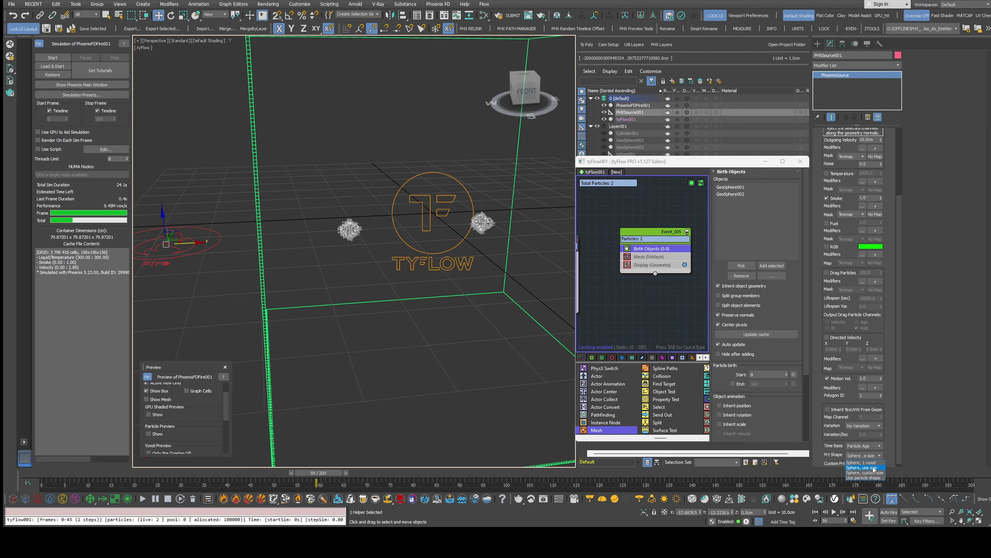
pyautogui.click(832, 438)
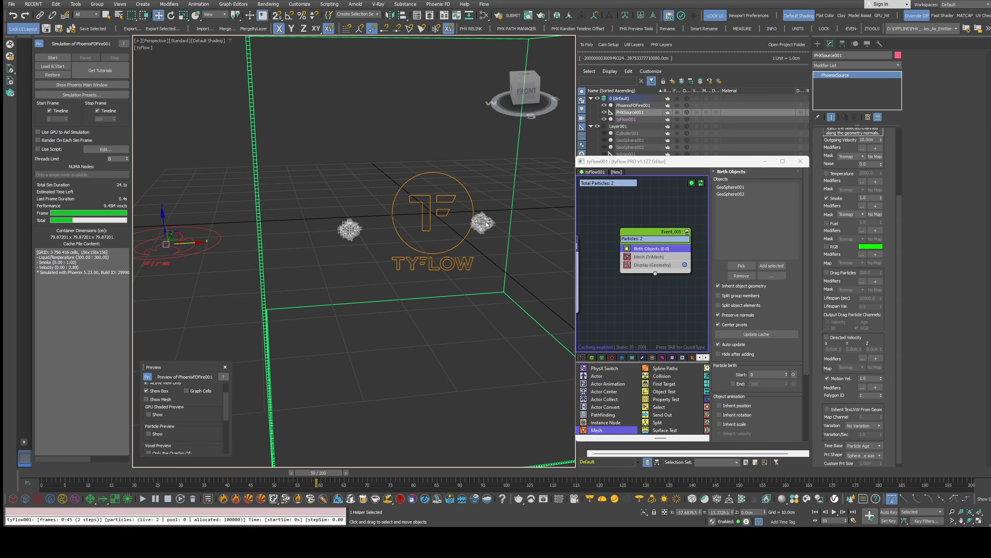
# Turn the particle geometry display back on and add a Display Data operator below Mesh in Event_005.
pyautogui.click(628, 265)
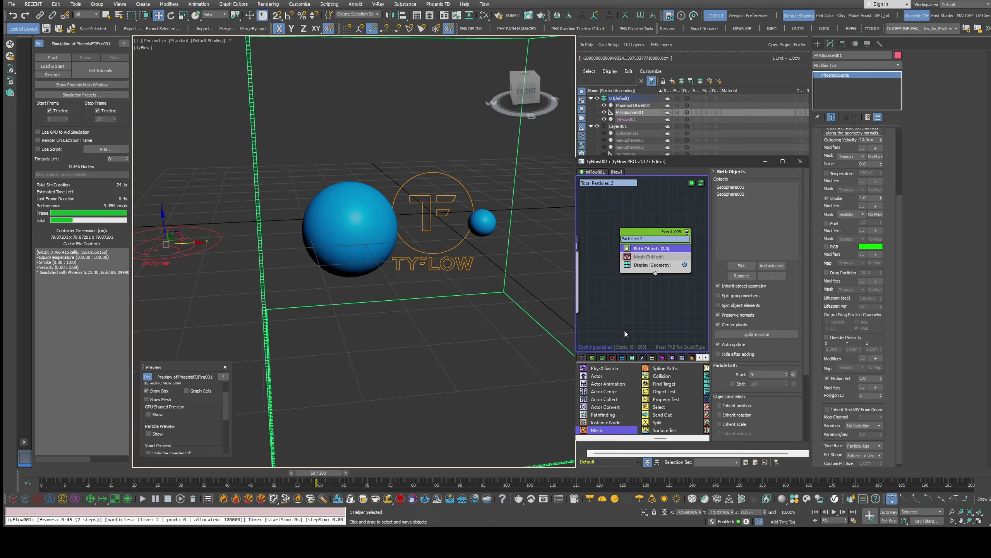
pyautogui.scroll(3, 635, 401)
pyautogui.click(654, 258)
pyautogui.press('Tab')
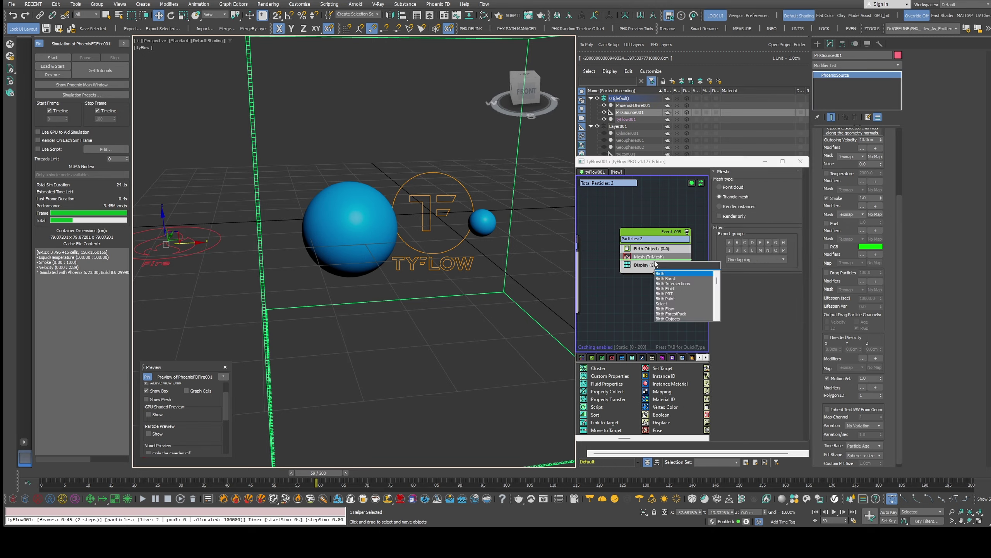
pyautogui.write('data')
pyautogui.press('Return')
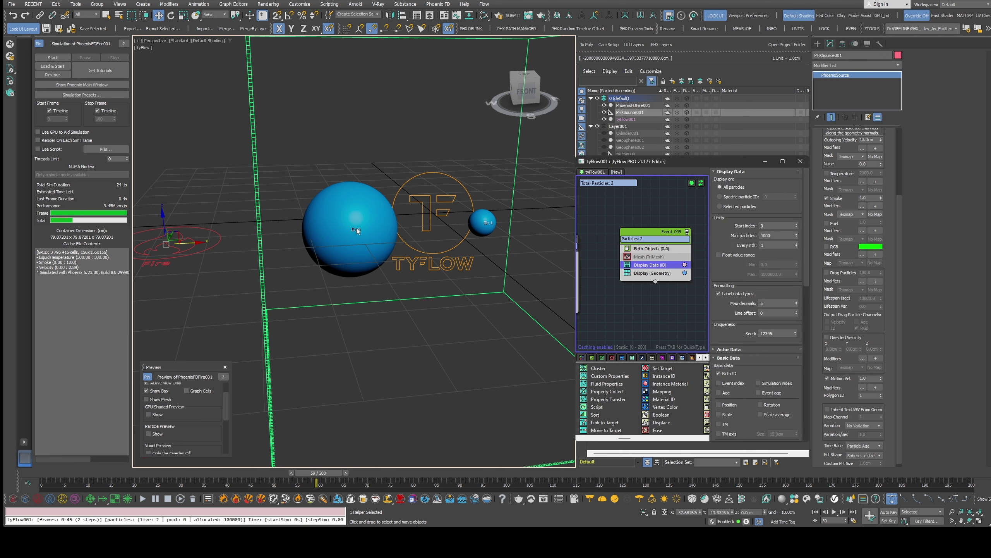
# Set the Display operator's colour to black and the Display Data operator's colour to white.
pyautogui.click(685, 273)
pyautogui.moveTo(830, 340); pyautogui.dragTo(779, 347)
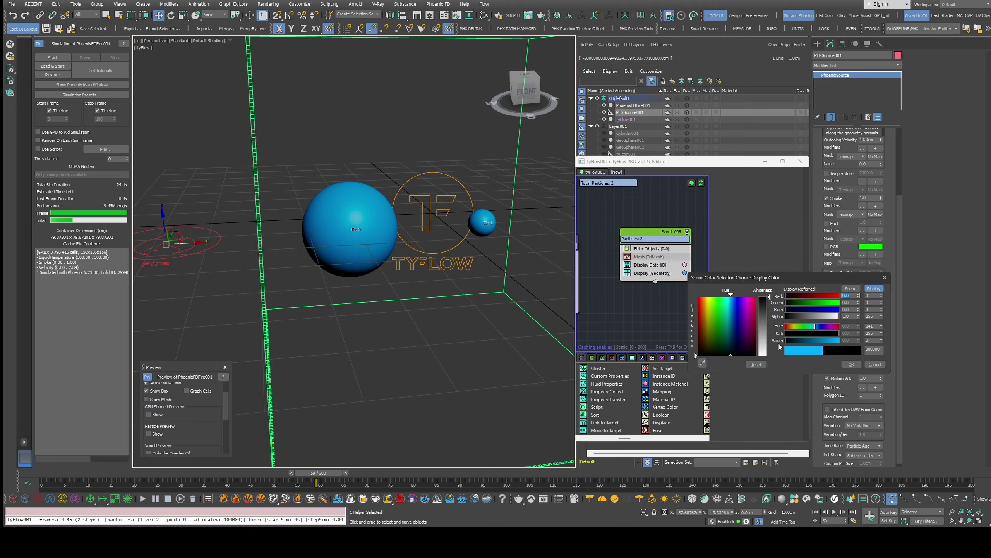
pyautogui.click(851, 364)
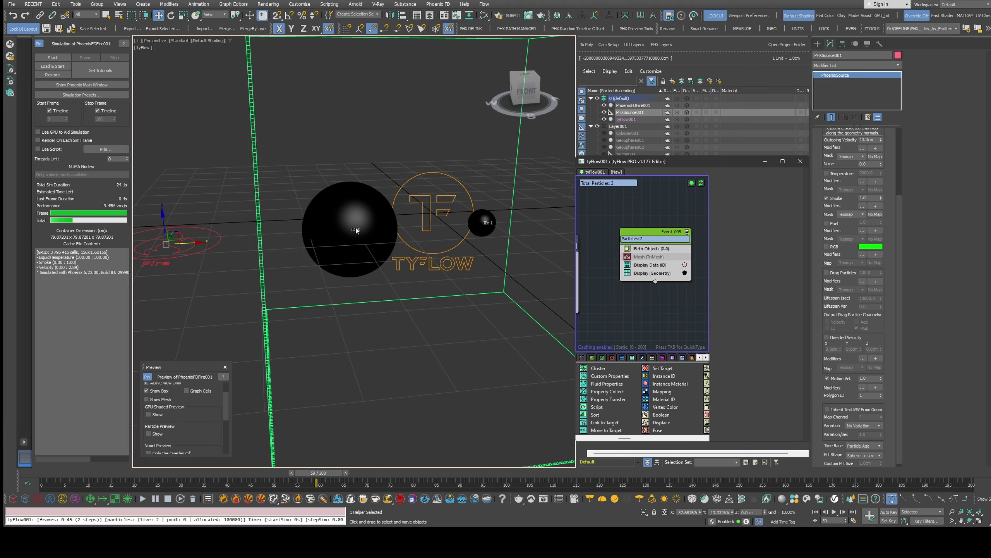
pyautogui.click(685, 265)
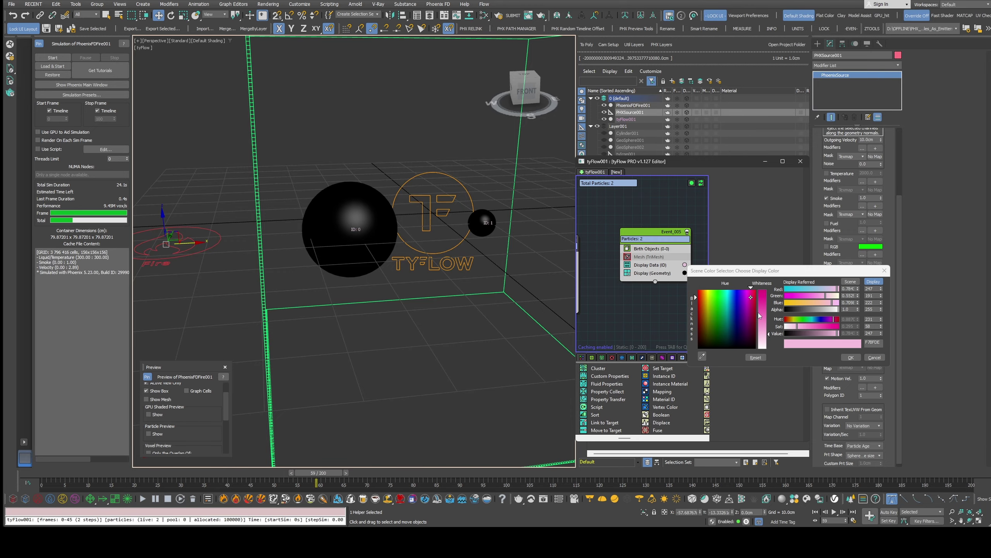
pyautogui.click(851, 357)
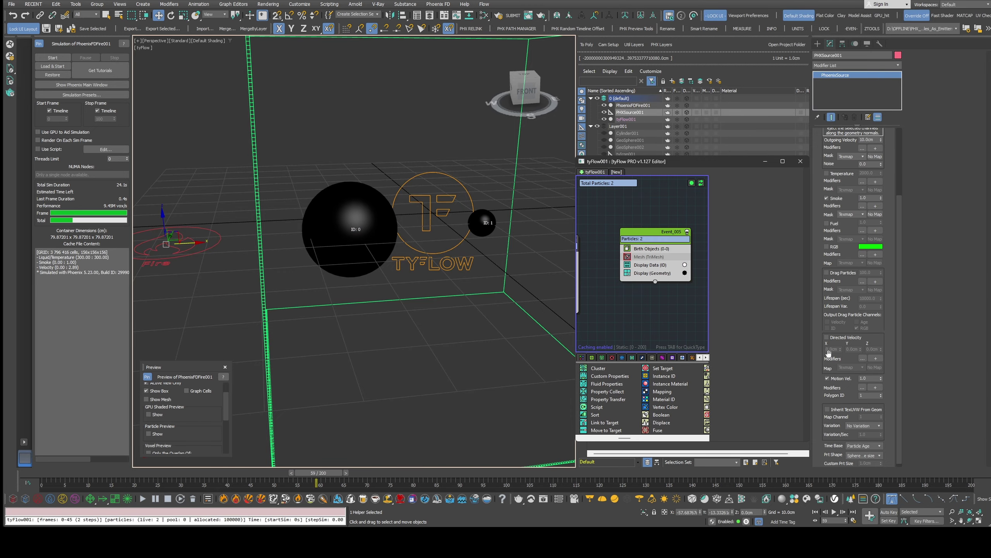
# Make Display Data show Radius instead of Birth ID, and move the tyFlow editor below the scene object list.
pyautogui.click(645, 264)
pyautogui.scroll(-2, 729, 322)
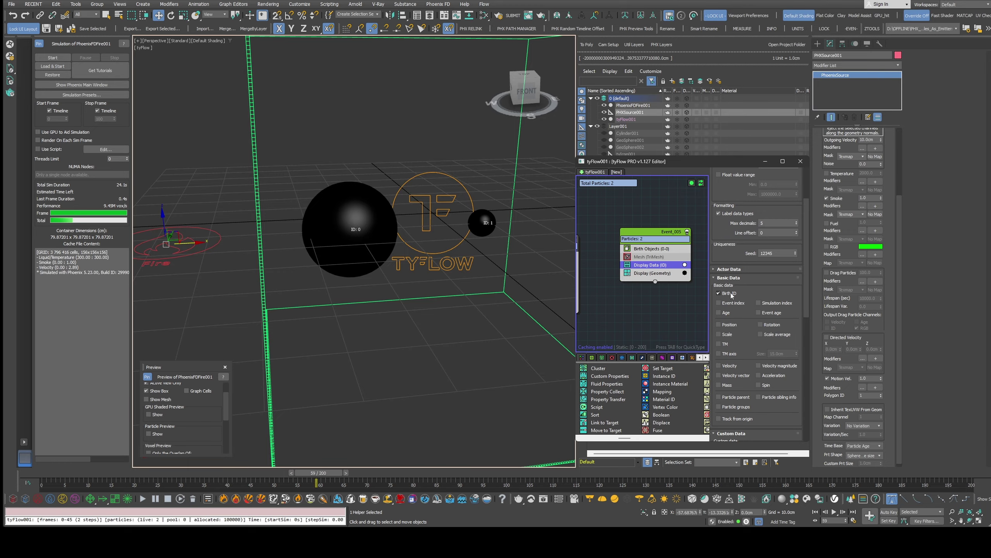
pyautogui.click(730, 294)
pyautogui.scroll(-5, 713, 381)
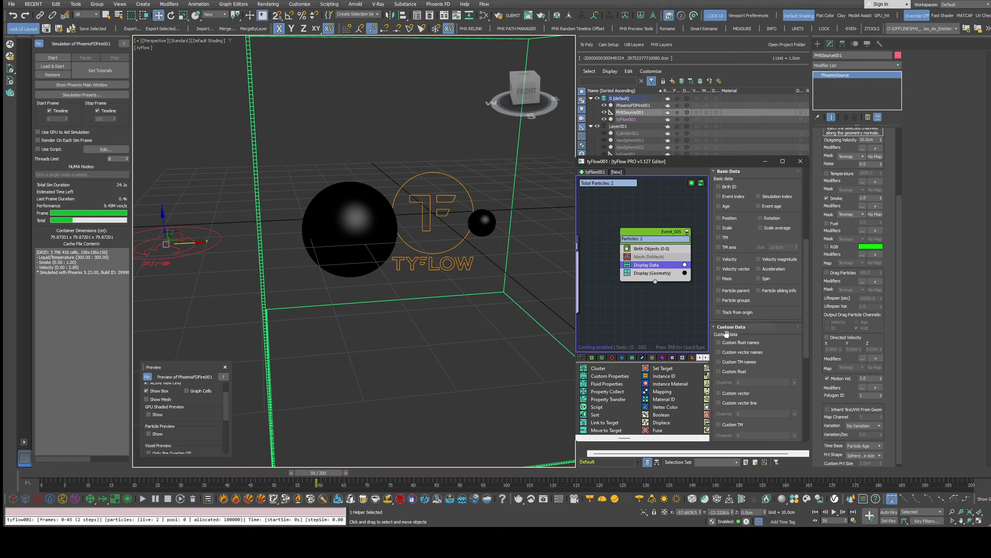
pyautogui.moveTo(788, 366); pyautogui.dragTo(791, 201)
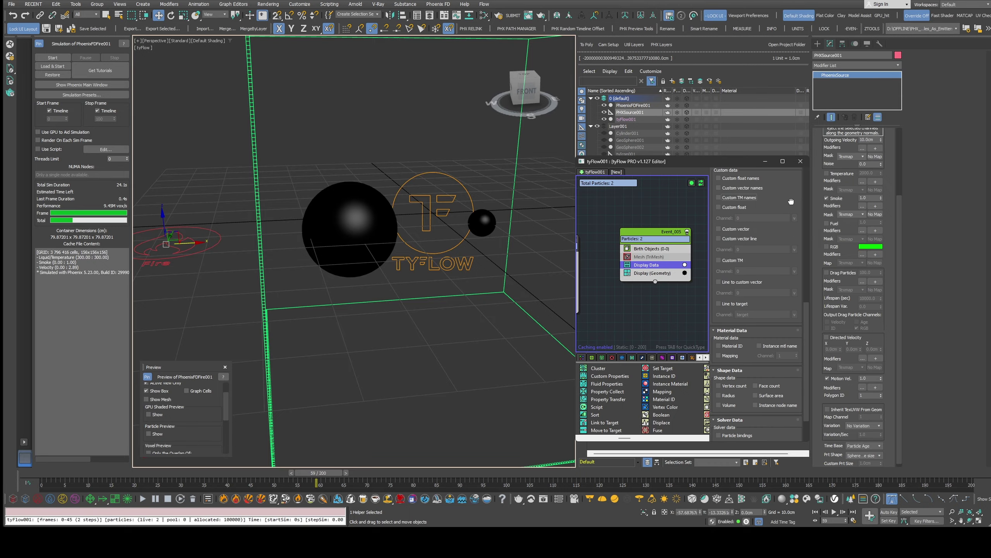
pyautogui.click(723, 396)
pyautogui.moveTo(630, 163)
pyautogui.mouseDown()
pyautogui.moveTo(631, 194)
pyautogui.moveTo(633, 182)
pyautogui.mouseUp()
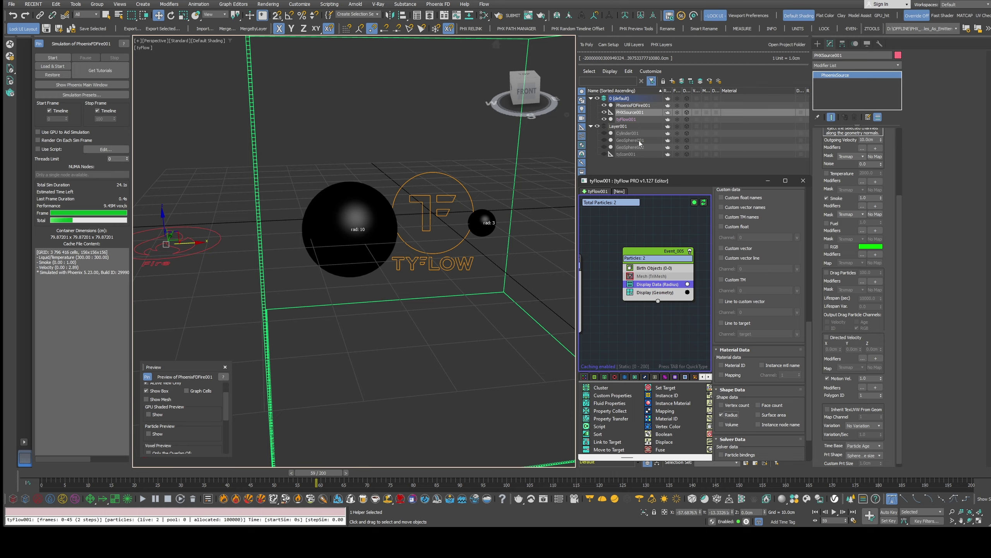
# Check the radius of both hidden geospheres, and make the Display Data operator show particle Scale as well.
pyautogui.click(639, 142)
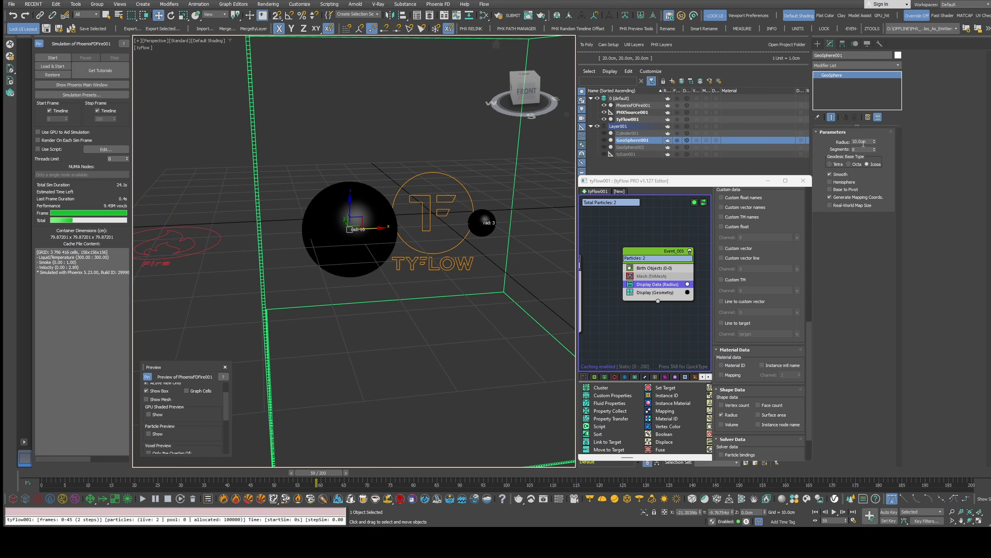
pyautogui.click(670, 147)
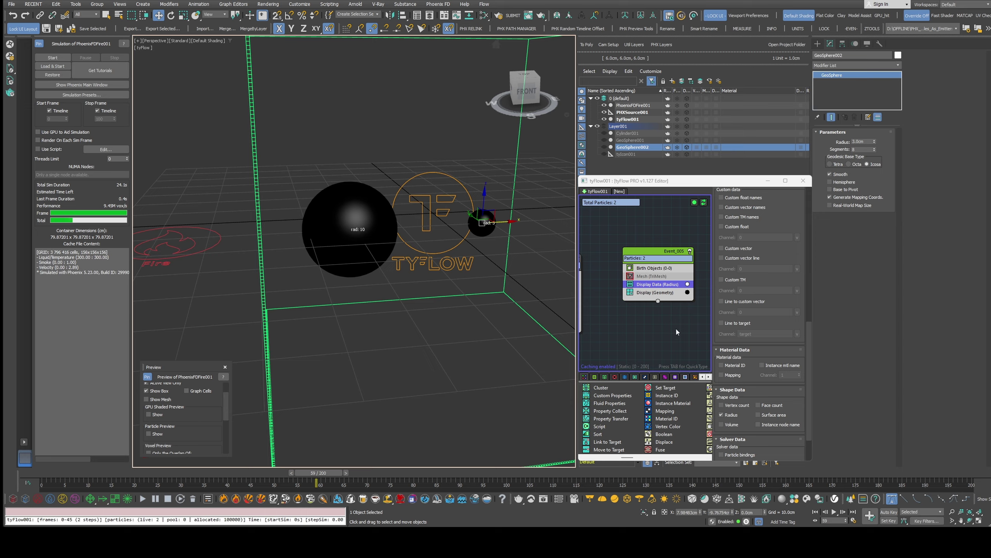
pyautogui.scroll(3, 721, 351)
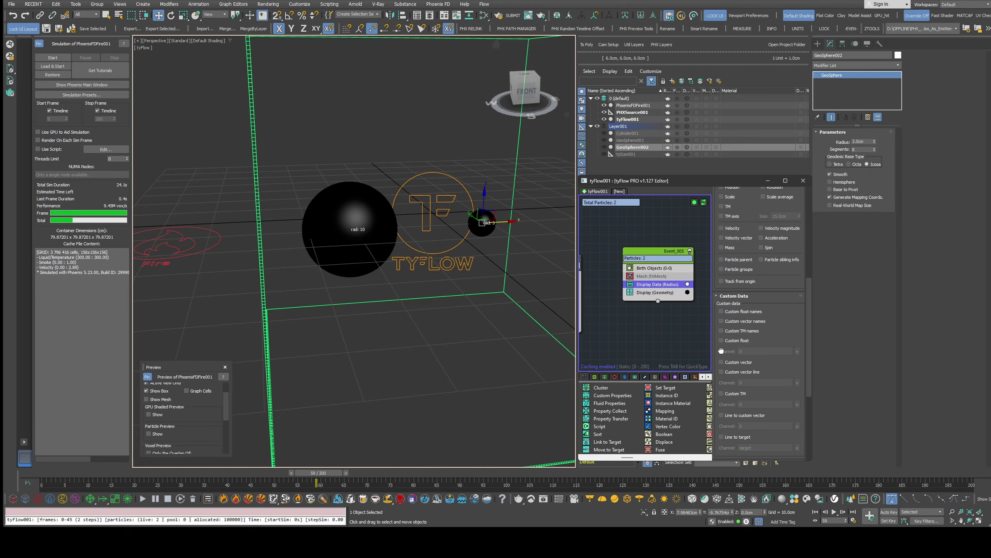
pyautogui.scroll(1, 721, 351)
pyautogui.click(730, 222)
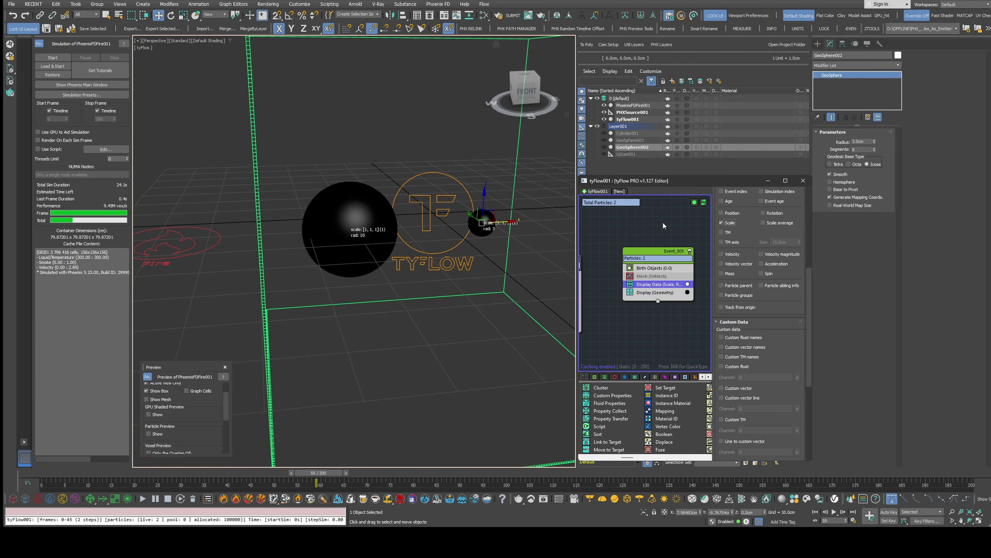
pyautogui.click(529, 250)
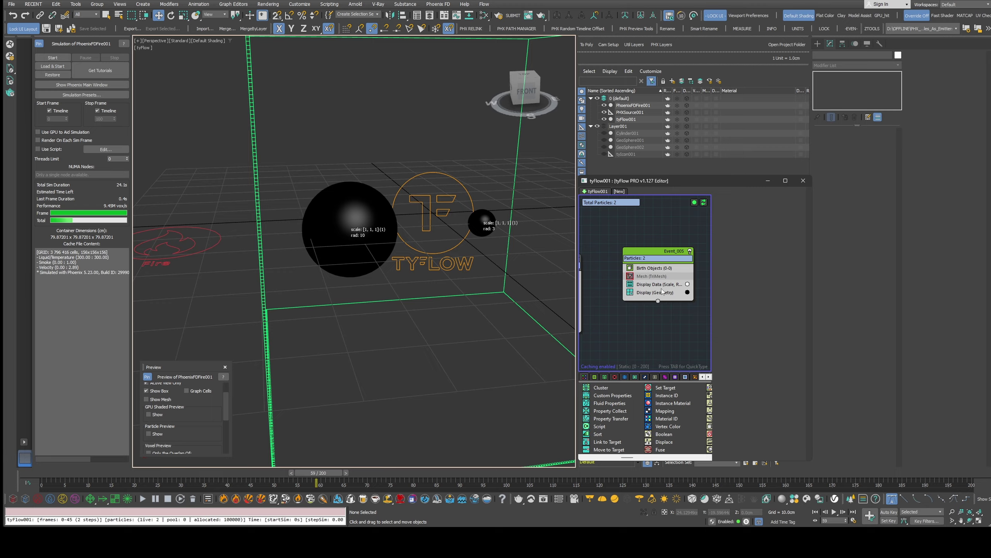
# Add a Scale operator above Display Data in Event_005 and set its scale variation to 100% on all axes.
pyautogui.press('Tab')
pyautogui.write('scale')
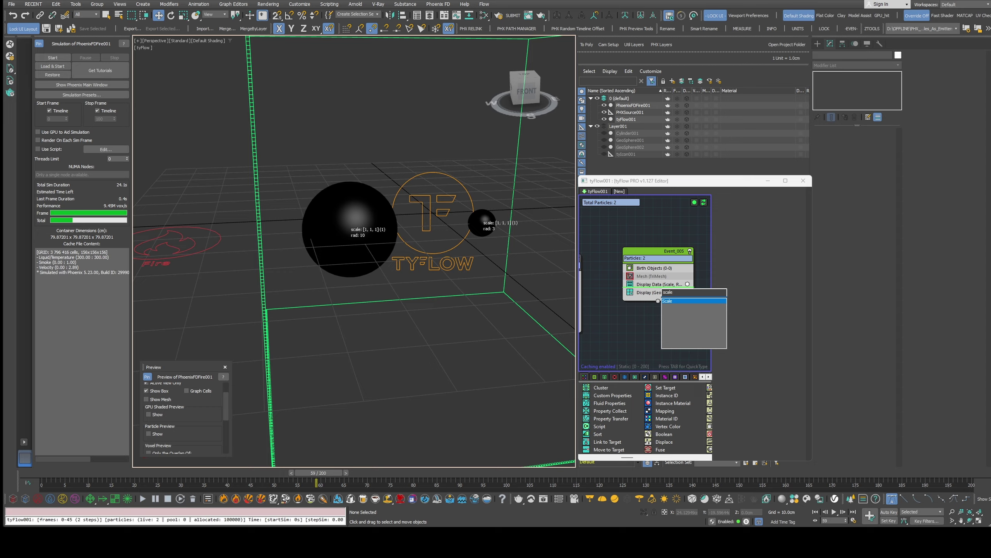
pyautogui.press('Return')
pyautogui.moveTo(658, 293); pyautogui.dragTo(658, 284)
pyautogui.click(755, 292)
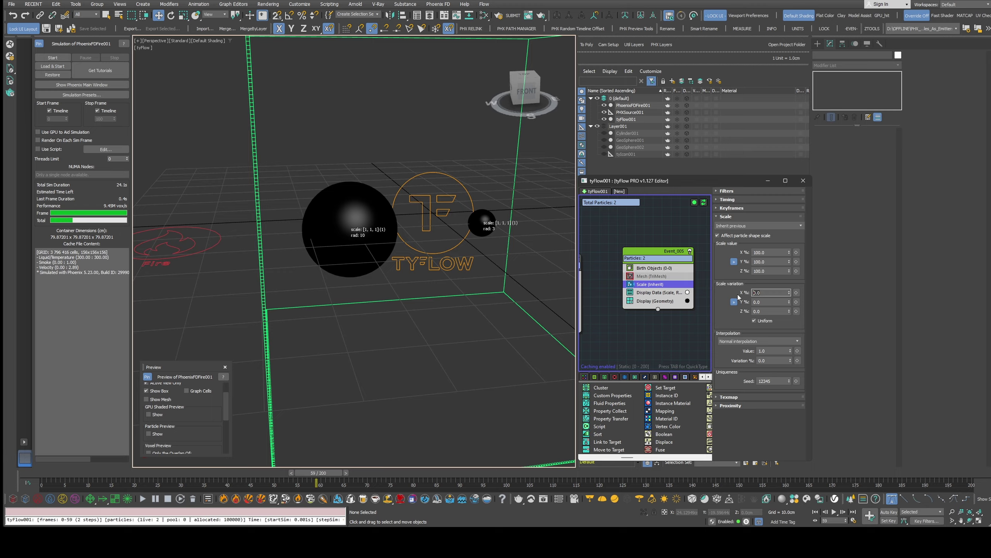
pyautogui.press('Return')
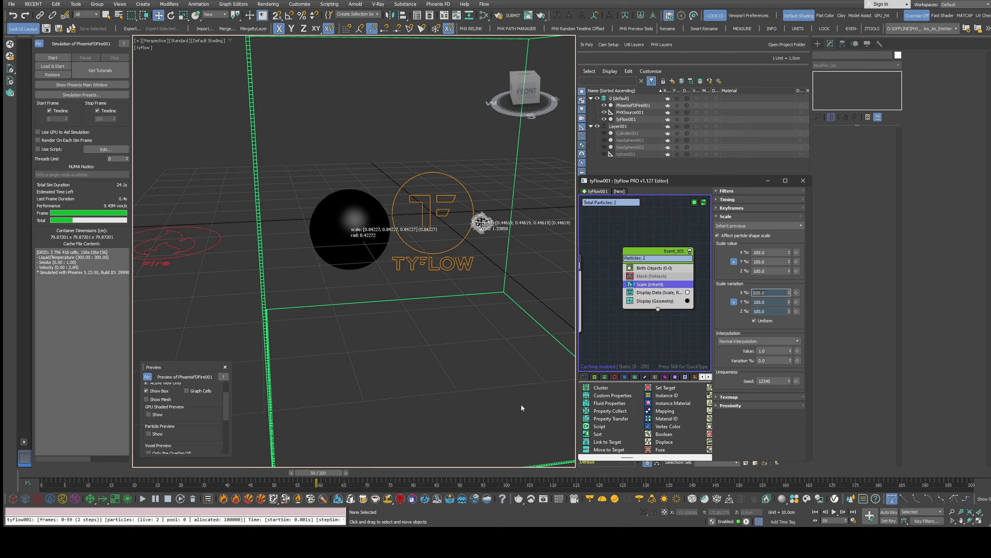
# Delete the PhoenixFDFire001 simulation cache and return the timeline to frame 0.
pyautogui.click(193, 499)
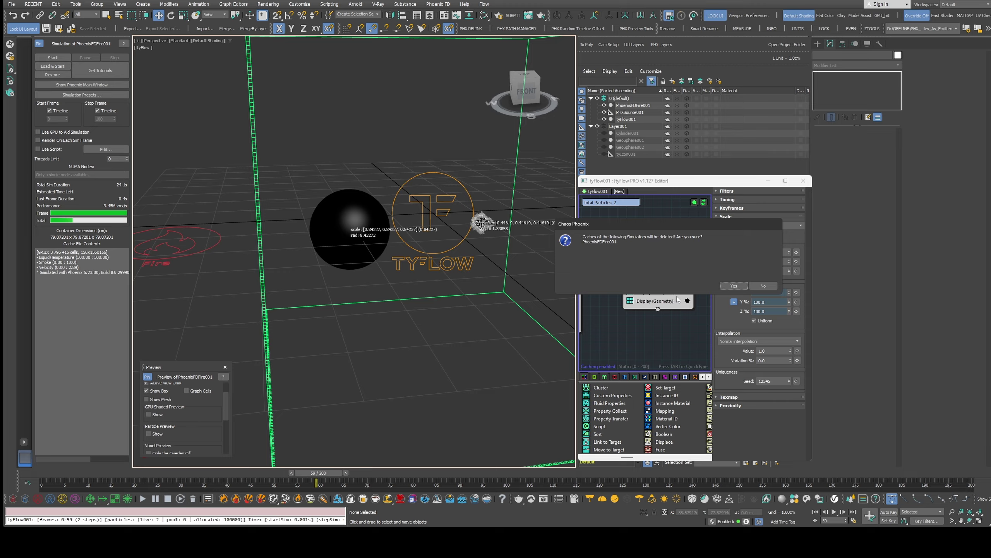
pyautogui.click(732, 286)
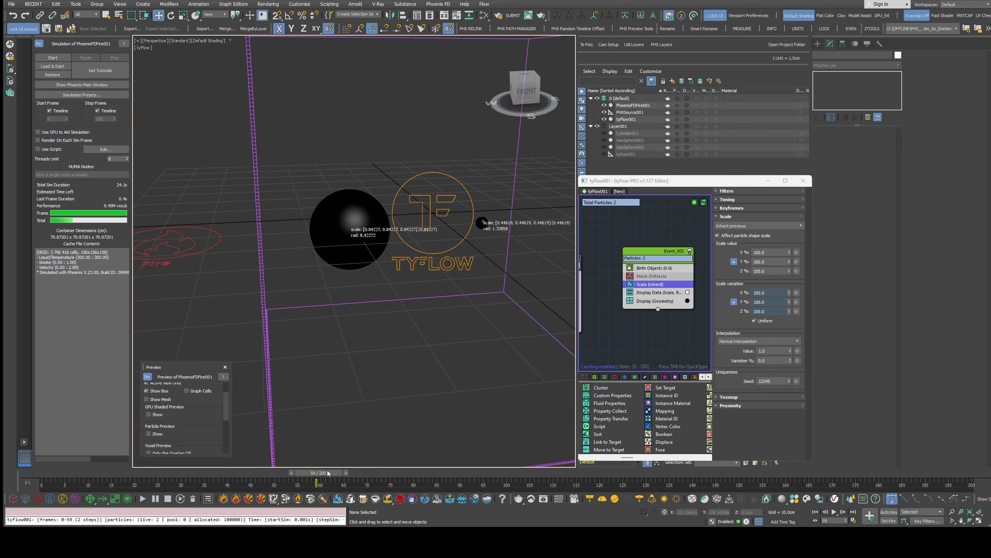
pyautogui.moveTo(332, 474); pyautogui.dragTo(54, 473)
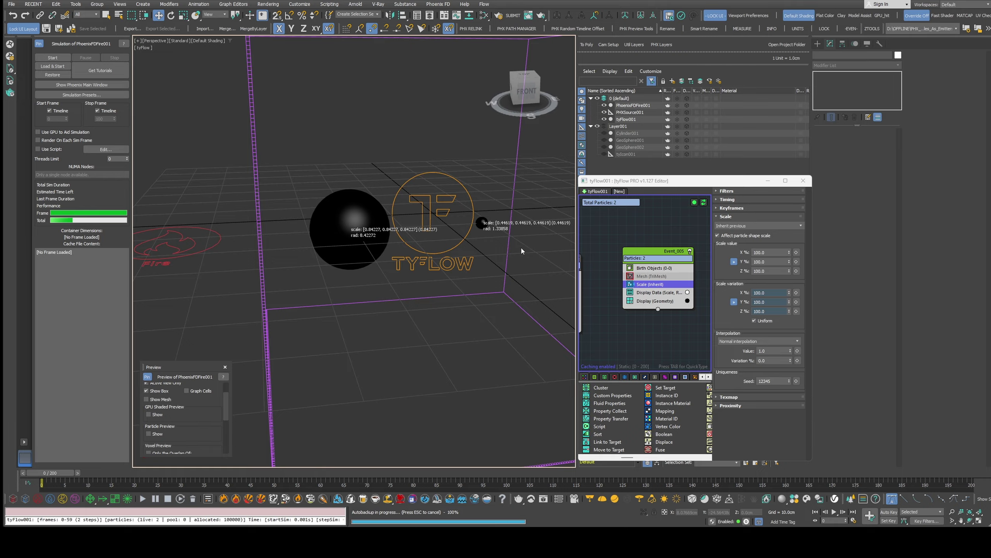
# Set the Scale operator's seed to 12347 and limit the Display Data labels to 1 decimal.
pyautogui.click(789, 380)
pyautogui.click(789, 380)
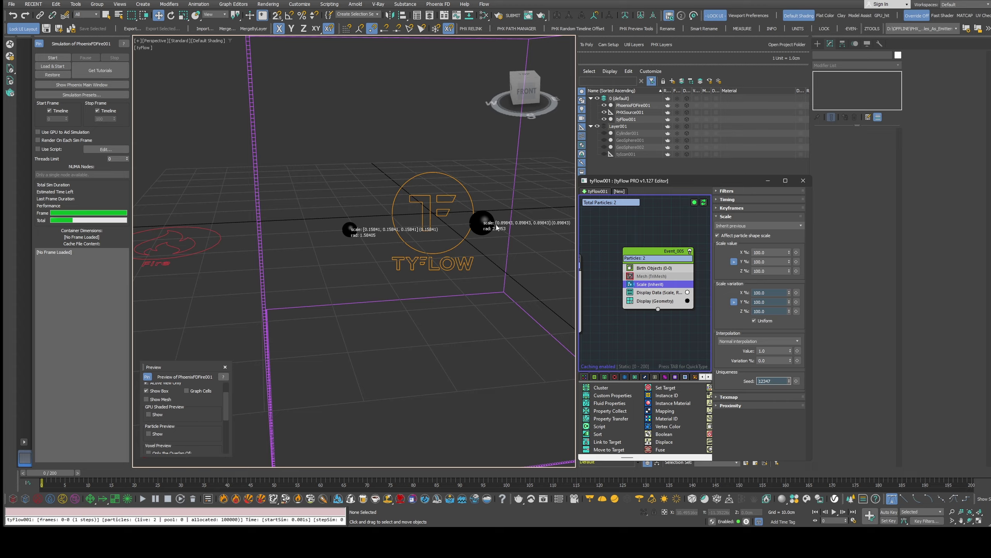
pyautogui.click(664, 293)
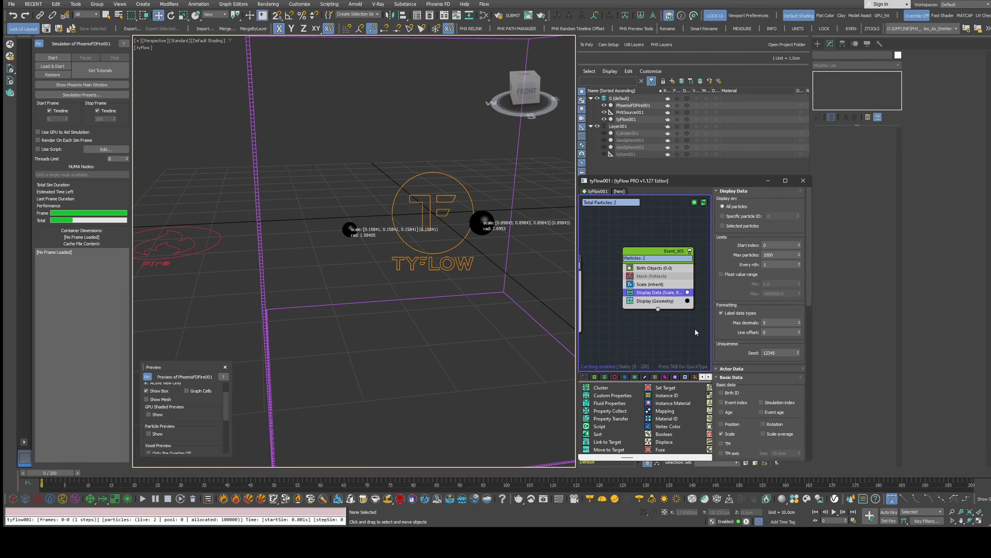
pyautogui.rightClick(800, 324)
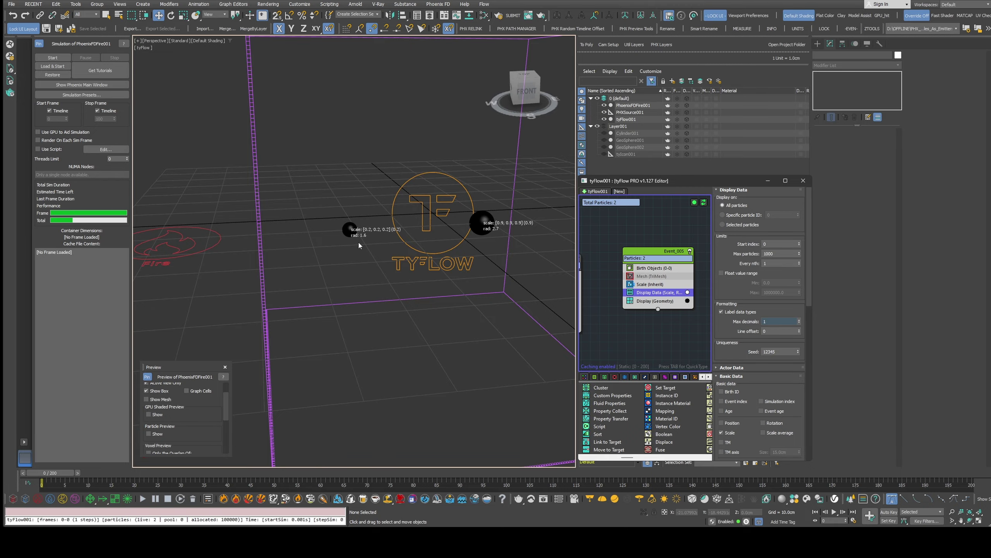
# Start the PhoenixFDFire001 simulation and turn on its GPU shaded preview.
pyautogui.moveTo(236, 270); pyautogui.dragTo(285, 283)
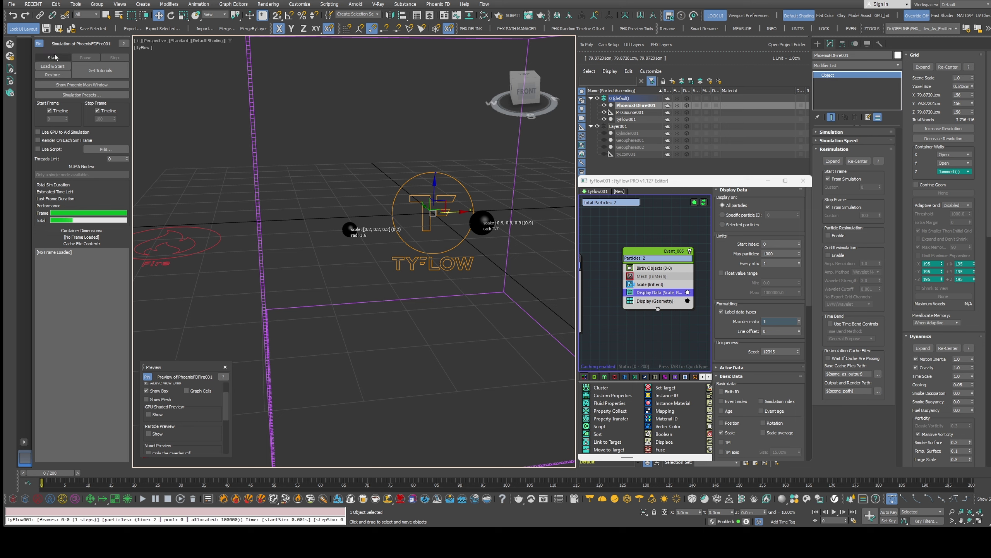
pyautogui.click(53, 58)
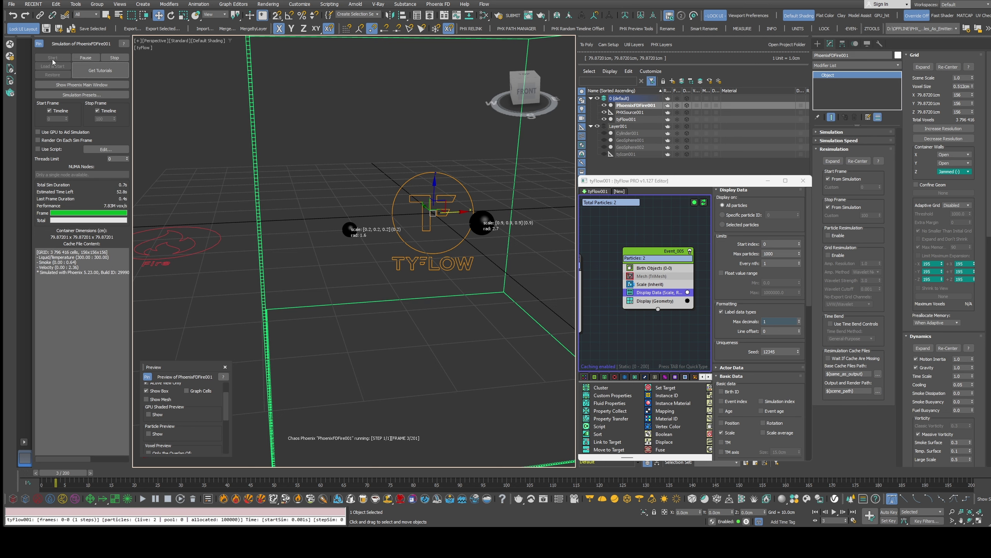
pyautogui.scroll(-5, 910, 377)
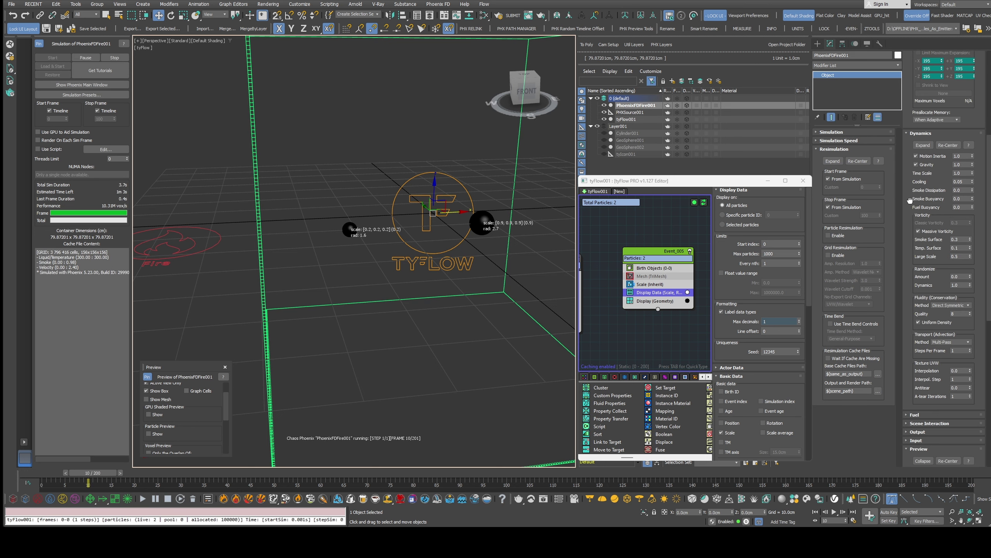
pyautogui.scroll(-5, 910, 377)
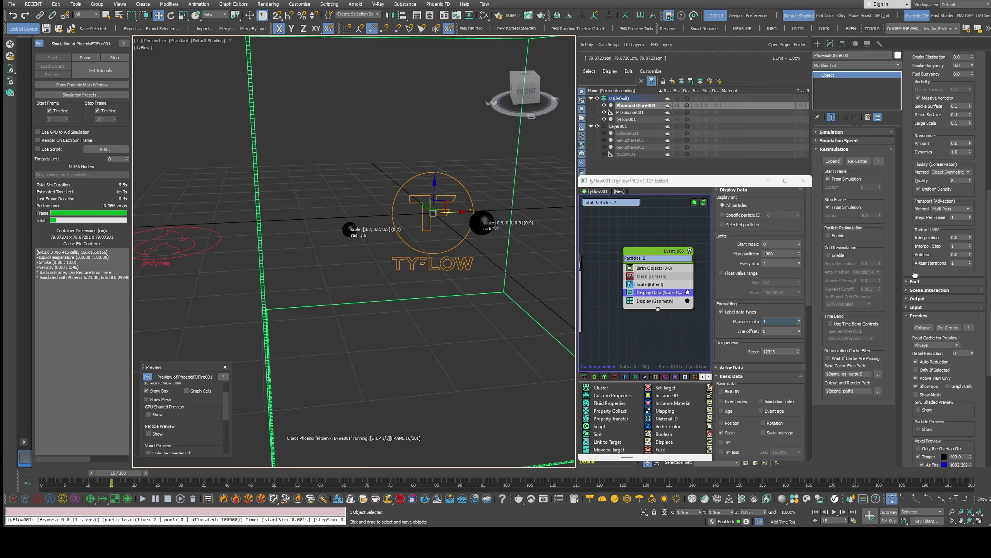
pyautogui.click(927, 411)
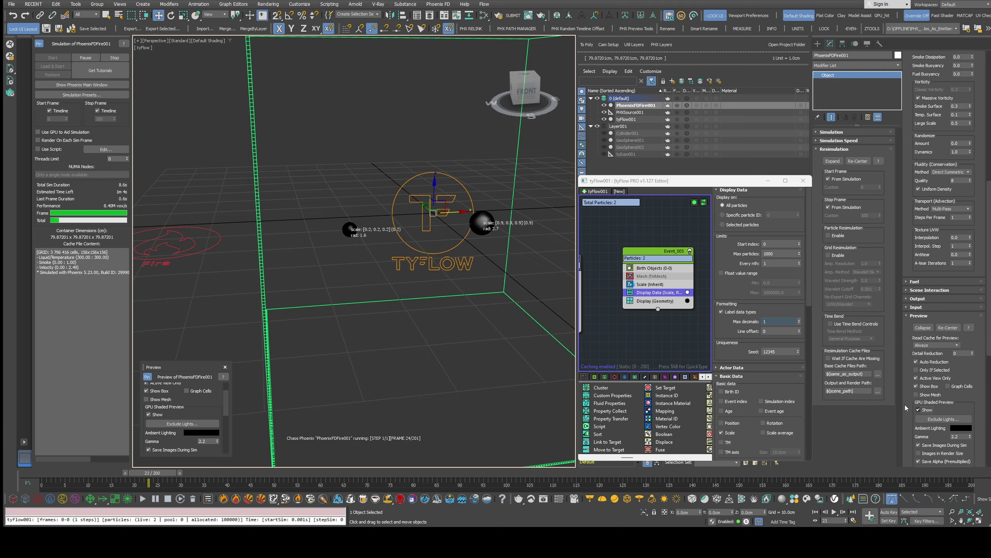
# Hide the particle geometry display and compare the smoke emitted around the small and large particles.
pyautogui.click(629, 301)
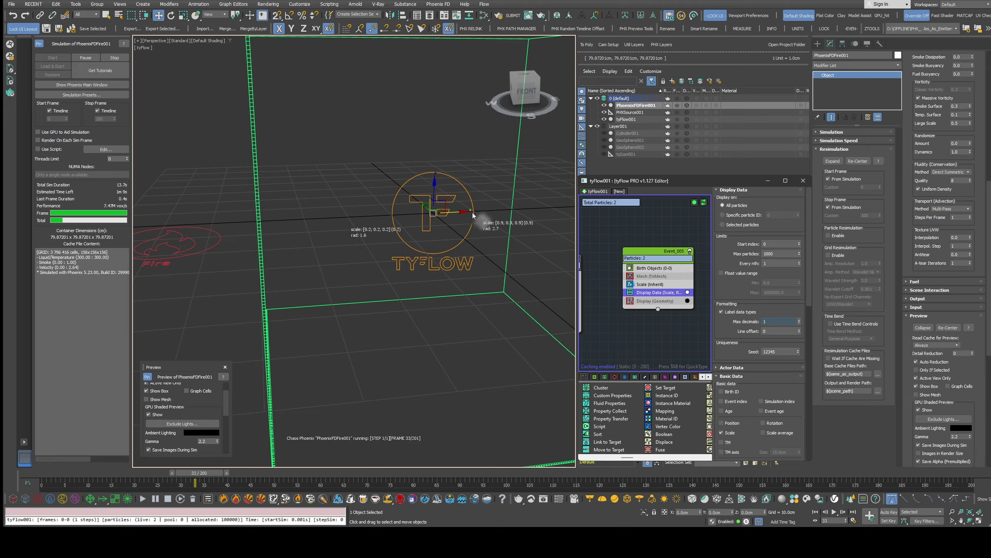
pyautogui.scroll(5, 488, 217)
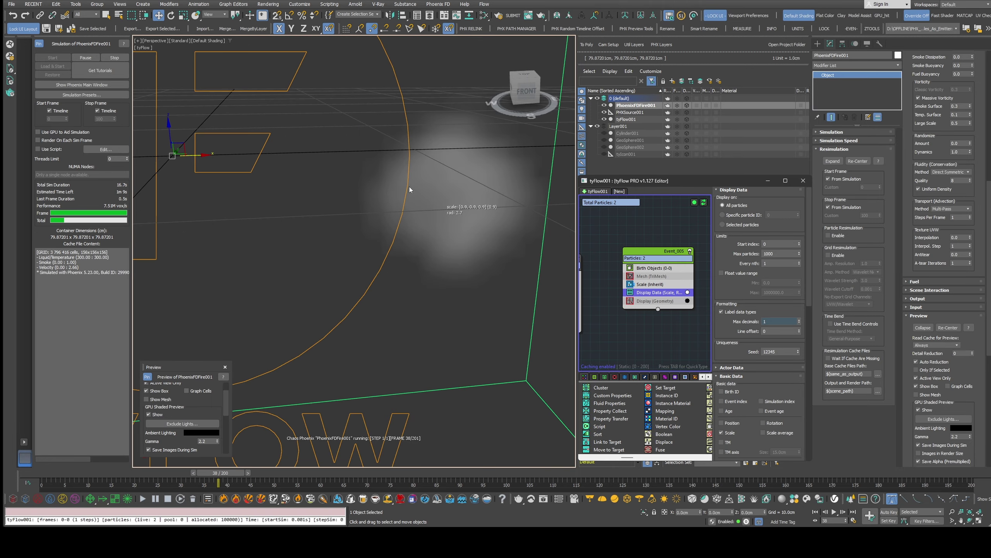
pyautogui.scroll(-5, 437, 197)
pyautogui.scroll(5, 459, 261)
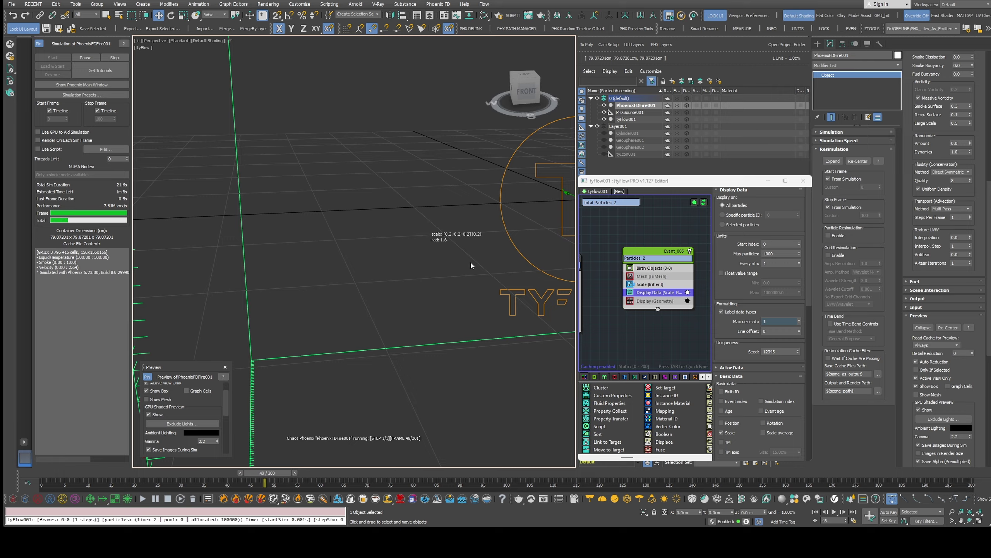
pyautogui.scroll(-4, 475, 261)
pyautogui.moveTo(491, 264); pyautogui.dragTo(436, 274, button='middle')
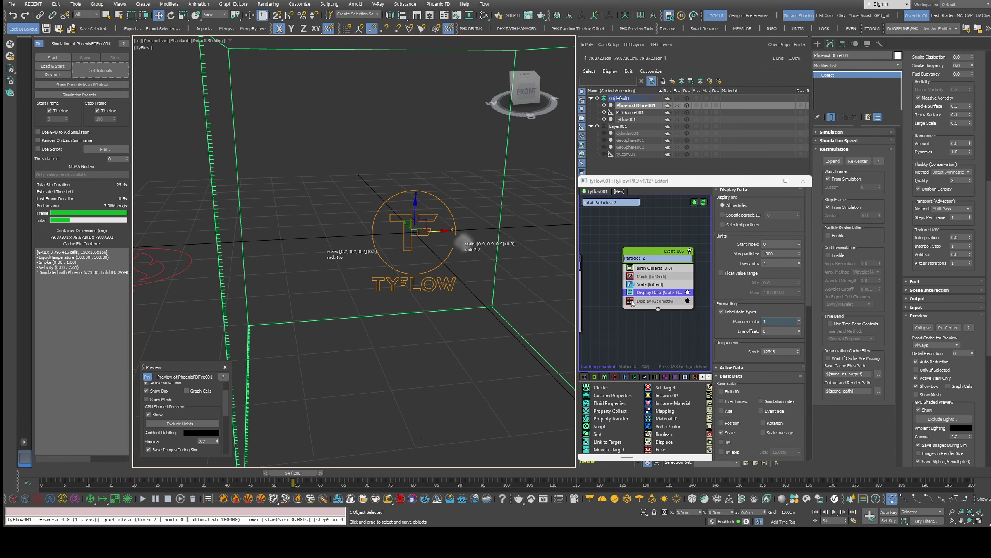
# Set the Scale operator's scale value to 400% on all axes and its seed to 12349.
pyautogui.click(650, 283)
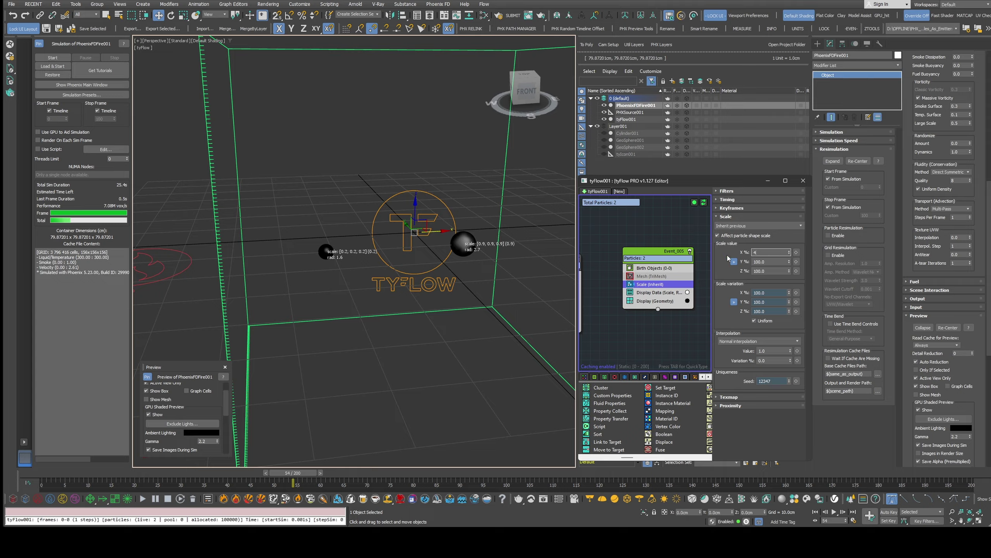
pyautogui.press('Return')
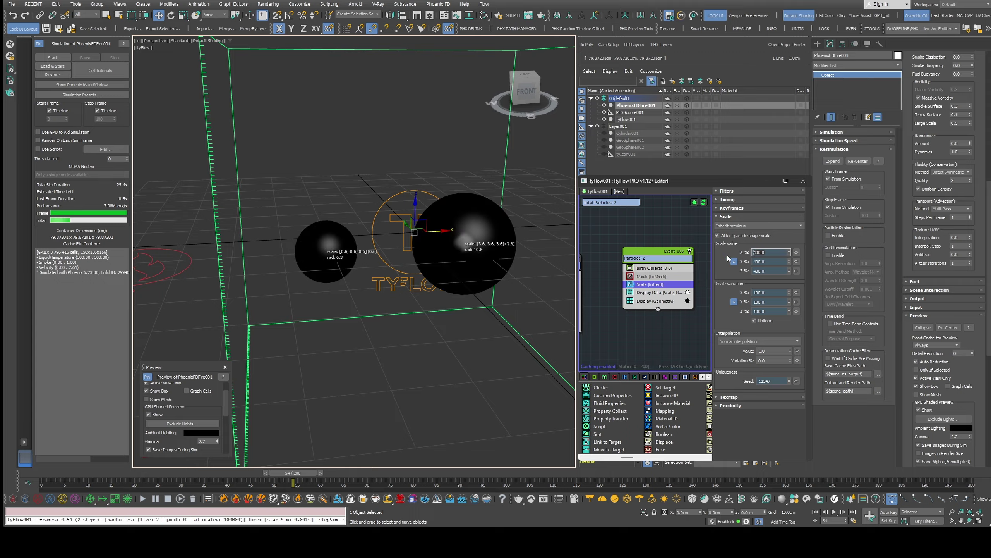
pyautogui.click(790, 380)
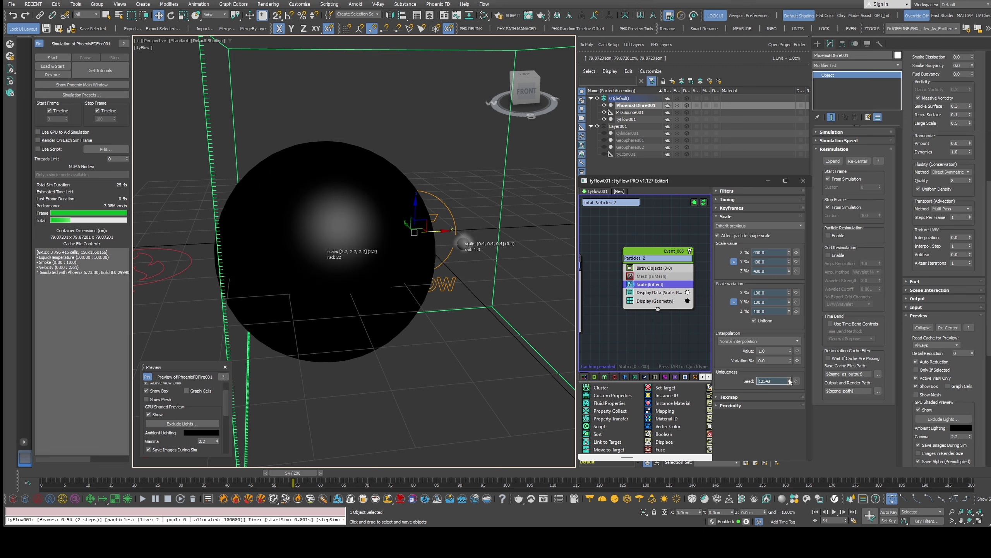
pyautogui.click(789, 380)
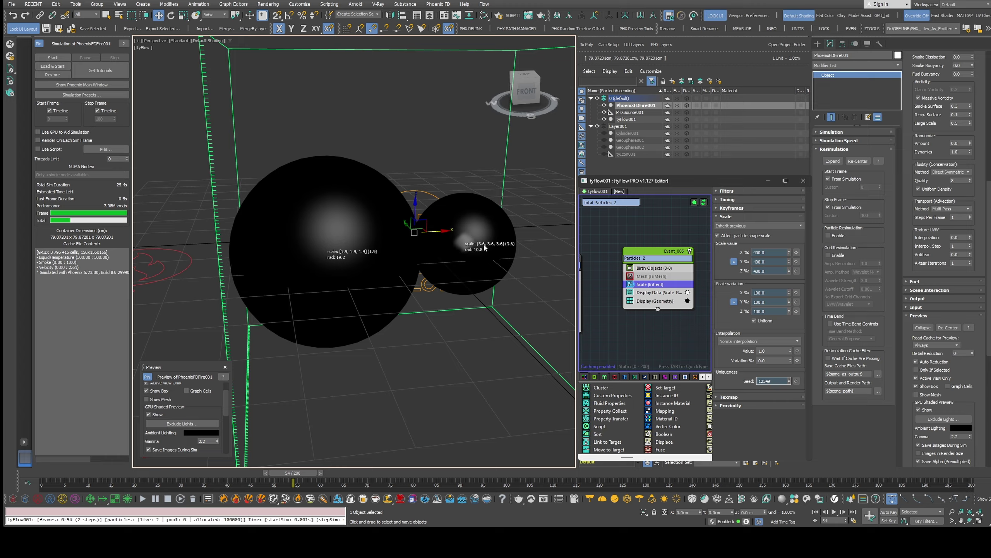
# Rerun the Phoenix simulation with the enlarged particles and stop it once smoke surrounds both of them.
pyautogui.click(52, 57)
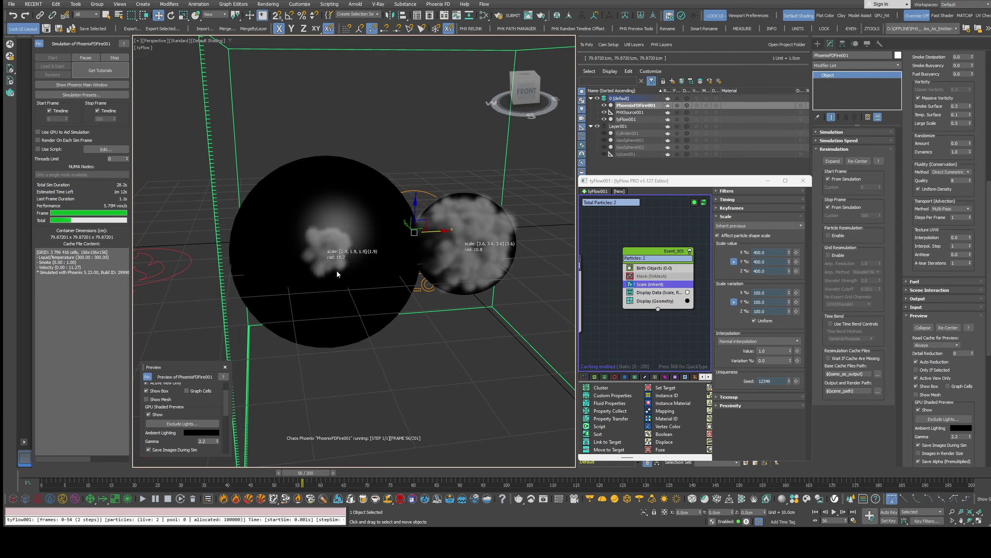
pyautogui.click(114, 58)
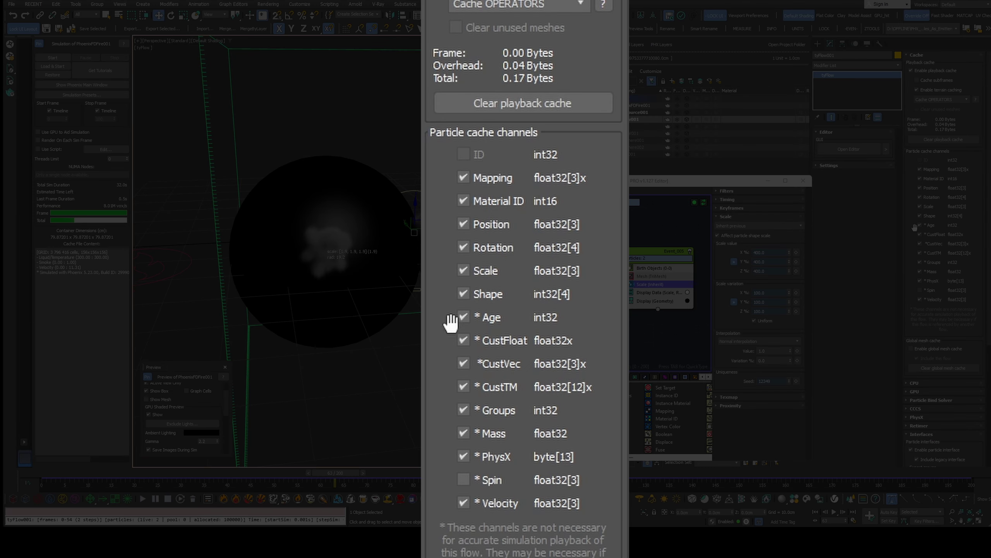
# Review tyFlow's particle cache channels and the Phoenix source's Prt Shape setting.
pyautogui.scroll(-2, 909, 250)
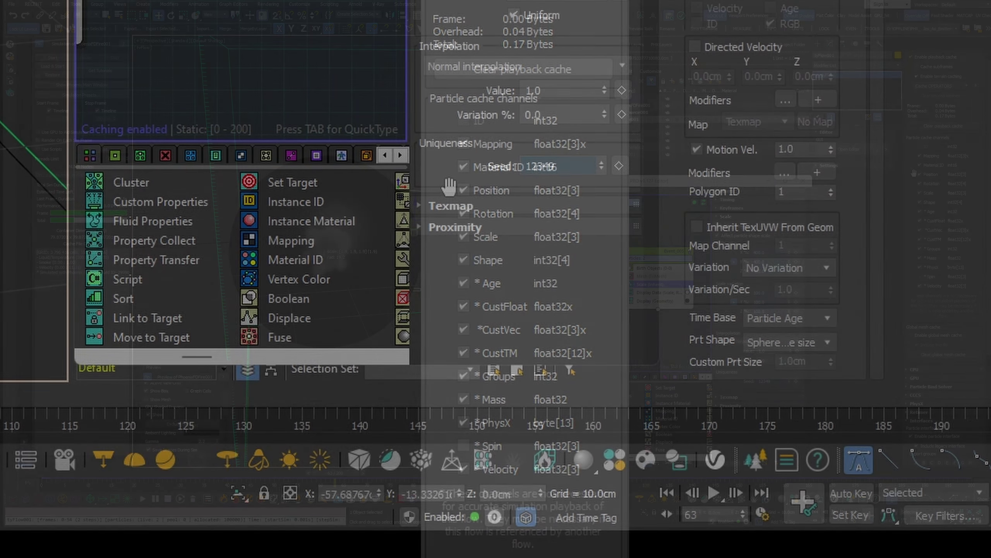
pyautogui.click(821, 341)
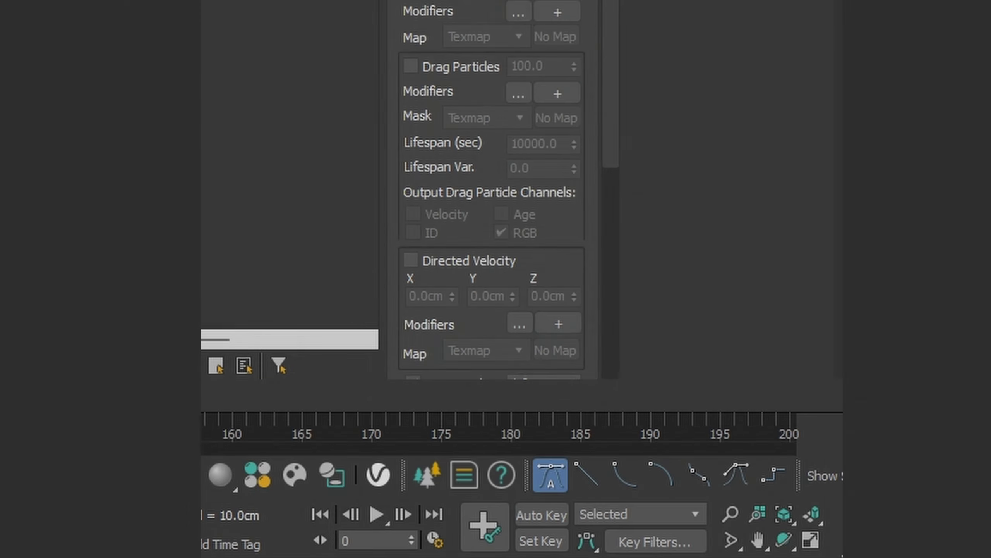
pyautogui.scroll(-10, 429, 175)
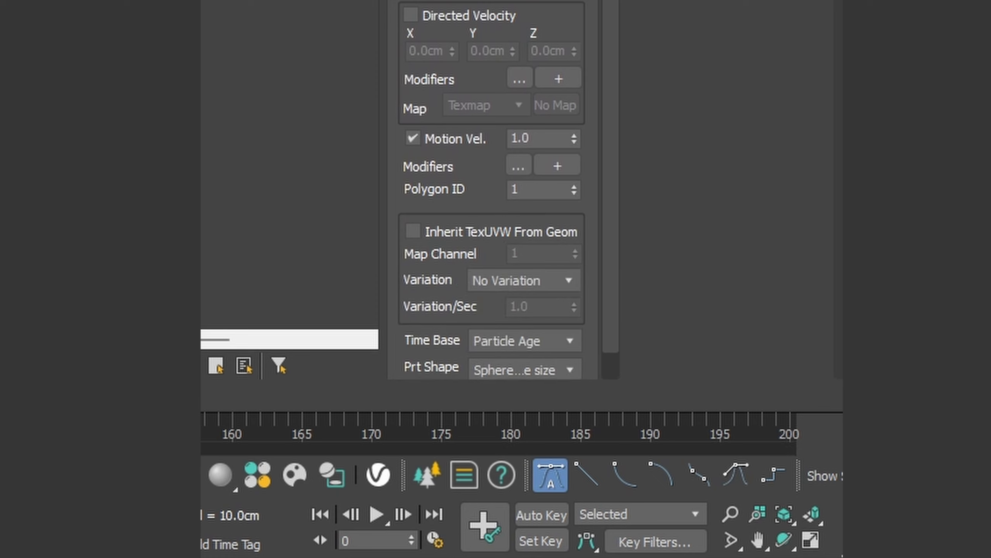
pyautogui.click(544, 332)
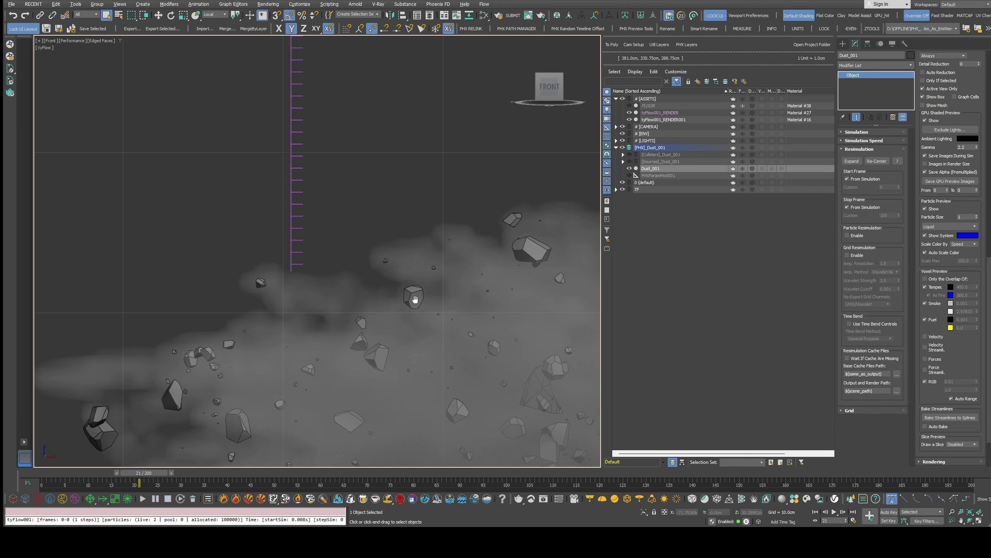
# Display the grid cells of the Dust_001 simulator over the rock debris in the front view.
pyautogui.moveTo(415, 299); pyautogui.dragTo(423, 229, button='middle')
pyautogui.scroll(5, 398, 186)
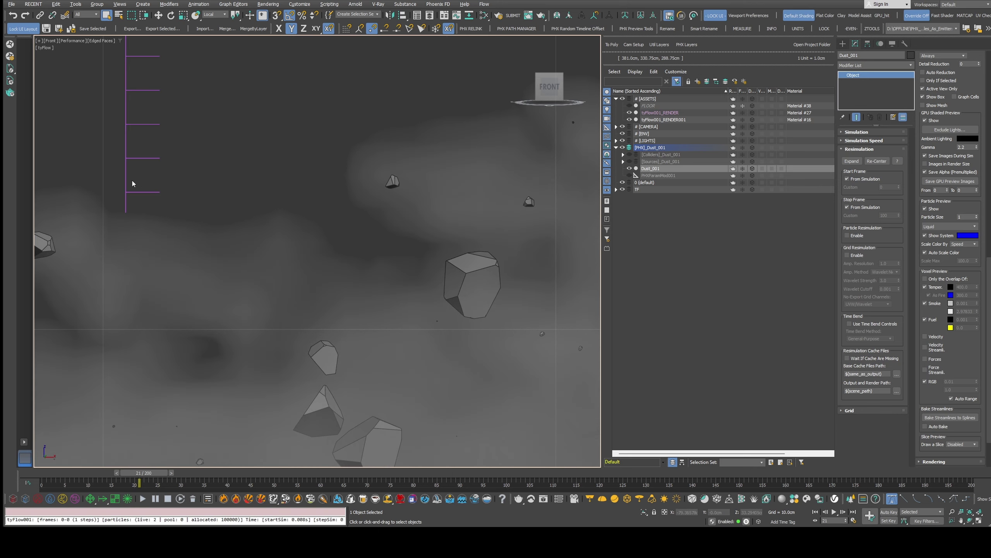
pyautogui.click(954, 97)
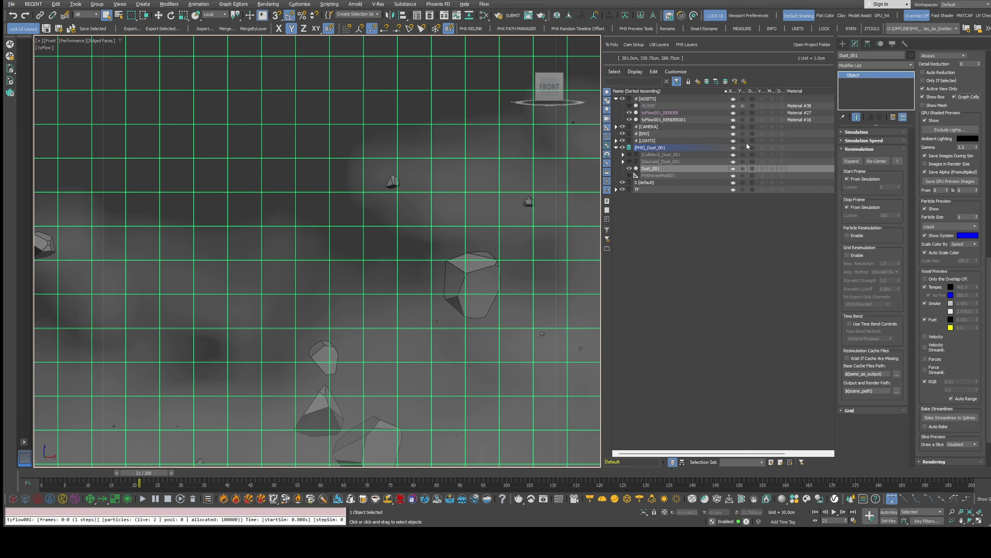
# Compare the grid cells of Dust_001 with the size of the rock debris around the cracked block.
pyautogui.moveTo(531, 326); pyautogui.dragTo(500, 278, button='middle')
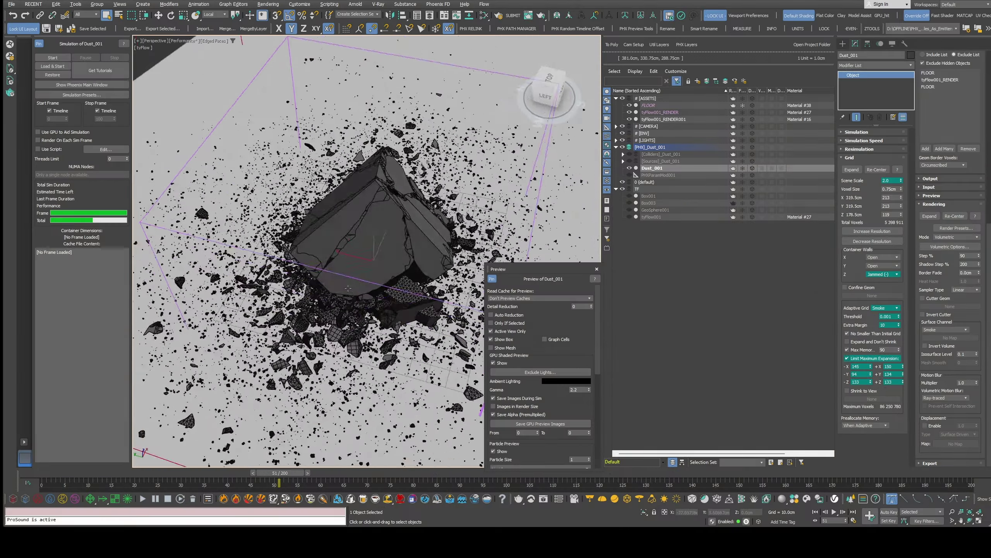
pyautogui.keyDown('alt'); pyautogui.moveTo(344, 250); pyautogui.dragTo(398, 270, button='middle'); pyautogui.keyUp('alt')
pyautogui.click(545, 338)
pyautogui.scroll(6, 369, 263)
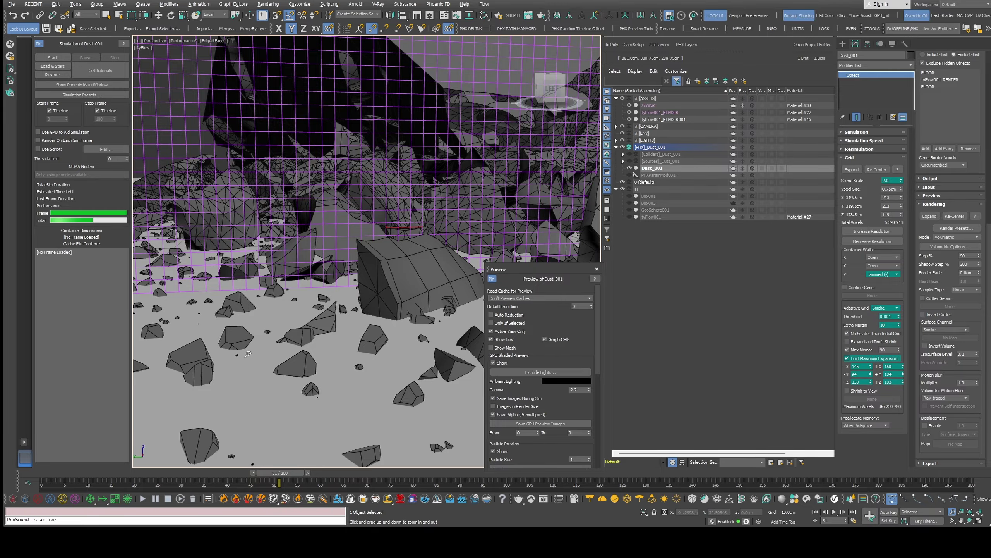
pyautogui.click(544, 339)
pyautogui.scroll(-5, 424, 283)
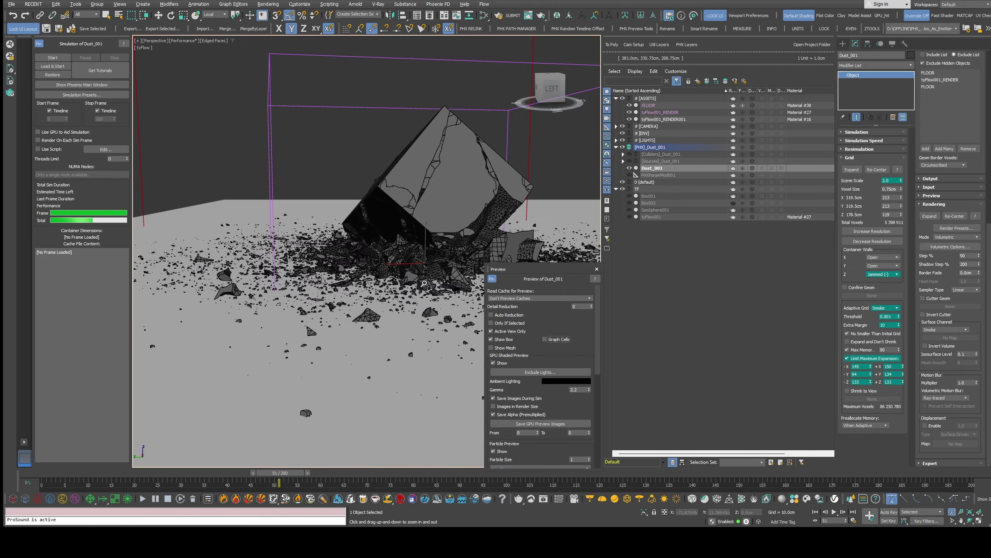
pyautogui.moveTo(424, 283); pyautogui.dragTo(374, 294, button='middle')
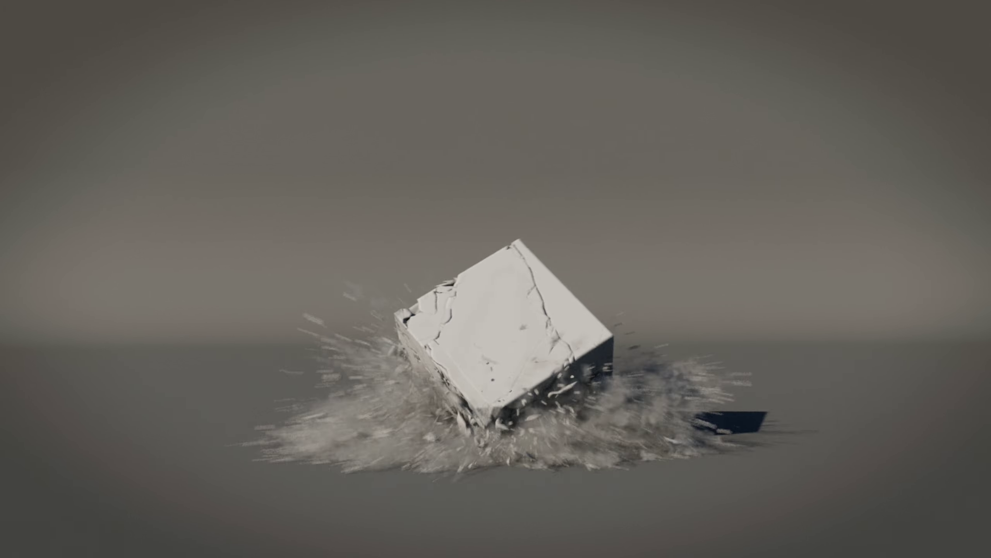
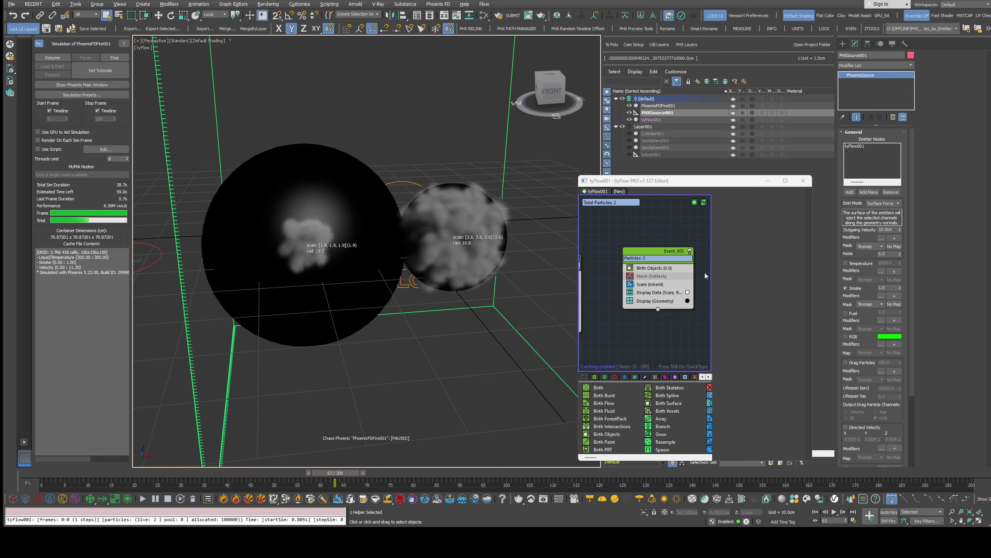
# Turn off the two-particle Event_005 and clear the PhoenixFDFire001 caches.
pyautogui.click(689, 251)
pyautogui.moveTo(613, 245); pyautogui.dragTo(656, 242, button='middle')
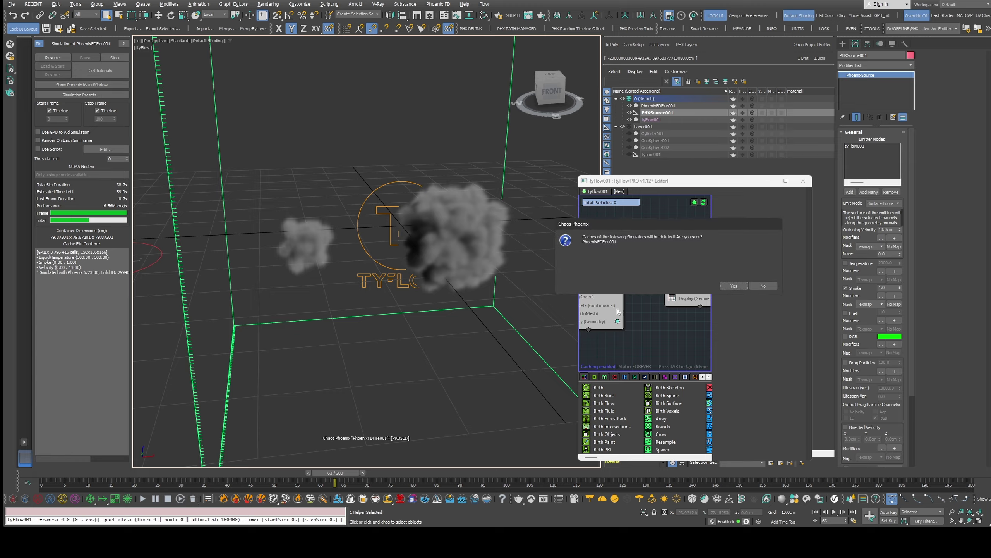
pyautogui.click(735, 287)
pyautogui.moveTo(616, 255); pyautogui.dragTo(656, 253, button='middle')
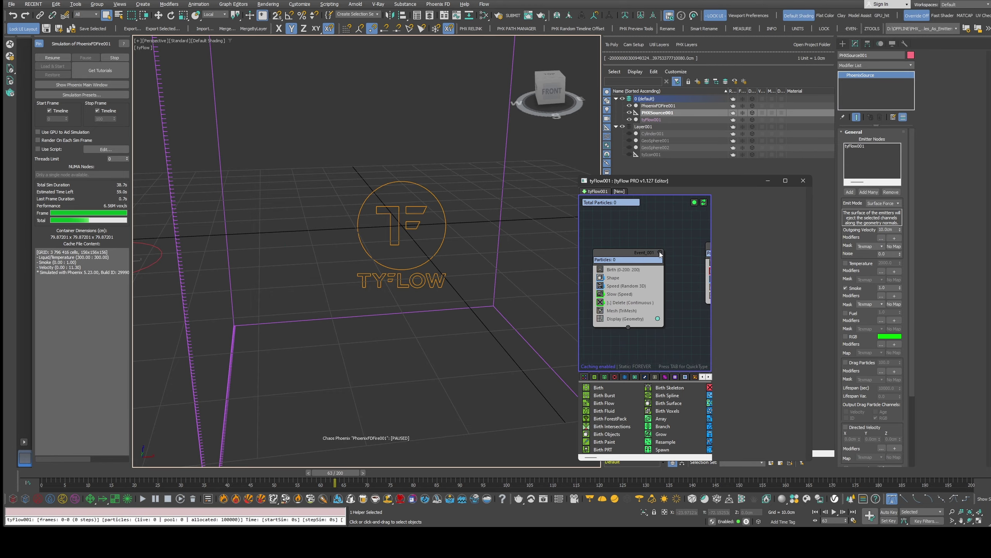
# Enable Event_001 and turn off its Delete and Speed operators.
pyautogui.click(659, 253)
pyautogui.click(600, 302)
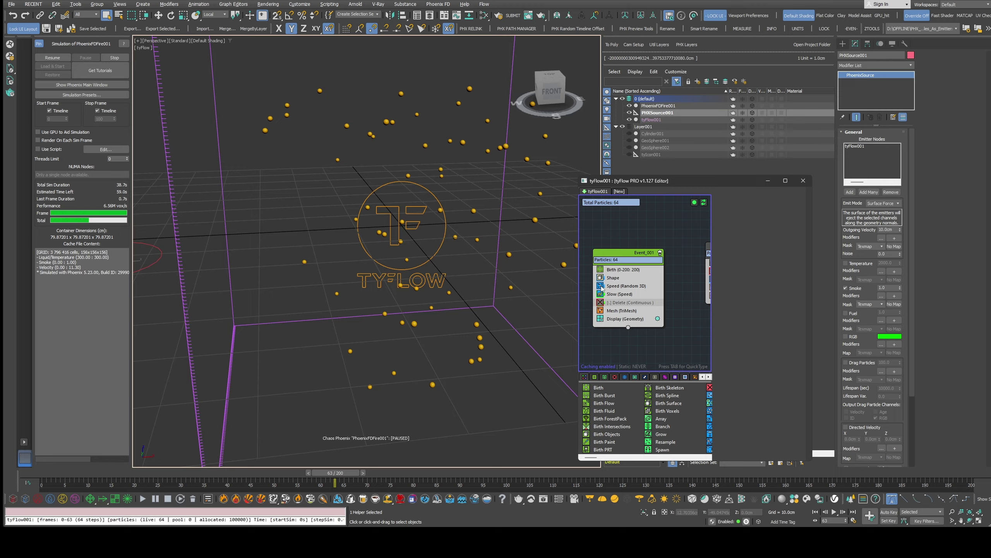
pyautogui.click(600, 286)
# Add a Position Icon operator below Birth in Event_001 and create a new icon for it.
pyautogui.click(617, 272)
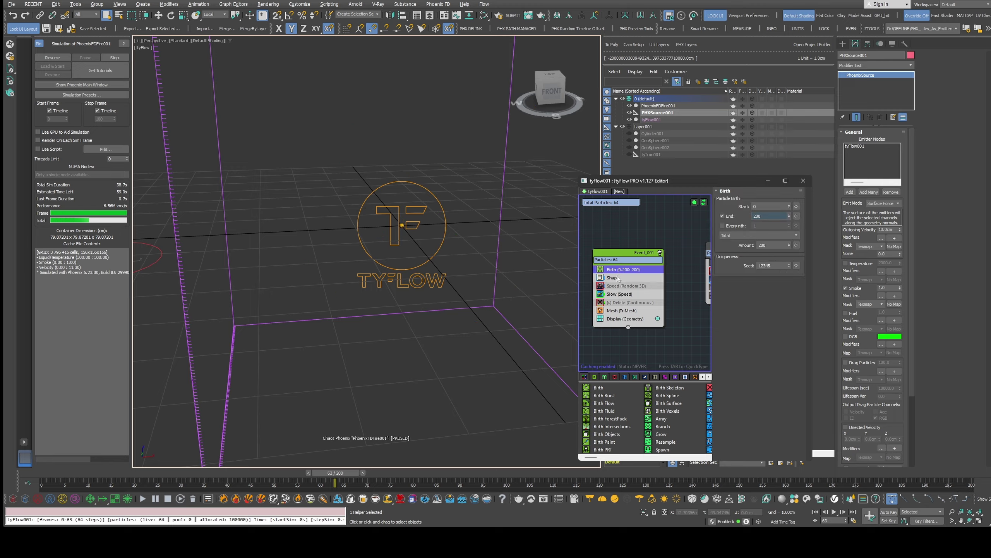
pyautogui.press('Tab')
pyautogui.write('po')
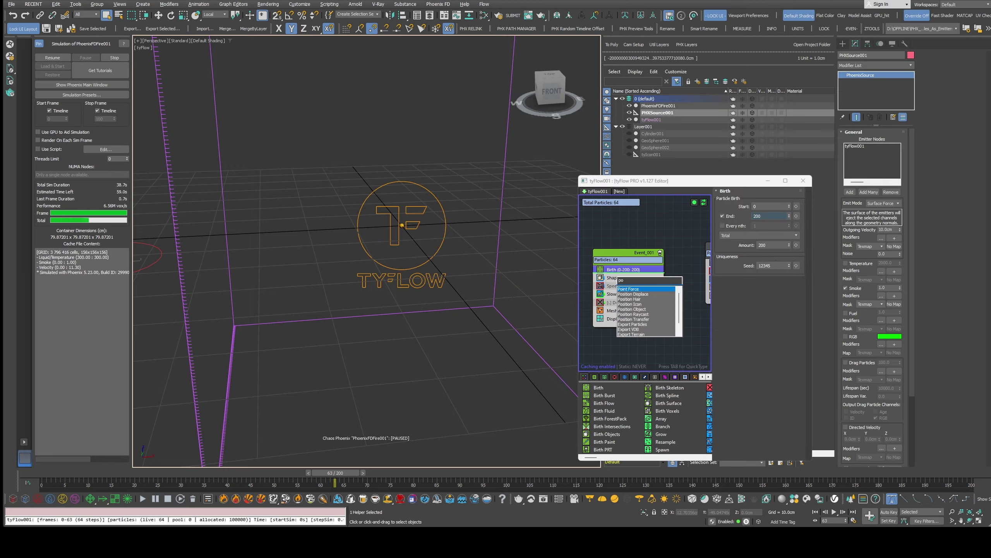
pyautogui.write('s')
pyautogui.click(636, 299)
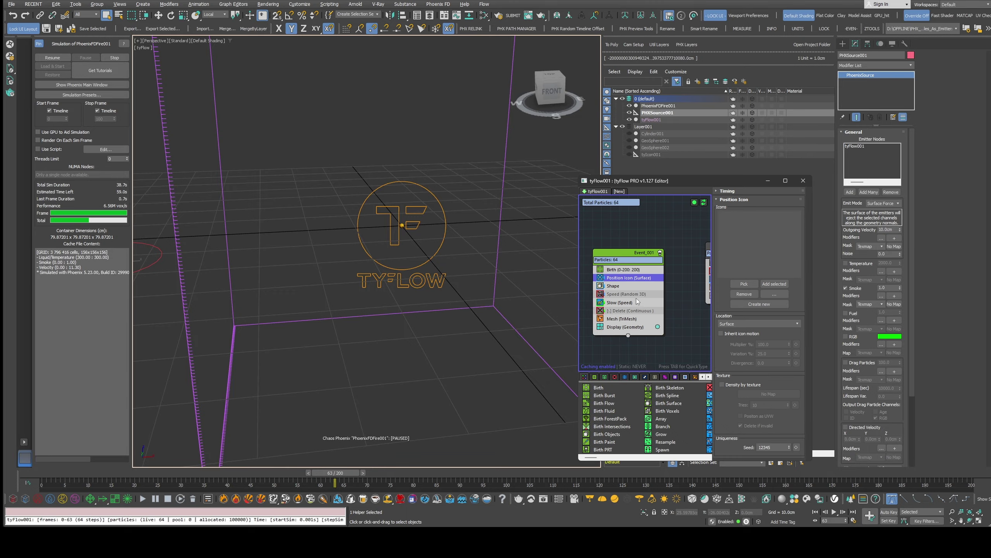
pyautogui.click(757, 305)
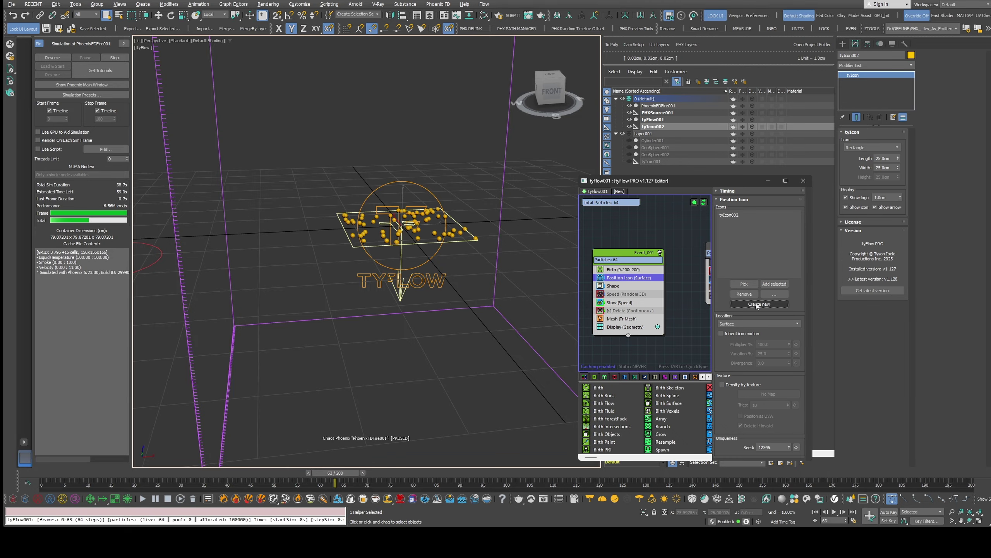
# Make the new icon a sphere about 66.1 cm in diameter and set the Position Icon location to Volume.
pyautogui.click(872, 147)
pyautogui.click(861, 177)
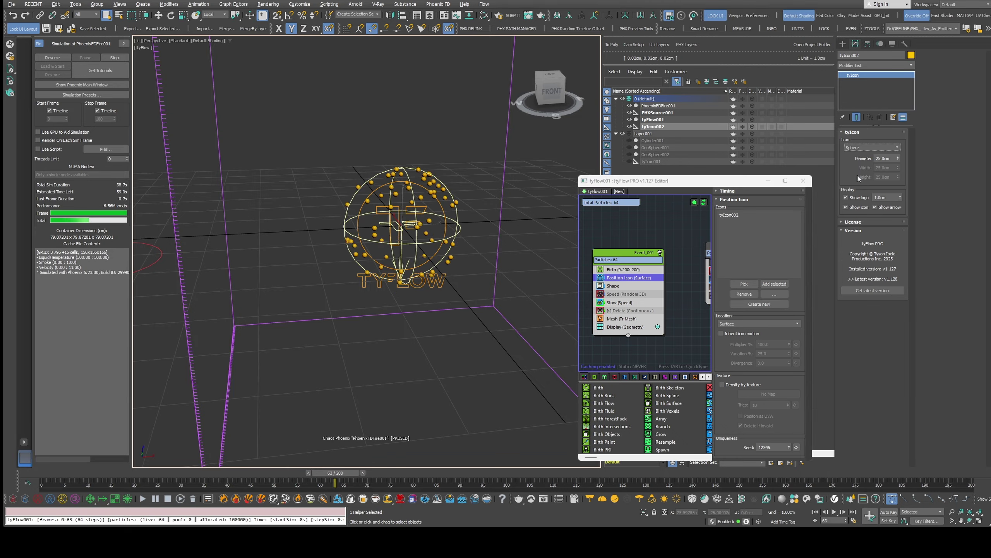
pyautogui.moveTo(898, 160); pyautogui.dragTo(898, 137)
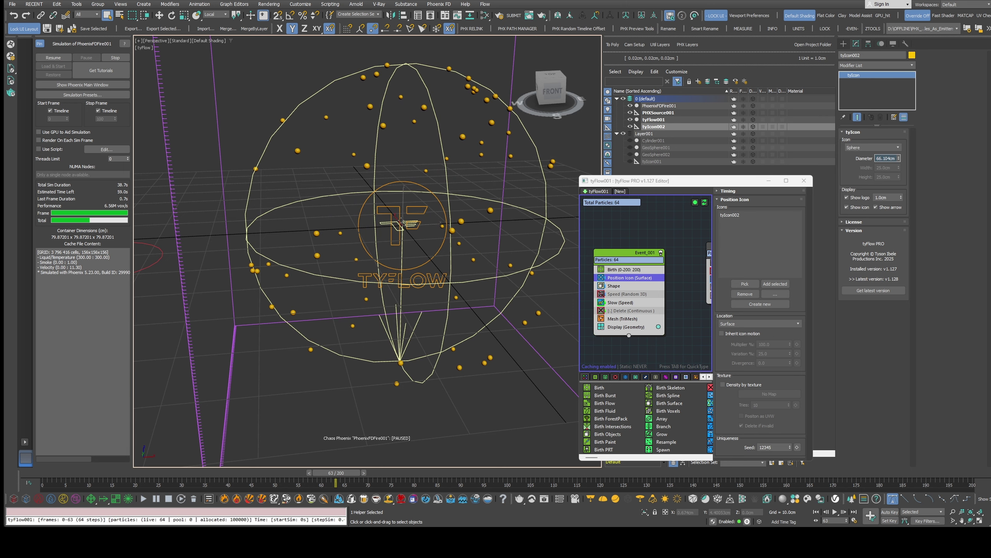
pyautogui.moveTo(401, 222)
pyautogui.keyDown('alt'); pyautogui.mouseDown(button='middle')
pyautogui.moveTo(404, 232)
pyautogui.moveTo(396, 229)
pyautogui.mouseUp(button='middle'); pyautogui.keyUp('alt')
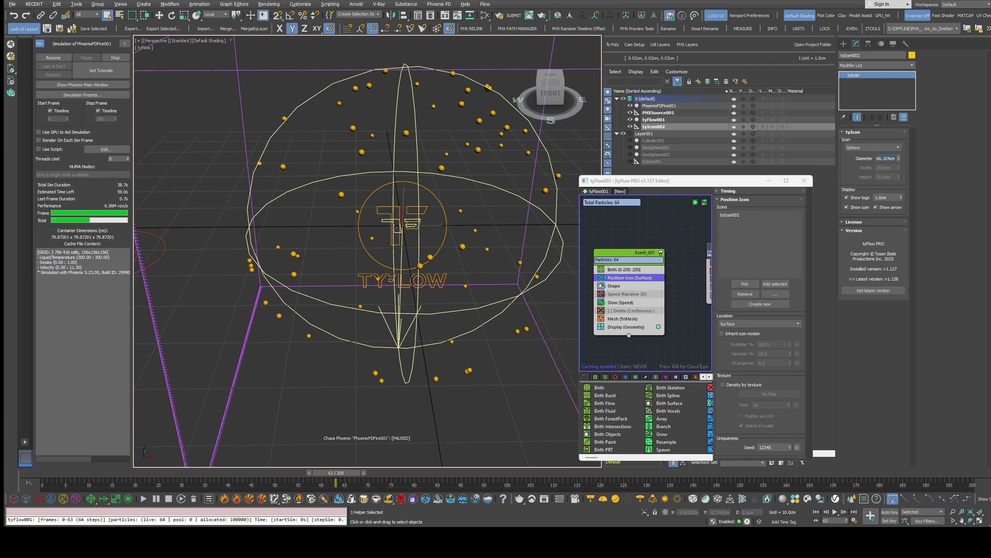
pyautogui.click(759, 324)
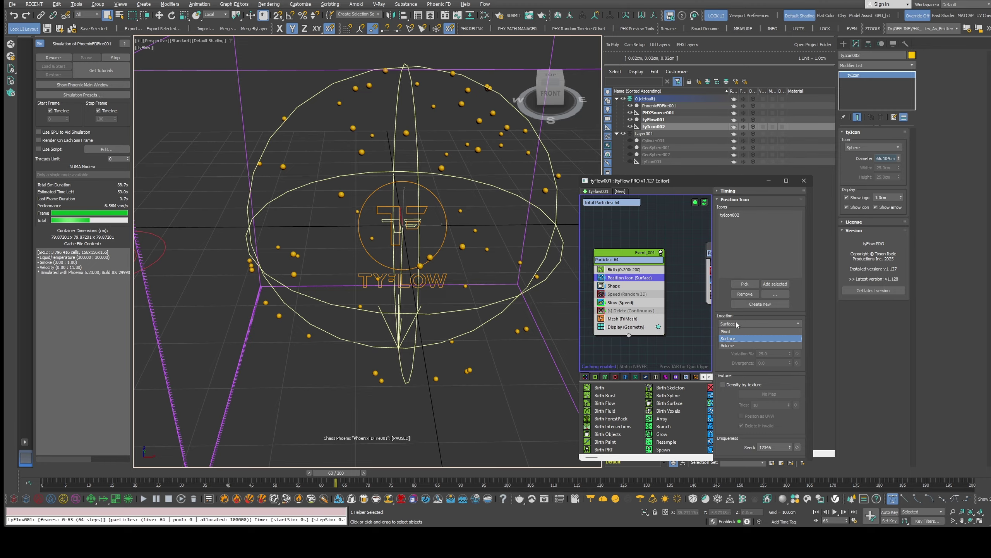
pyautogui.click(759, 338)
pyautogui.moveTo(440, 234)
pyautogui.keyDown('alt'); pyautogui.mouseDown(button='middle')
pyautogui.moveTo(447, 231)
pyautogui.moveTo(434, 225)
pyautogui.mouseUp(button='middle'); pyautogui.keyUp('alt')
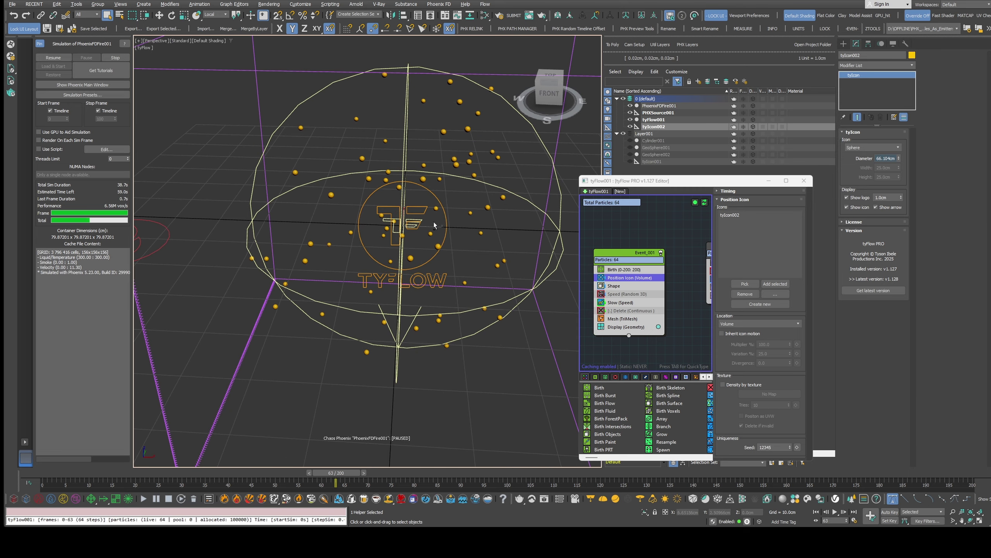
# Set the Birth operator's end frame to 0 and check the particles around the current frame.
pyautogui.moveTo(352, 472)
pyautogui.mouseDown()
pyautogui.moveTo(316, 473)
pyautogui.moveTo(364, 472)
pyautogui.moveTo(355, 473)
pyautogui.mouseUp()
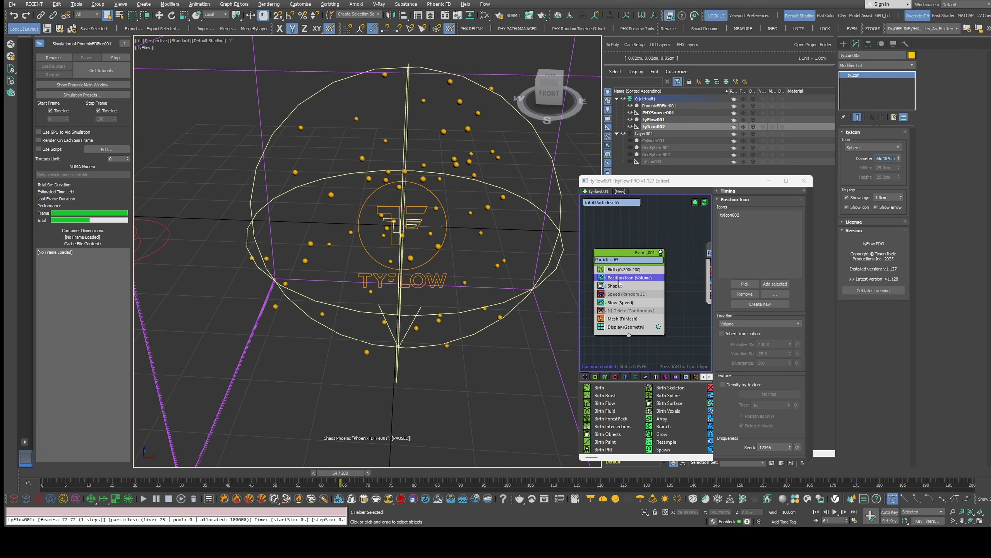
pyautogui.click(636, 269)
pyautogui.doubleClick(772, 215)
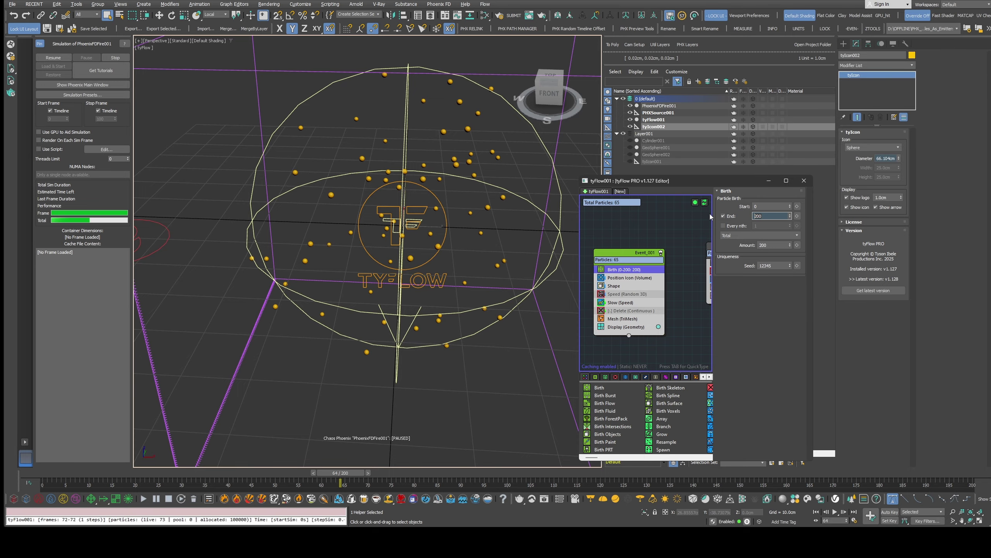
pyautogui.press('Return')
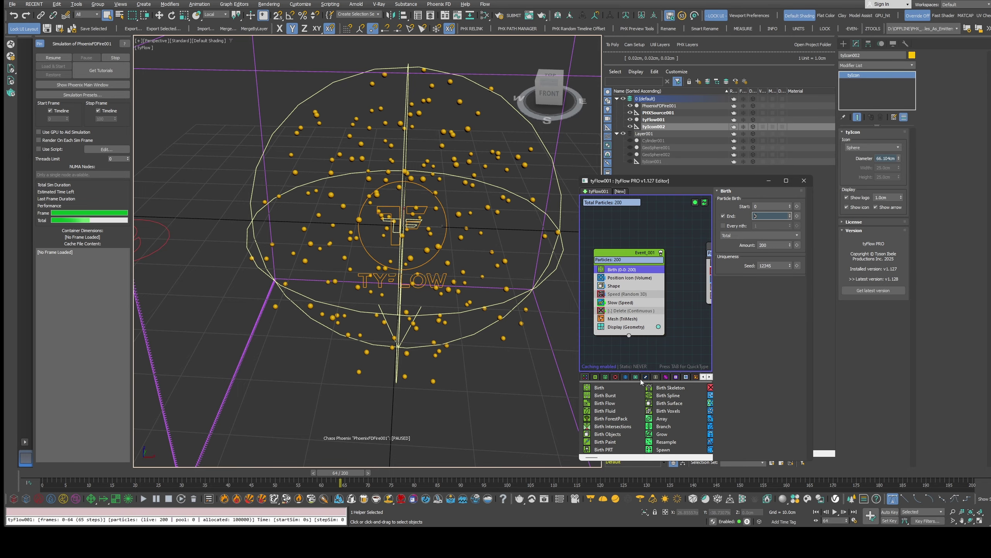
pyautogui.moveTo(344, 476)
pyautogui.mouseDown()
pyautogui.moveTo(481, 475)
pyautogui.moveTo(229, 476)
pyautogui.moveTo(331, 476)
pyautogui.mouseUp()
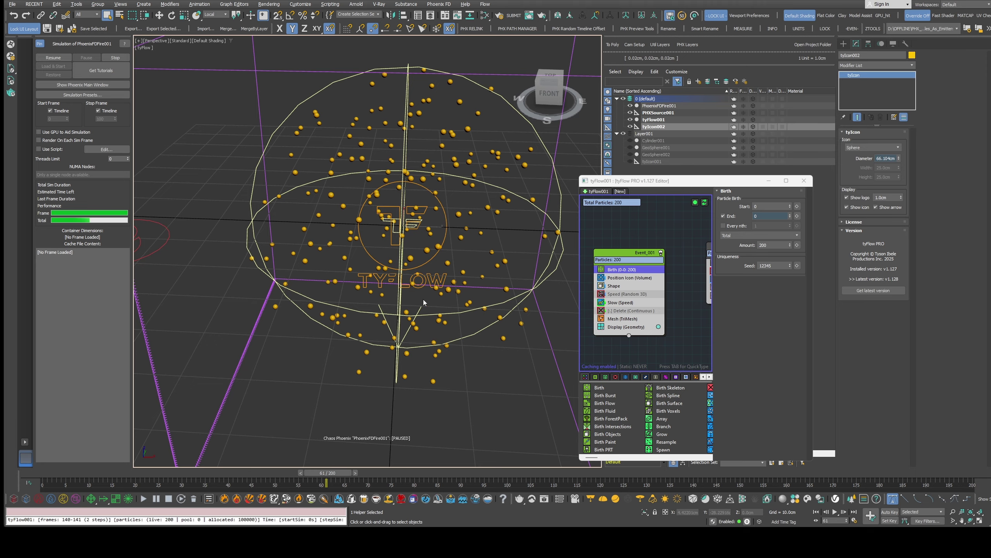
pyautogui.keyDown('alt'); pyautogui.moveTo(460, 324); pyautogui.dragTo(546, 319, button='middle'); pyautogui.keyUp('alt')
# Delete the Speed, Slow, Delete and Mesh operators from Event_001.
pyautogui.click(642, 295)
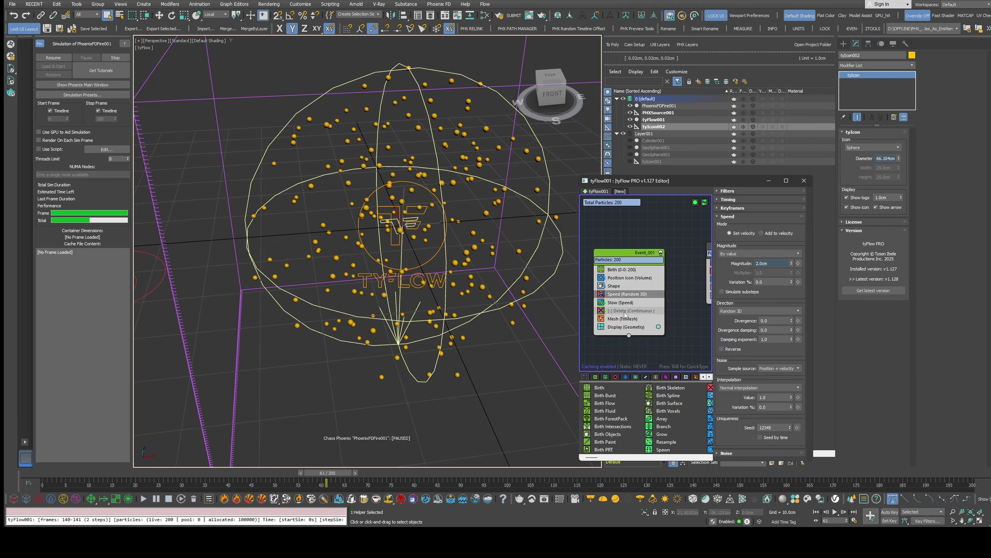
pyautogui.click(631, 303)
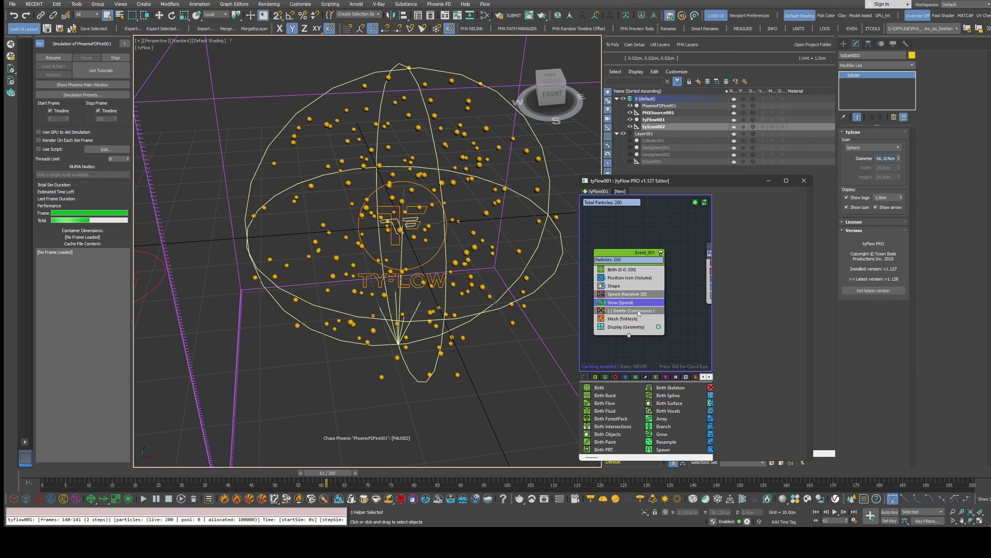
pyautogui.keyDown('ctrl'); pyautogui.click(630, 320); pyautogui.keyUp('ctrl')
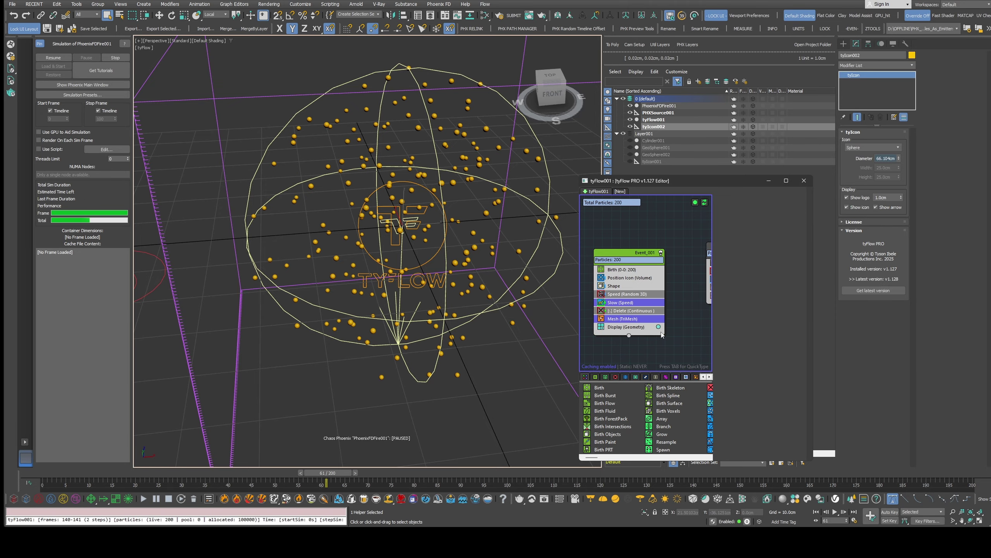
pyautogui.press('Delete')
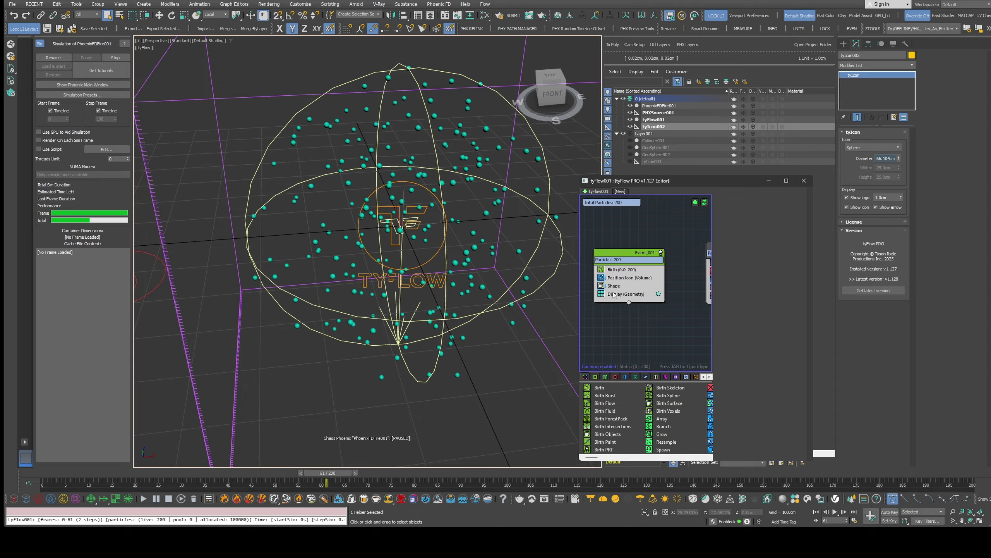
# Add a Display Data operator above the Display operator in Event_001.
pyautogui.press('Tab')
pyautogui.write('display d')
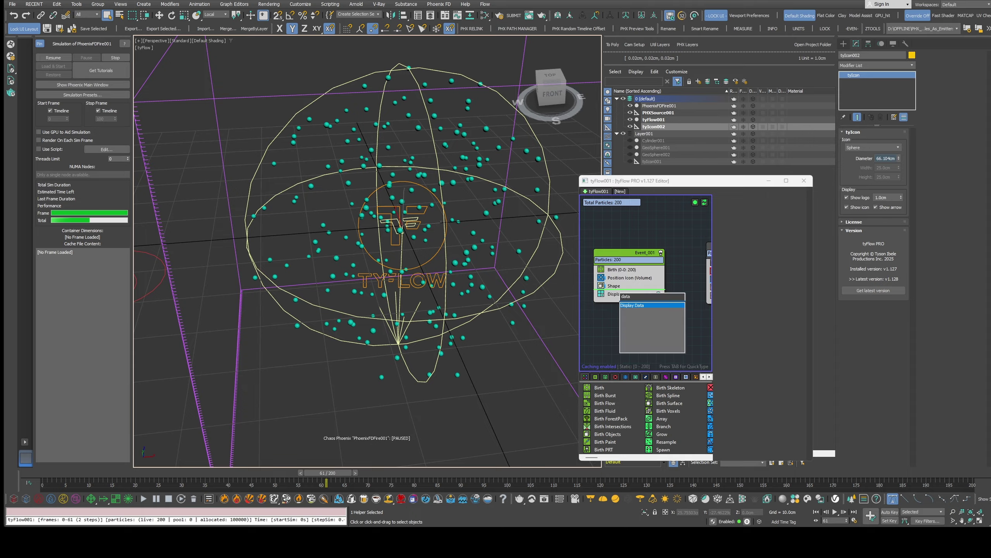
pyautogui.press('Return')
# Label the particles with only their radius, turning off Birth ID and limiting the labels to one decimal.
pyautogui.click(722, 392)
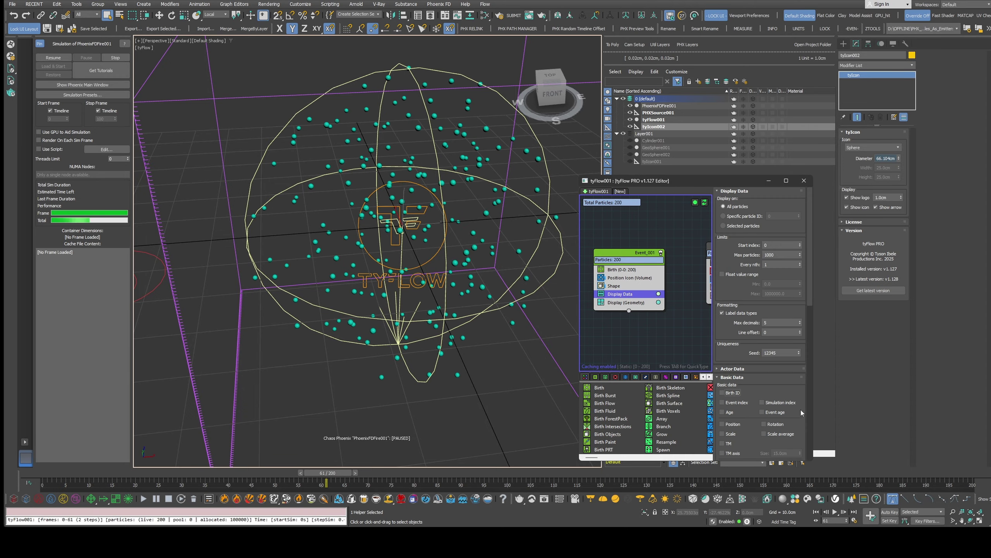
pyautogui.scroll(-5, 726, 407)
pyautogui.scroll(-5, 736, 432)
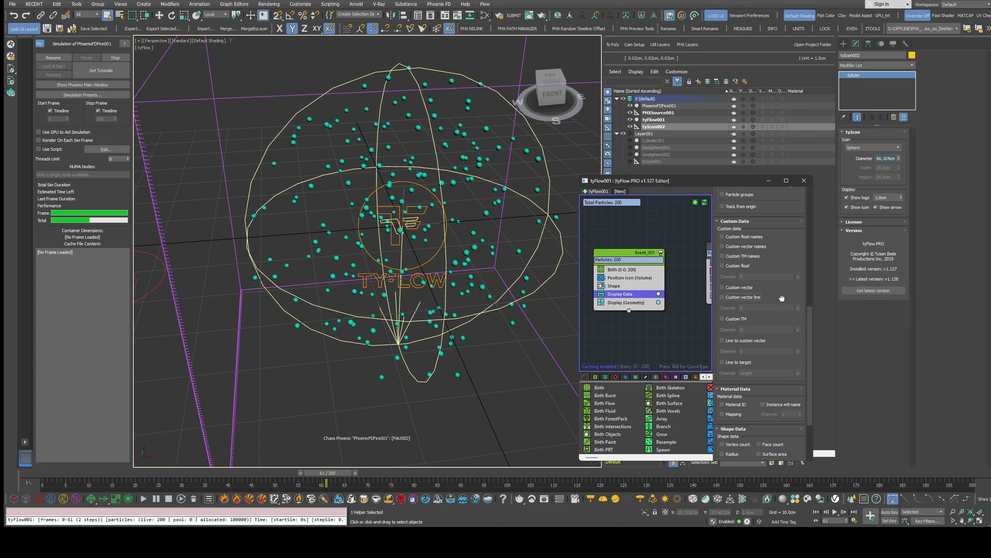
pyautogui.click(723, 437)
pyautogui.scroll(6, 781, 275)
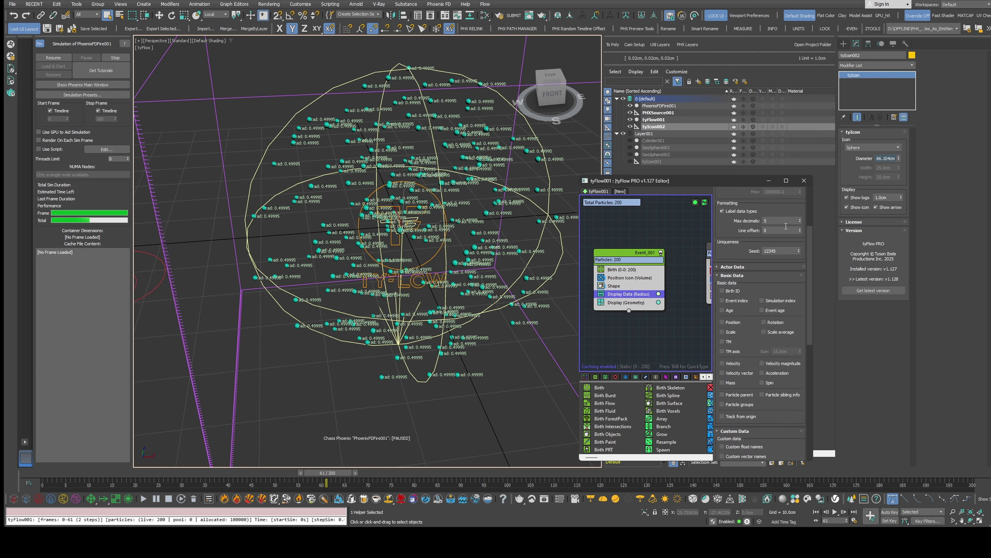
pyautogui.moveTo(800, 221); pyautogui.dragTo(800, 232)
pyautogui.moveTo(545, 285); pyautogui.dragTo(509, 262, button='middle')
# Add a Scale operator above Display in Event_001 with an 80% scale variation on all axes.
pyautogui.click(642, 332)
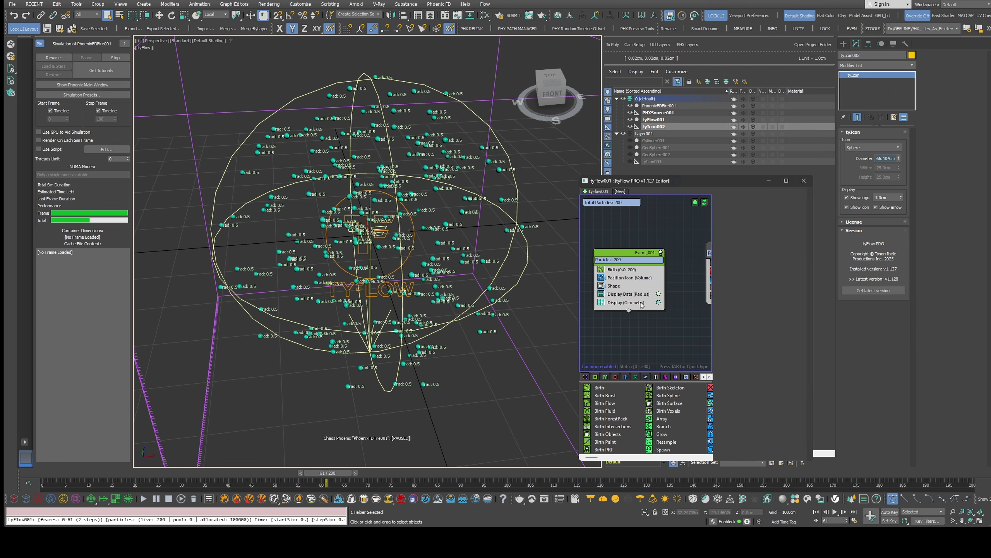
pyautogui.press('Tab')
pyautogui.write('sca')
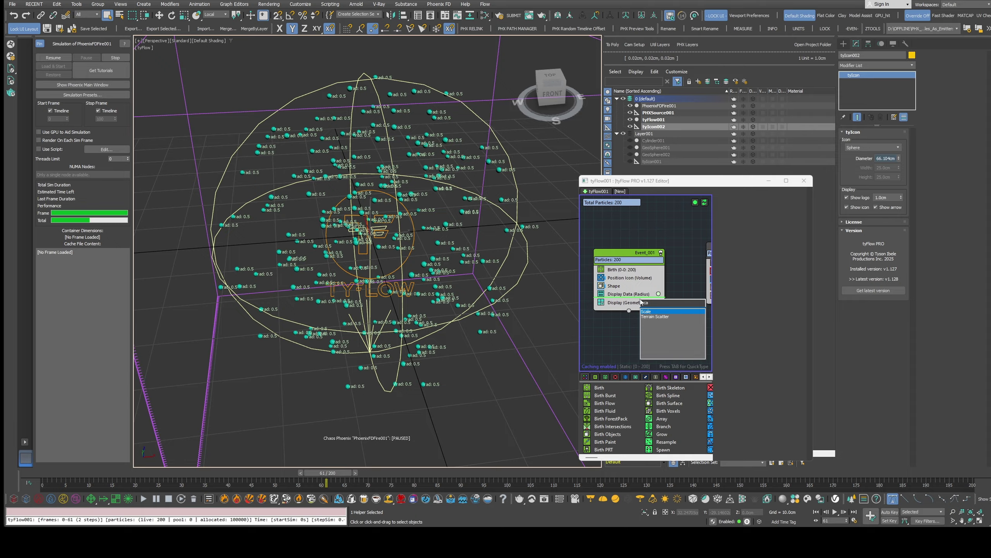
pyautogui.press('Return')
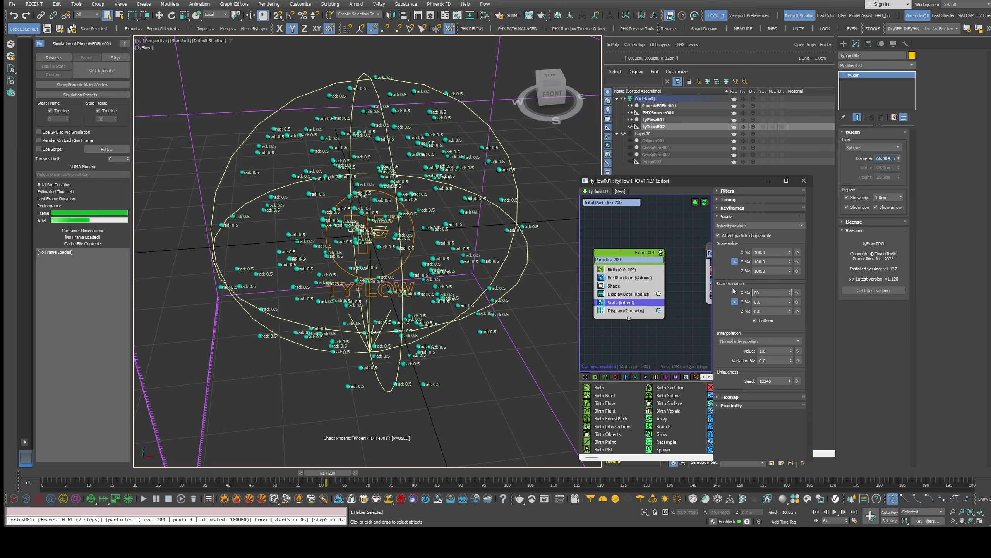
pyautogui.write('80')
pyautogui.press('Return')
# Set the Scale operator's scale value to 500% on all axes and inspect the enlarged particles.
pyautogui.click(773, 251)
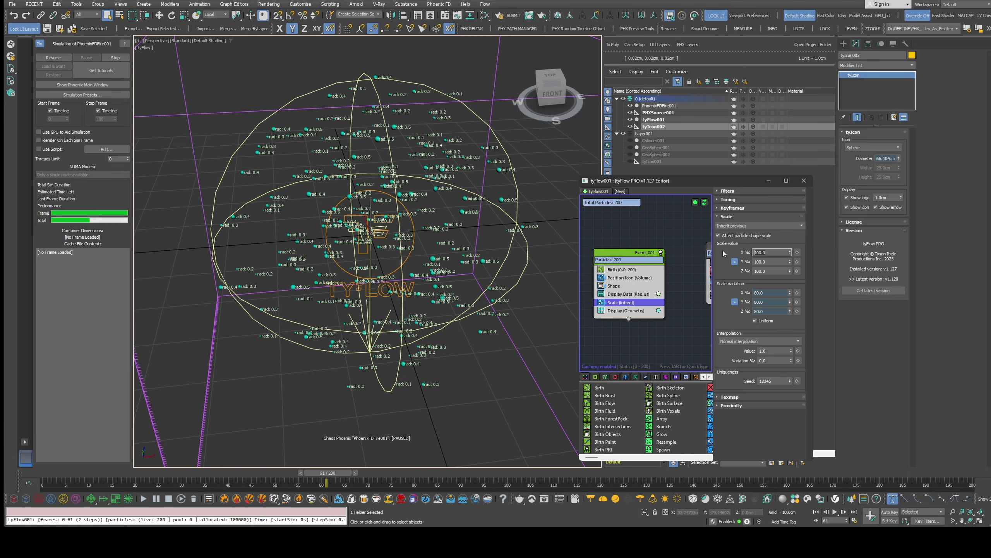
pyautogui.write('500')
pyautogui.press('Return')
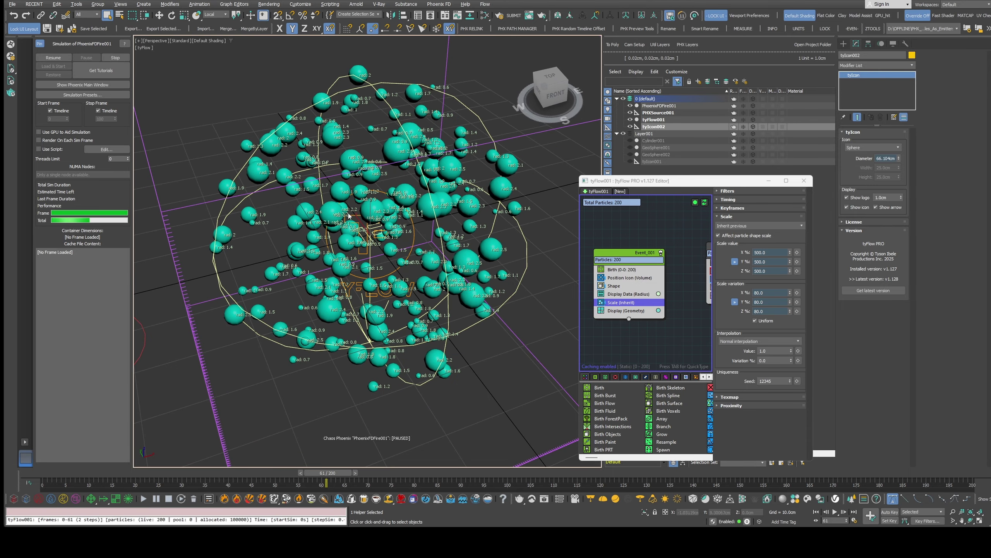
pyautogui.scroll(6, 301, 225)
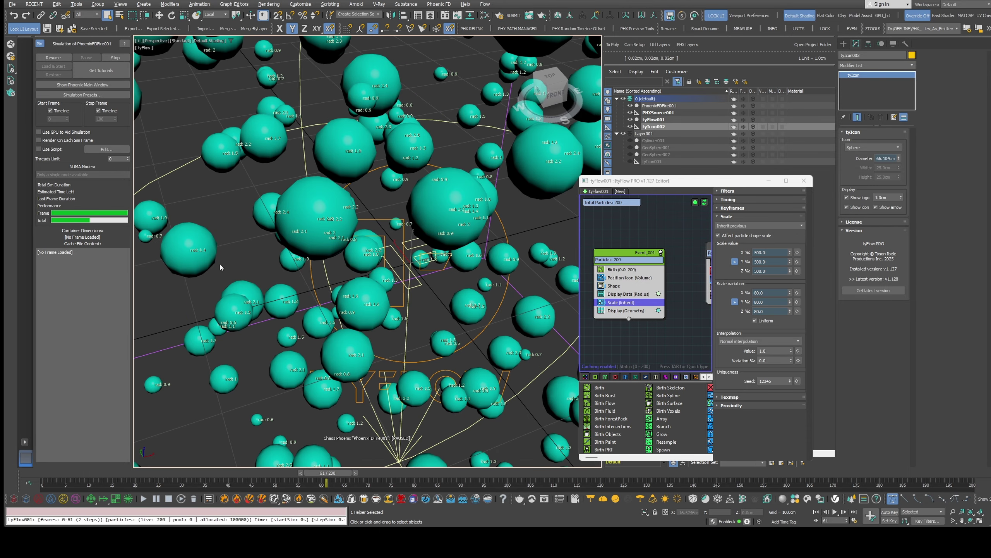
# Hide tyIcon002 and add a Property Test operator to Event_001 that sends particles to a new event.
pyautogui.scroll(-6, 207, 252)
pyautogui.keyDown('alt'); pyautogui.moveTo(207, 252); pyautogui.dragTo(243, 190, button='middle'); pyautogui.keyUp('alt')
pyautogui.click(630, 126)
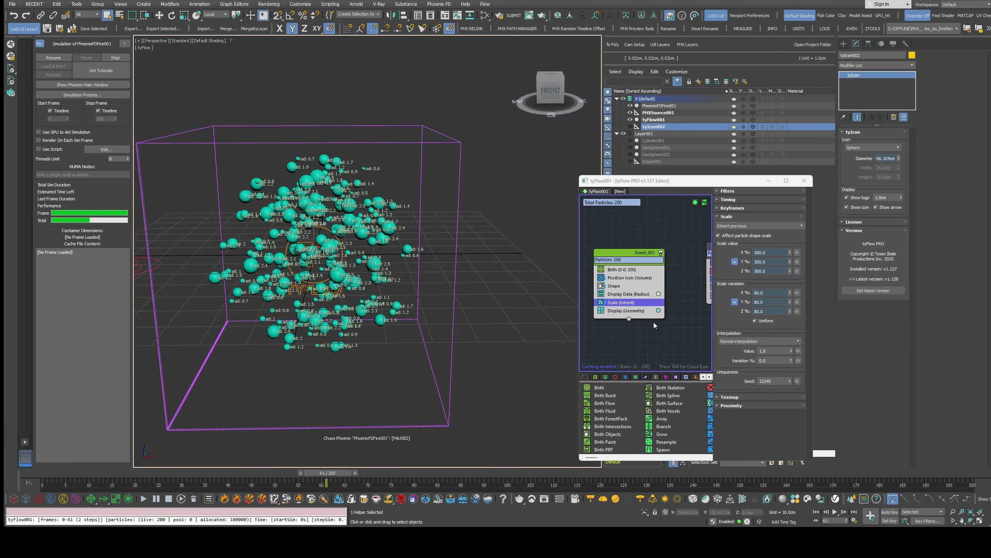
pyautogui.moveTo(653, 324); pyautogui.dragTo(639, 274, button='middle')
pyautogui.click(615, 269)
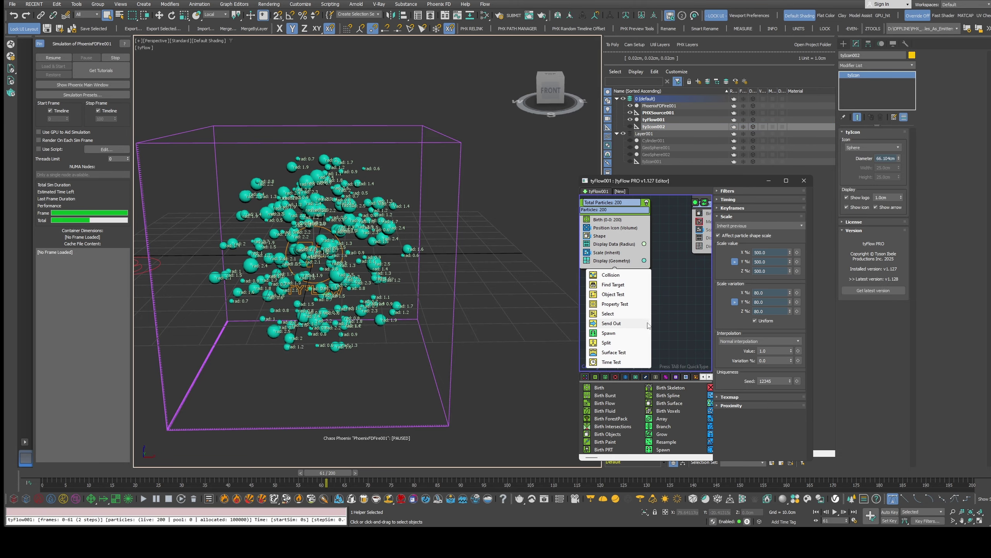
pyautogui.click(615, 304)
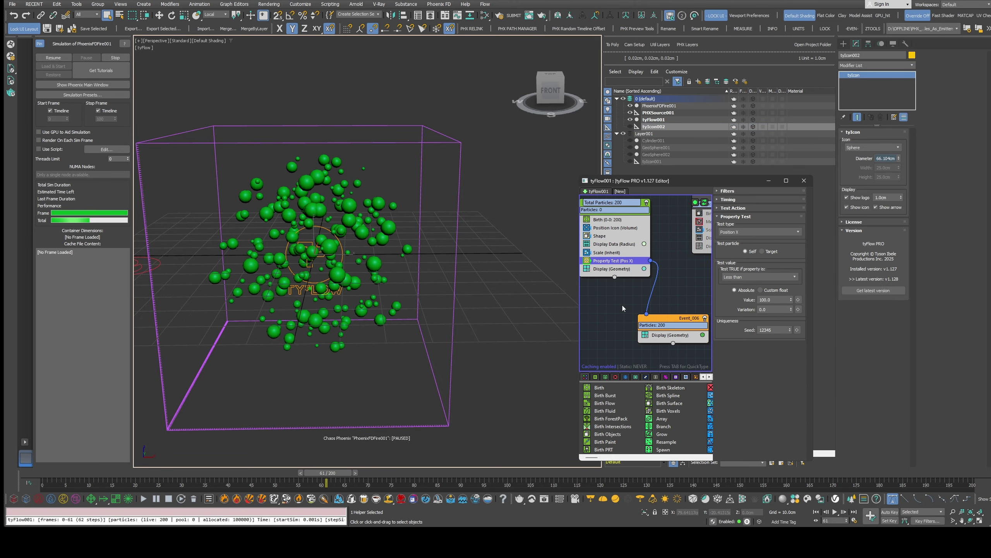
# Set the Property Test to send out particles whose radius is greater than 1.0 and inspect the split.
pyautogui.click(750, 232)
pyautogui.click(744, 421)
pyautogui.click(746, 276)
pyautogui.click(741, 299)
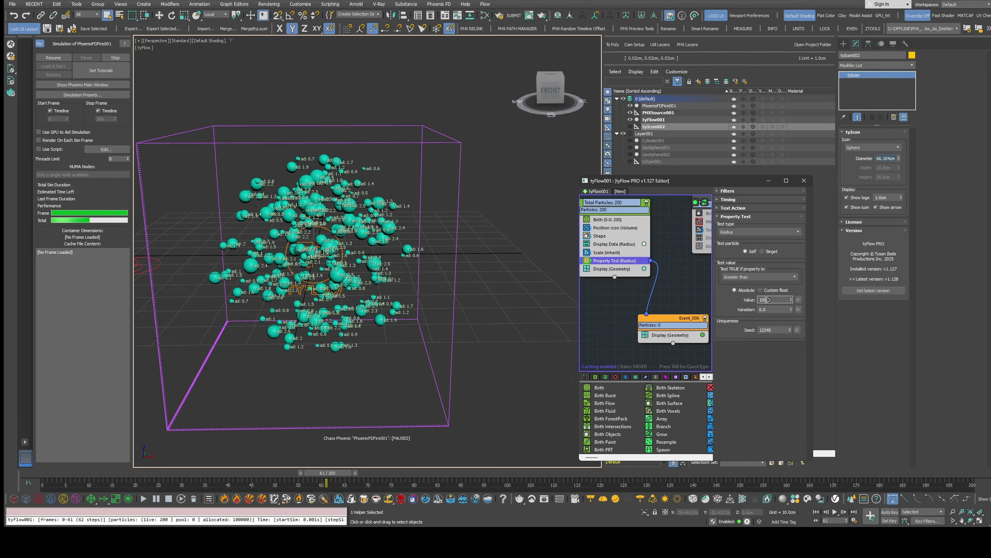
pyautogui.scroll(4, 310, 243)
pyautogui.keyDown('alt'); pyautogui.moveTo(309, 243); pyautogui.dragTo(320, 249, button='middle'); pyautogui.keyUp('alt')
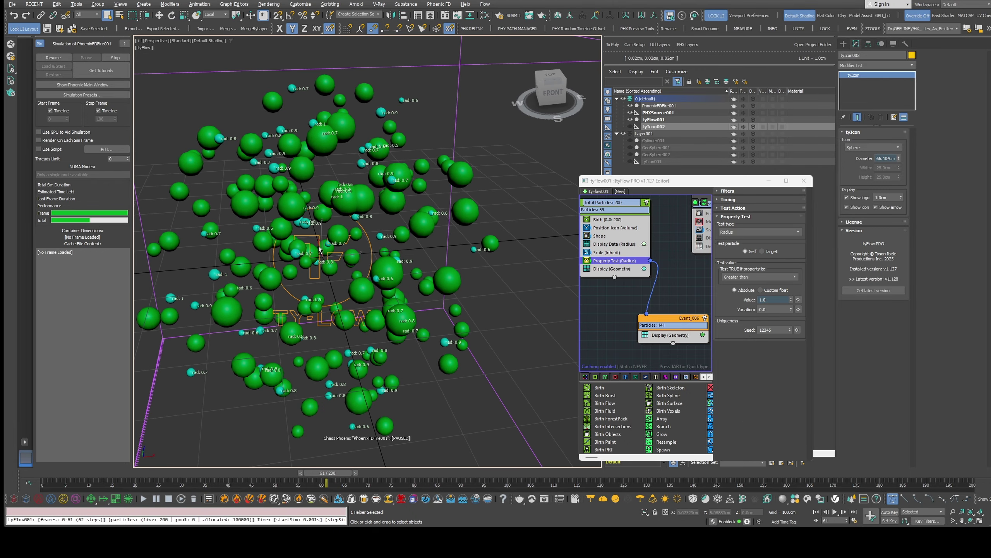
# Change the new event's display color to dark orange and disable the Display Data operator in Event_001.
pyautogui.click(702, 335)
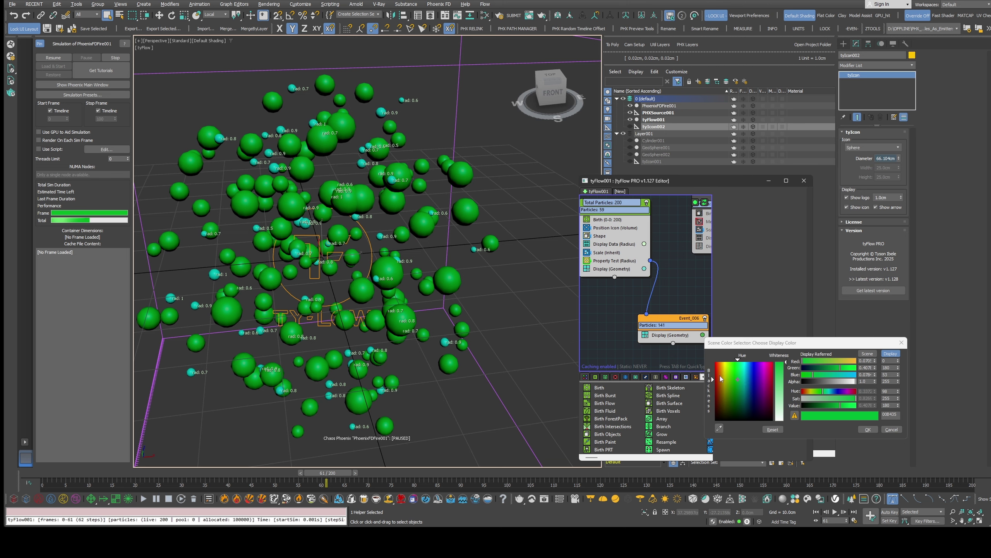
pyautogui.moveTo(721, 378); pyautogui.dragTo(720, 376)
pyautogui.click(858, 429)
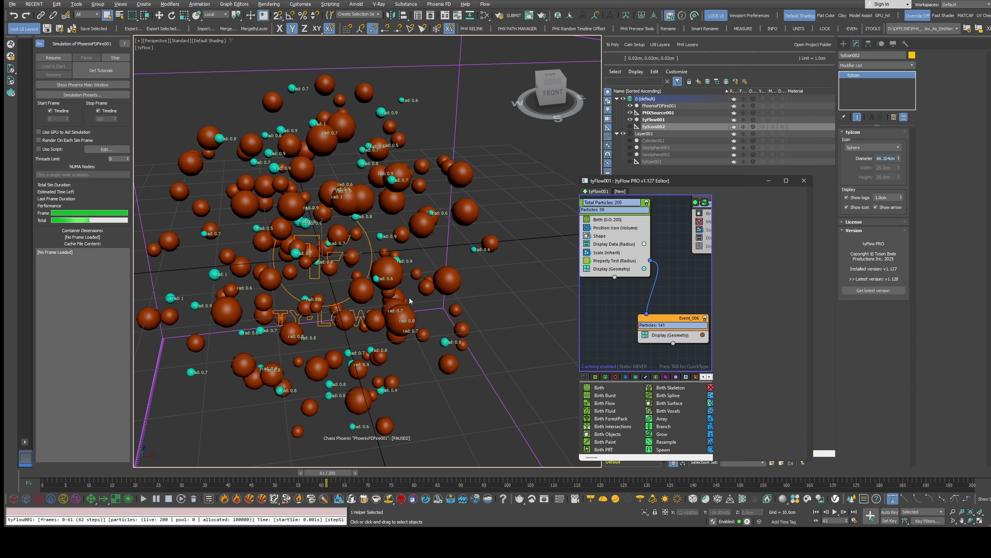
pyautogui.moveTo(378, 290); pyautogui.dragTo(408, 304, button='middle')
pyautogui.click(587, 244)
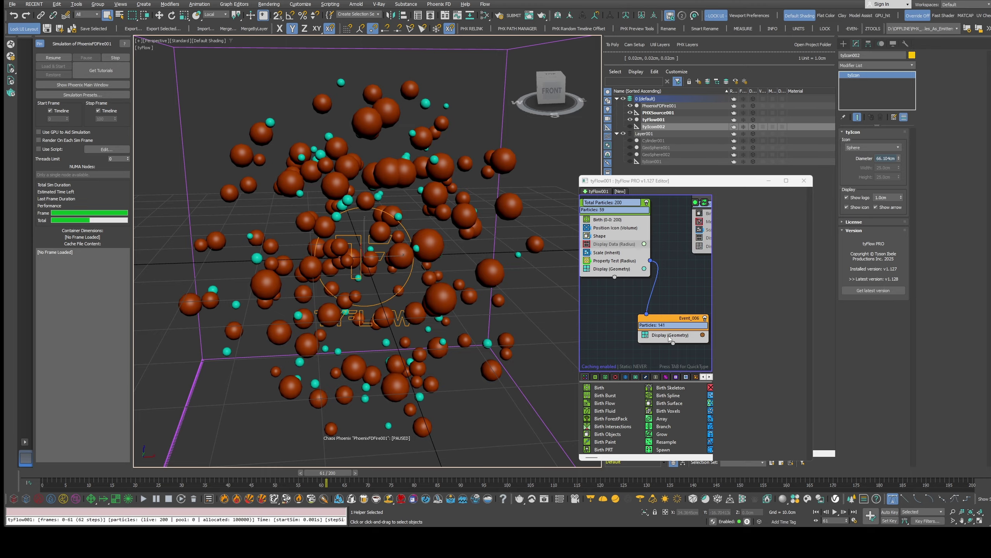
# Try a radius threshold of 0.7 in the Property Test, and then set it to 1.5.
pyautogui.click(627, 261)
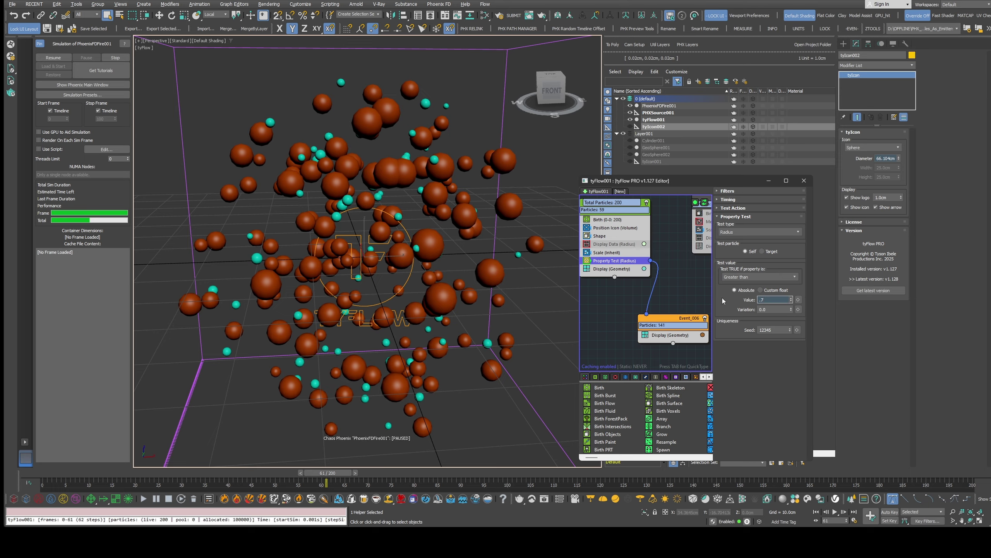
pyautogui.press('Return')
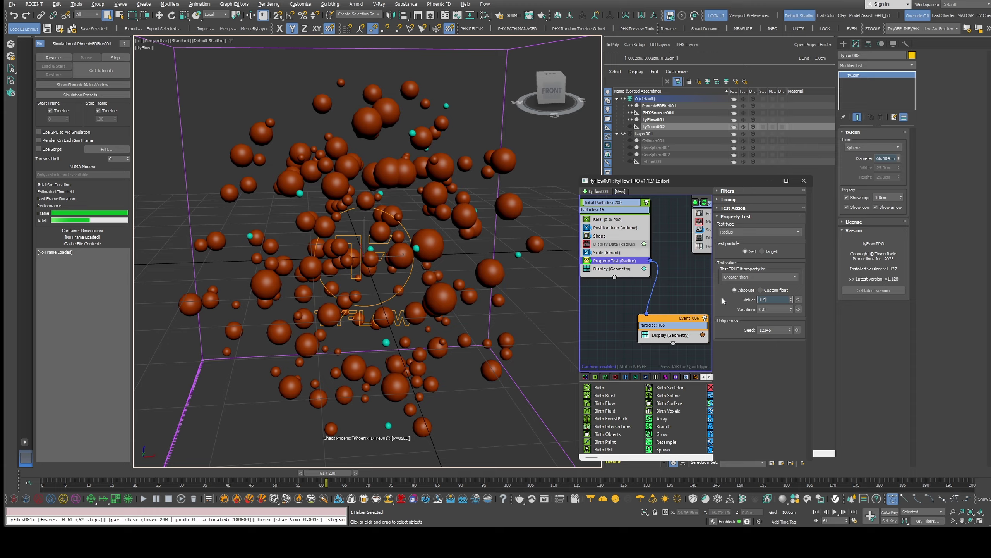
pyautogui.write('1.5')
pyautogui.press('Return')
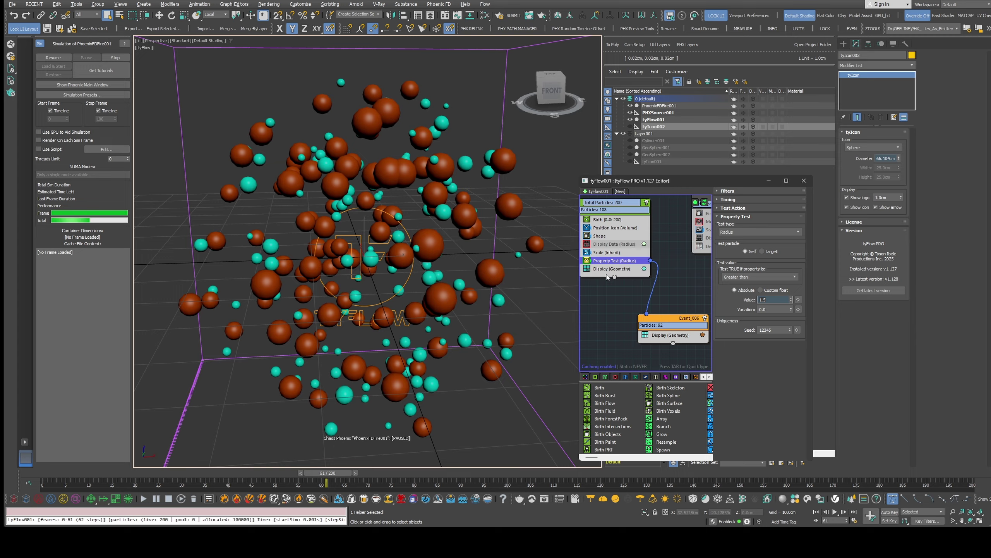
# Tidy the flow layout by moving the unrelated event away and placing Event_006 beside Event_001.
pyautogui.scroll(-4, 649, 274)
pyautogui.scroll(3, 641, 227)
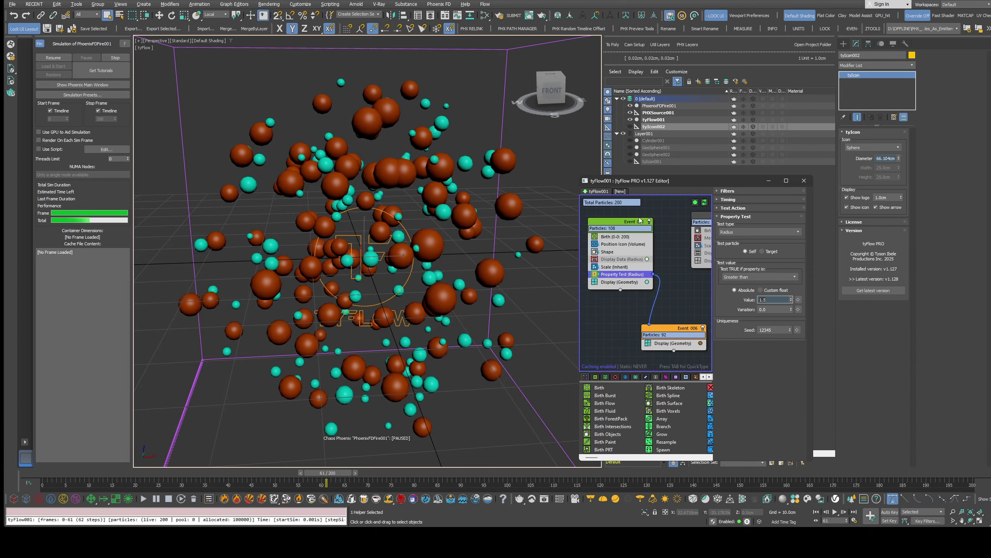
pyautogui.scroll(2, 640, 220)
pyautogui.moveTo(678, 336); pyautogui.dragTo(642, 322, button='middle')
pyautogui.scroll(-4, 658, 313)
pyautogui.moveTo(660, 249); pyautogui.dragTo(718, 217)
pyautogui.moveTo(628, 331); pyautogui.dragTo(662, 322, button='middle')
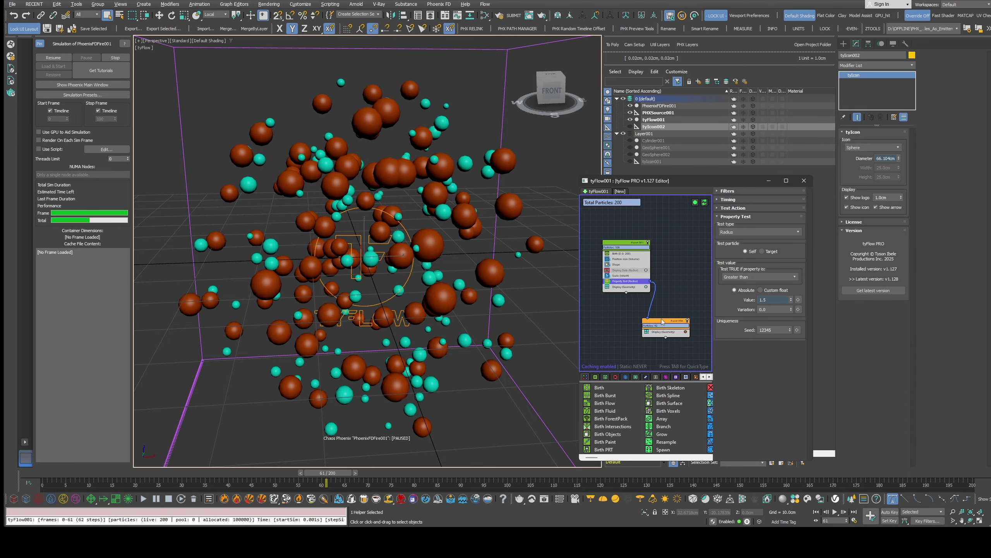
pyautogui.moveTo(662, 321); pyautogui.dragTo(673, 290)
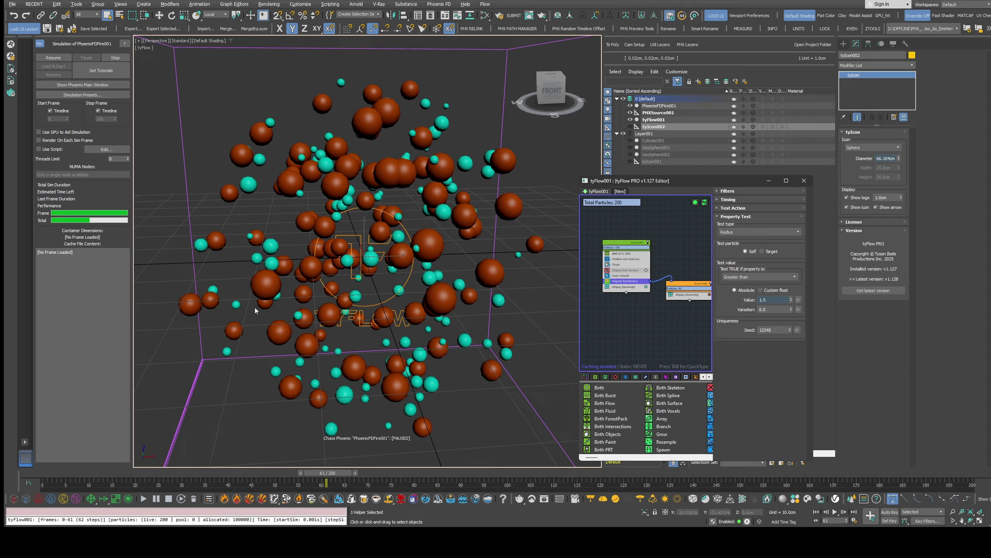
# Add a Particle Groups operator below Birth in Event_001 and assign its particles to export group A.
pyautogui.scroll(3, 618, 296)
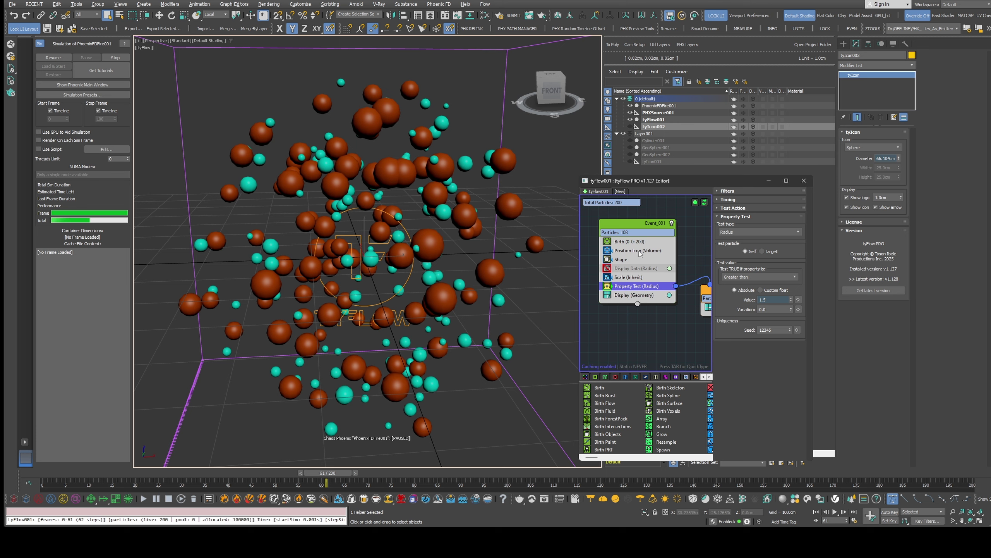
pyautogui.press('Tab')
pyautogui.write('group')
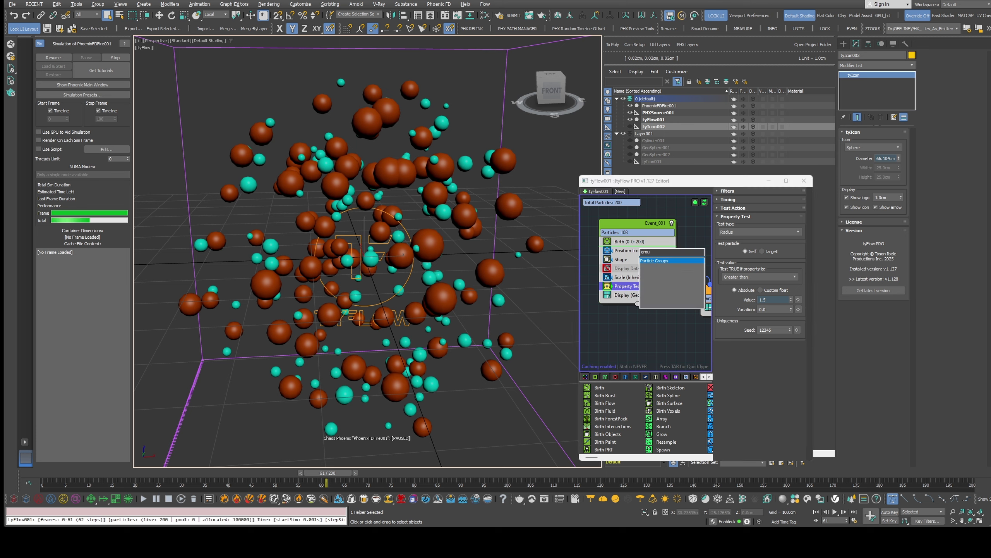
pyautogui.press('Return')
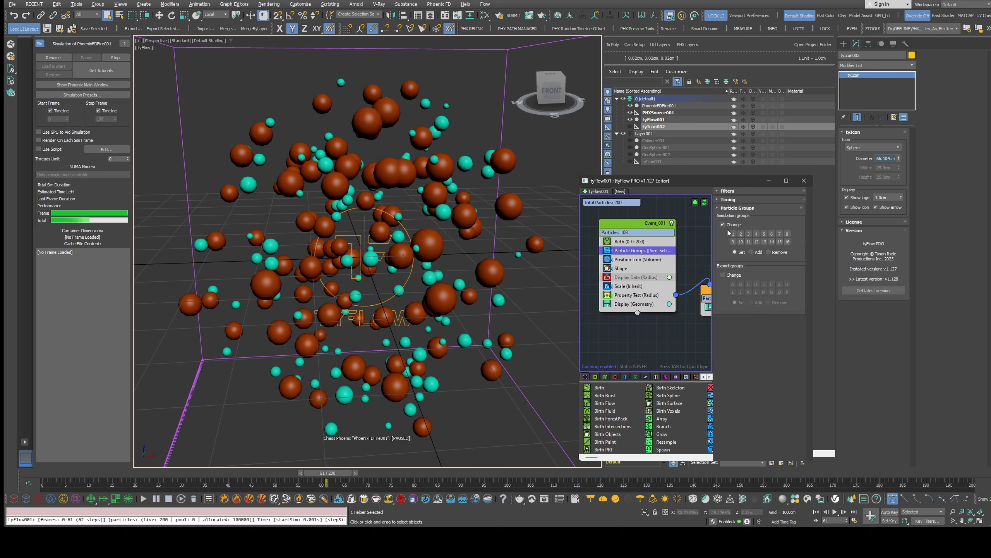
pyautogui.click(733, 275)
pyautogui.click(733, 284)
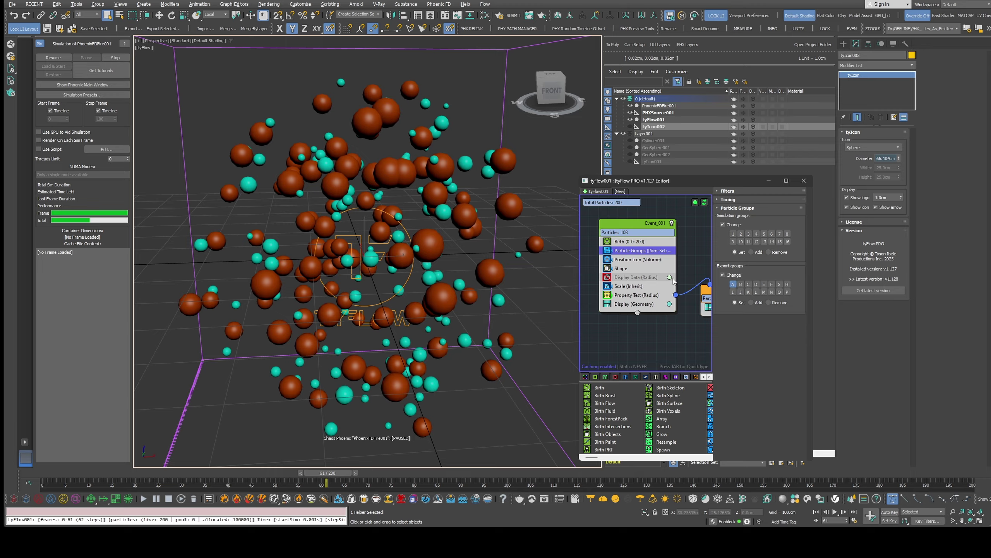
# Copy the Particle Groups operator into Event_006 and set its export group to B.
pyautogui.moveTo(691, 262); pyautogui.dragTo(668, 252, button='middle')
pyautogui.moveTo(622, 241); pyautogui.dragTo(694, 297)
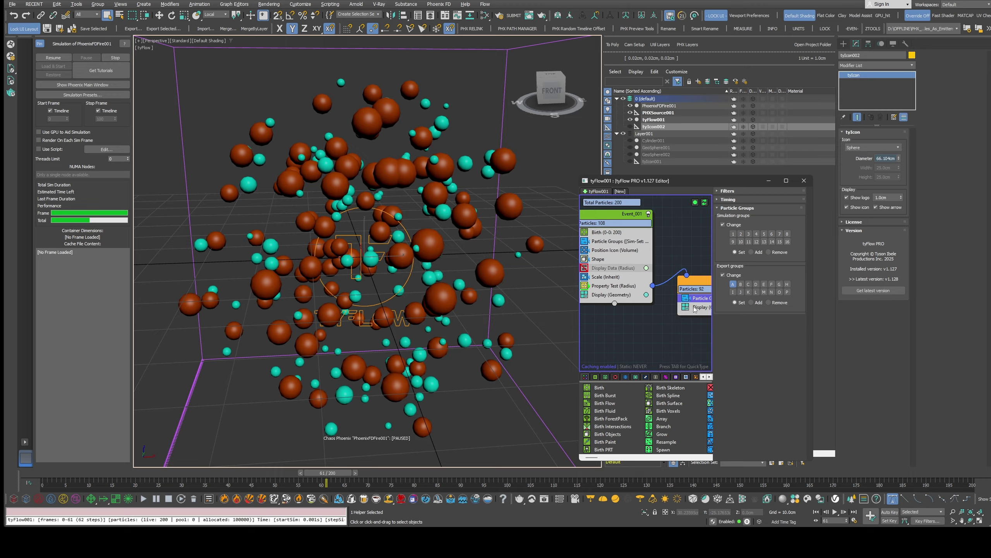
pyautogui.moveTo(694, 297); pyautogui.dragTo(670, 293, button='middle')
pyautogui.click(741, 284)
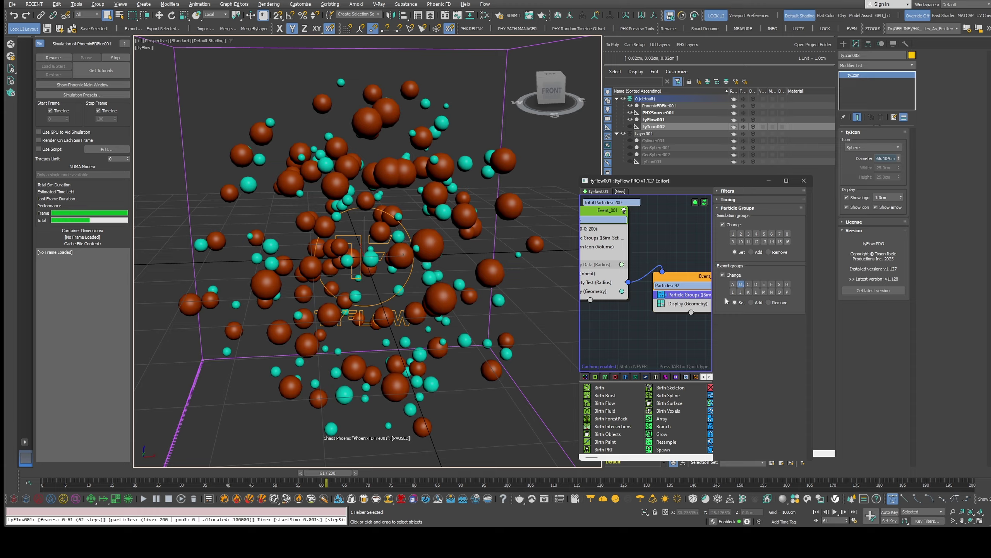
# Restart the Phoenix simulation from scratch, stop it after a few frames and return to frame 0.
pyautogui.click(115, 57)
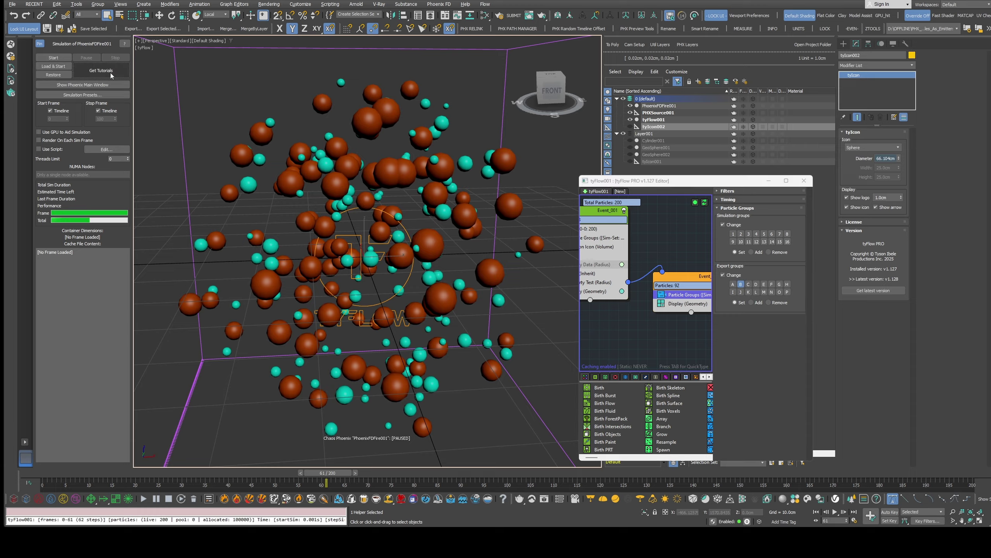
pyautogui.click(55, 58)
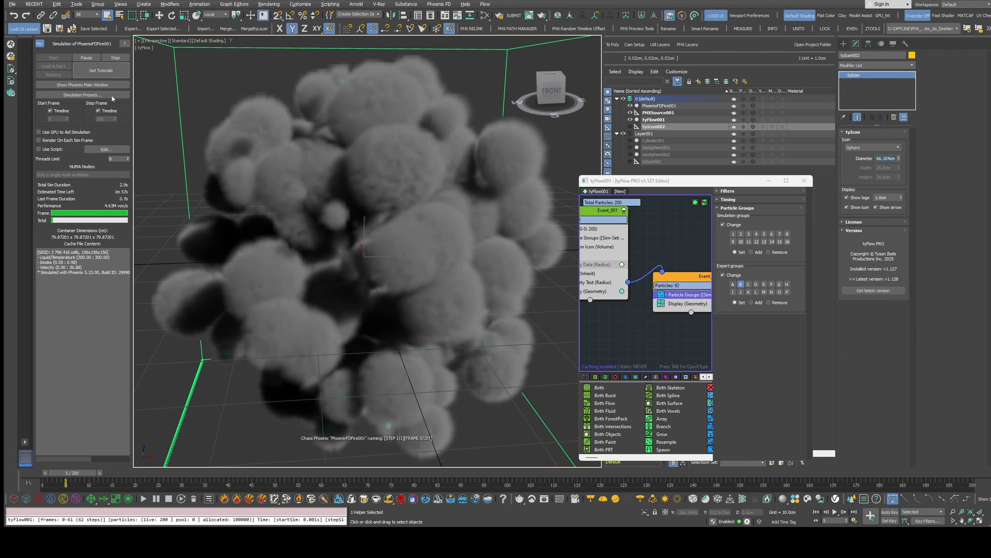
pyautogui.click(116, 58)
pyautogui.moveTo(77, 473); pyautogui.dragTo(46, 473)
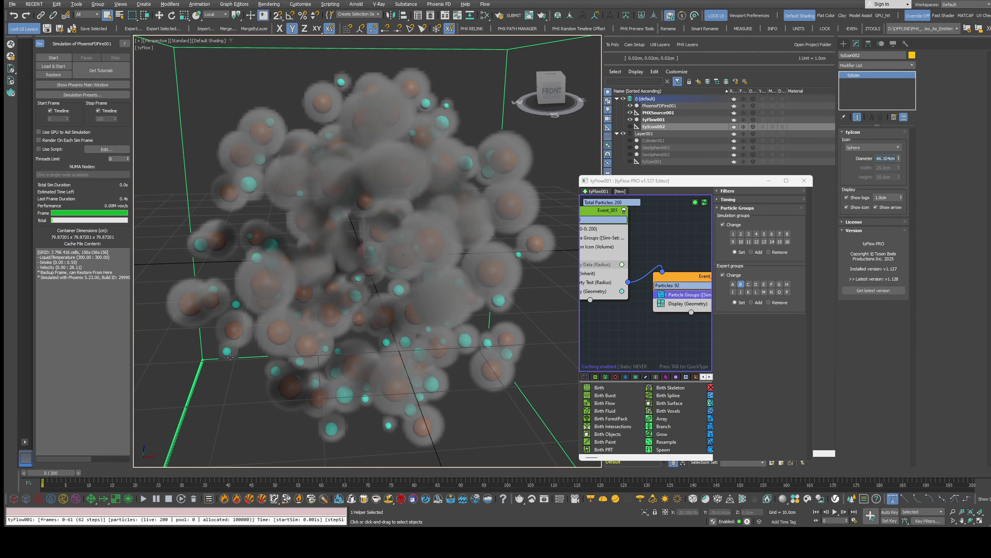
# Inspect the smoke around the small and large particles and review PHXSource001's particle shape options.
pyautogui.keyDown('alt'); pyautogui.moveTo(225, 358); pyautogui.dragTo(242, 340, button='middle'); pyautogui.keyUp('alt')
pyautogui.scroll(6, 242, 340)
pyautogui.scroll(-1, 242, 340)
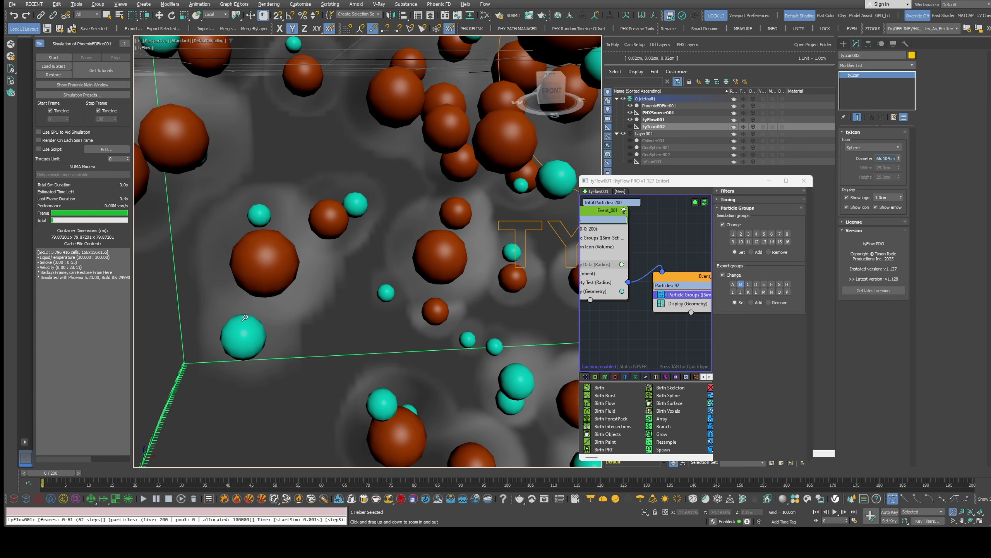
pyautogui.scroll(-8, 221, 227)
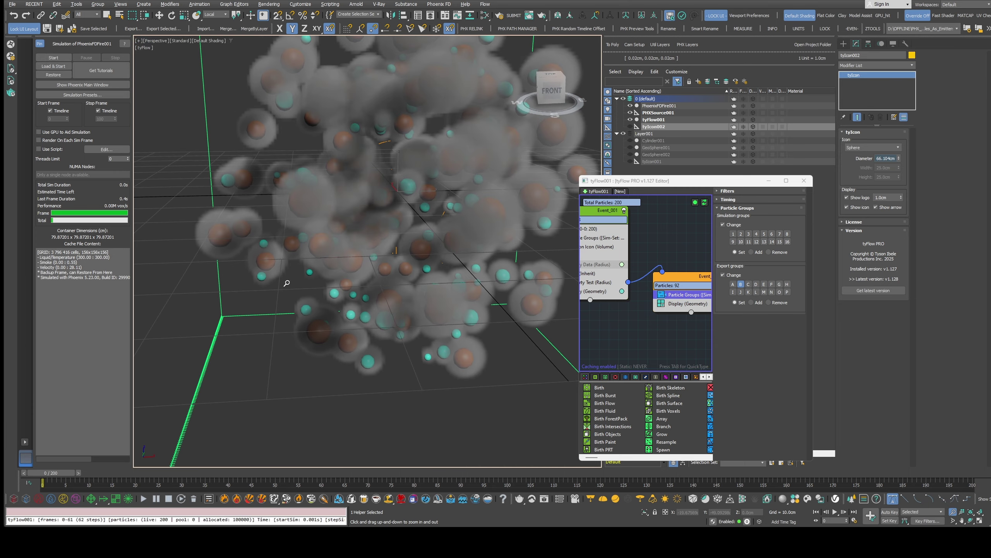
pyautogui.click(668, 113)
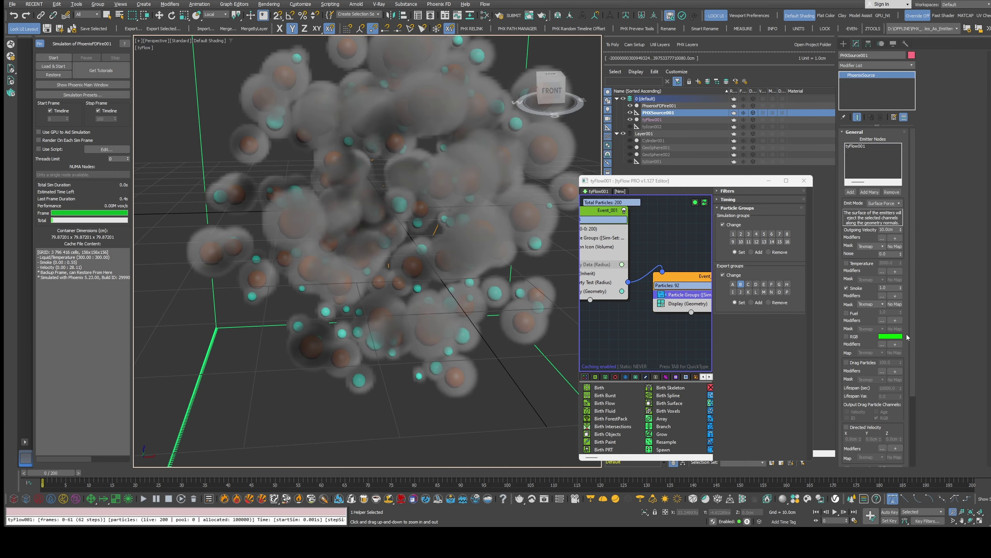
pyautogui.scroll(-3, 881, 190)
pyautogui.click(899, 453)
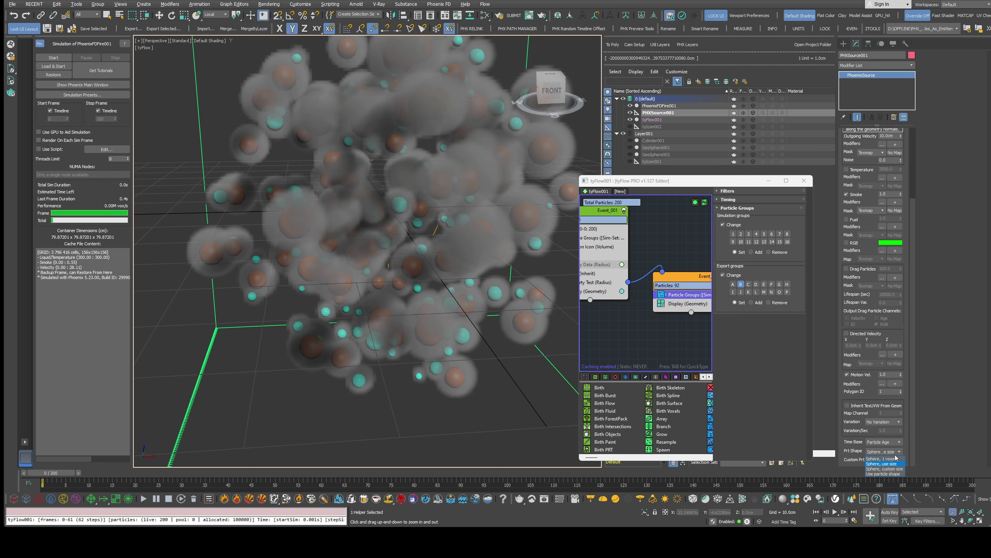
pyautogui.click(849, 441)
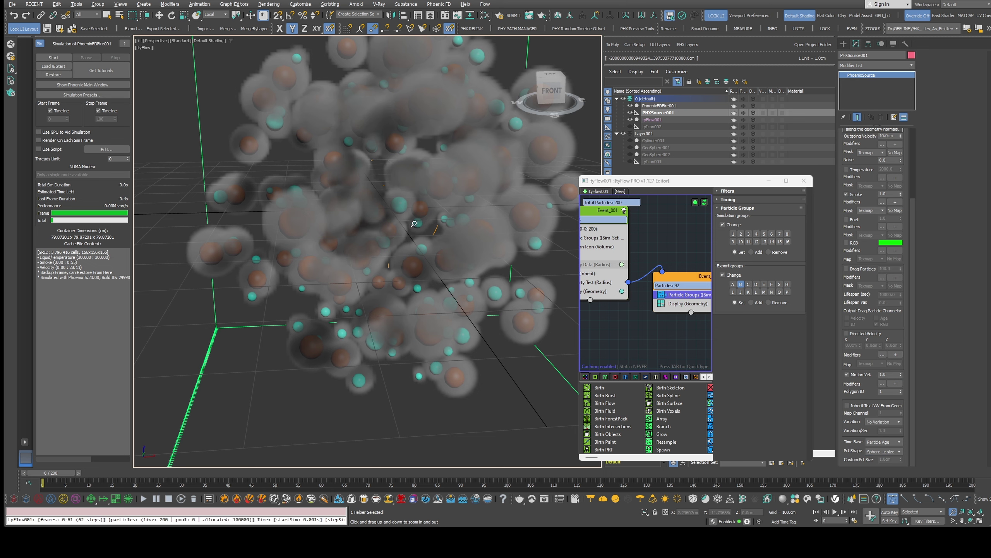
pyautogui.scroll(3, 426, 214)
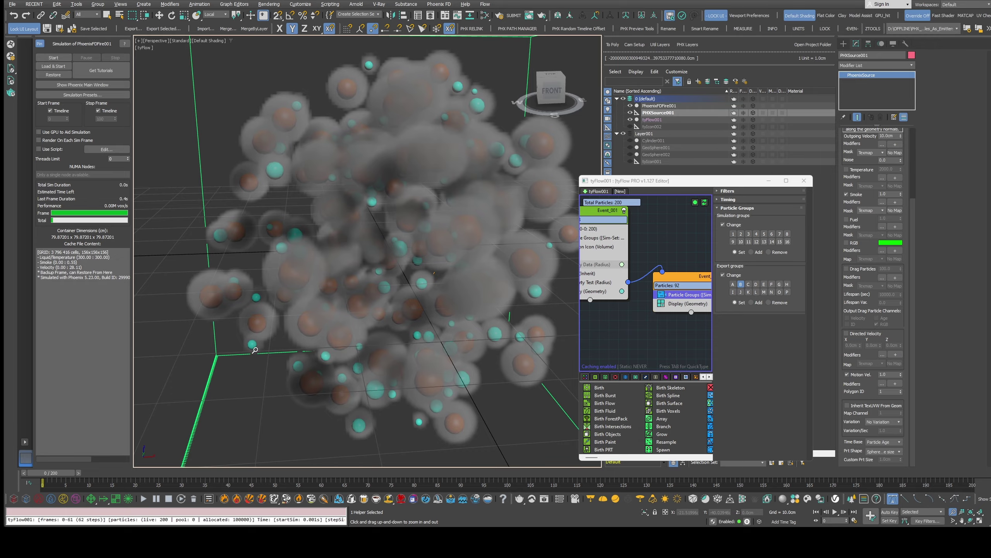
# Enable export group A in tyFlow001's particle interface settings and start the Phoenix simulation.
pyautogui.click(653, 120)
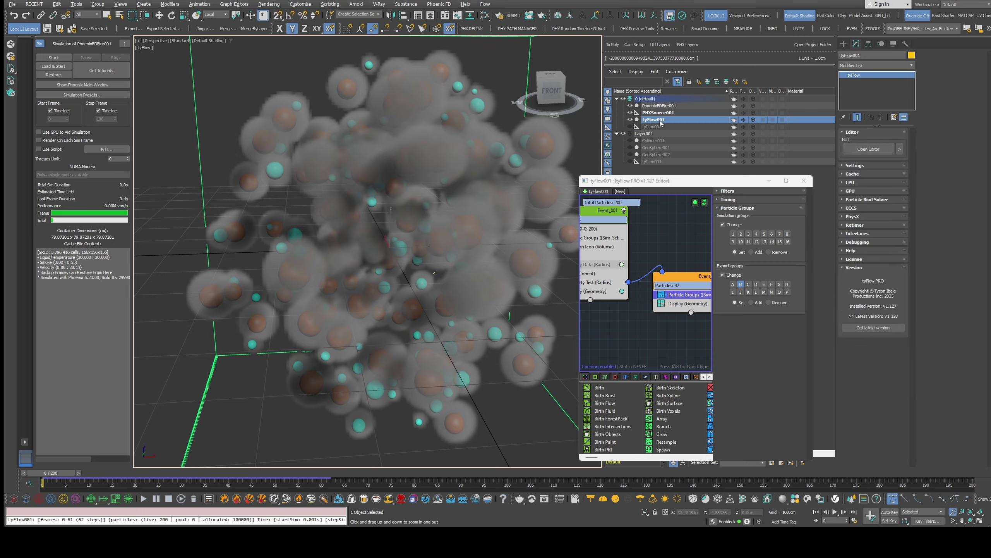
pyautogui.click(857, 234)
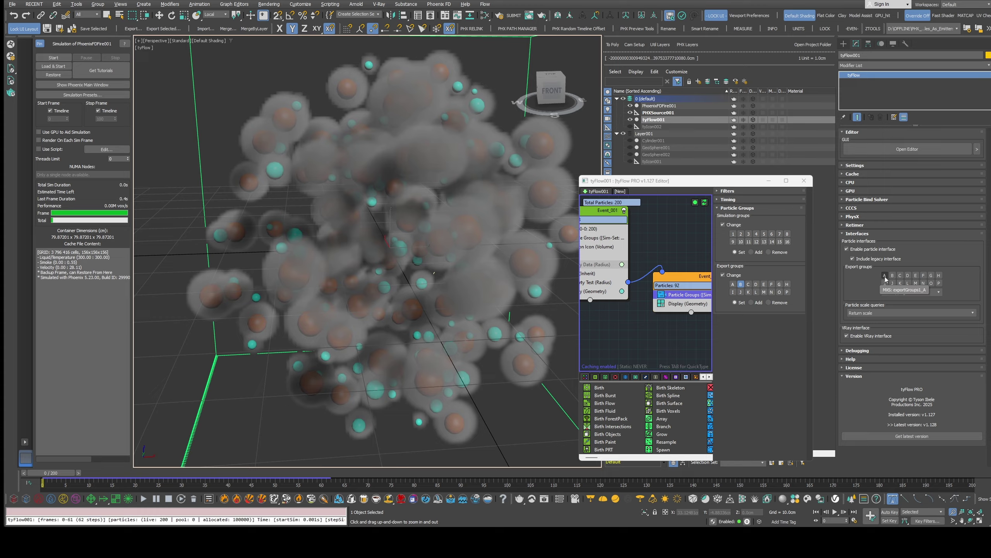
pyautogui.click(884, 275)
pyautogui.click(53, 58)
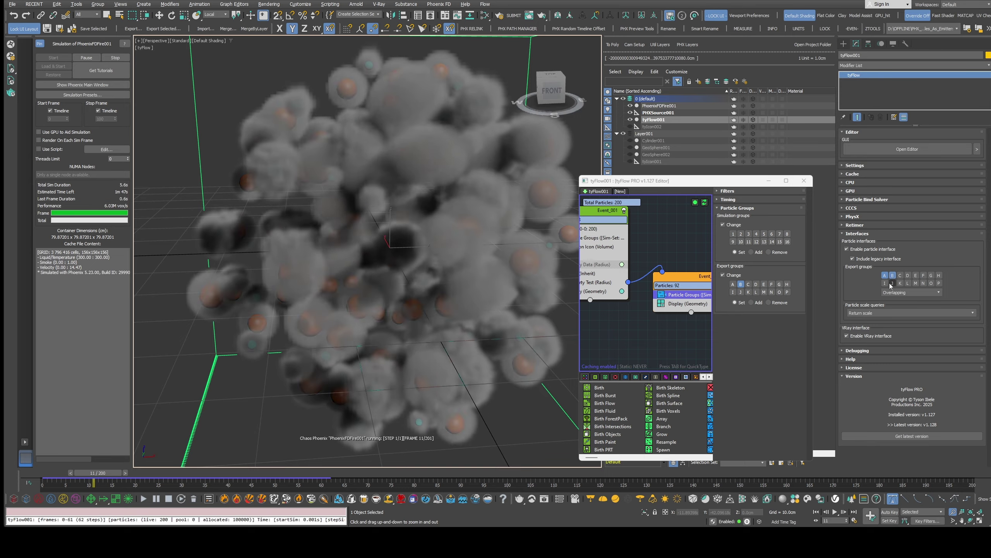
# Leave only export group B enabled for tyFlow001, check the emitted smoke and stop the simulation.
pyautogui.scroll(-4, 515, 355)
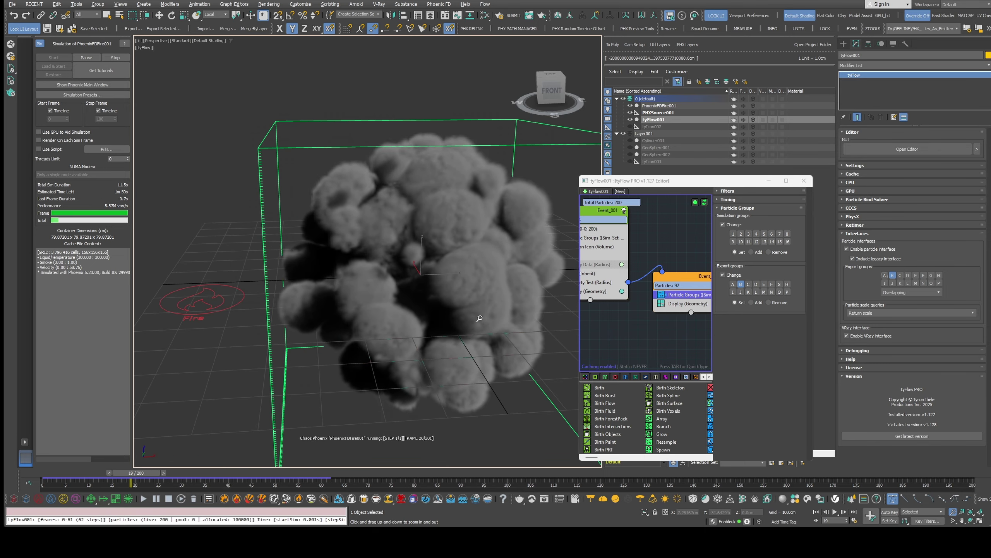
pyautogui.moveTo(481, 321); pyautogui.dragTo(386, 223, button='middle')
pyautogui.click(115, 58)
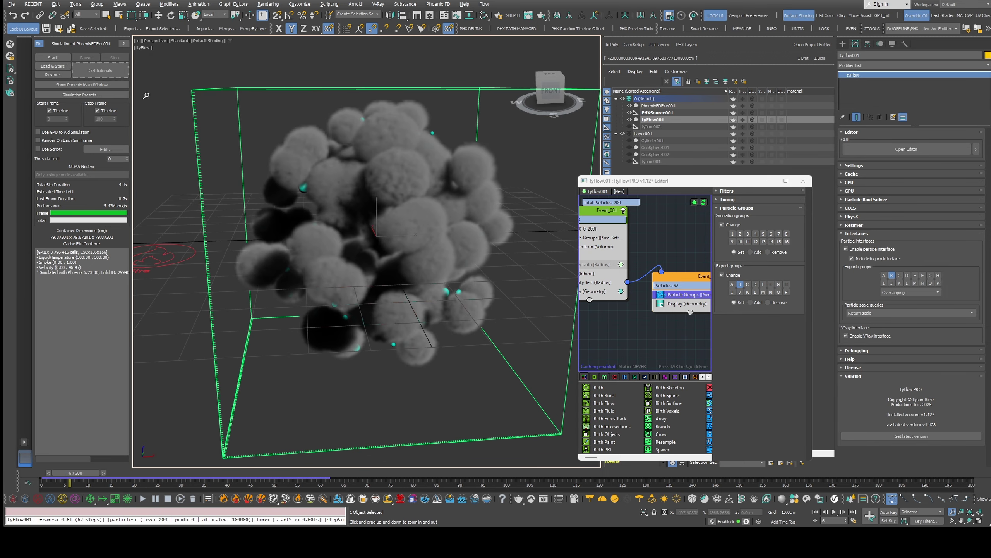
# Start the simulation again and enable the Temperature channel at 2000 on PHXSource001.
pyautogui.click(53, 57)
pyautogui.click(658, 113)
pyautogui.click(850, 265)
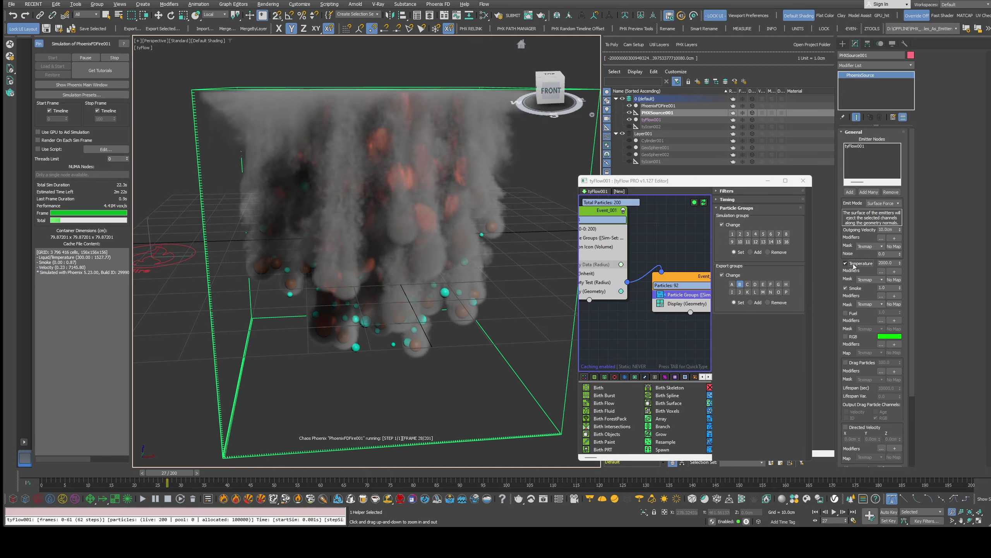
# Stop the Phoenix simulation and inspect the heated smoke around the particles from another angle.
pyautogui.click(115, 58)
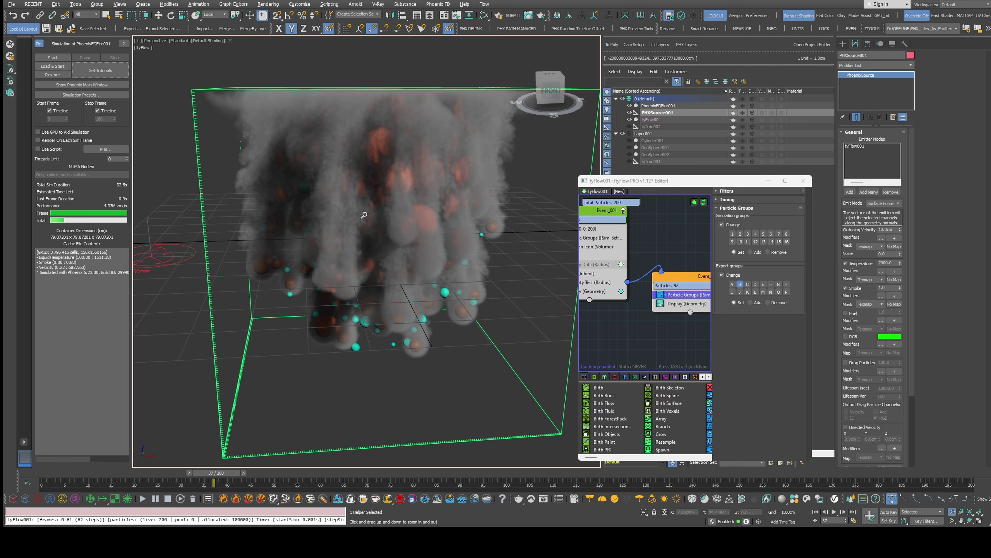
pyautogui.scroll(-3, 401, 293)
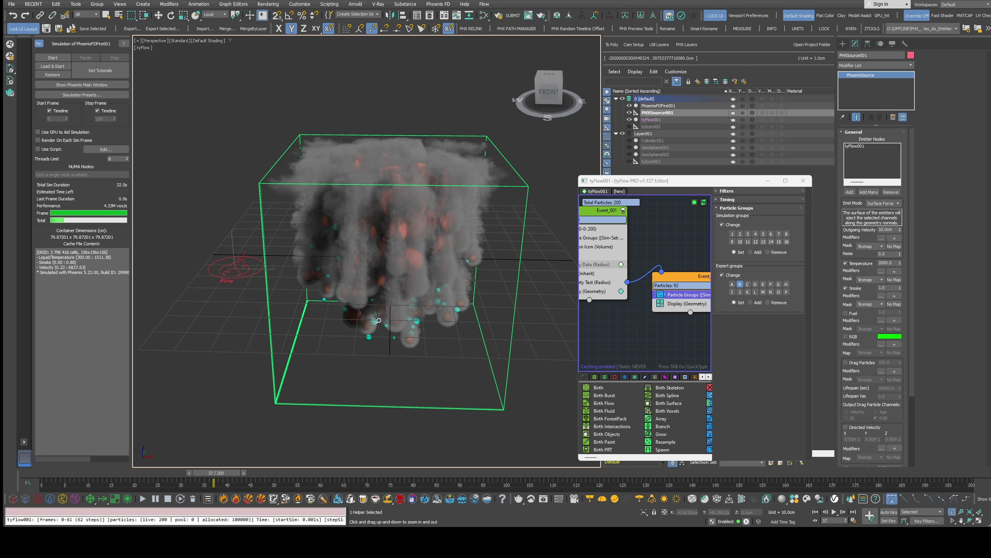
pyautogui.keyDown('alt'); pyautogui.moveTo(368, 290); pyautogui.dragTo(410, 266, button='middle'); pyautogui.keyUp('alt')
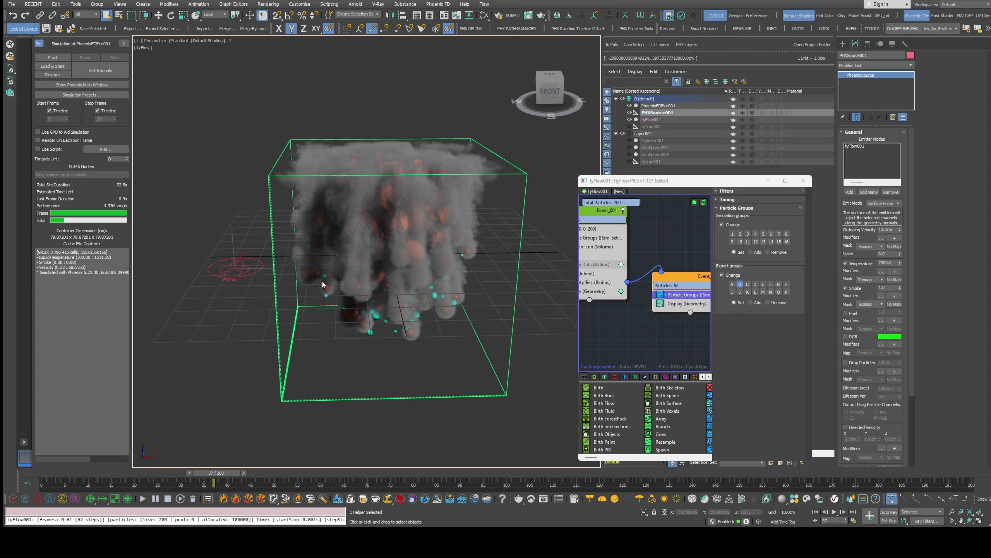
# Clone PHXSource001 beside the original as a copy named PHXSource002.
pyautogui.press('w')
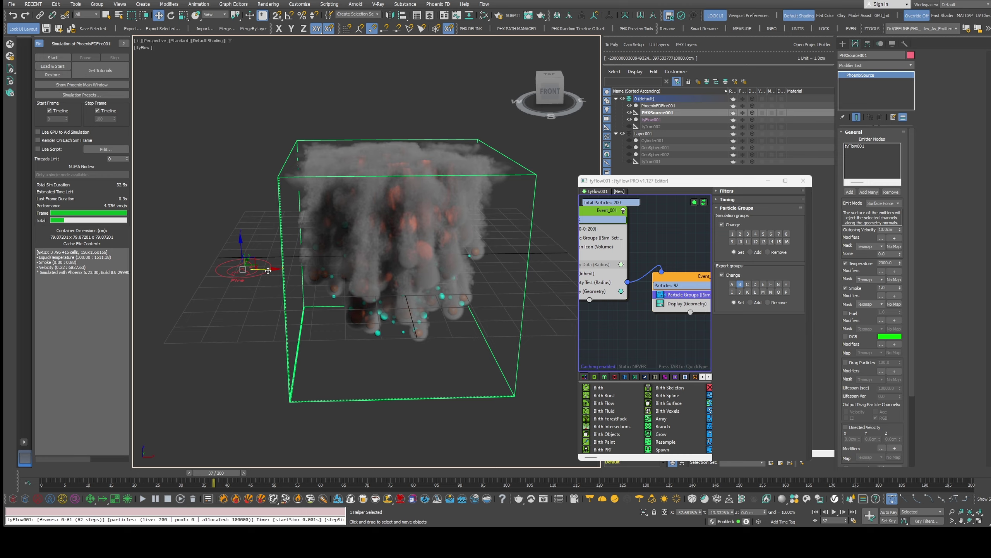
pyautogui.keyDown('shift'); pyautogui.moveTo(210, 268); pyautogui.dragTo(146, 269); pyautogui.keyUp('shift')
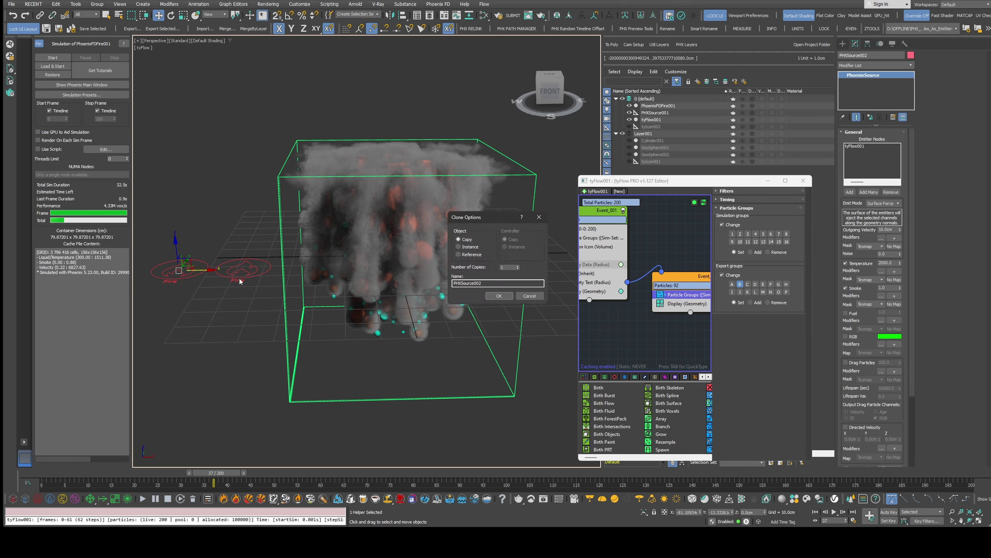
pyautogui.click(497, 295)
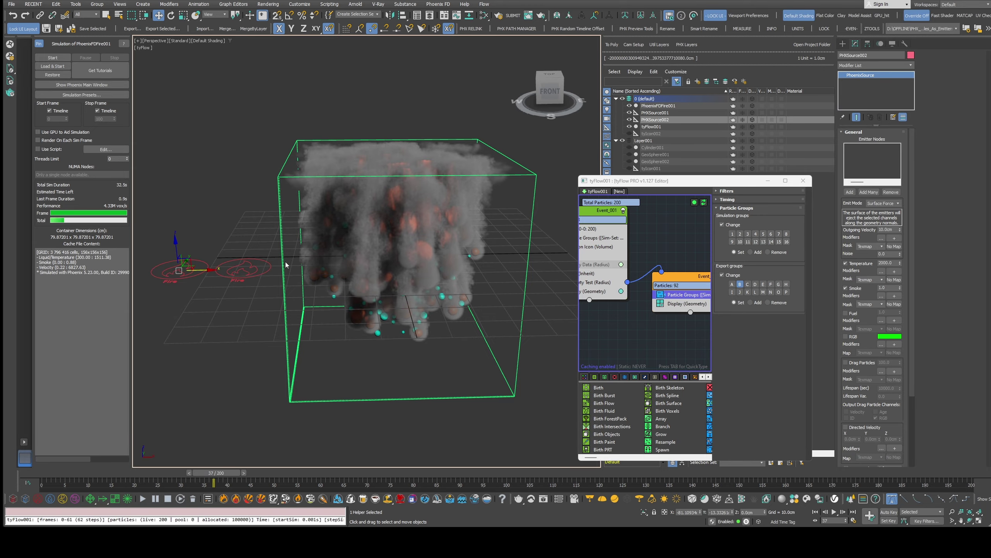
# Try to add tyFlow001 as an emitter node of PHXSource002, and remove it from the emitter list again.
pyautogui.click(850, 192)
pyautogui.click(654, 128)
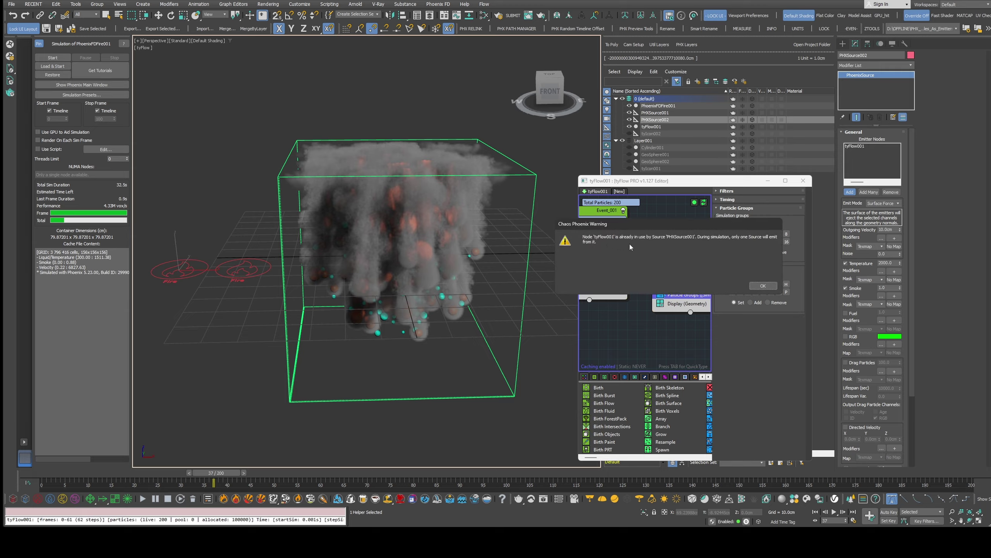
pyautogui.click(763, 286)
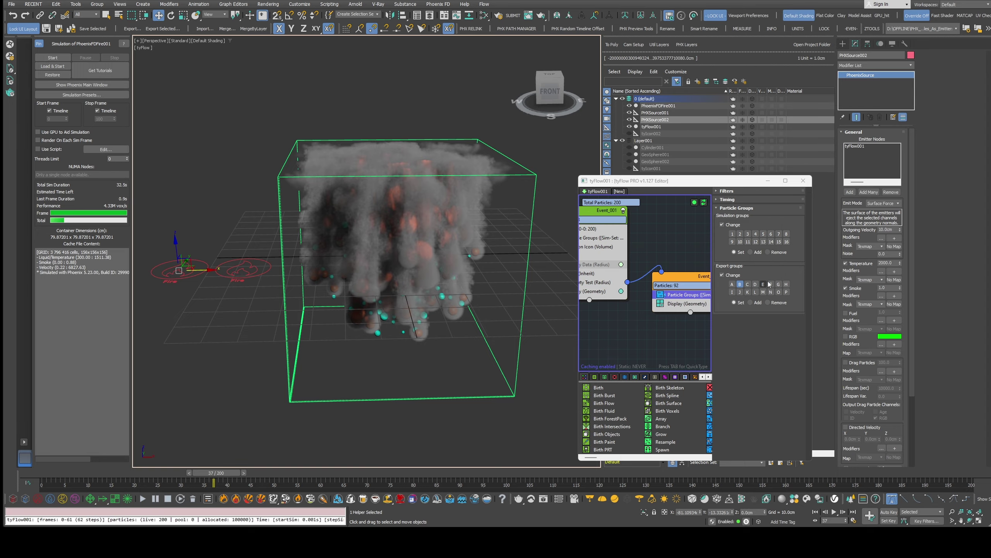
pyautogui.click(855, 146)
pyautogui.click(891, 191)
# Widen the tyFlow editor and compare the export groups set by the Particle Groups operators in both events.
pyautogui.moveTo(644, 239); pyautogui.dragTo(656, 250, button='middle')
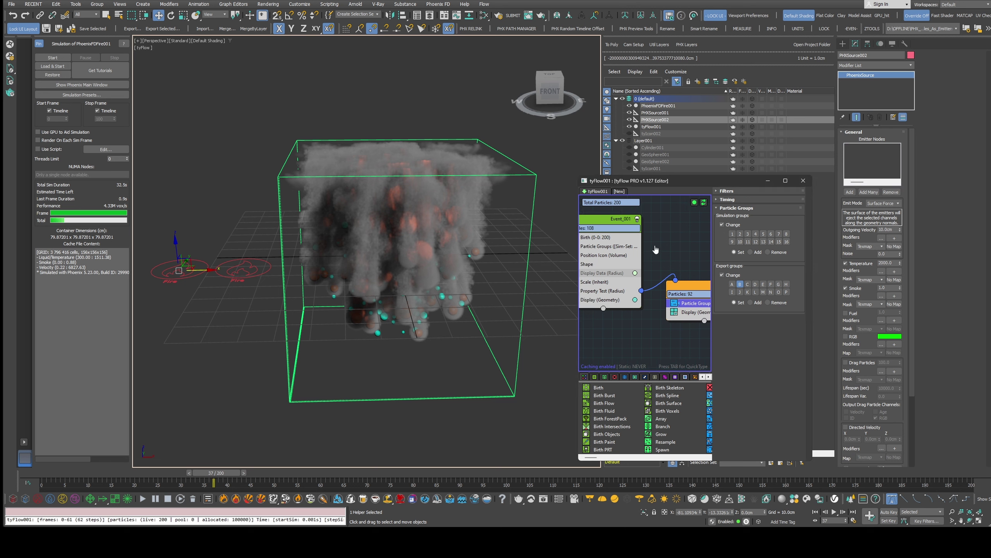
pyautogui.moveTo(579, 217); pyautogui.dragTo(527, 218)
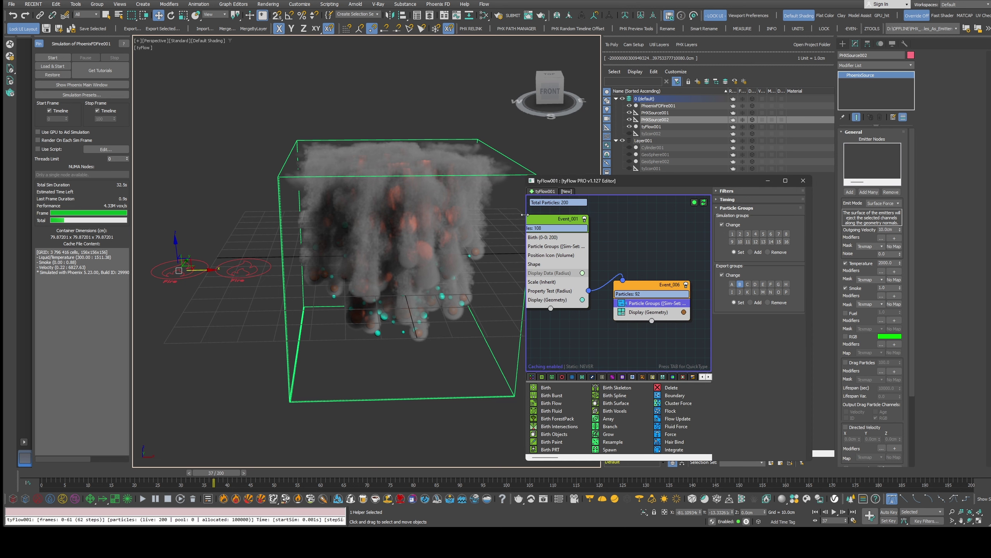
pyautogui.moveTo(604, 276); pyautogui.dragTo(617, 286, button='middle')
pyautogui.scroll(-1, 614, 282)
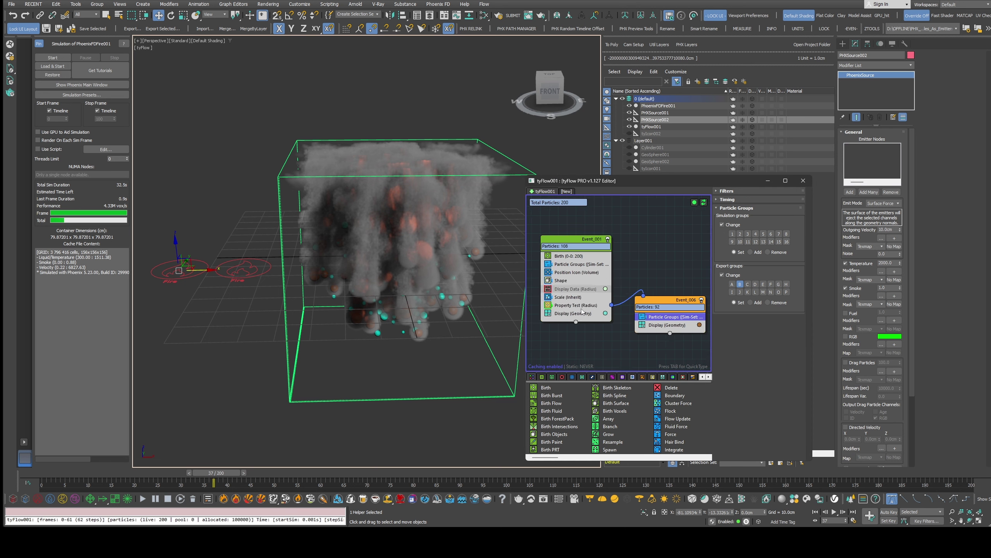
pyautogui.click(580, 266)
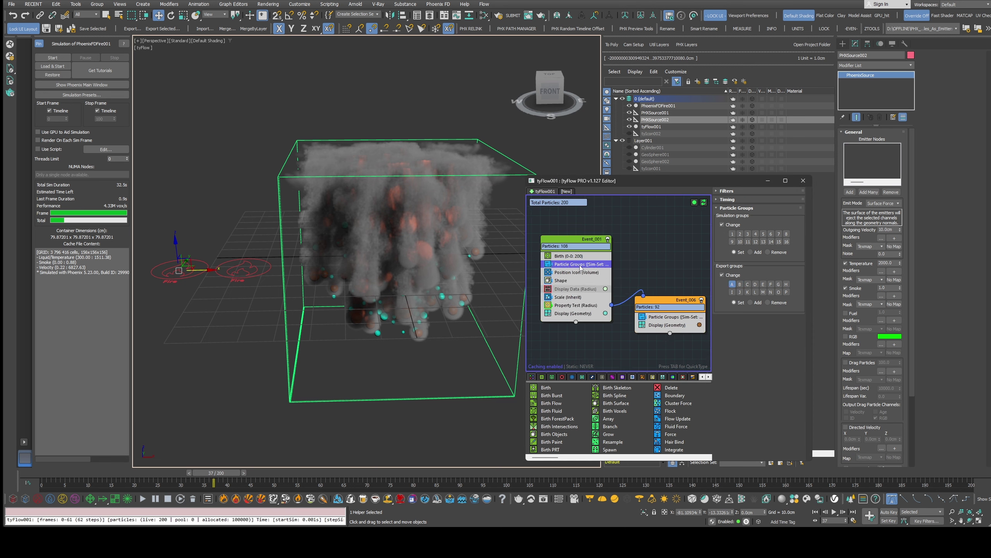
pyautogui.click(657, 317)
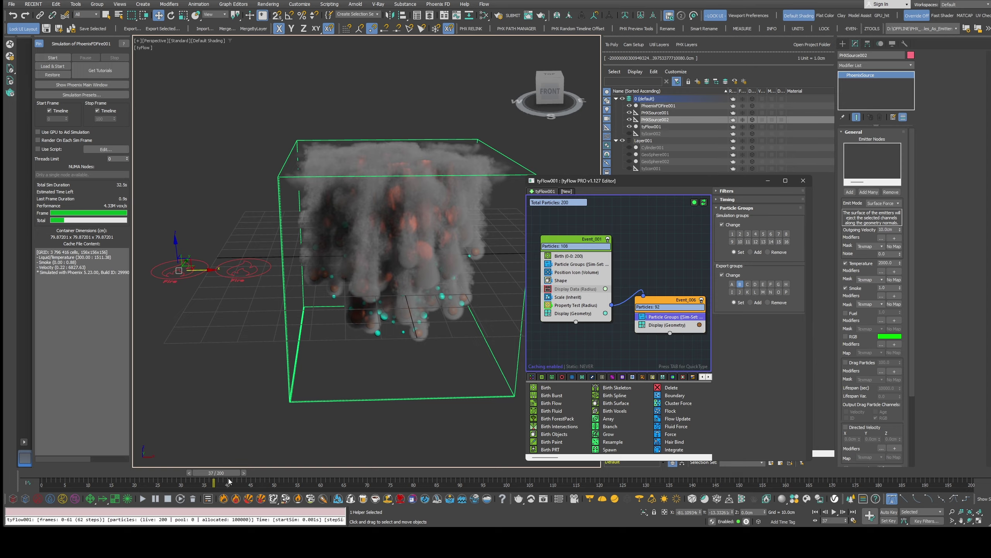
# Delete PhoenixFDFire001's simulation cache and set the Birth amount in tyFlow001 to 100 particles.
pyautogui.click(193, 498)
pyautogui.click(735, 285)
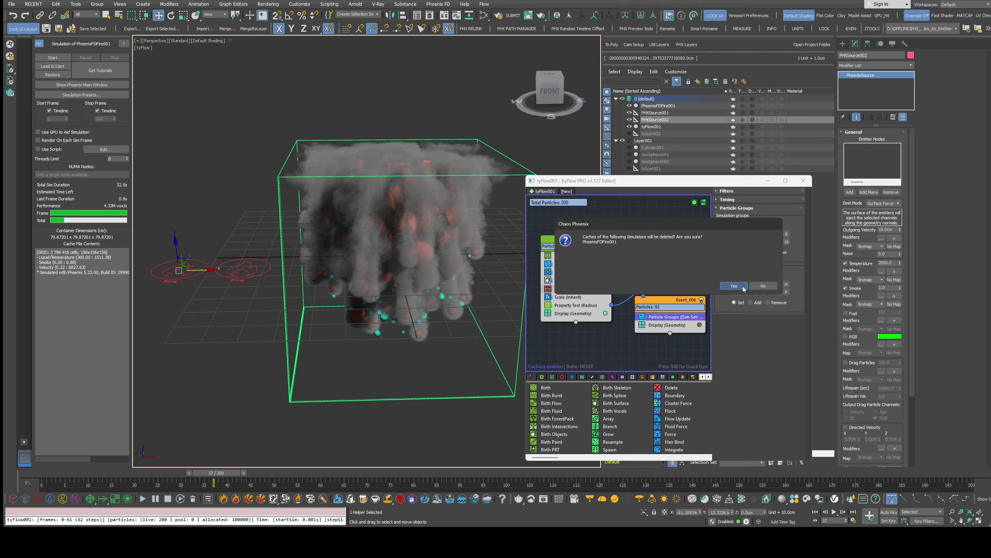
pyautogui.scroll(1, 467, 285)
pyautogui.click(585, 257)
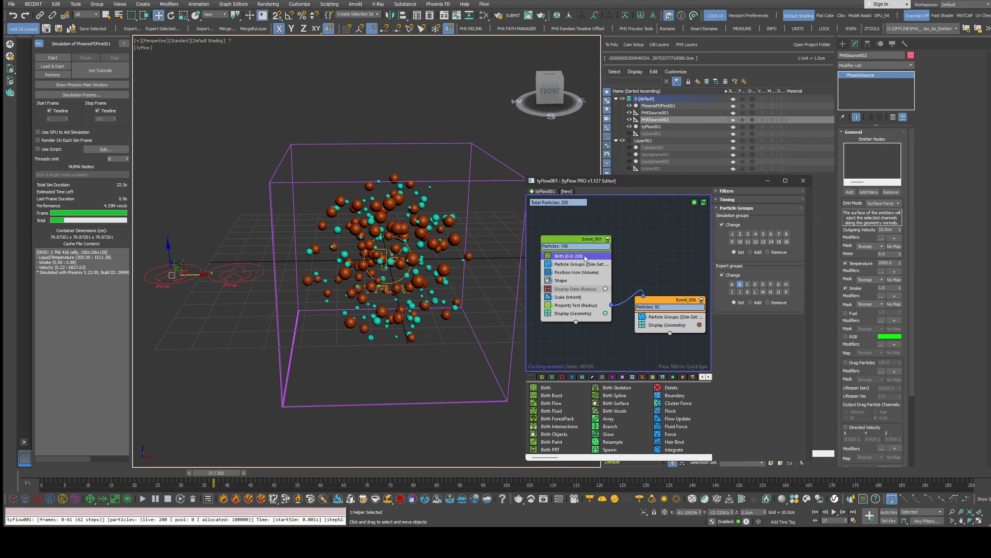
pyautogui.moveTo(773, 248); pyautogui.dragTo(732, 248)
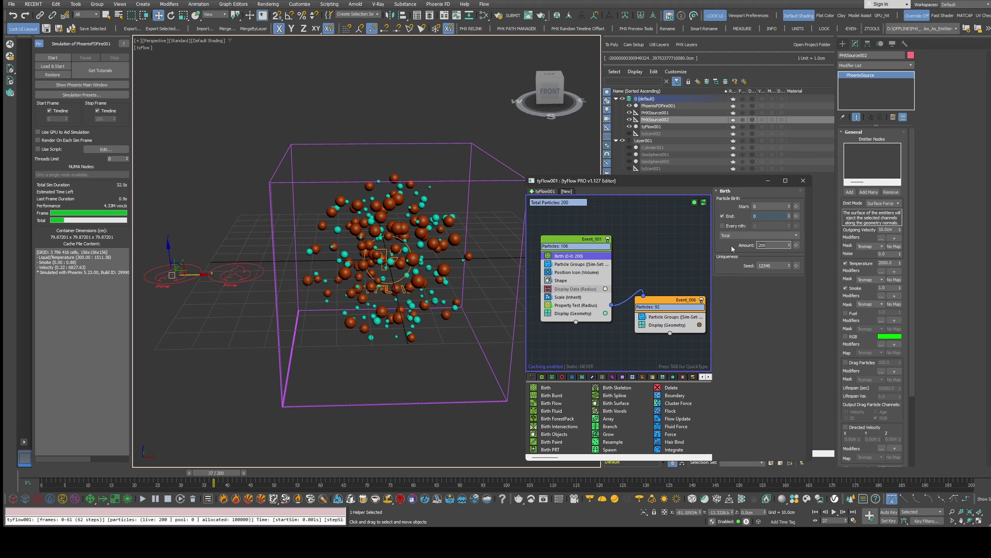
pyautogui.write('100')
pyautogui.press('Return')
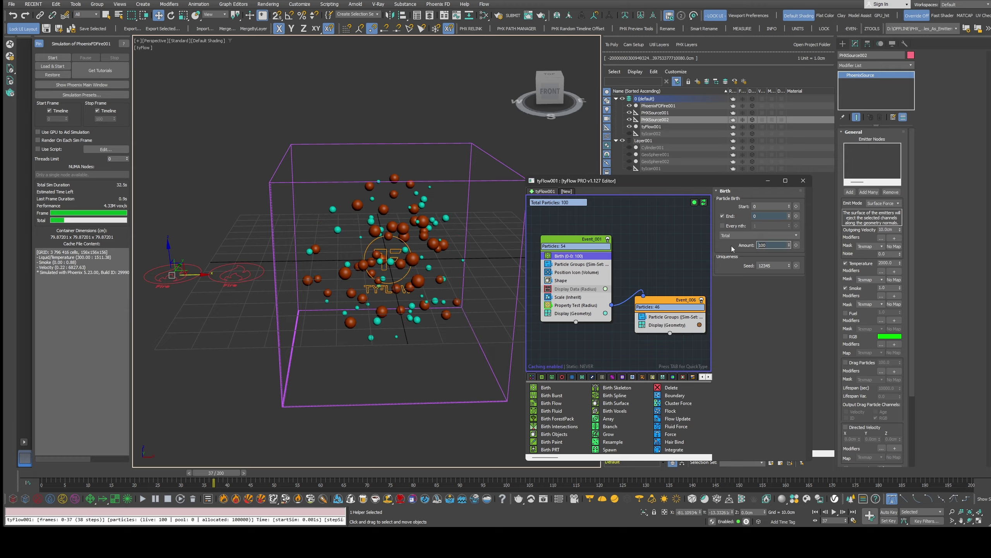
# Create a new flow, tyFlow002, with a Birth Flow event that takes tyFlow001 as its source flow.
pyautogui.moveTo(603, 236); pyautogui.dragTo(600, 234, button='middle')
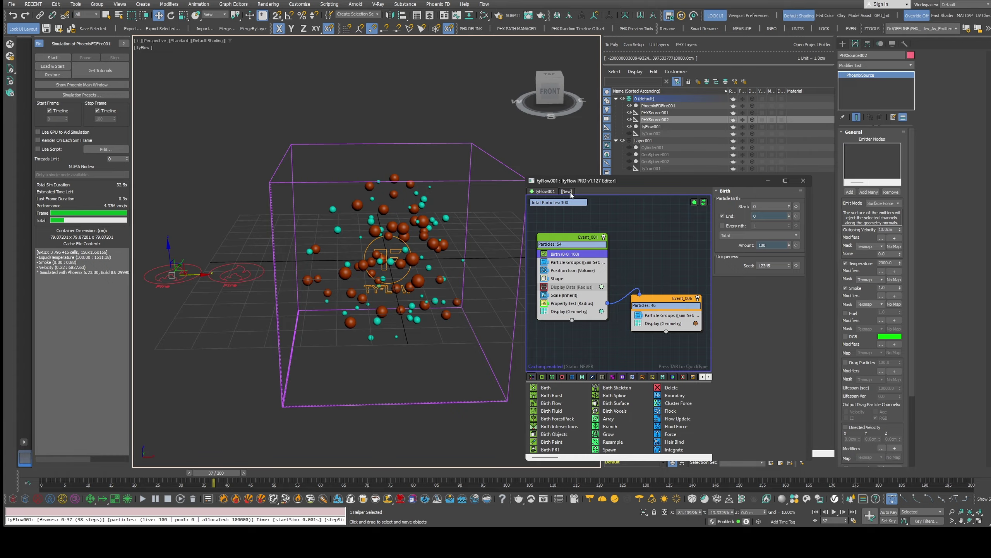
pyautogui.click(566, 192)
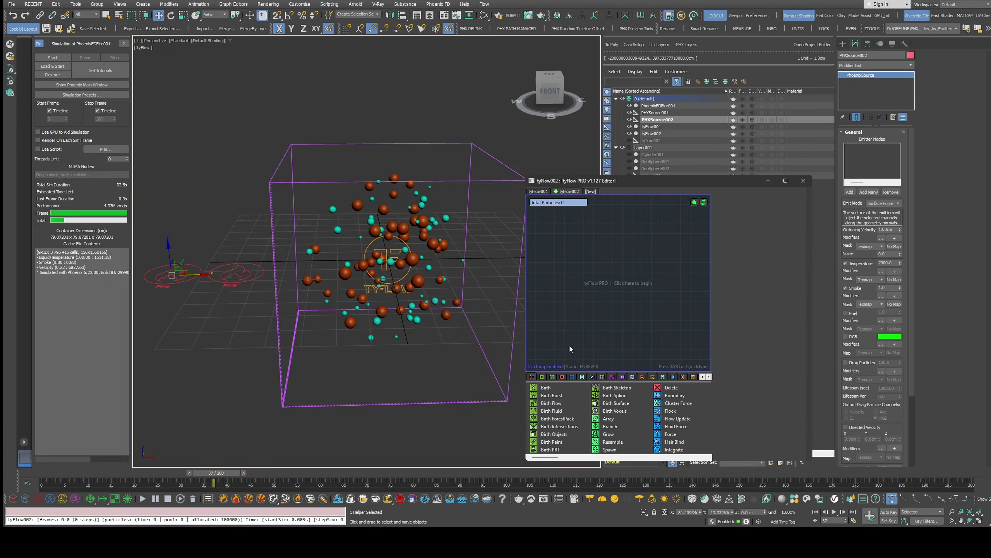
pyautogui.moveTo(562, 405); pyautogui.dragTo(565, 247)
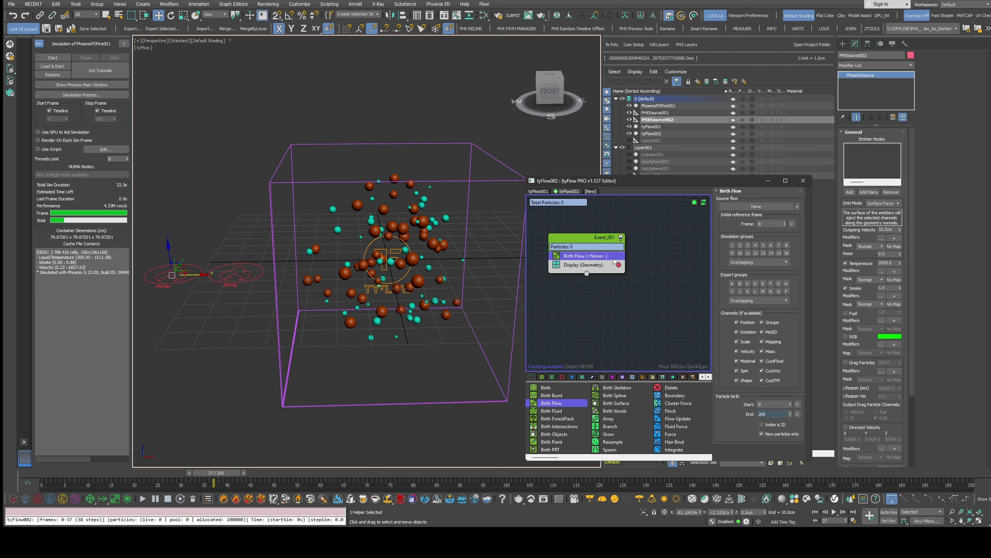
pyautogui.click(745, 207)
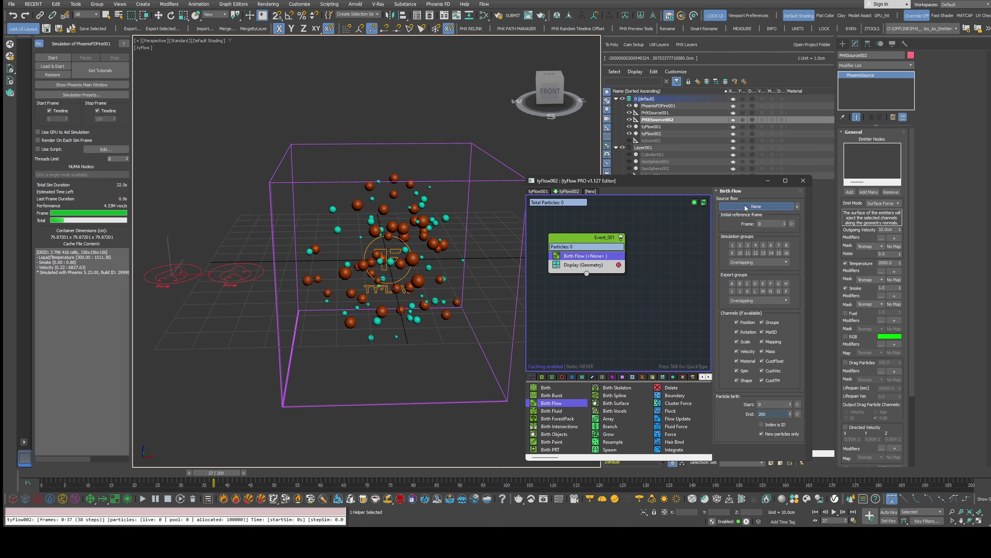
pyautogui.click(655, 128)
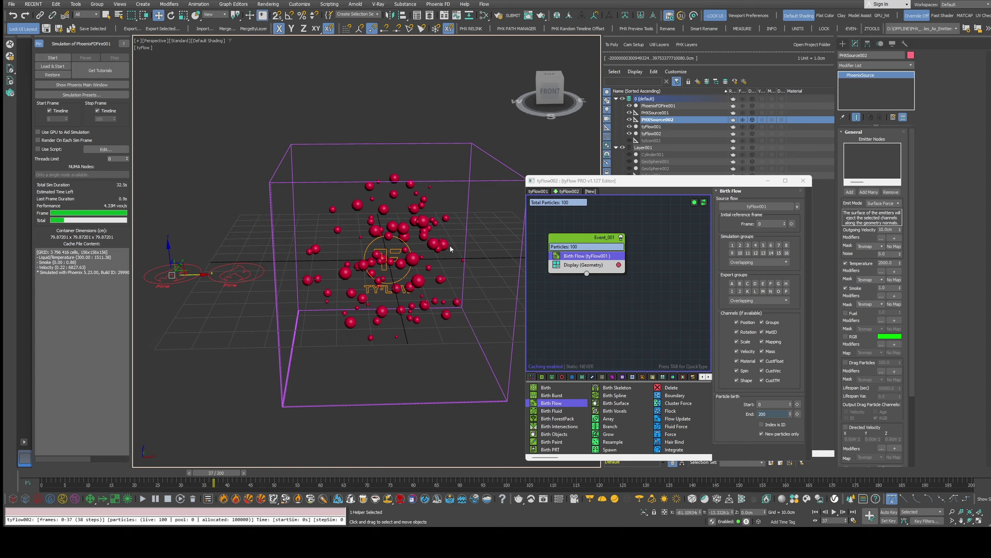
pyautogui.moveTo(589, 245); pyautogui.dragTo(599, 246)
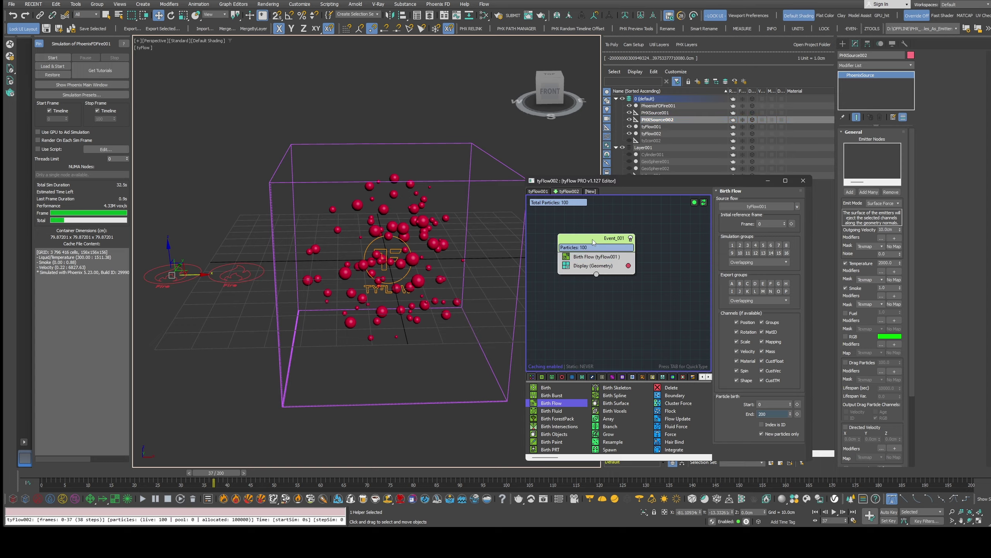
# Limit tyFlow002's Birth Flow to export group A and check its particles by briefly hiding tyFlow001.
pyautogui.click(732, 283)
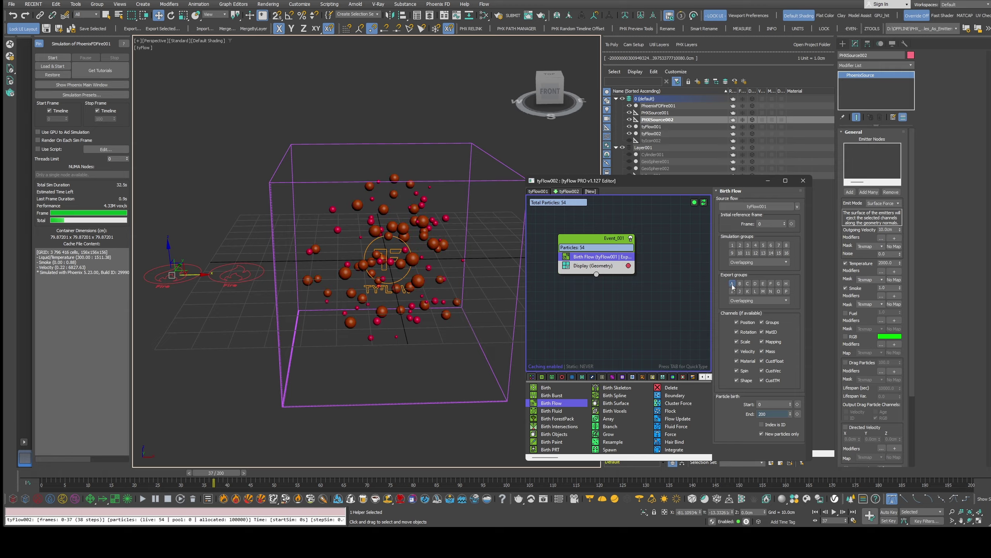
pyautogui.click(629, 127)
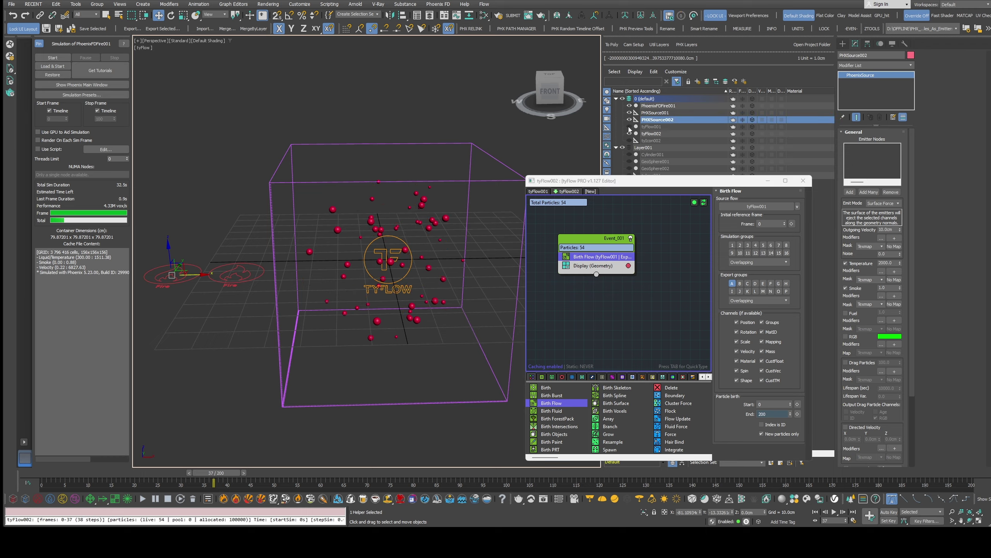
pyautogui.click(629, 126)
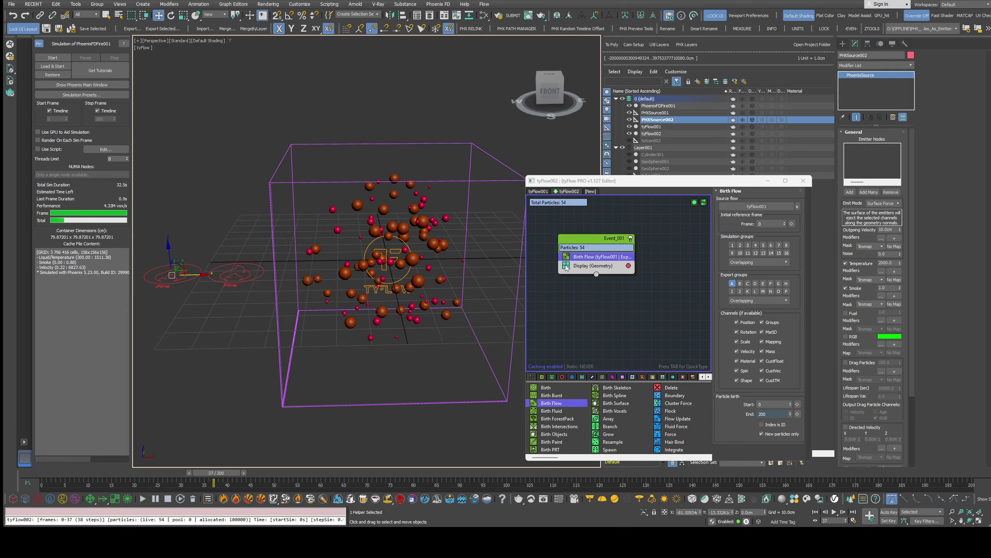
pyautogui.moveTo(640, 286); pyautogui.dragTo(619, 287, button='middle')
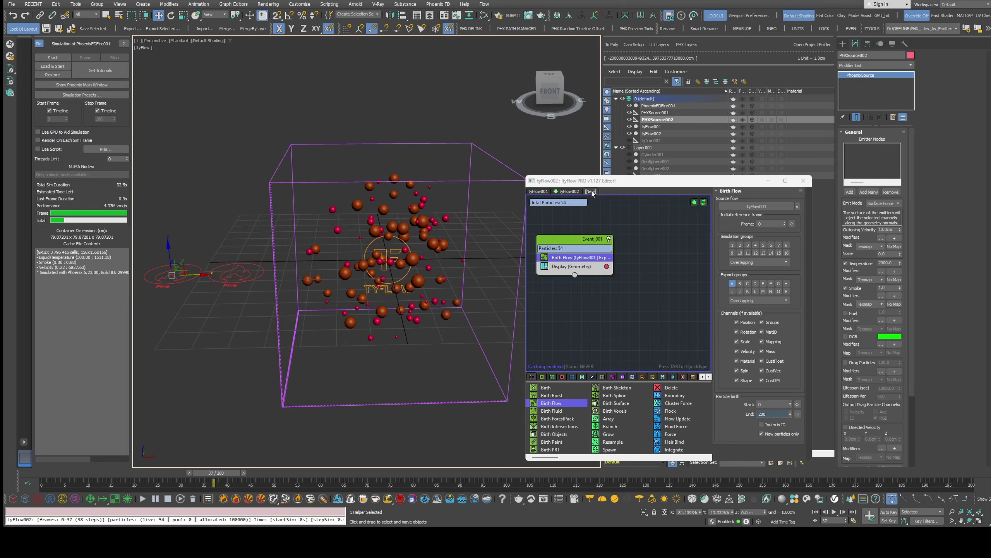
# Create tyFlow003, paste a copy of tyFlow002's Birth Flow event into it and limit it to export group B.
pyautogui.click(591, 191)
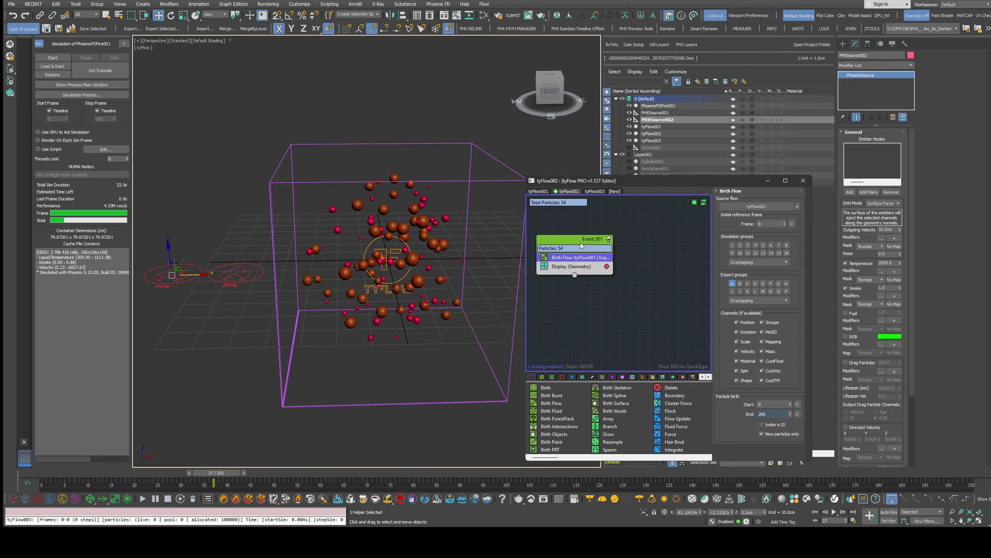
pyautogui.rightClick(582, 246)
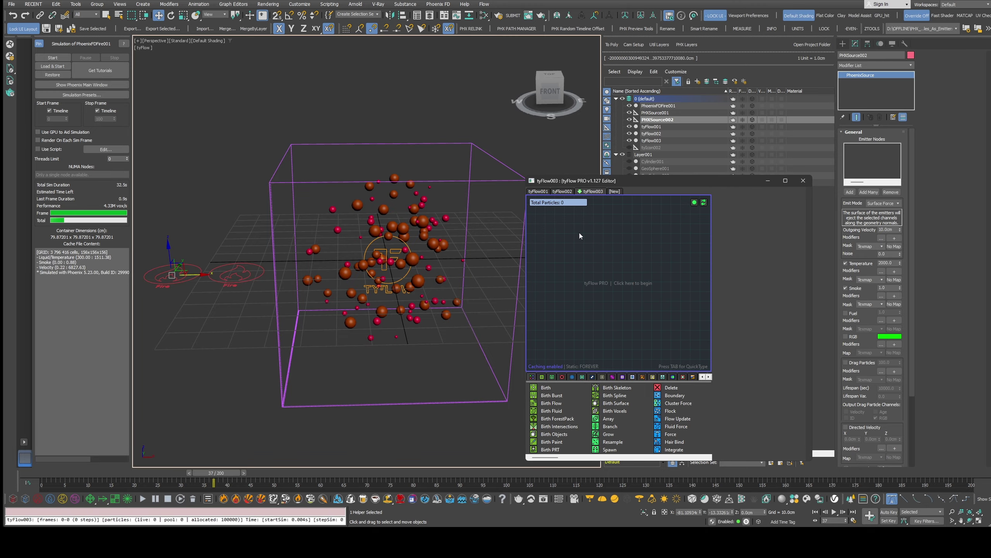
pyautogui.rightClick(580, 236)
pyautogui.click(596, 248)
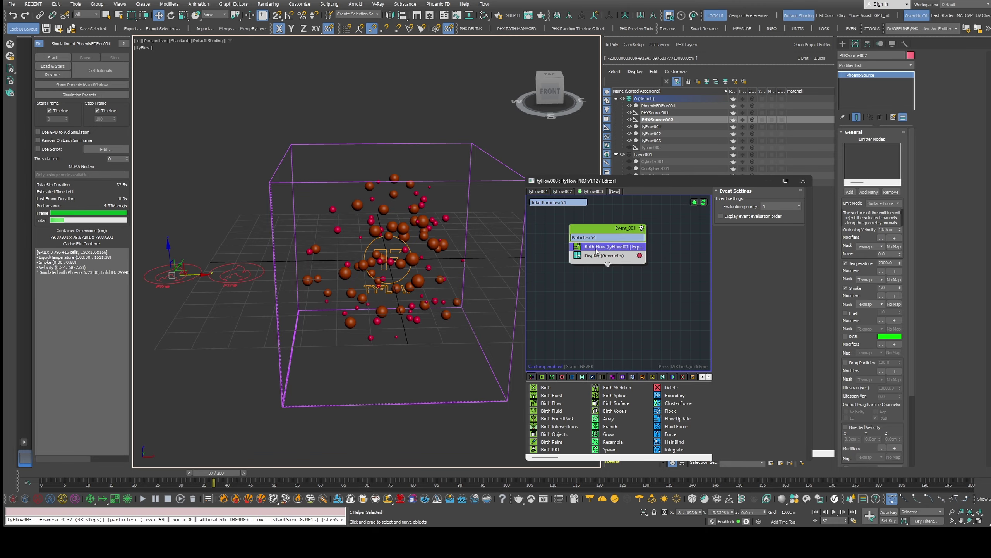
pyautogui.click(596, 250)
pyautogui.click(739, 284)
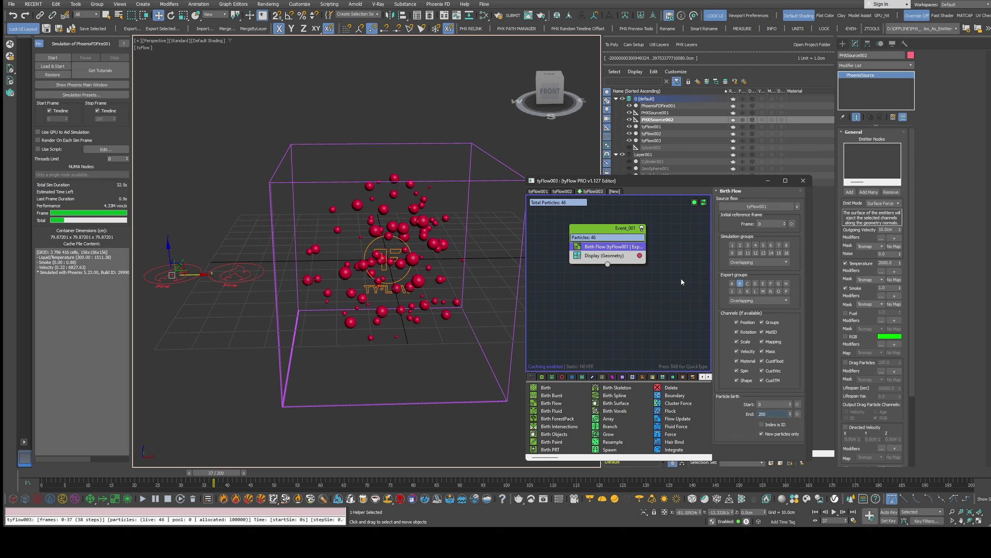
# Set the particle display color in tyFlow003 to bright green.
pyautogui.click(639, 255)
pyautogui.moveTo(674, 295); pyautogui.dragTo(674, 278)
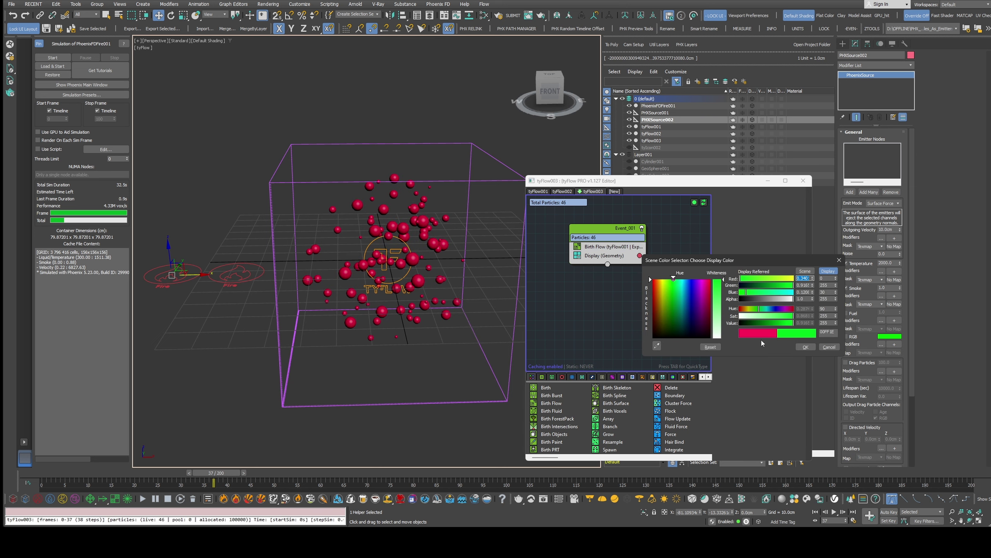
pyautogui.click(805, 347)
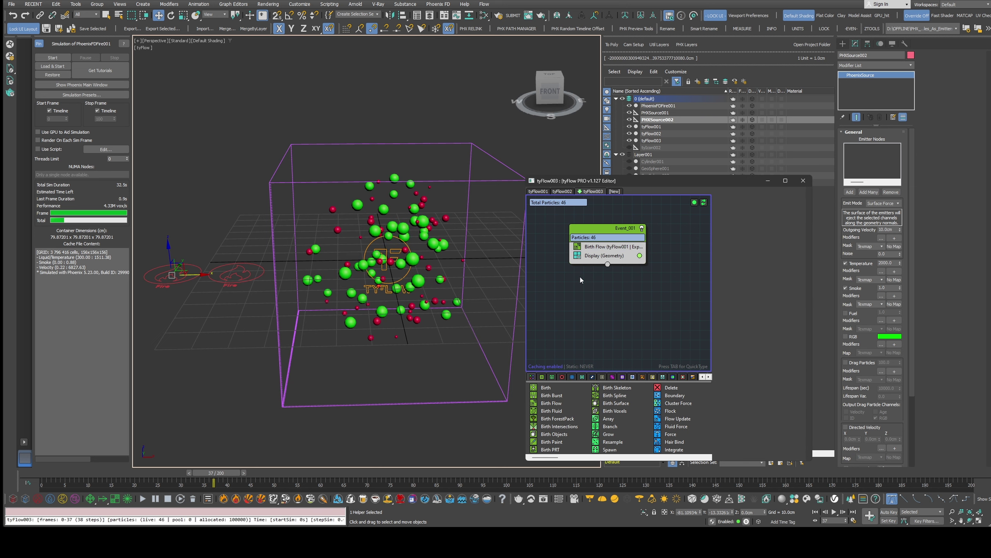
# Hide tyFlow001 in the scene and bring up its event graph in the tyFlow editor.
pyautogui.click(652, 127)
pyautogui.click(629, 127)
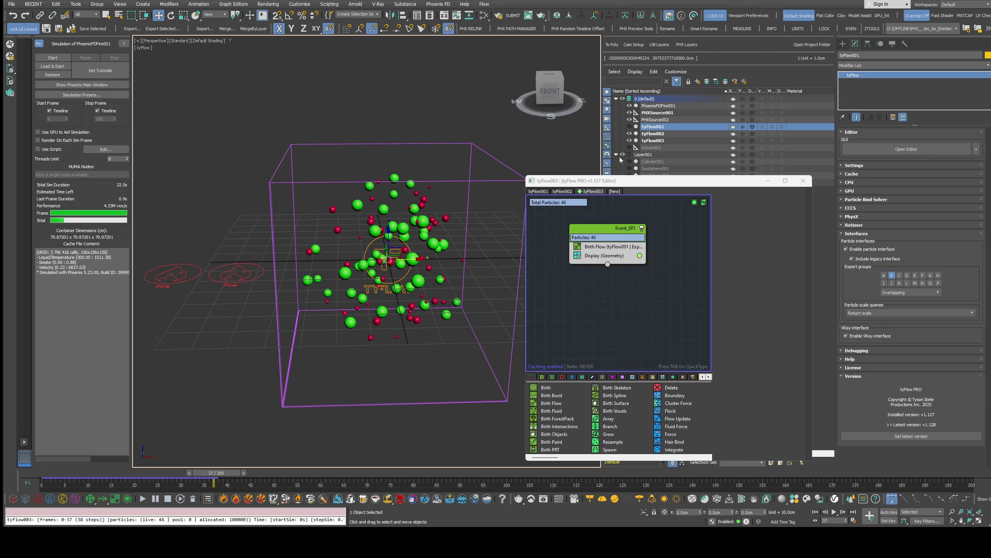
pyautogui.click(538, 191)
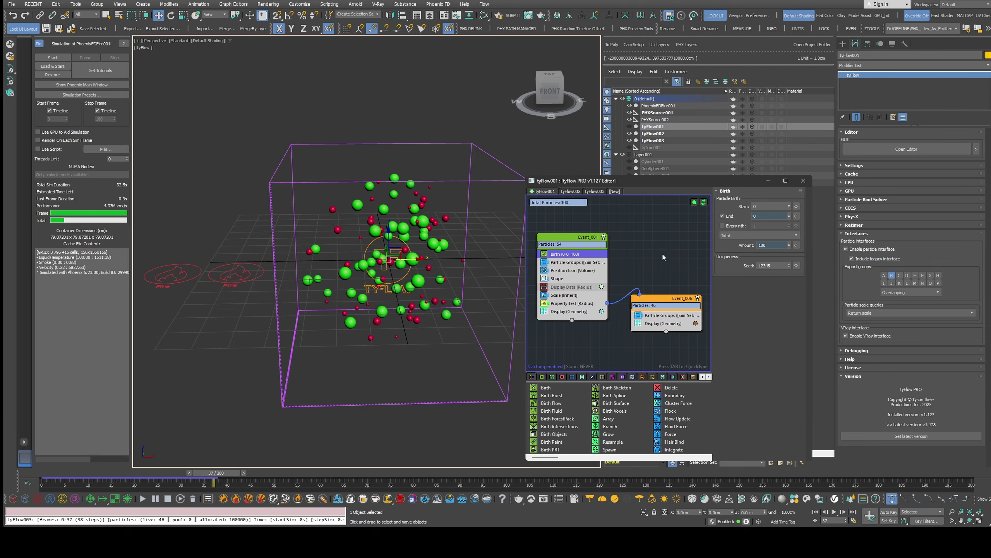
# Try 300 as the Birth amount in tyFlow001, set it to 50 instead, and bring up the tyFlow003 graph.
pyautogui.moveTo(767, 246); pyautogui.dragTo(738, 245)
pyautogui.write('300')
pyautogui.press('Return')
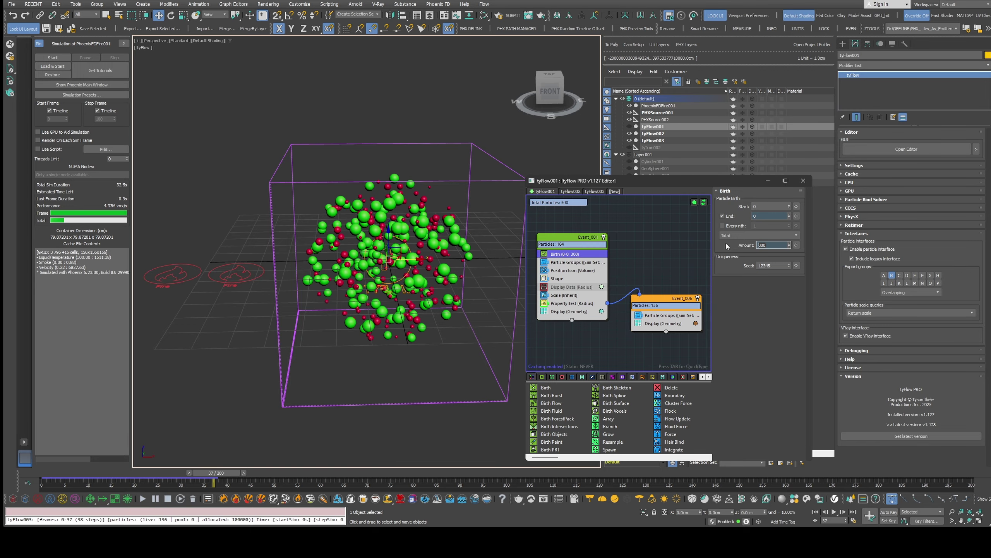
pyautogui.write('50')
pyautogui.press('Return')
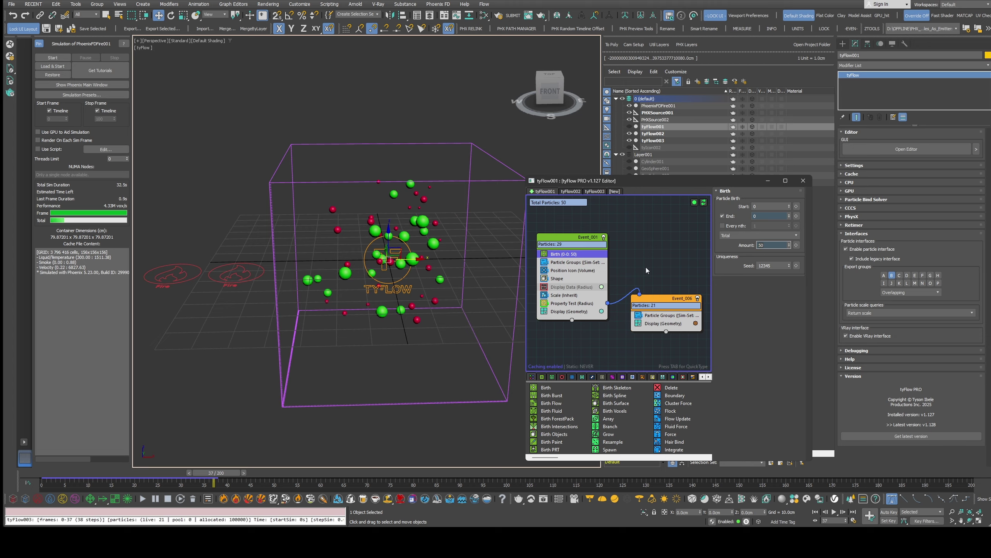
pyautogui.moveTo(623, 264); pyautogui.dragTo(628, 264, button='middle')
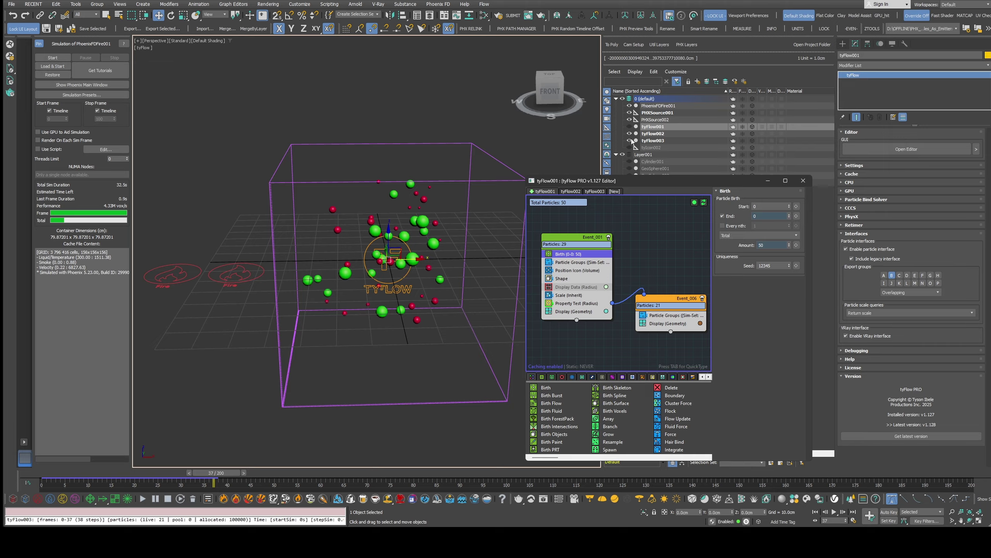
pyautogui.click(571, 191)
pyautogui.click(595, 191)
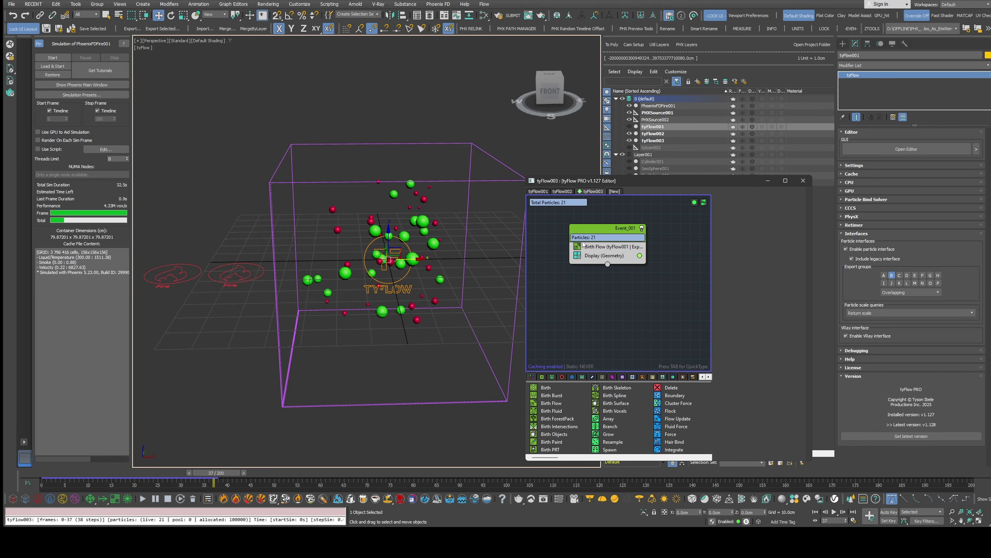
# Replace tyFlow001 with tyFlow002 as the emitter node of PHXSource001.
pyautogui.click(244, 276)
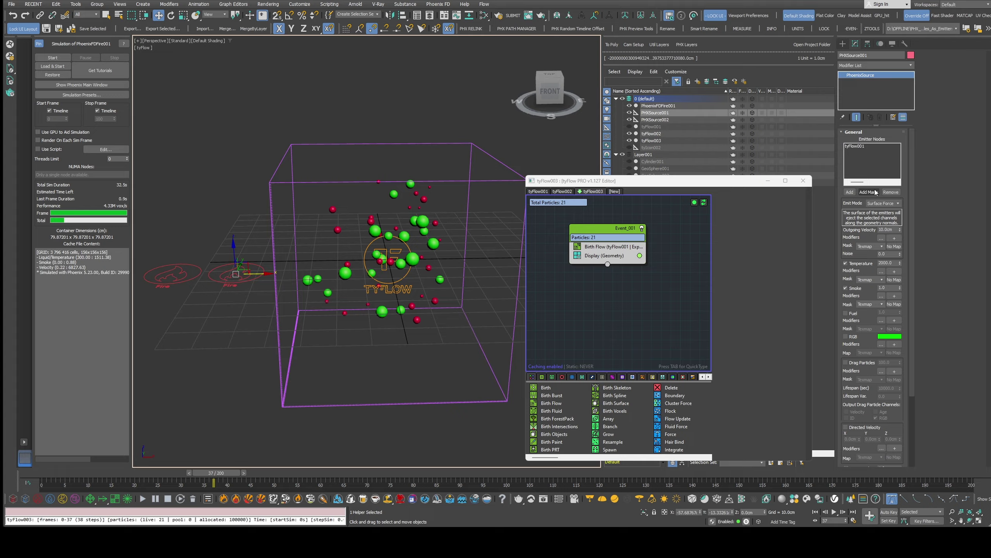
pyautogui.click(858, 146)
pyautogui.click(891, 191)
pyautogui.click(850, 192)
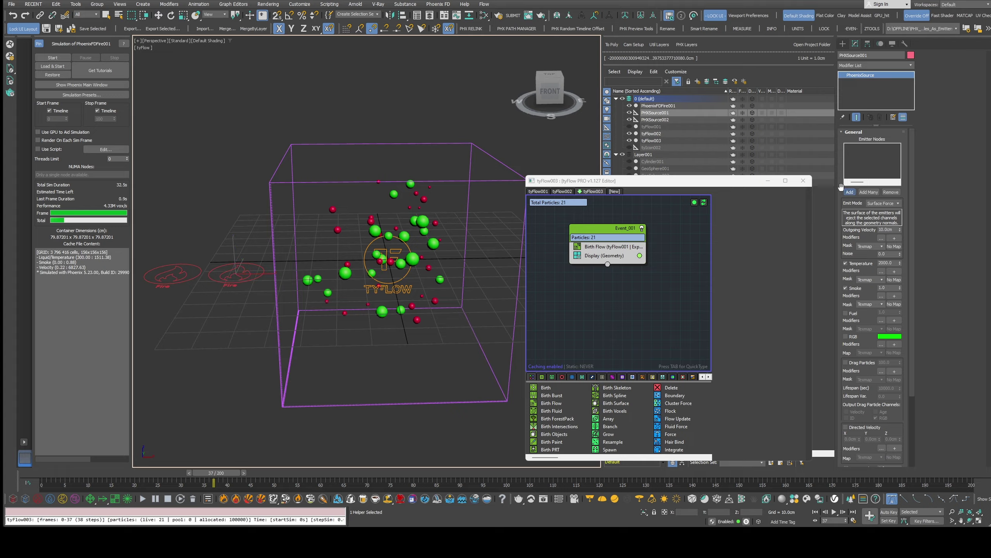
pyautogui.click(663, 133)
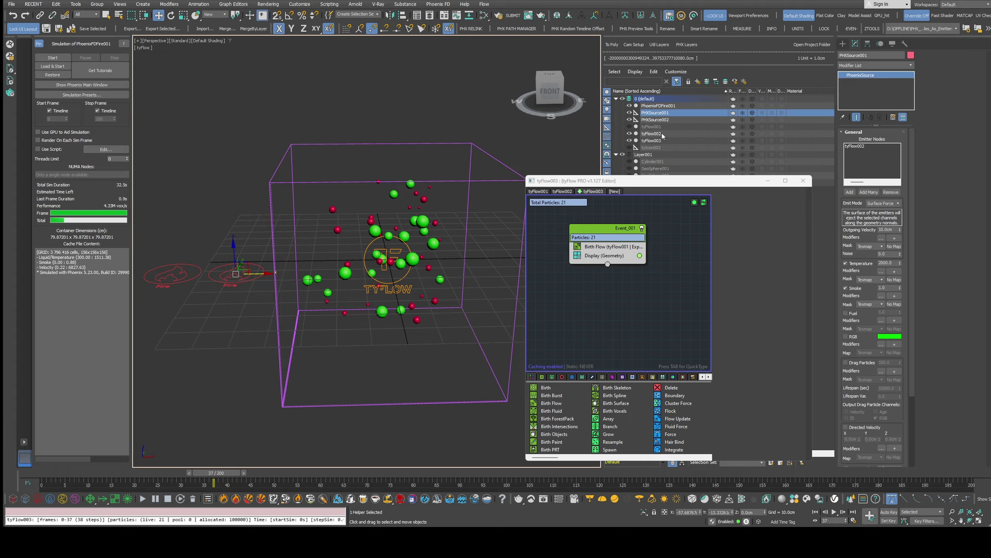
# Add tyFlow003 as the emitter node of PHXSource002.
pyautogui.click(194, 279)
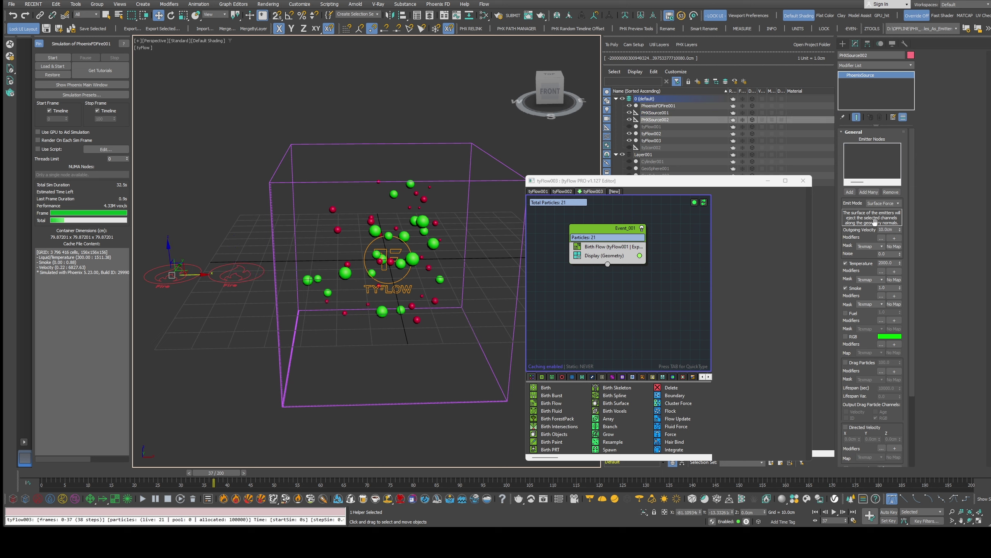
pyautogui.click(850, 192)
pyautogui.click(660, 141)
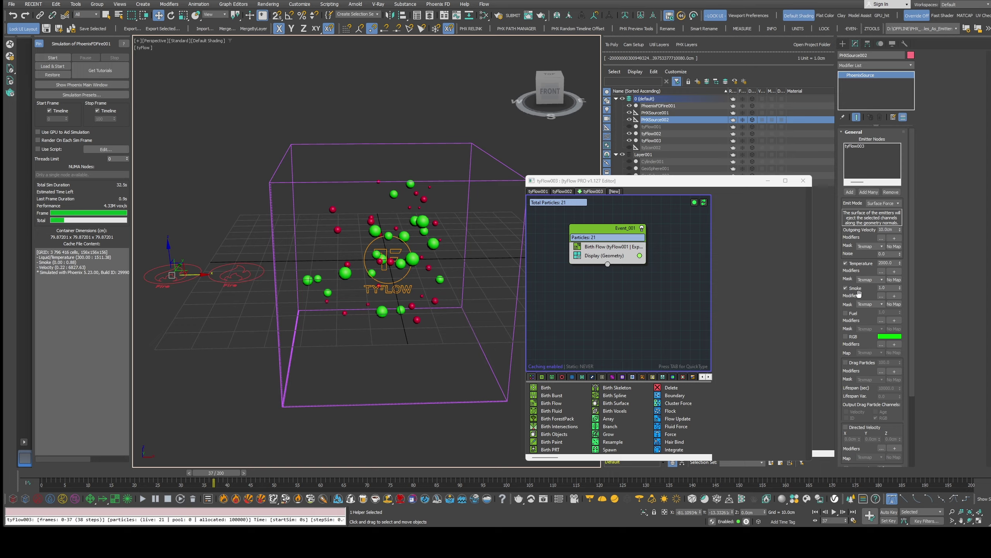
# Set PHXSource002's temperature to 100 and briefly run the Phoenix simulation.
pyautogui.click(892, 263)
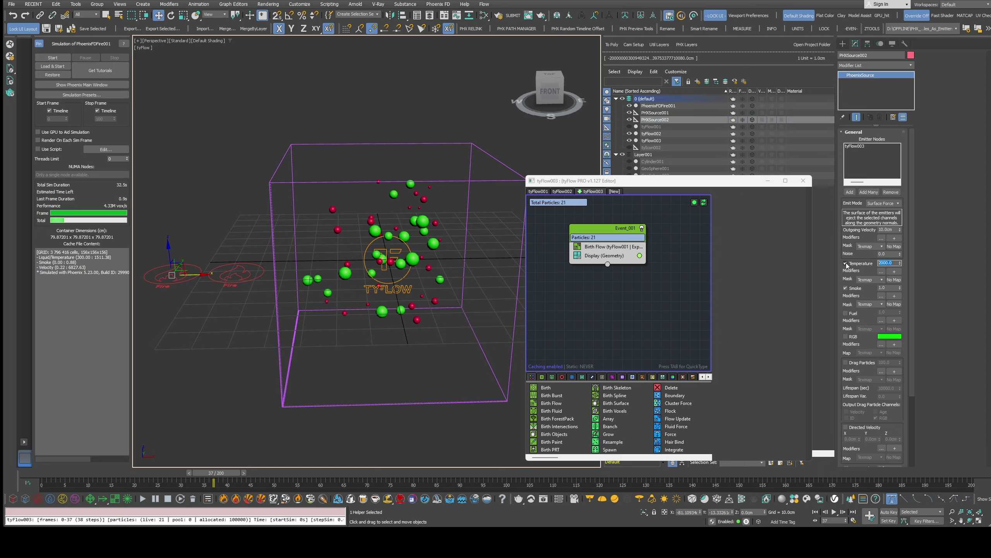
pyautogui.write('100')
pyautogui.moveTo(350, 362); pyautogui.dragTo(336, 333, button='middle')
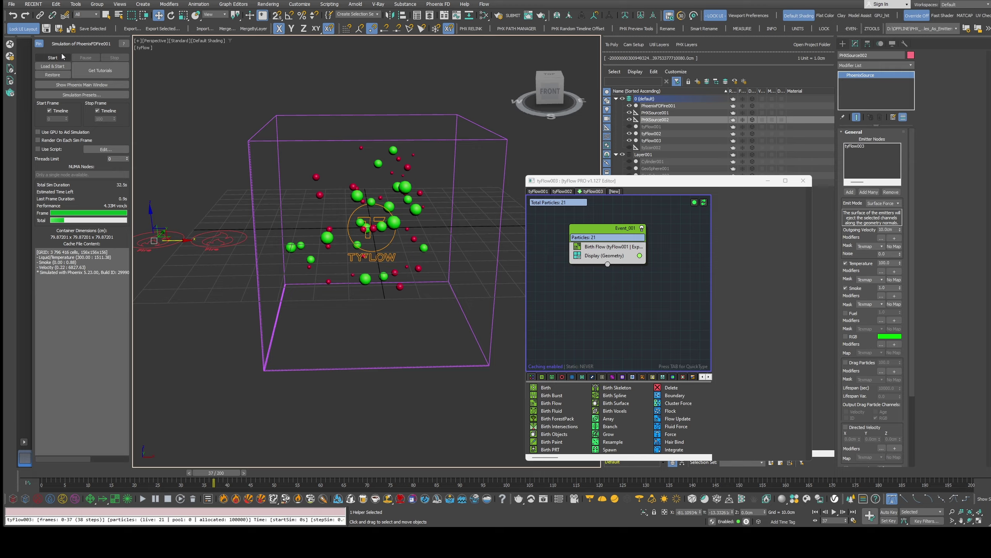
pyautogui.click(52, 58)
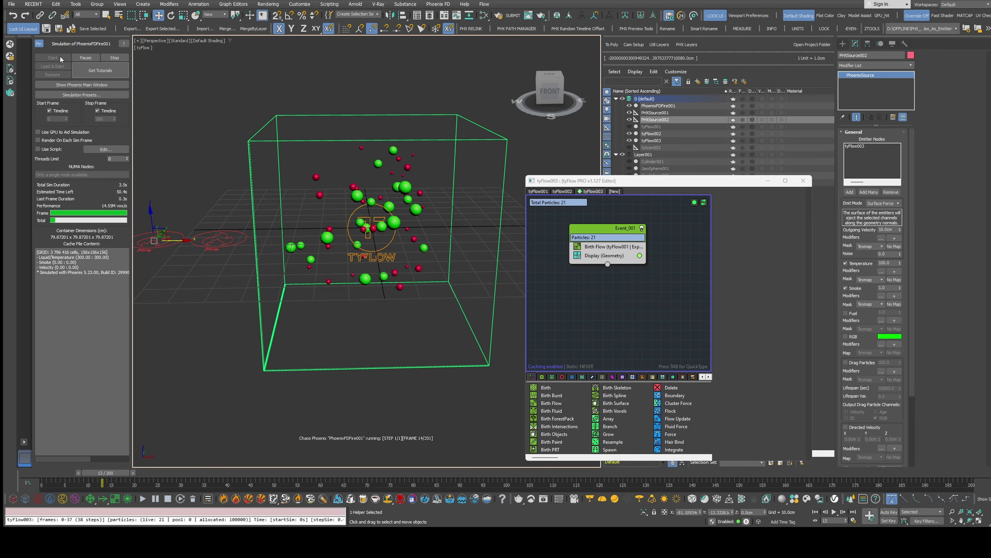
pyautogui.click(80, 58)
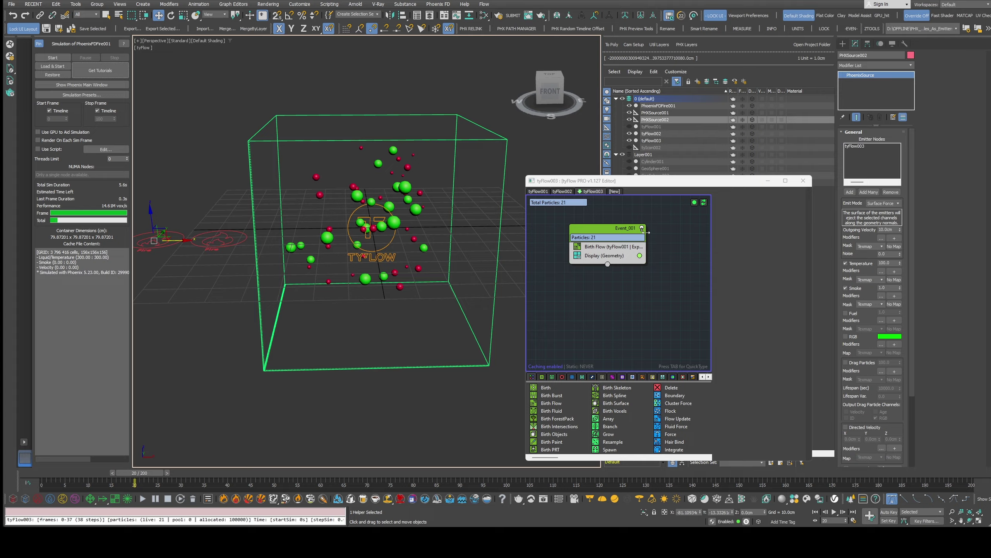
# Enable the particle interface on tyFlow002 and tyFlow003, and run a short Phoenix smoke simulation.
pyautogui.click(661, 135)
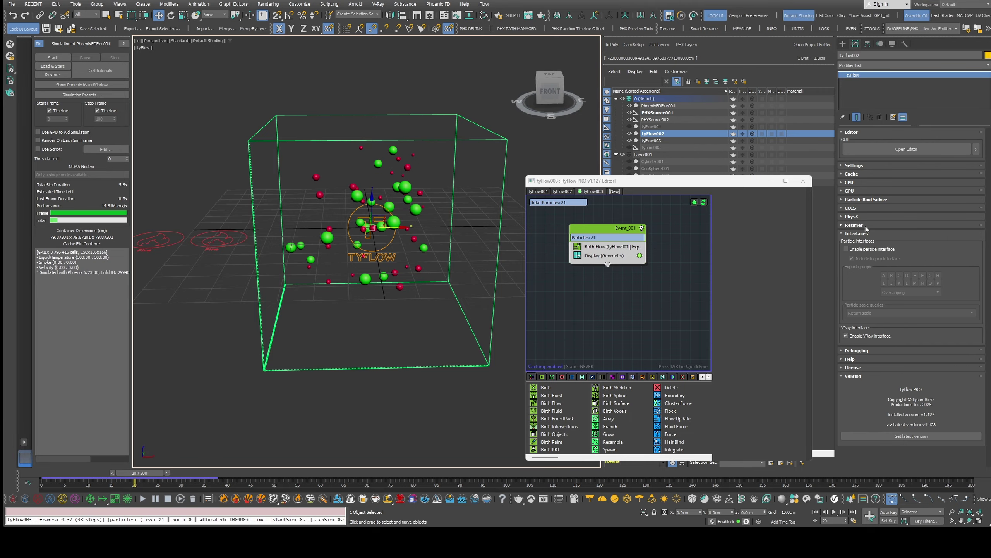
pyautogui.click(846, 249)
pyautogui.click(666, 141)
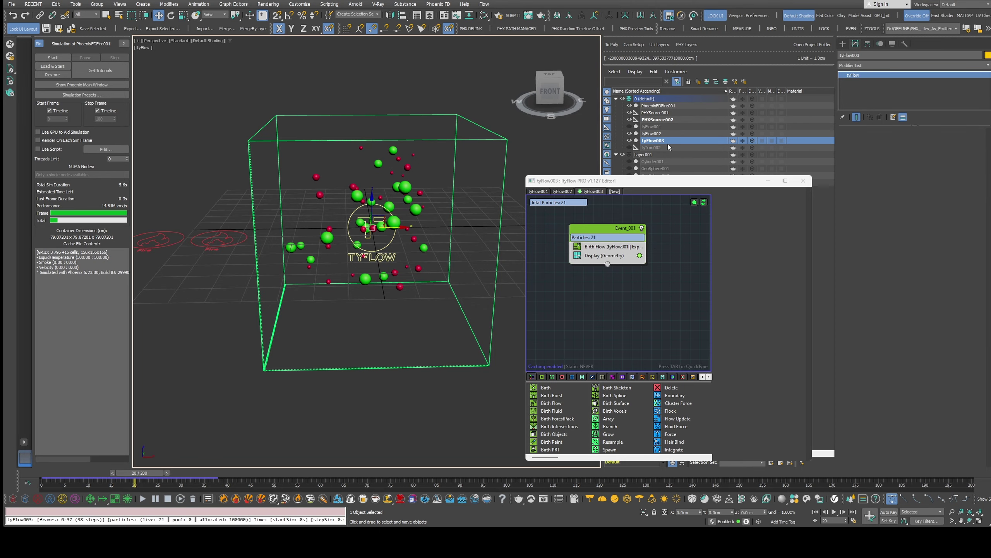
pyautogui.click(867, 251)
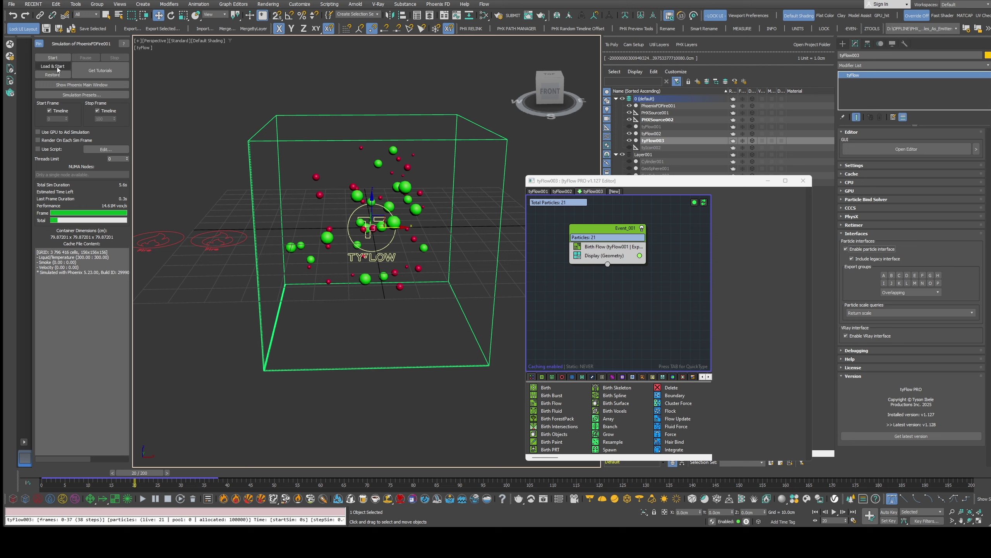
pyautogui.click(59, 58)
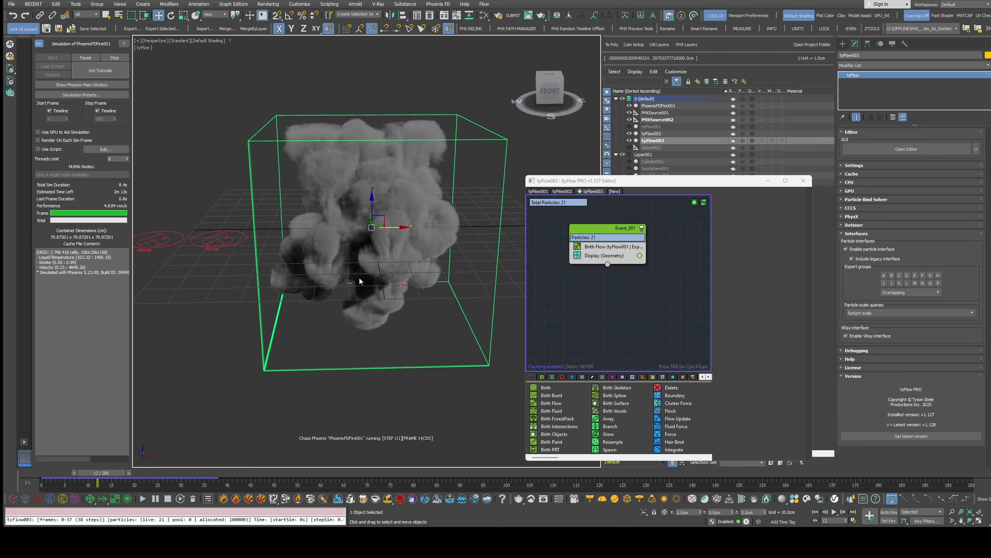
pyautogui.click(114, 57)
# Reduce the Birth amount in tyFlow001 to 5 and restart the Phoenix simulation from frame 0.
pyautogui.click(542, 192)
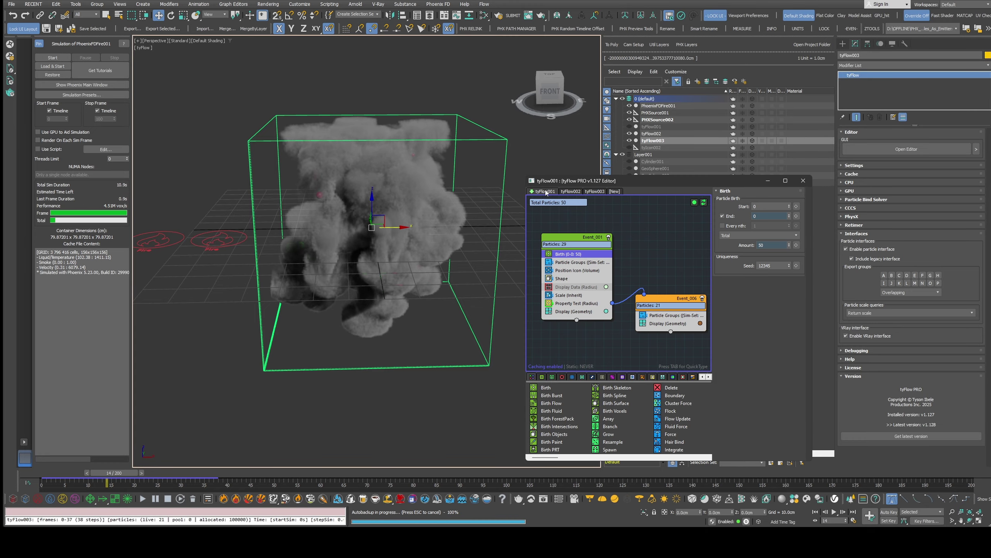
pyautogui.click(776, 246)
pyautogui.press('BackSpace')
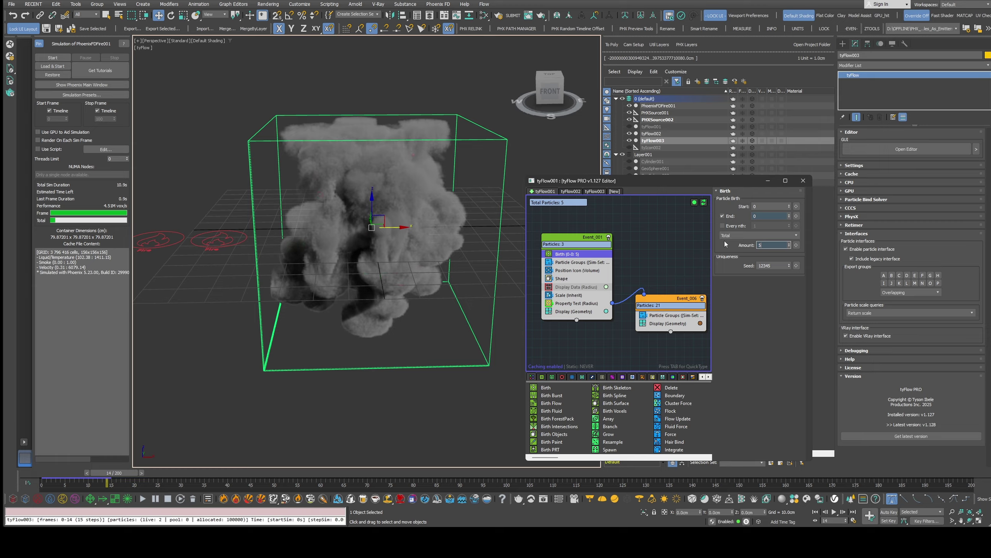
pyautogui.click(39, 474)
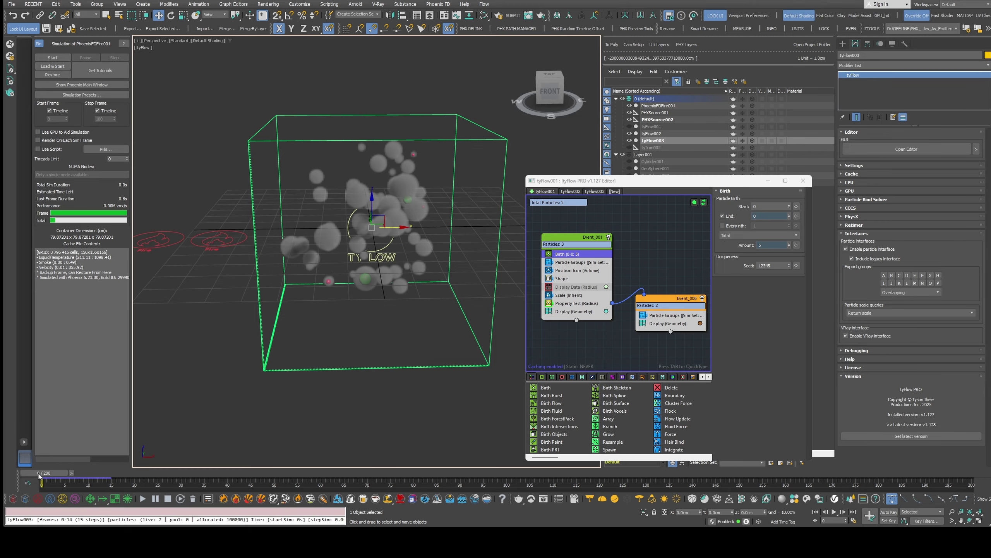
pyautogui.click(52, 58)
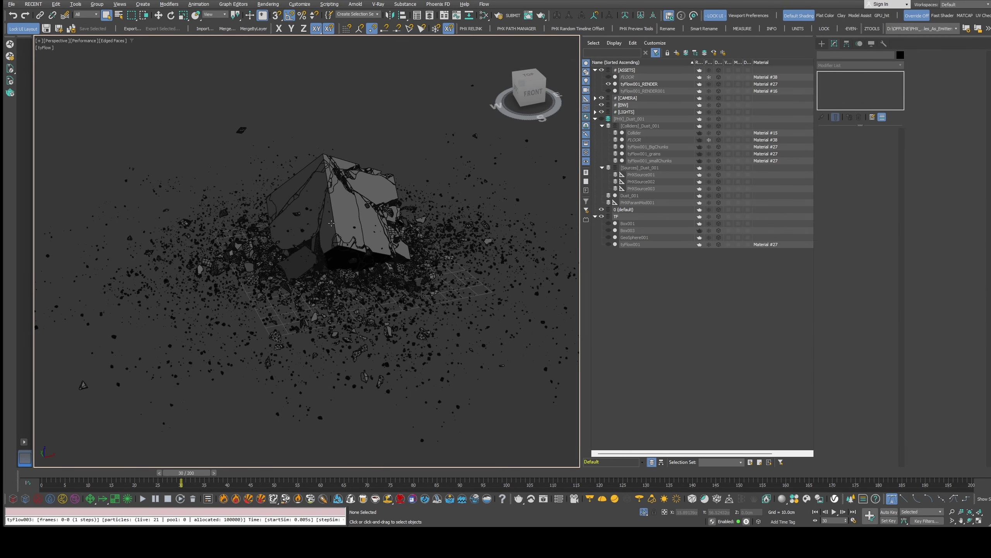
# In the destruction scene, hide tyFlow001_RENDER, unhide tyFlow001 and bring up its event graph in the tyFlow editor.
pyautogui.moveTo(331, 223)
pyautogui.keyDown('alt'); pyautogui.mouseDown(button='middle')
pyautogui.moveTo(381, 199)
pyautogui.moveTo(345, 220)
pyautogui.mouseUp(button='middle'); pyautogui.keyUp('alt')
pyautogui.click(608, 84)
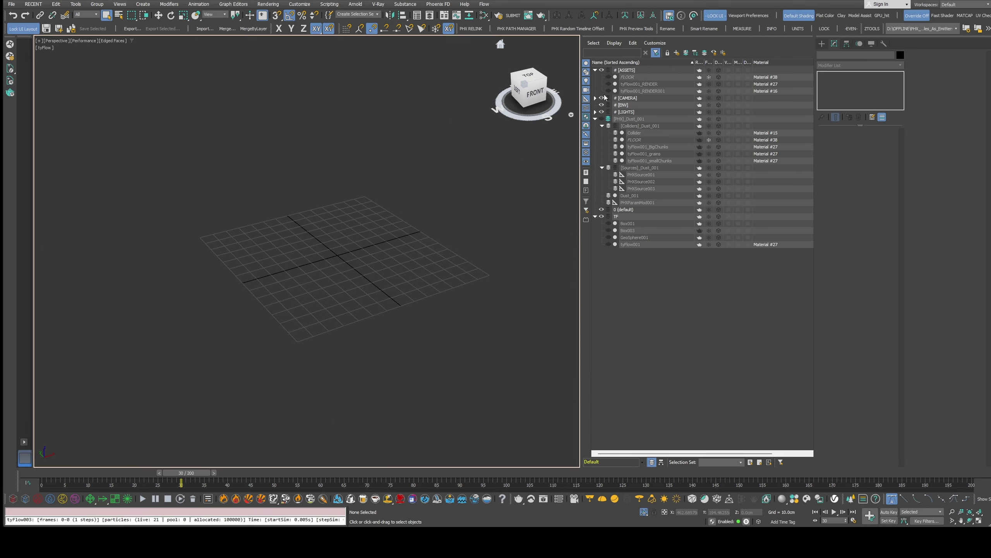
pyautogui.click(608, 244)
pyautogui.click(627, 245)
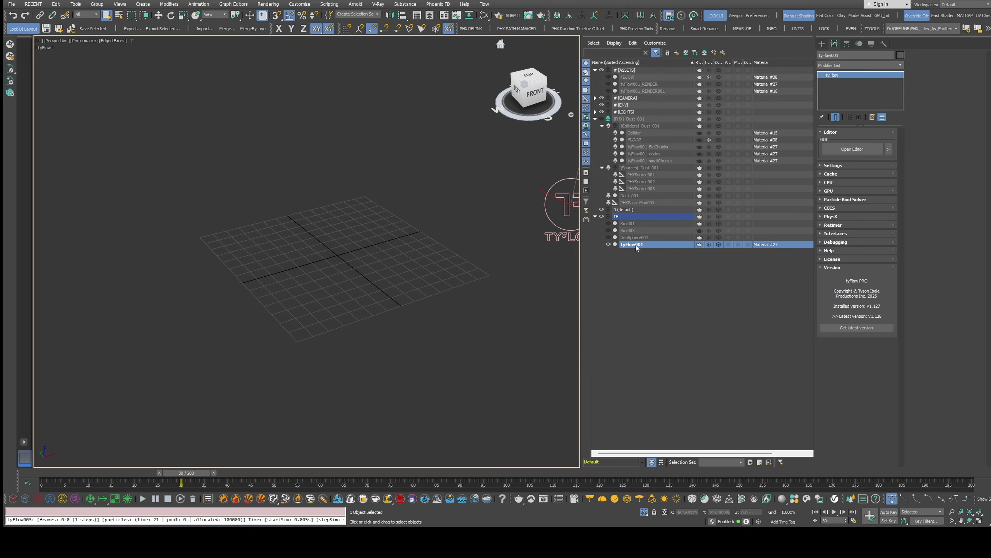
pyautogui.click(852, 149)
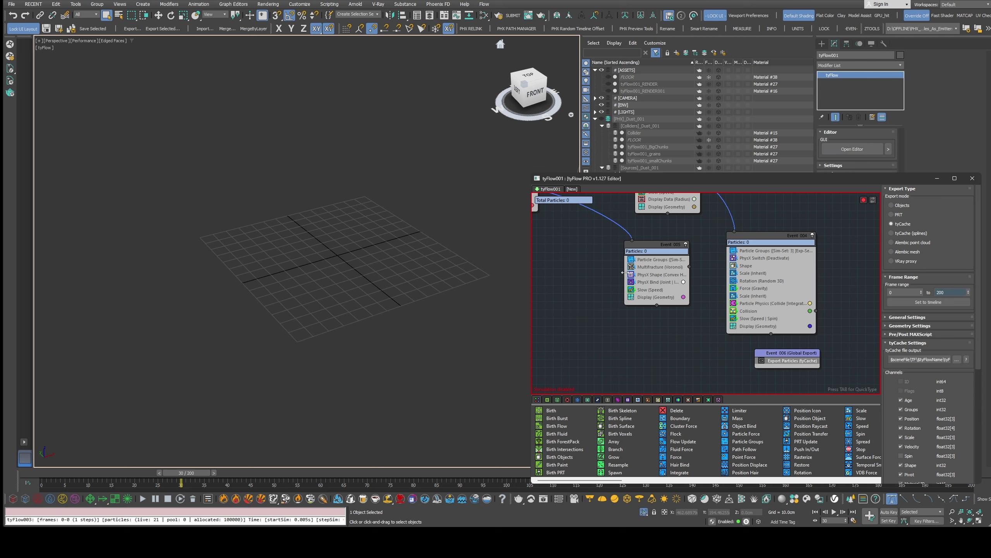
# Examine the tyFlow001 event graph, checking the Birth Objects operator and the Voronoi Multifracture operators in the connected events.
pyautogui.scroll(-3, 731, 353)
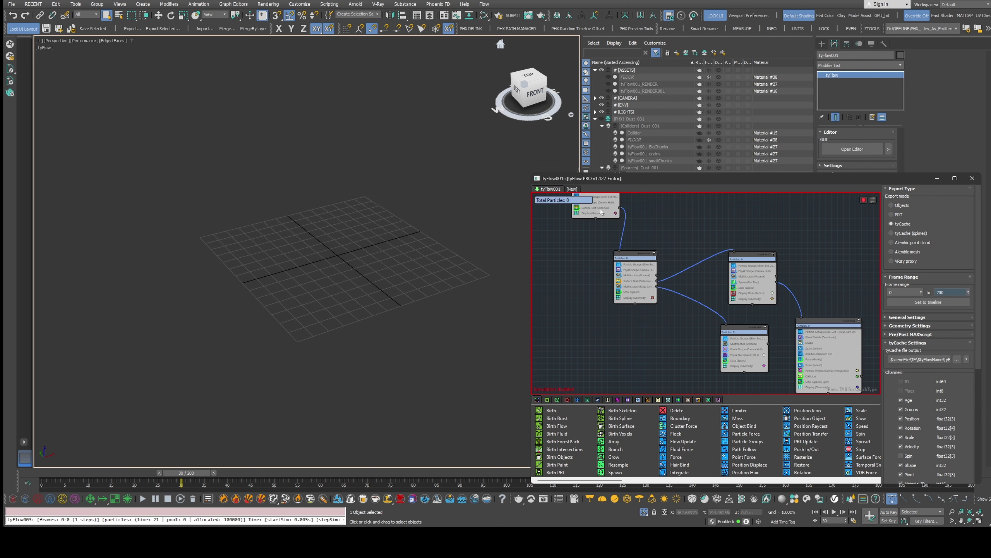
pyautogui.scroll(2, 622, 231)
pyautogui.moveTo(625, 234); pyautogui.dragTo(647, 314, button='middle')
pyautogui.scroll(1, 648, 300)
pyautogui.click(627, 235)
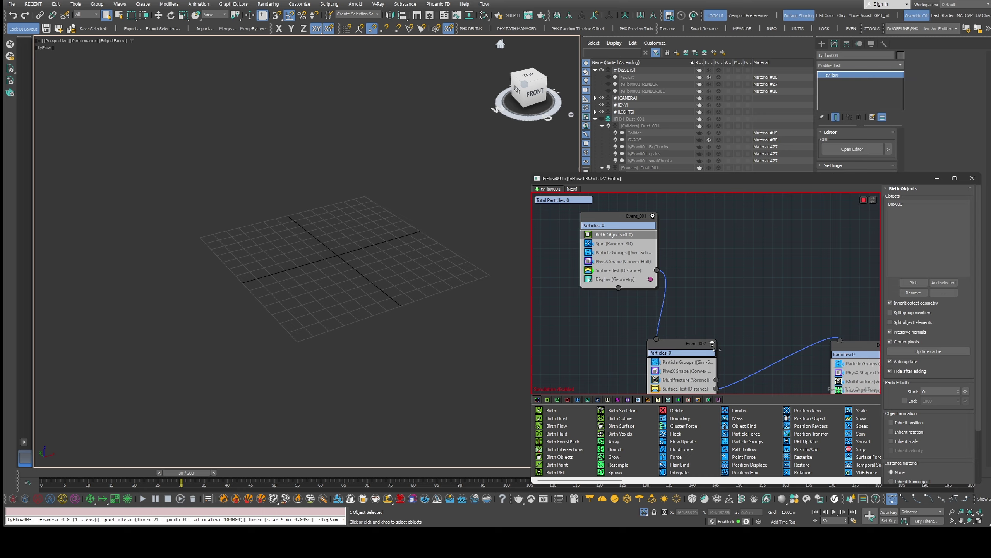
pyautogui.moveTo(737, 354); pyautogui.dragTo(719, 277, button='middle')
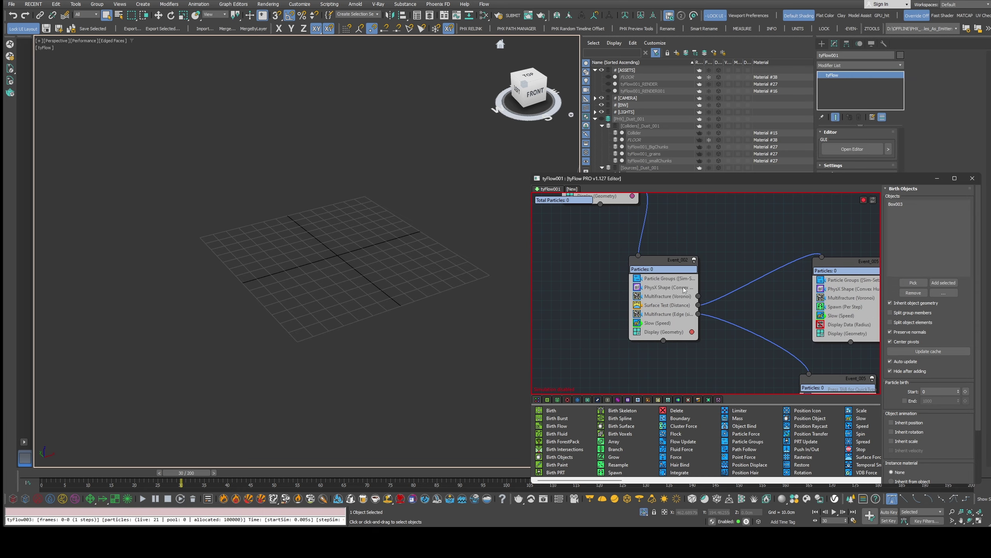
pyautogui.click(672, 296)
pyautogui.moveTo(761, 309); pyautogui.dragTo(691, 283, button='middle')
pyautogui.click(770, 270)
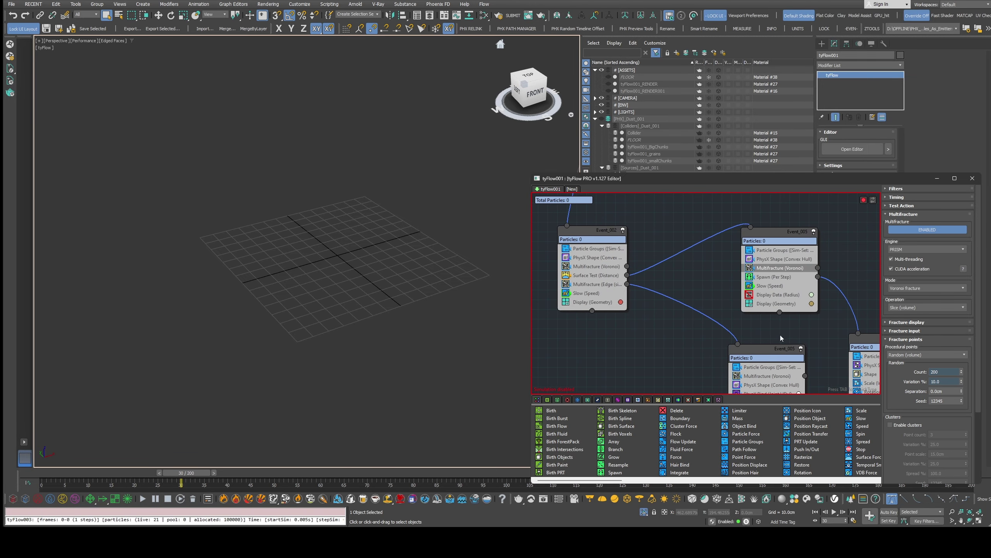
pyautogui.moveTo(780, 335); pyautogui.dragTo(675, 238, button='middle')
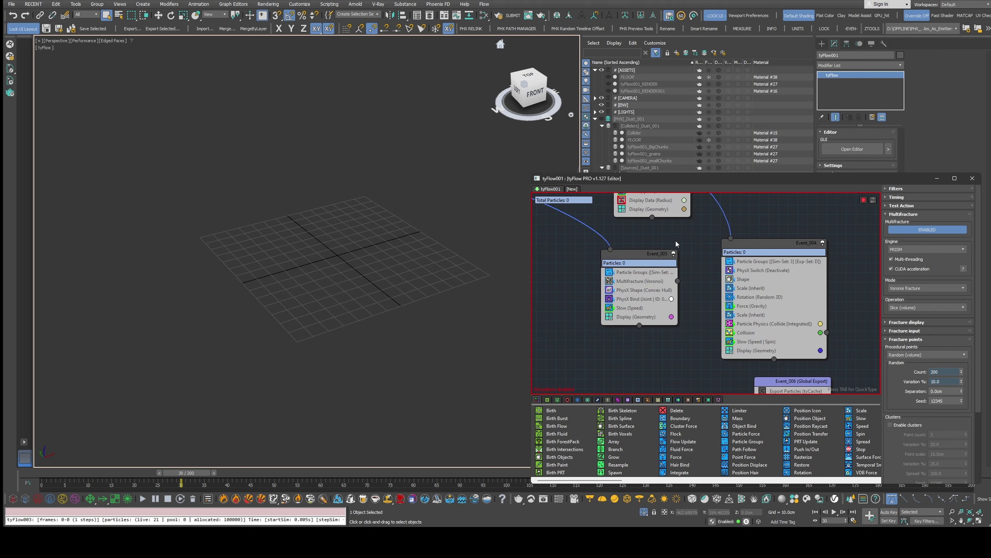
# Review the tyCache channel settings of the Export Particles operator in the Global Export event.
pyautogui.moveTo(766, 361); pyautogui.dragTo(774, 323, button='middle')
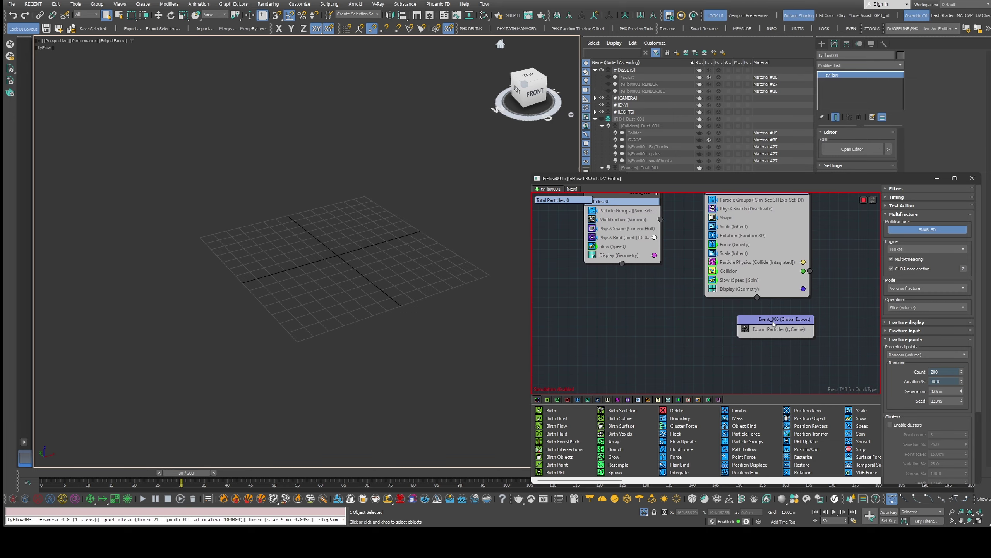
pyautogui.click(778, 330)
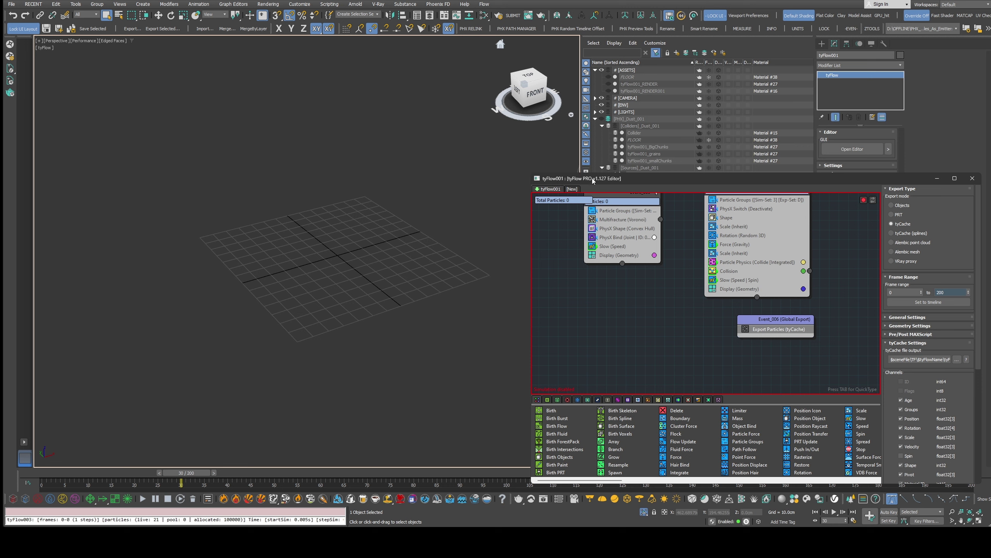
pyautogui.moveTo(892, 461); pyautogui.dragTo(893, 362)
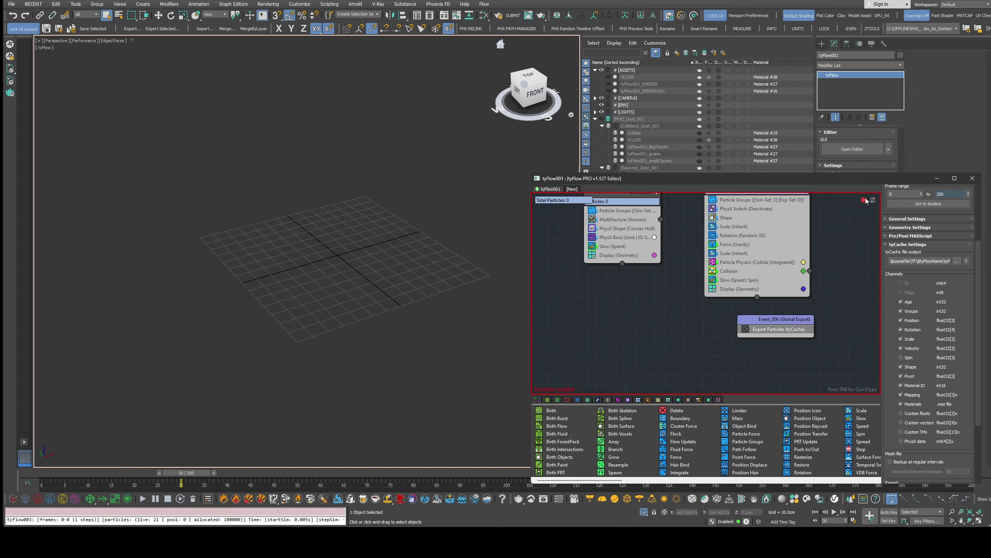
# Unhide and select tyFlow001_RENDER, move the timeline to frame 24 and close the tyFlow editor.
pyautogui.moveTo(708, 180); pyautogui.dragTo(689, 186)
pyautogui.click(608, 84)
pyautogui.click(642, 84)
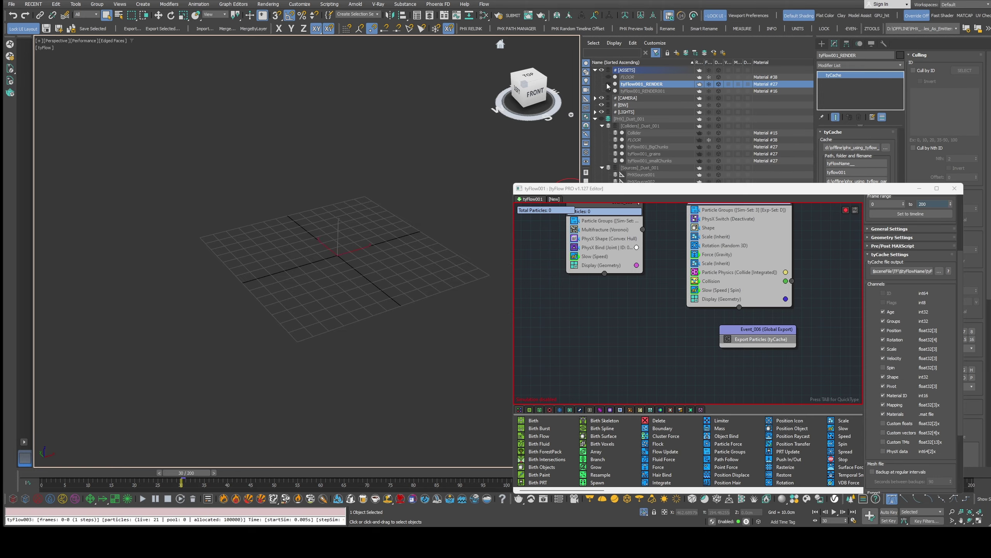
pyautogui.moveTo(190, 476); pyautogui.dragTo(160, 476)
pyautogui.click(955, 189)
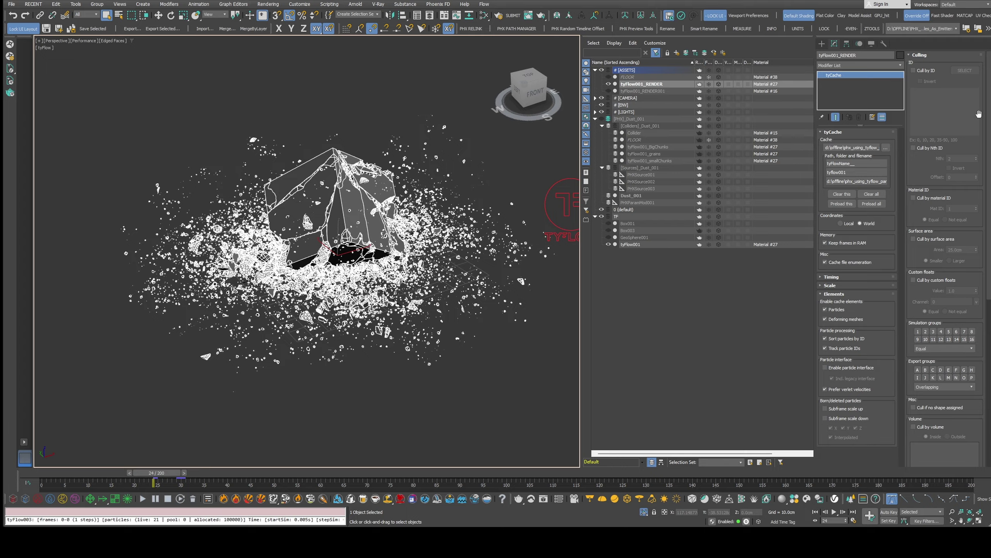
# Limit the tyFlow001_RENDER cache to simulation group 1.
pyautogui.click(917, 332)
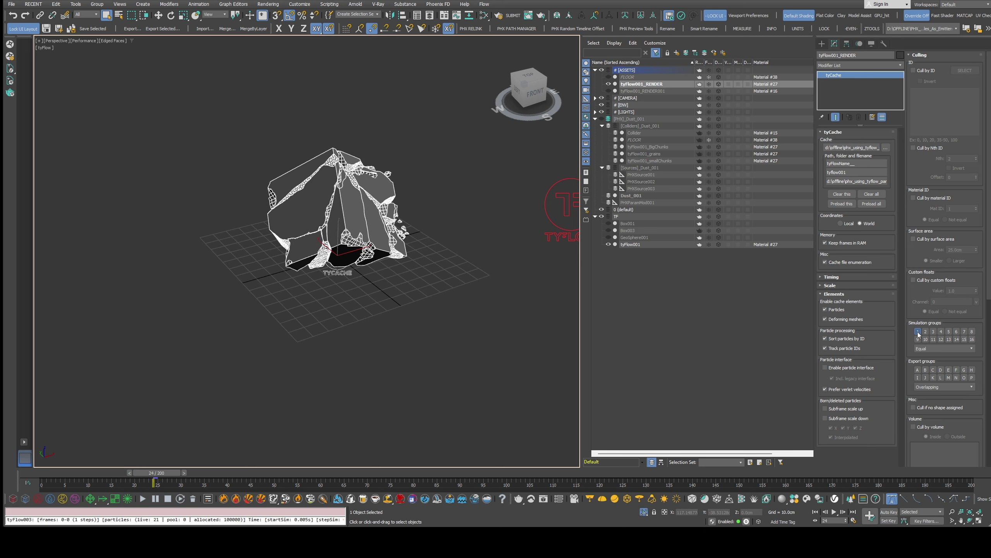
# Clear simulation group 1 on the tyFlow001_RENDER cache and preview groups 3 and 2 in turn.
pyautogui.click(918, 332)
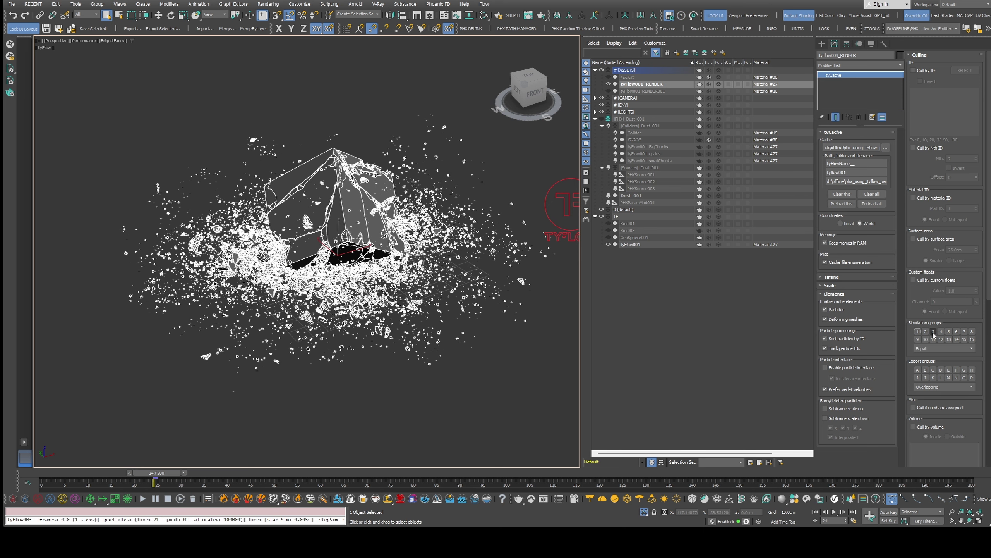
pyautogui.click(934, 331)
pyautogui.click(934, 332)
pyautogui.click(925, 331)
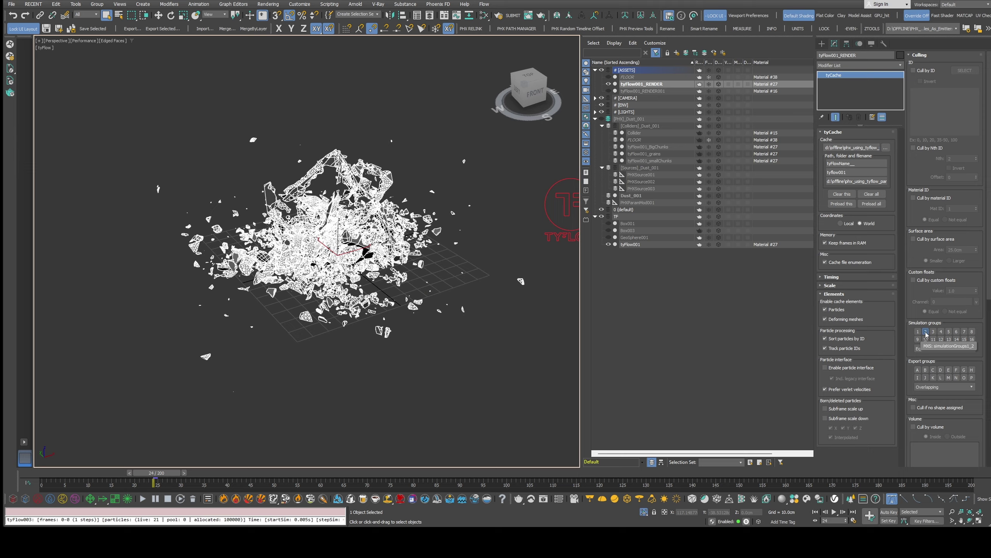
# Check Dust_001's Scene Interaction list, and show the [PHX]_Dust_001 layer in place of tyFlow001_RENDER.
pyautogui.click(648, 196)
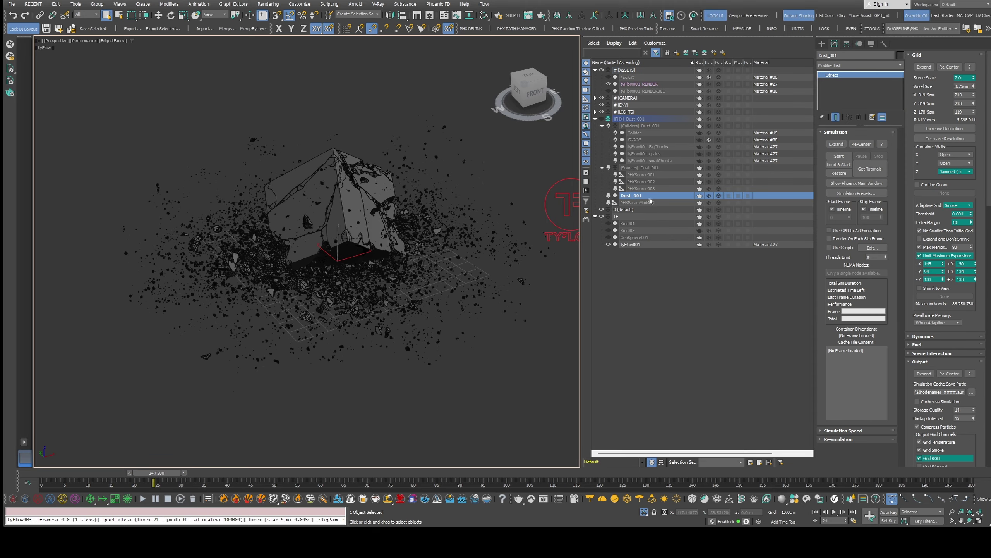
pyautogui.click(931, 354)
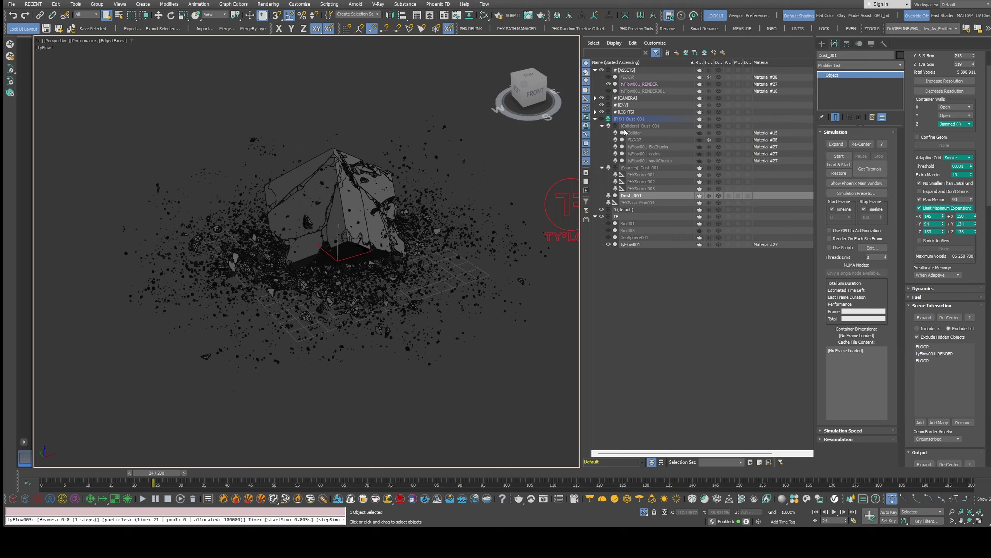
pyautogui.click(601, 119)
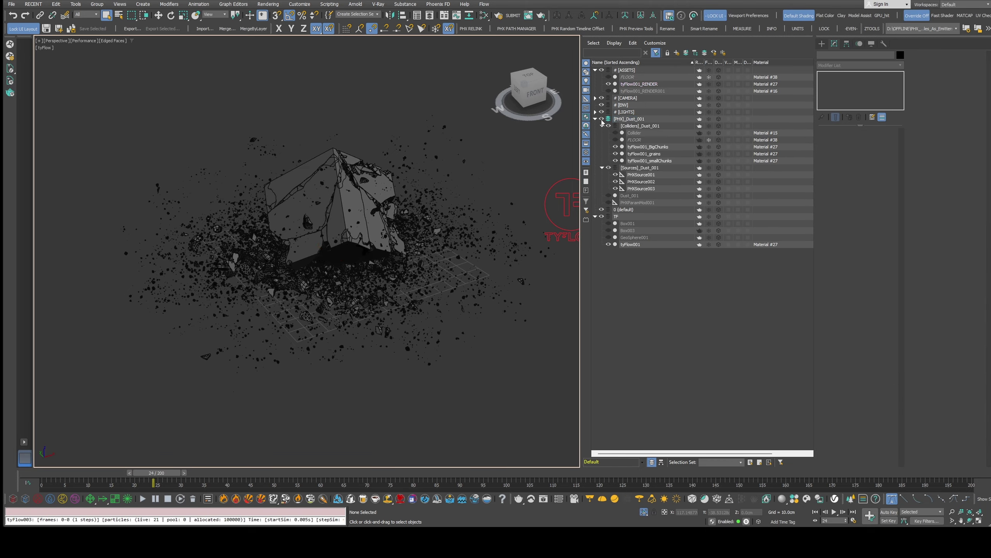
pyautogui.click(608, 85)
# Compare the simulation group culling of the tyFlow001_BigChunks, tyFlow001_grains and tyFlow001_smallChunks caches, toggling the visibility of the grains and big chunks.
pyautogui.click(648, 148)
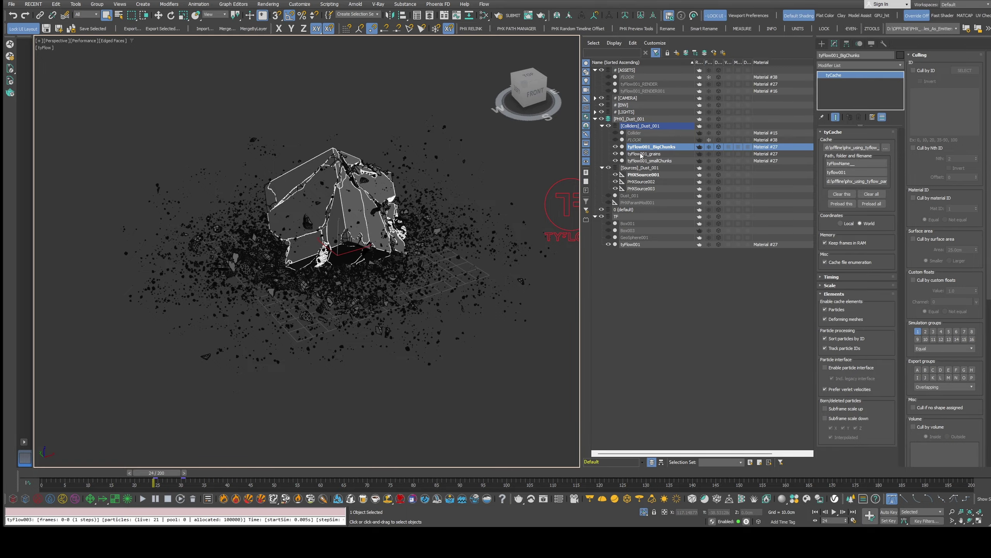
pyautogui.click(641, 154)
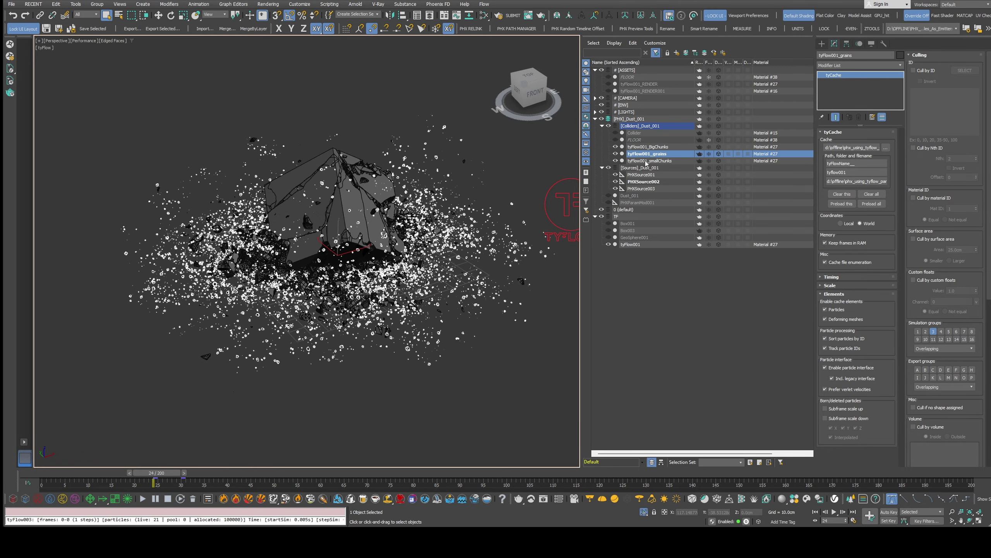
pyautogui.click(647, 161)
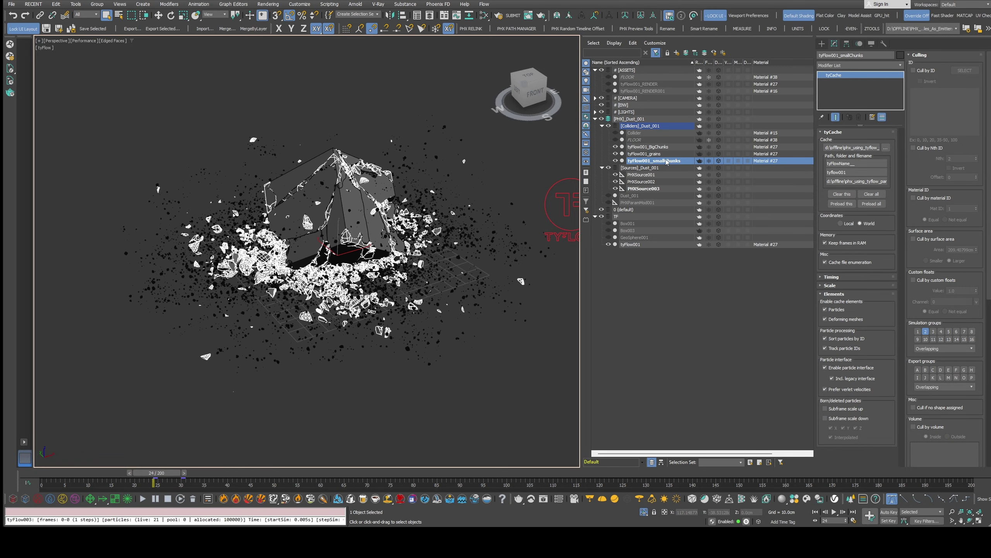
pyautogui.click(615, 154)
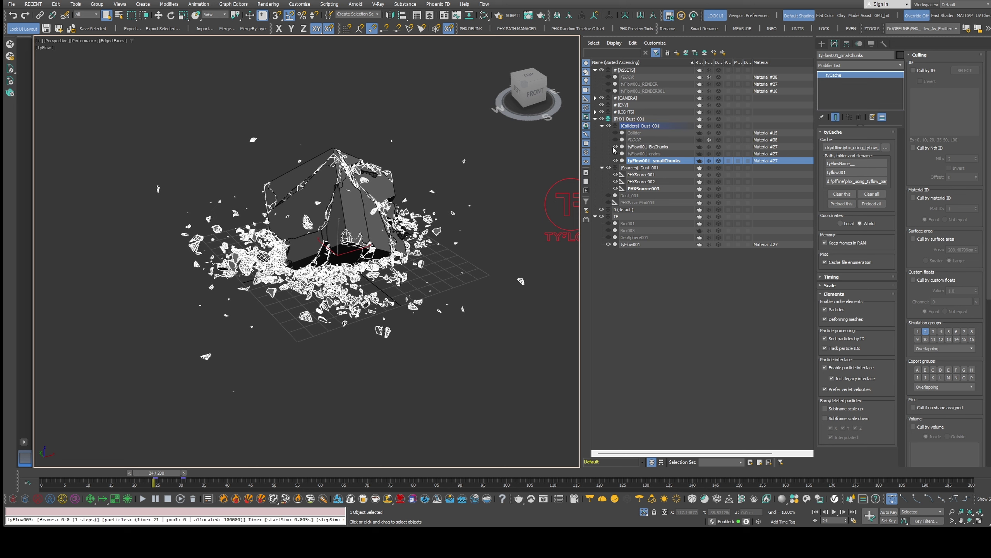
pyautogui.click(615, 147)
pyautogui.click(615, 147)
pyautogui.click(615, 154)
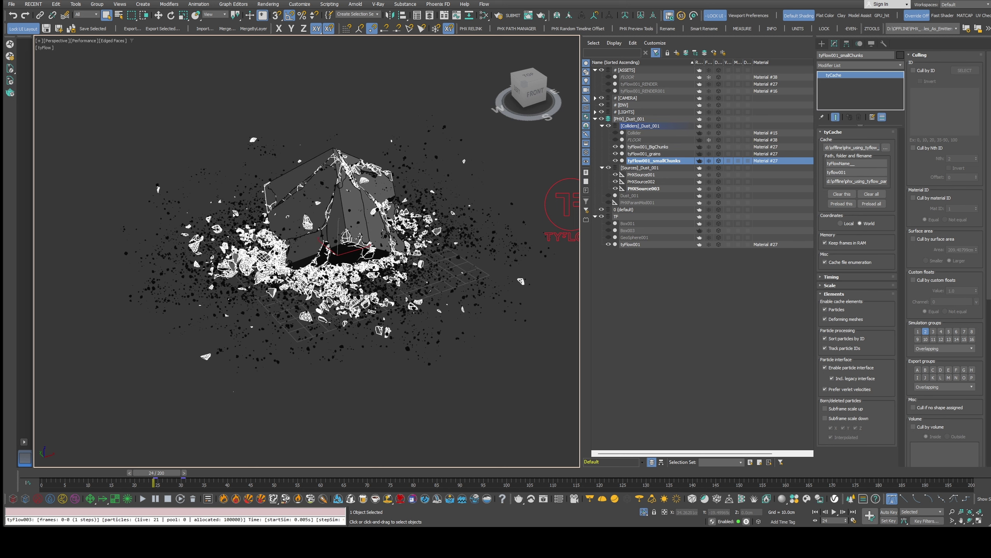
pyautogui.click(644, 154)
# Select PHXSource001 in the viewport and review its emitter node, emit mode, smoke, motion velocity and Polygon ID settings.
pyautogui.scroll(-3, 413, 267)
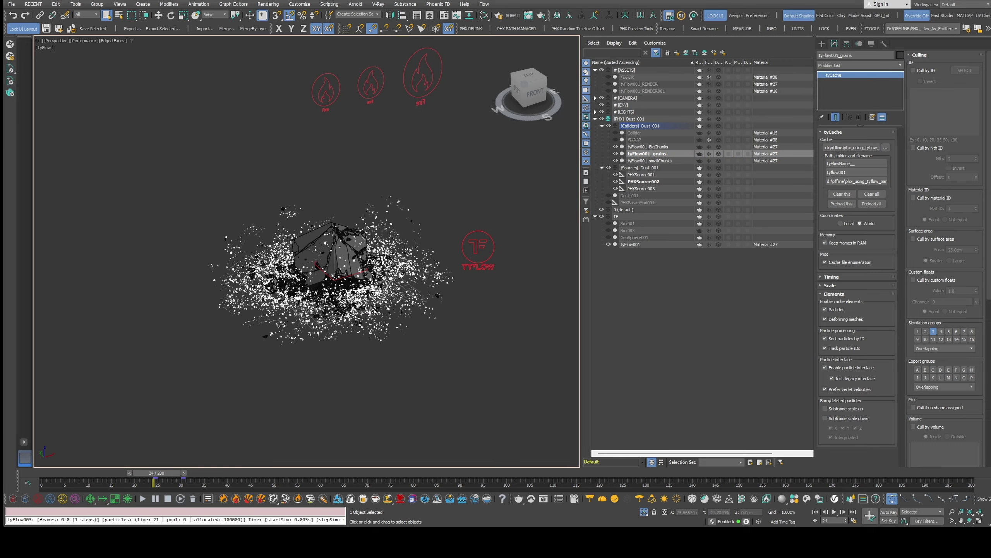
pyautogui.keyDown('alt'); pyautogui.moveTo(395, 262); pyautogui.dragTo(402, 238, button='middle'); pyautogui.keyUp('alt')
pyautogui.moveTo(408, 231); pyautogui.dragTo(395, 294, button='middle')
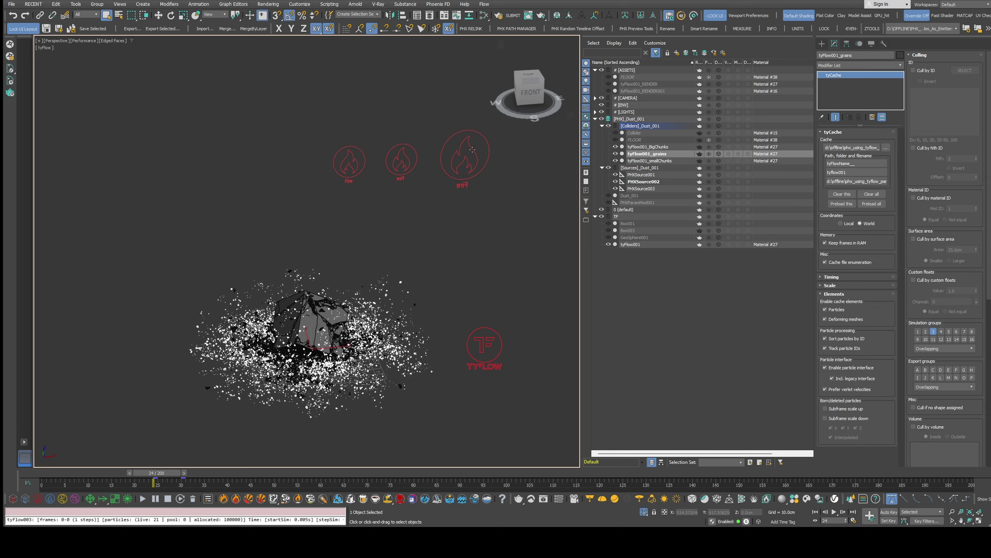
pyautogui.click(472, 192)
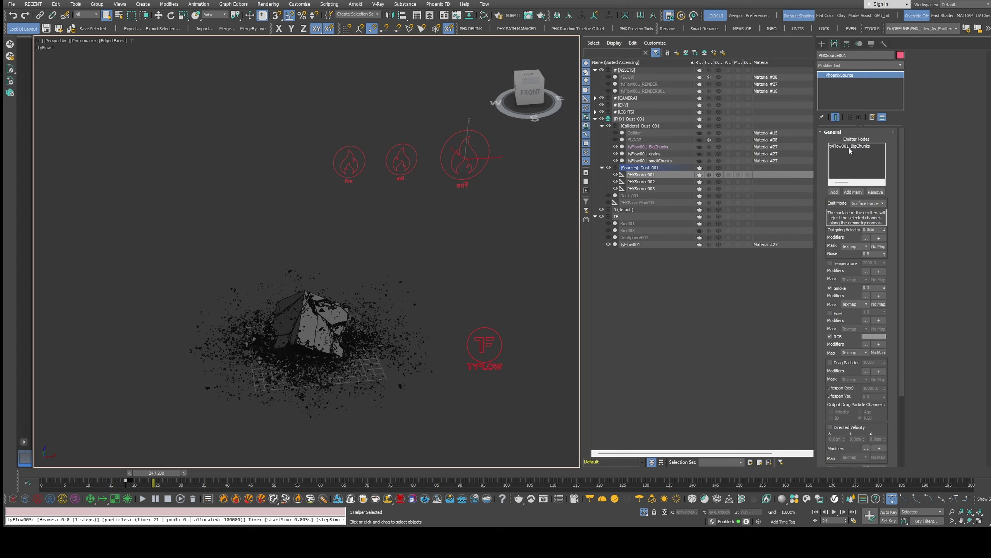
pyautogui.moveTo(823, 411); pyautogui.dragTo(825, 244)
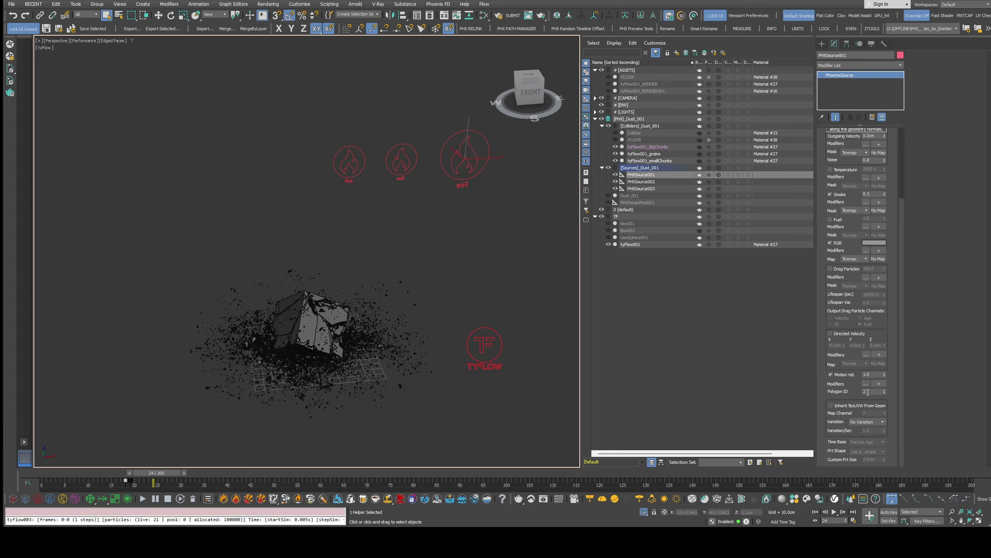
# Select PHXSource002 and review its particle shape options, emit mode, inject power and smoke settings.
pyautogui.click(398, 172)
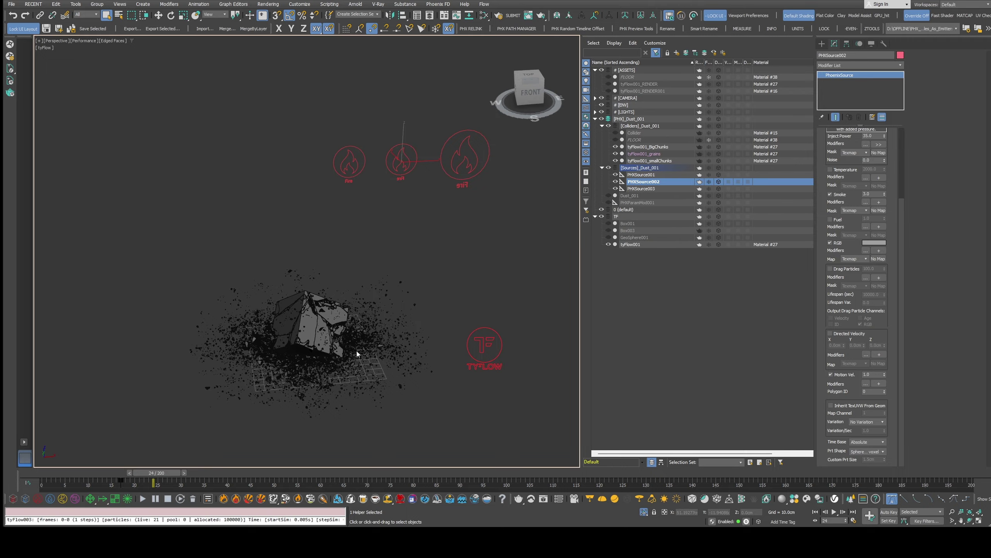
pyautogui.scroll(5, 348, 348)
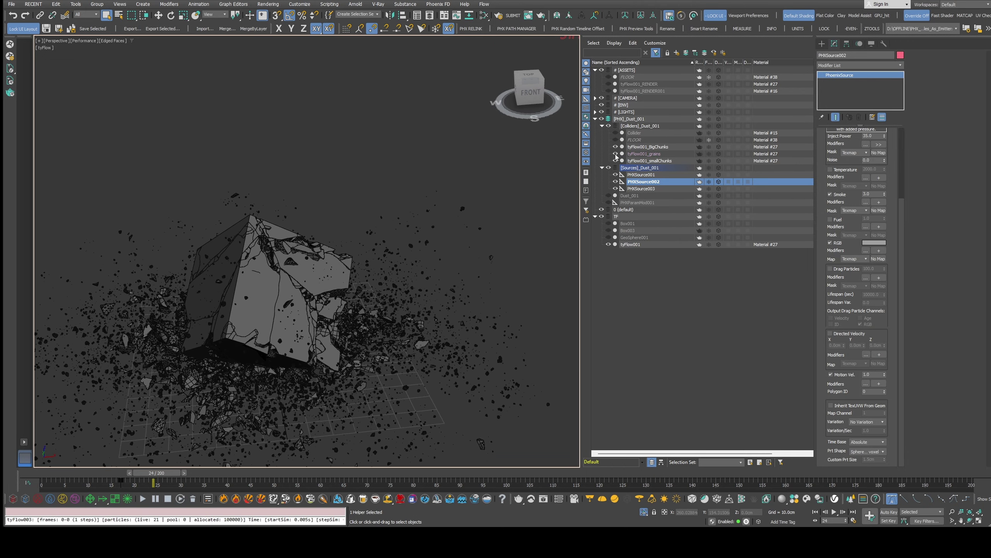
pyautogui.click(878, 454)
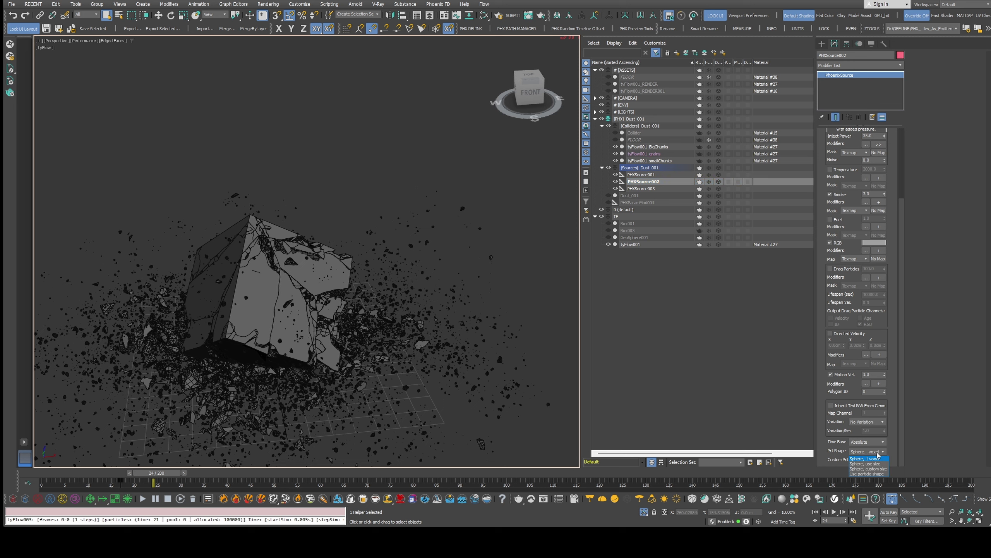
pyautogui.click(878, 456)
pyautogui.scroll(2, 824, 195)
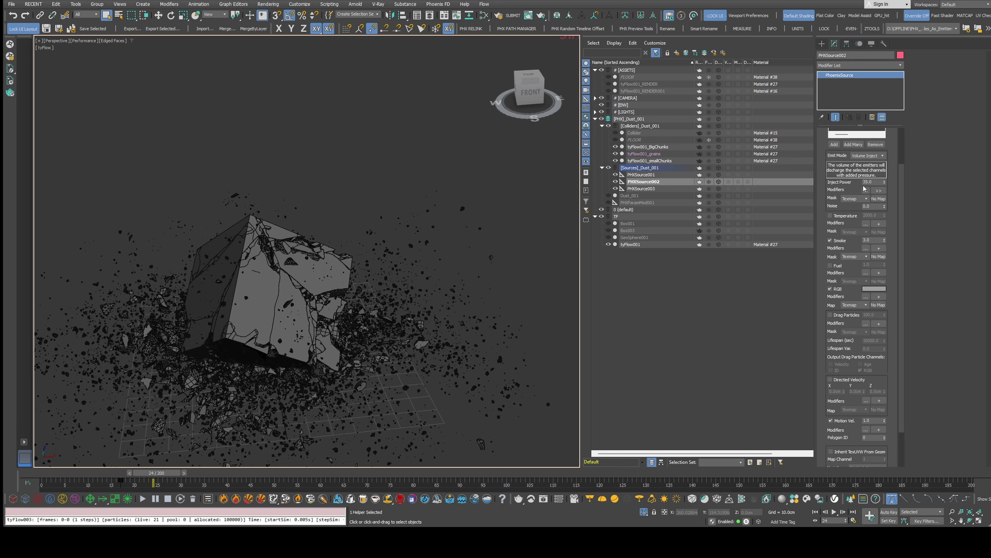
# Select PHXSource003 and review its emitter node, particle shape options, custom particle size and injection settings, briefly hiding tyFlow001_smallChunks.
pyautogui.scroll(-3, 510, 230)
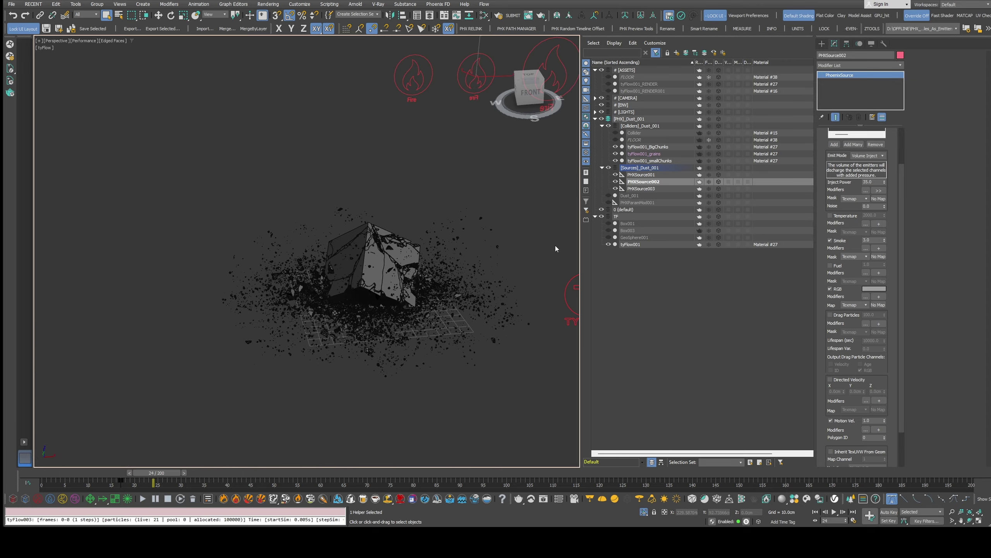
pyautogui.moveTo(417, 130); pyautogui.dragTo(424, 133)
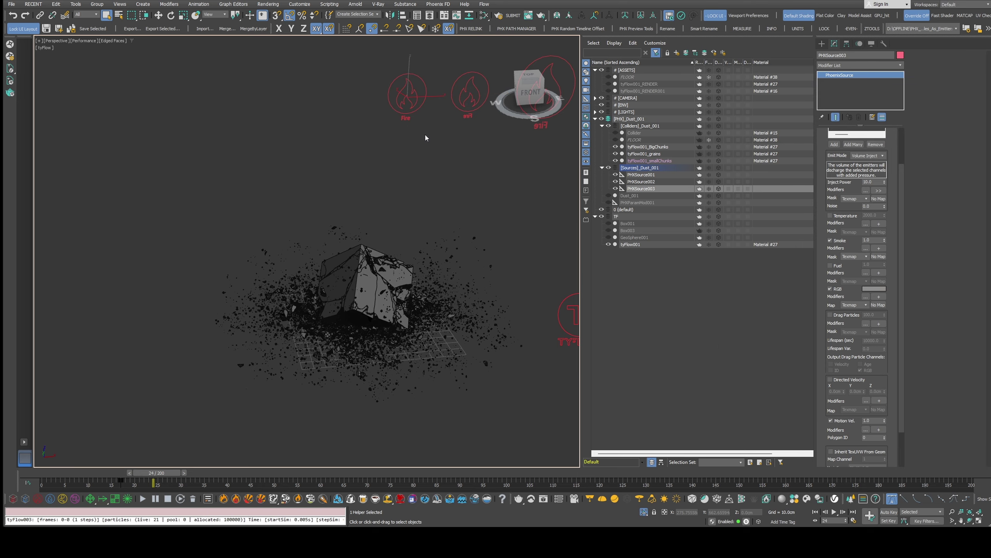
pyautogui.scroll(3, 858, 352)
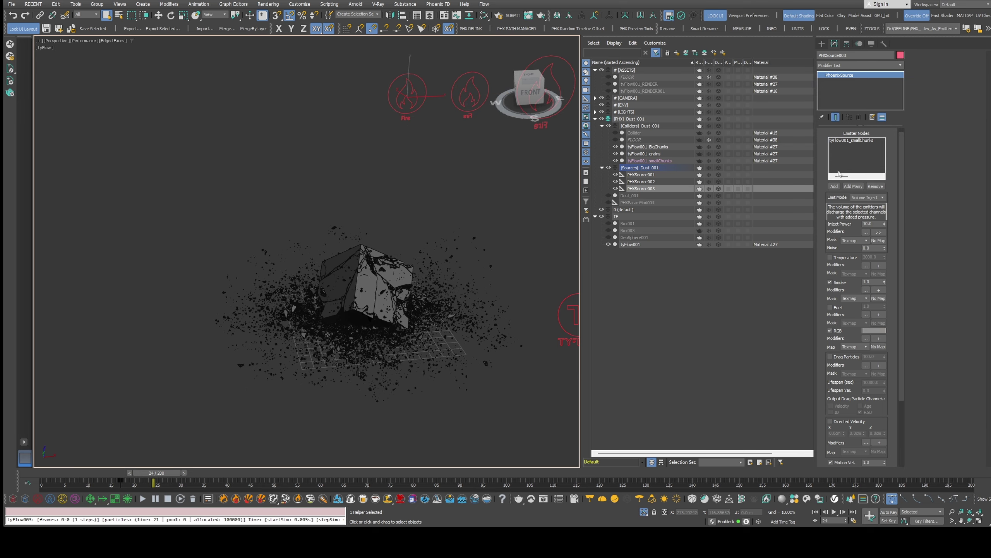
pyautogui.click(616, 160)
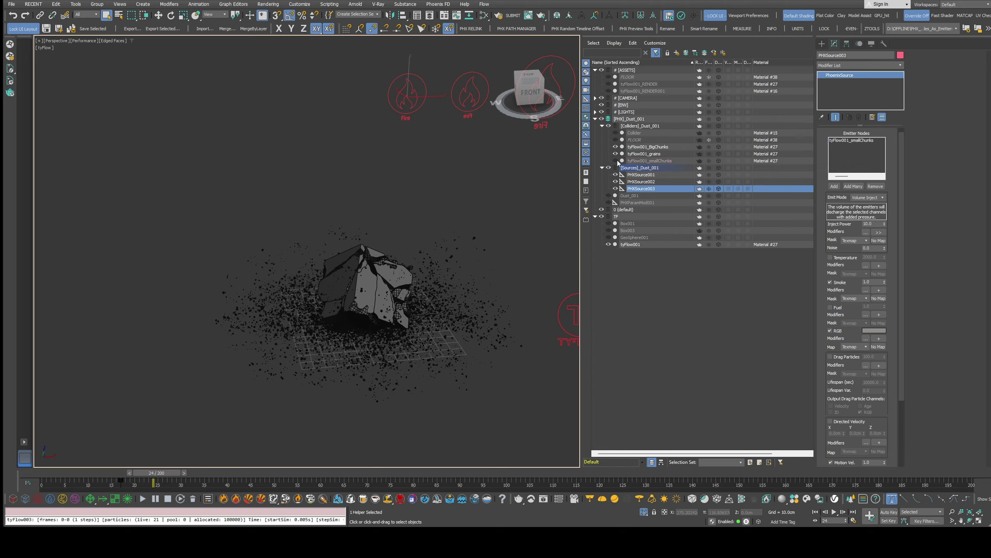
pyautogui.click(617, 160)
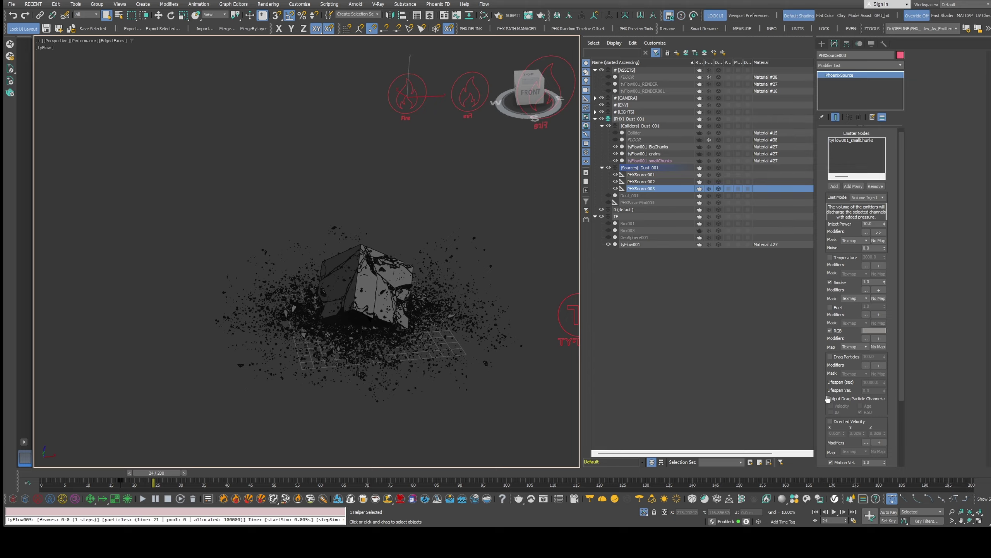
pyautogui.scroll(-5, 819, 323)
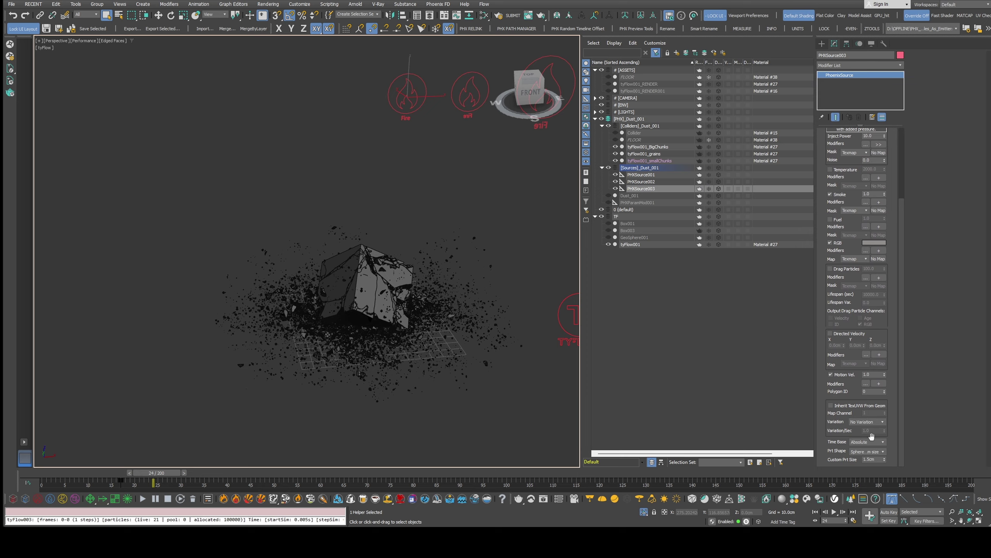
pyautogui.click(876, 452)
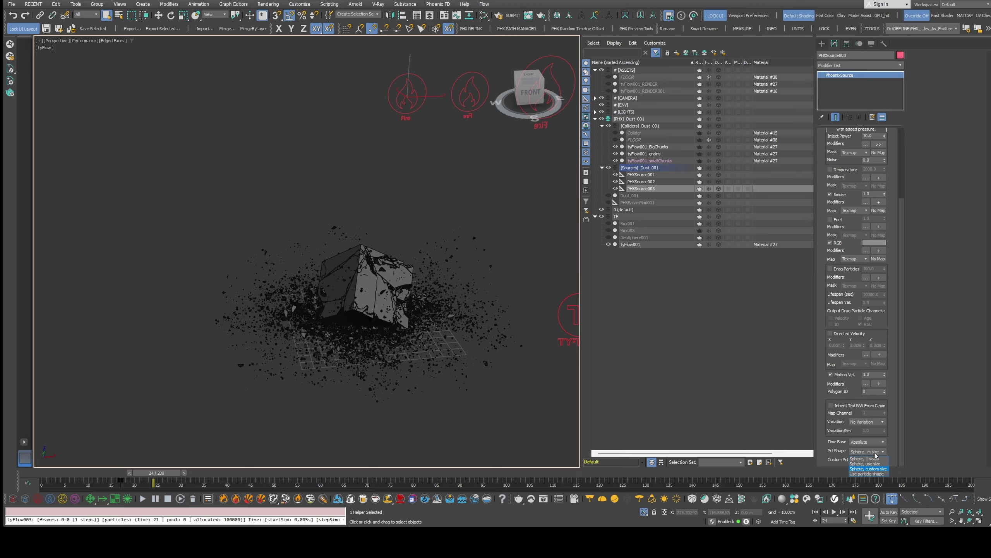
pyautogui.click(869, 469)
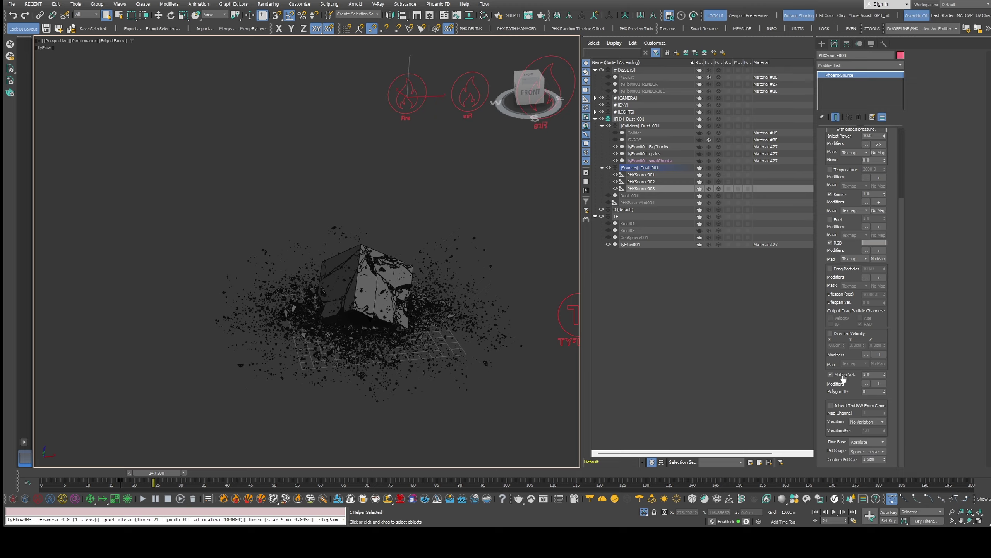
pyautogui.scroll(2, 824, 215)
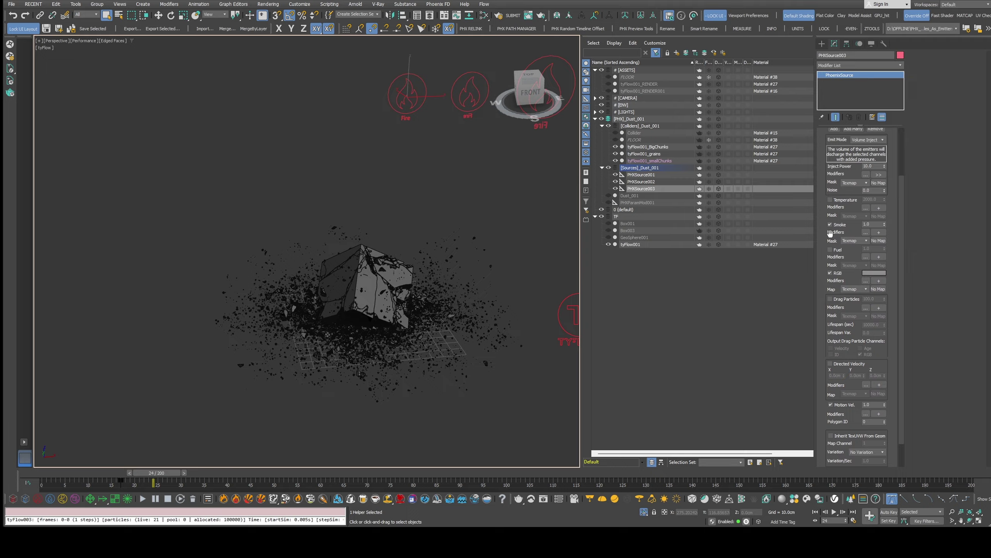
pyautogui.scroll(3, 824, 194)
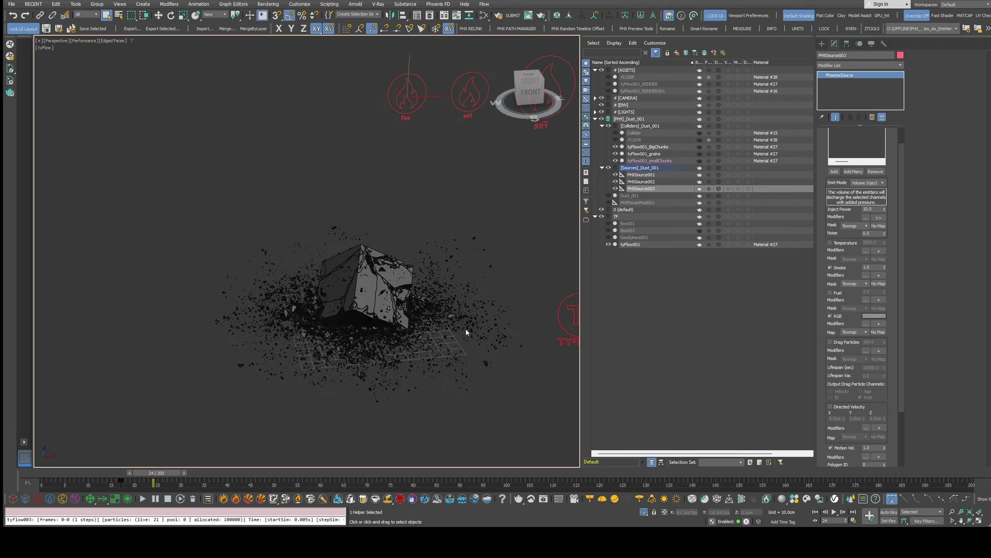
# Hide and show the tyFlow001_BigChunks, tyFlow001_grains and tyFlow001_smallChunks caches one after another to compare their pieces.
pyautogui.click(615, 148)
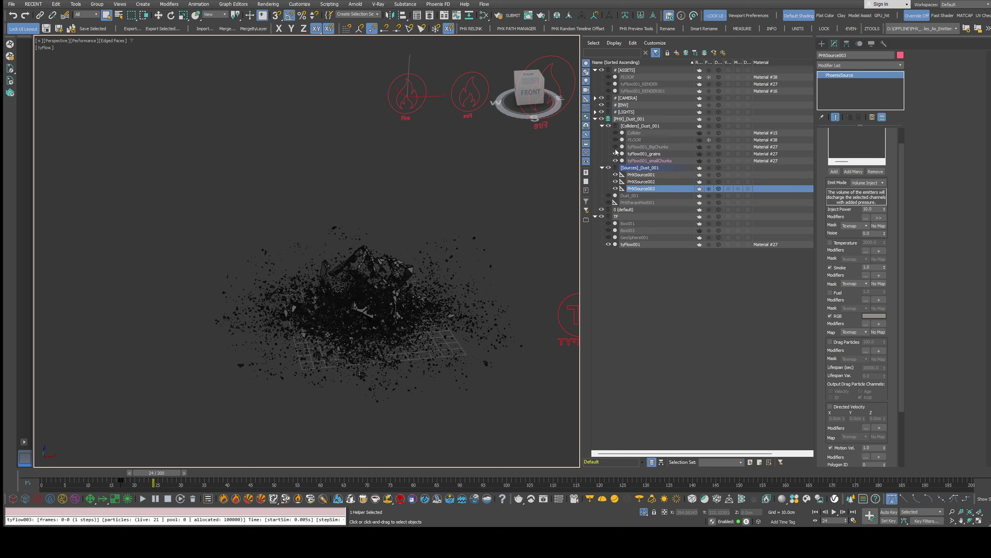
pyautogui.click(615, 147)
pyautogui.click(616, 154)
pyautogui.click(616, 155)
pyautogui.click(615, 161)
pyautogui.click(616, 160)
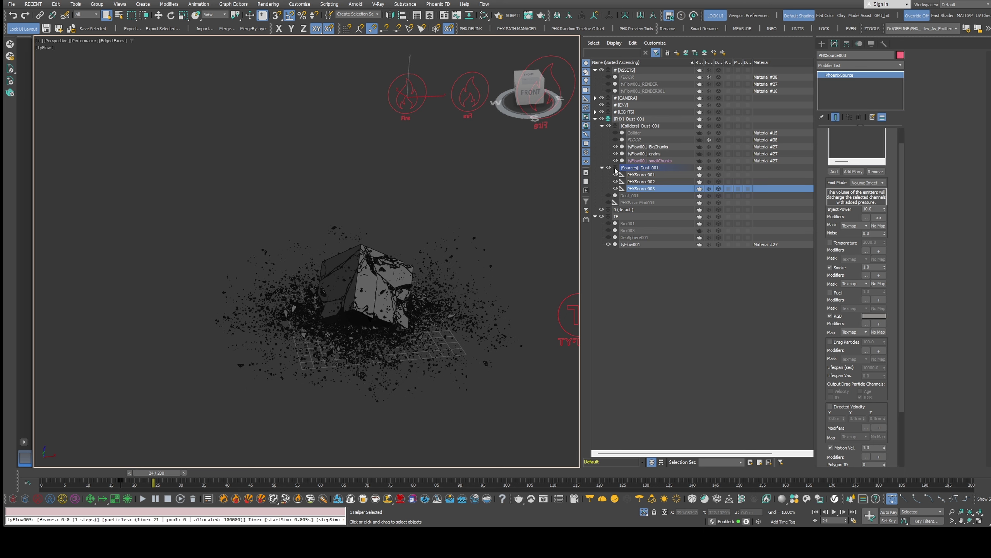